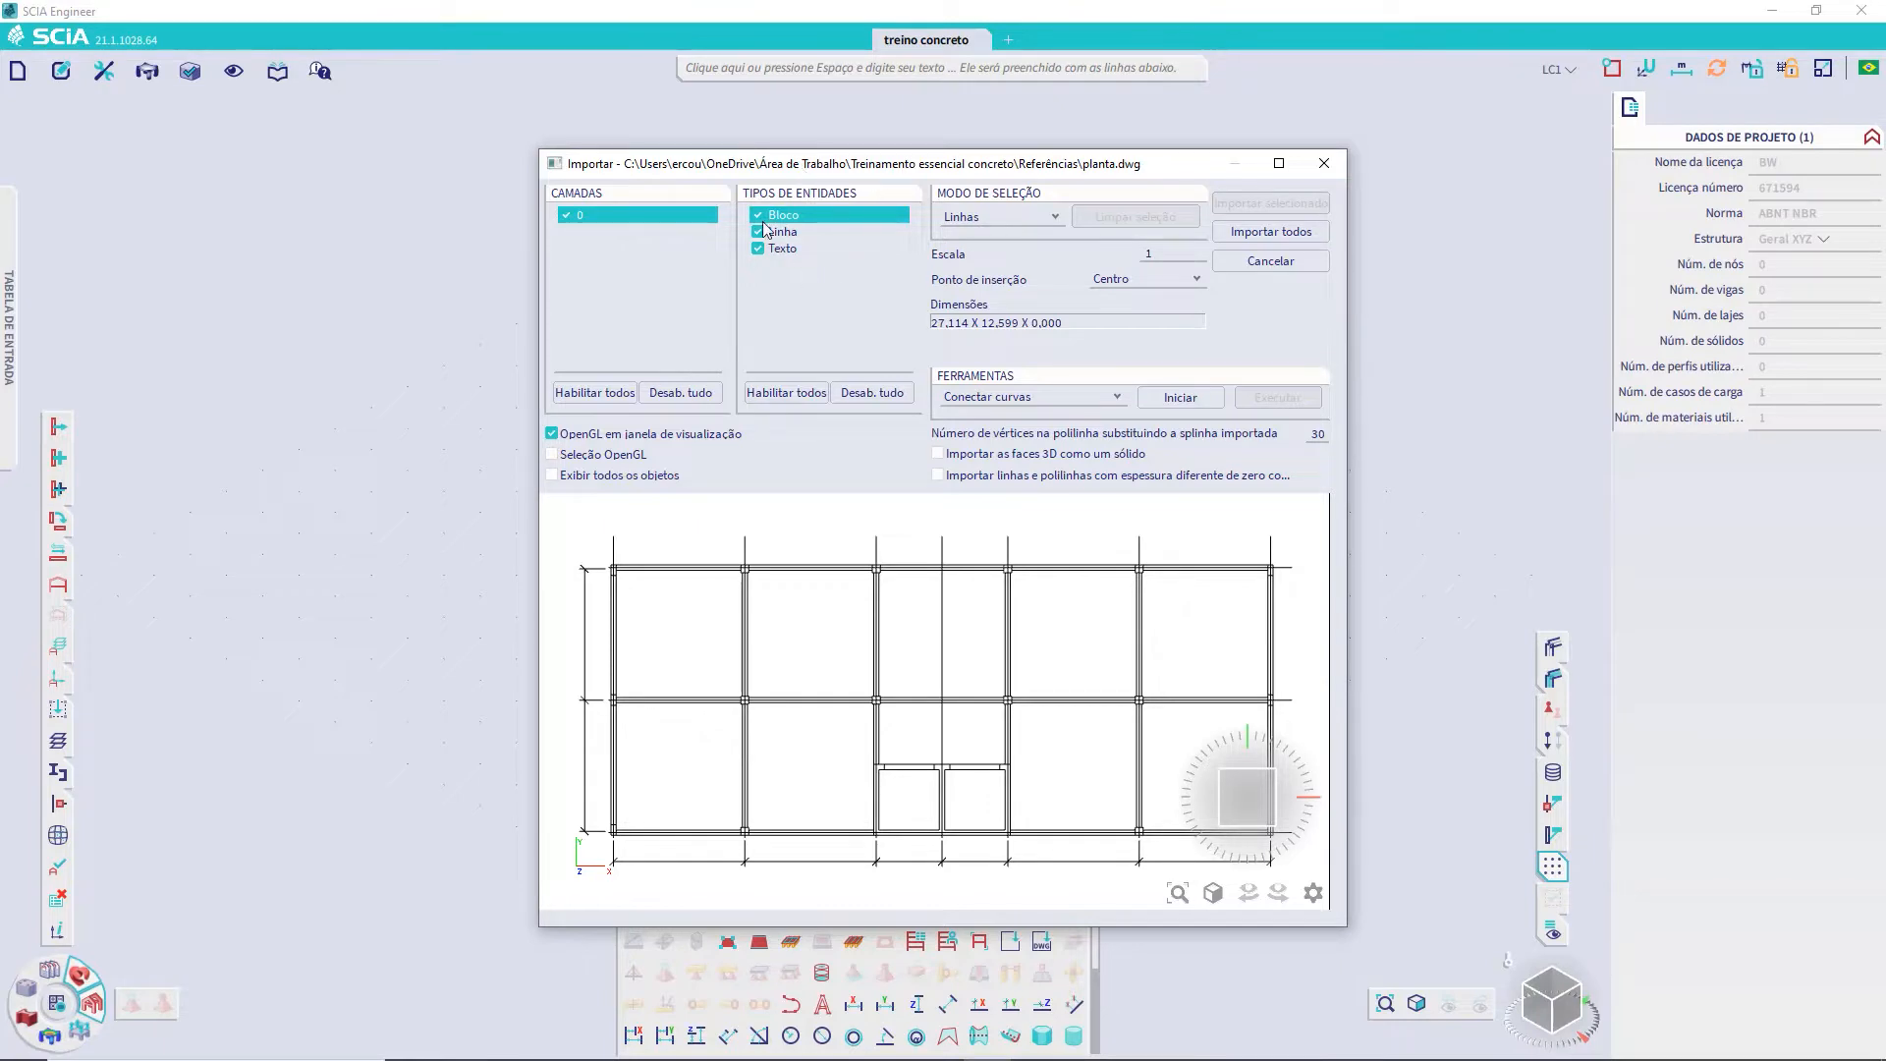
Import all entities of planta.dwg as lines at scale 1 with the centre insertion point, on layer Camada1
{"action": "left_click", "coordinate": [1052, 216]}
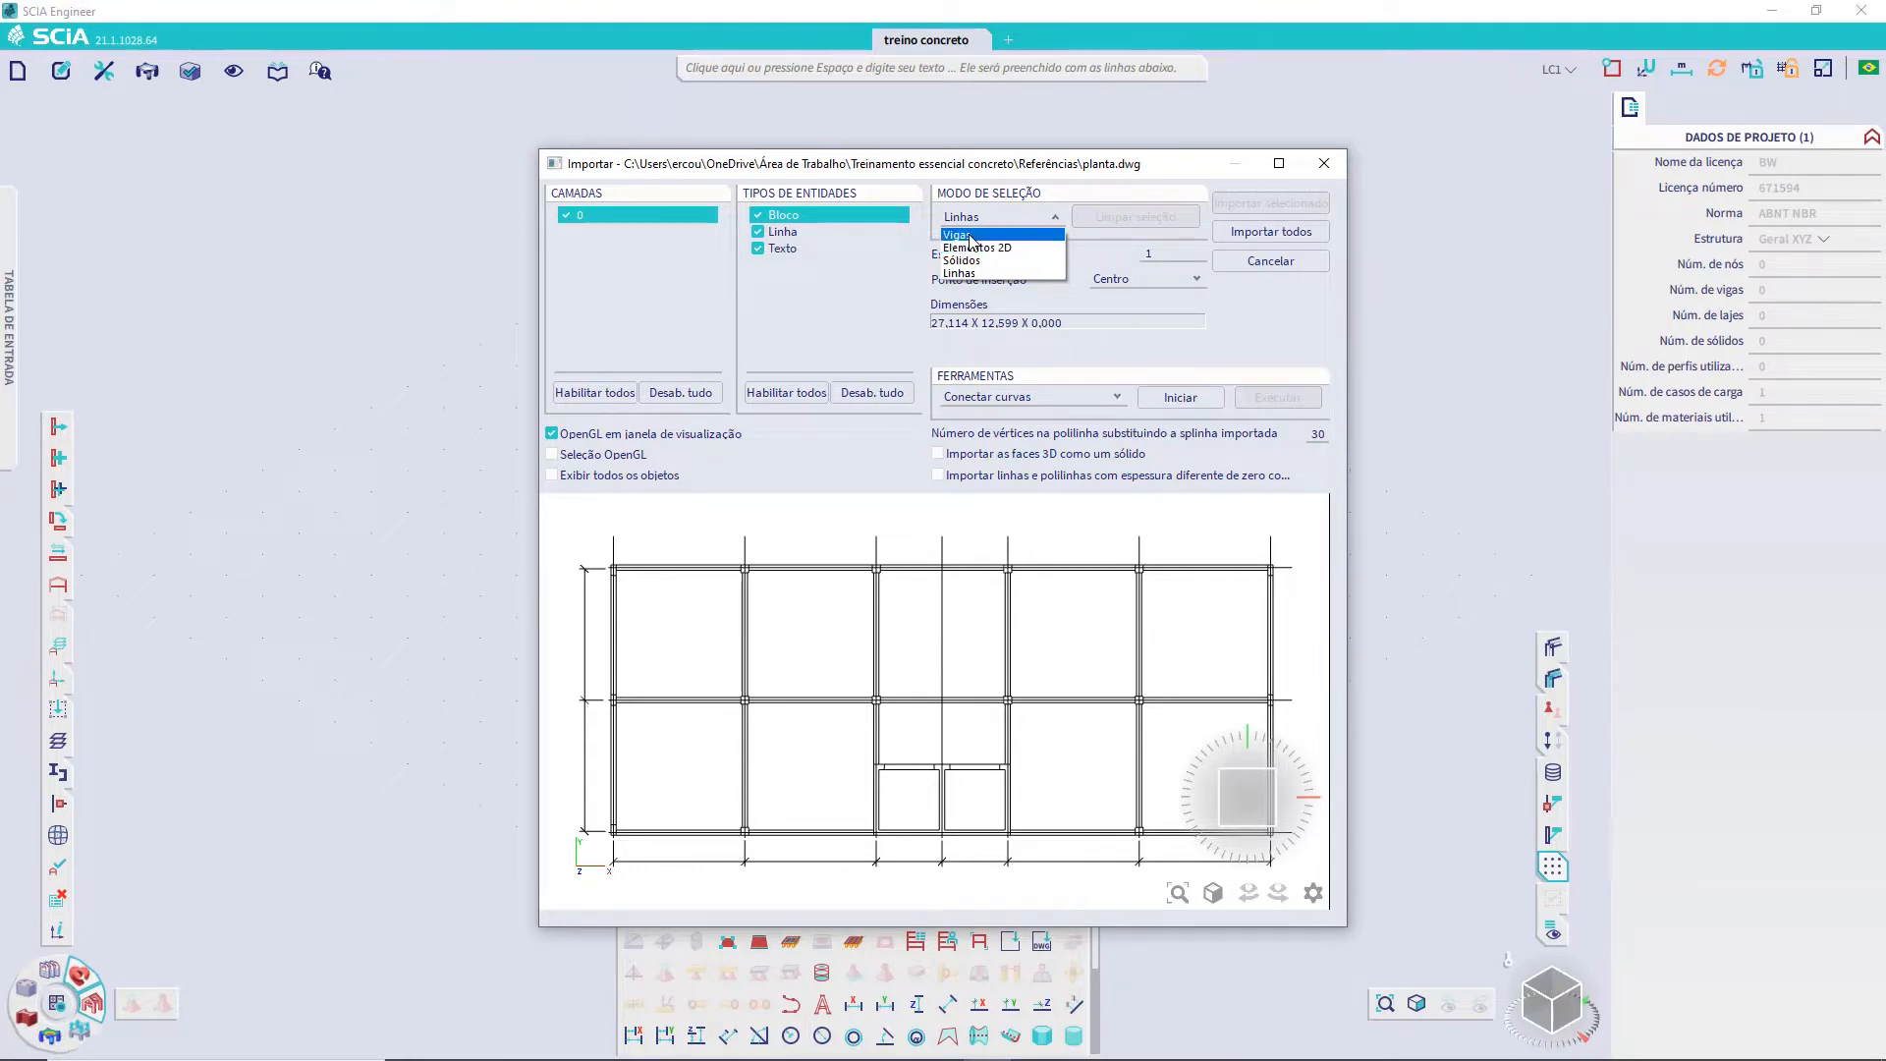
{"action": "left_click", "coordinate": [1111, 169]}
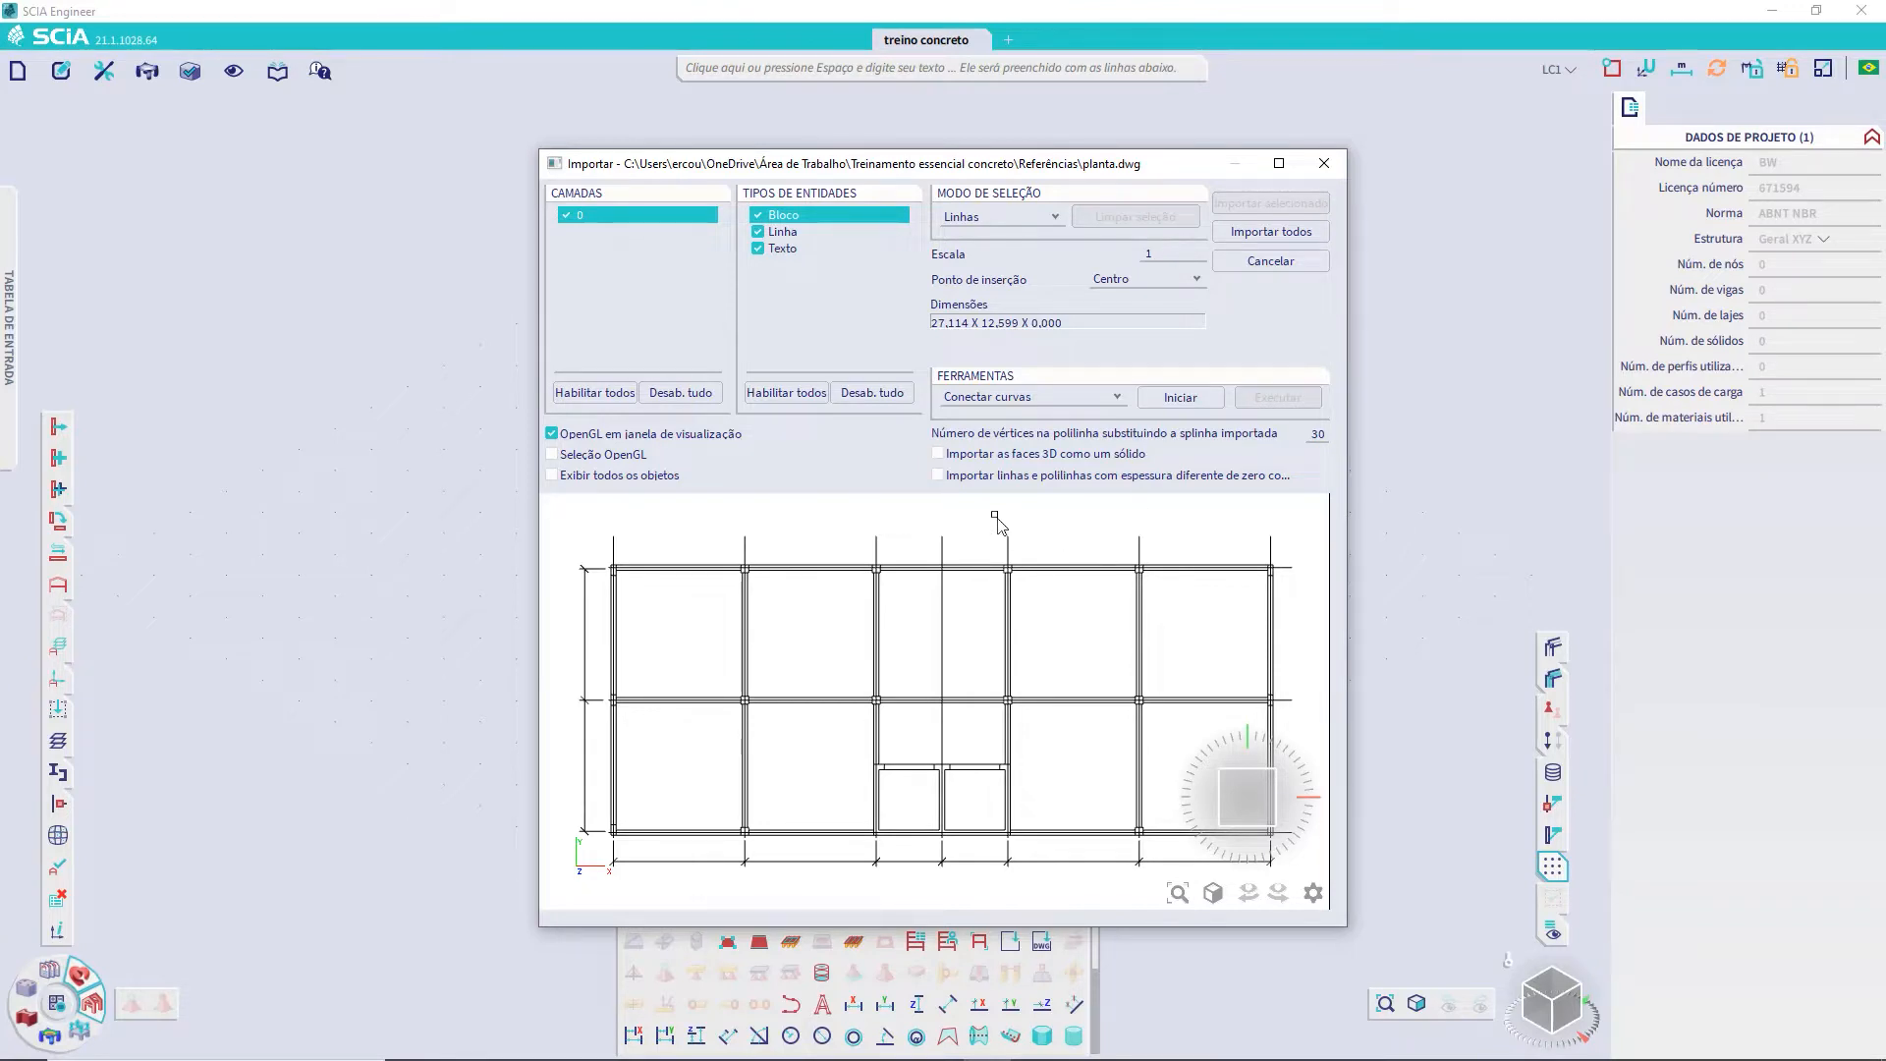
{"action": "left_click_drag", "start_coordinate": [986, 527], "coordinate": [1078, 735]}
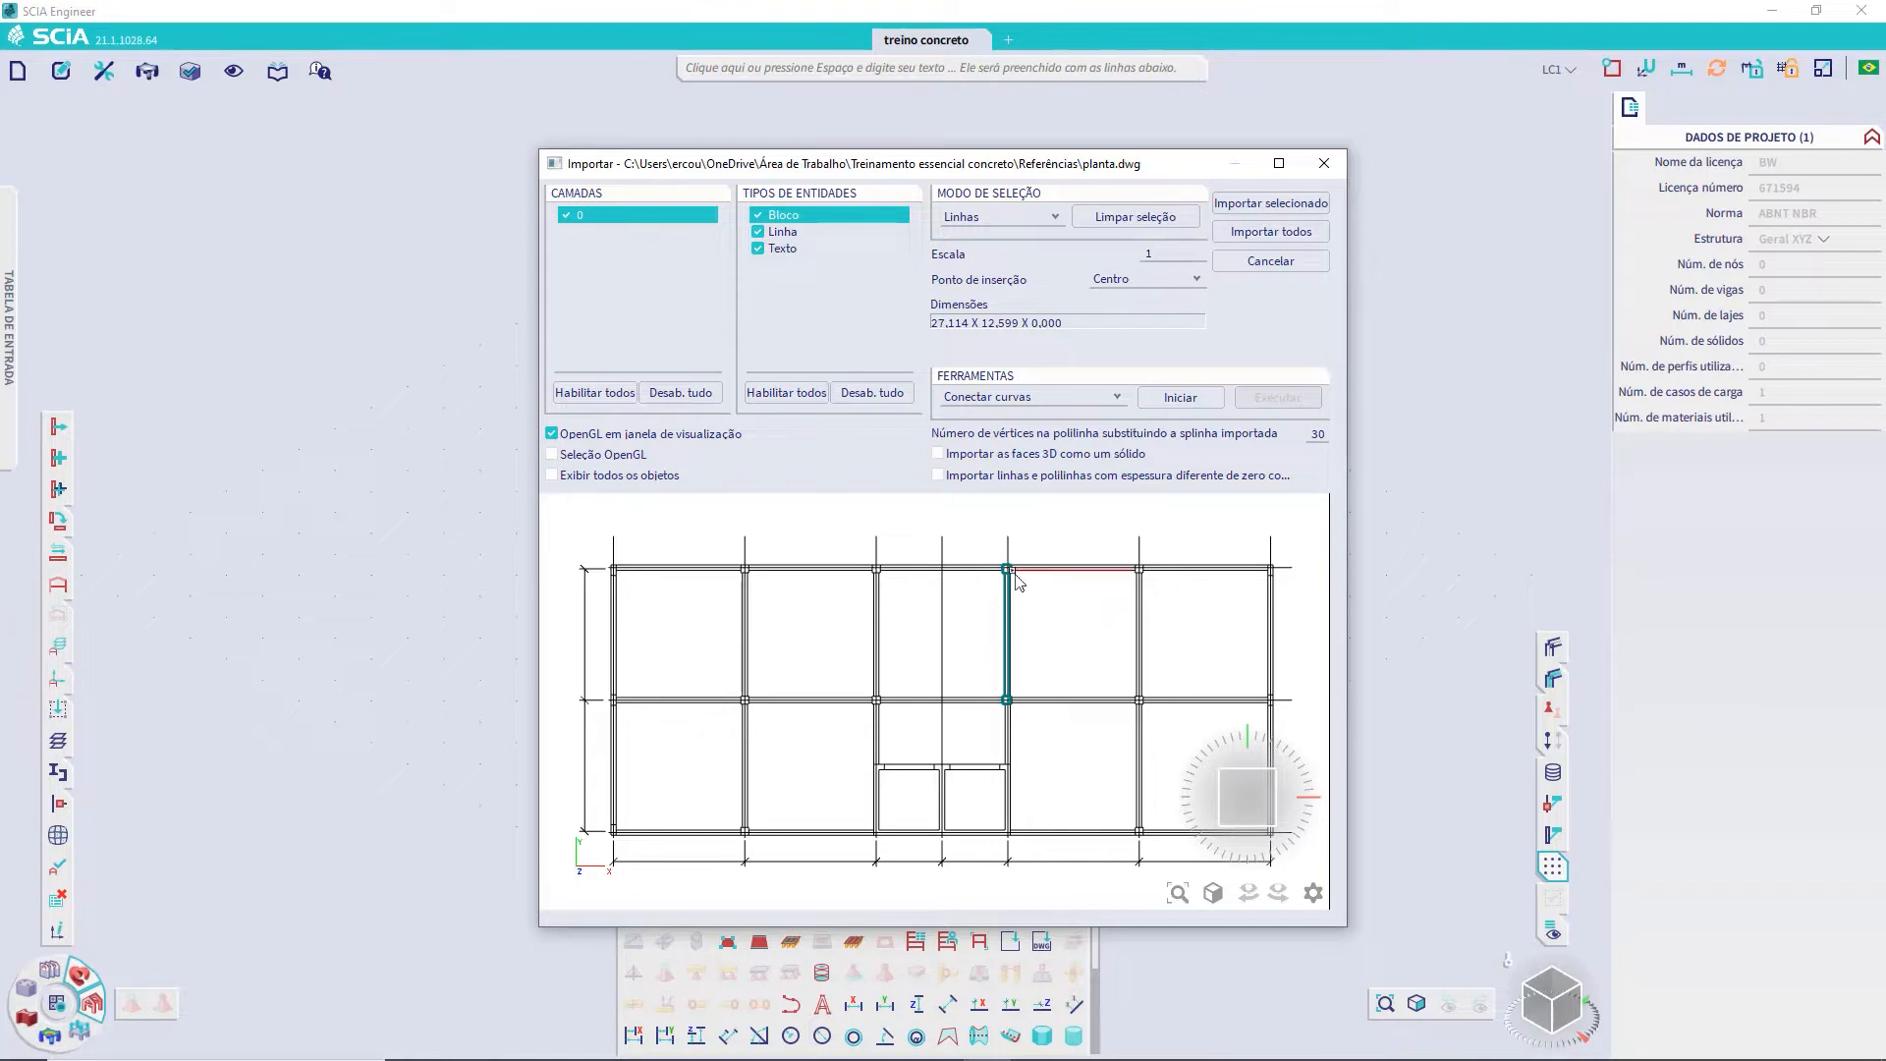
{"action": "left_click", "coordinate": [1261, 236]}
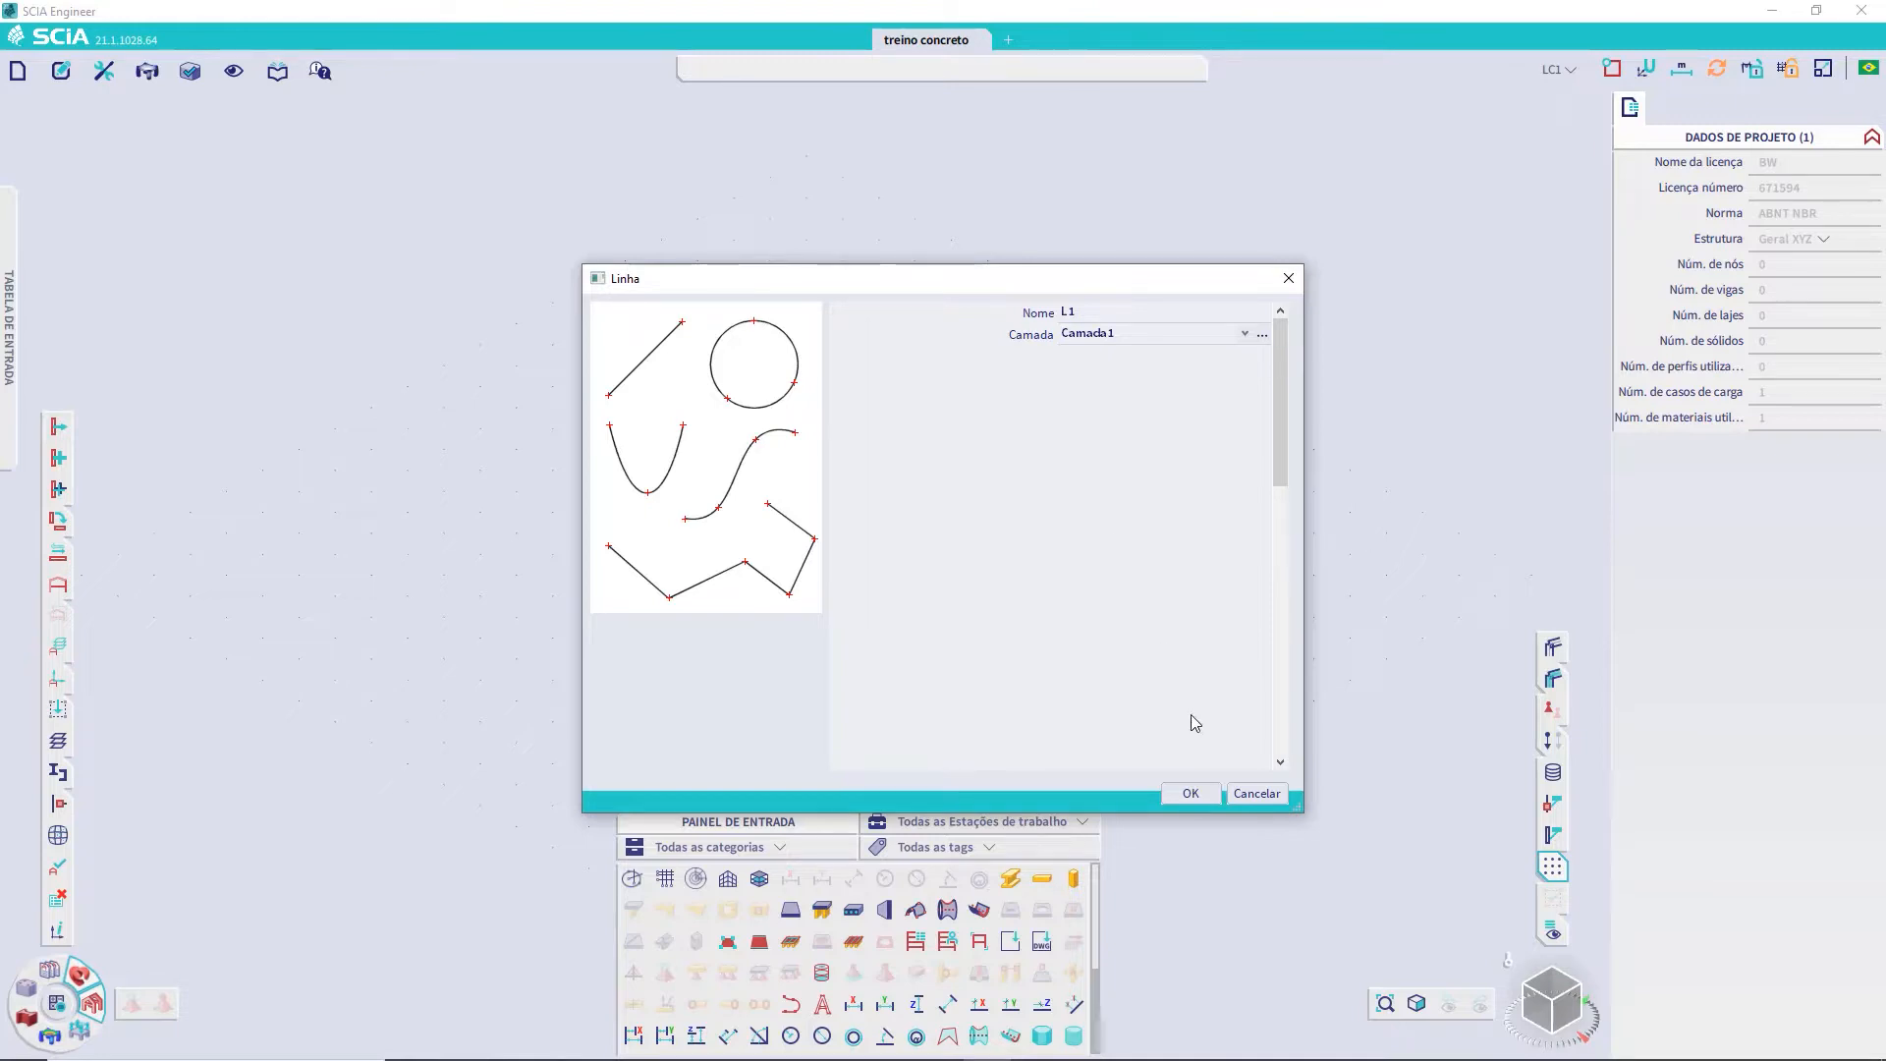
{"action": "left_click", "coordinate": [1190, 794]}
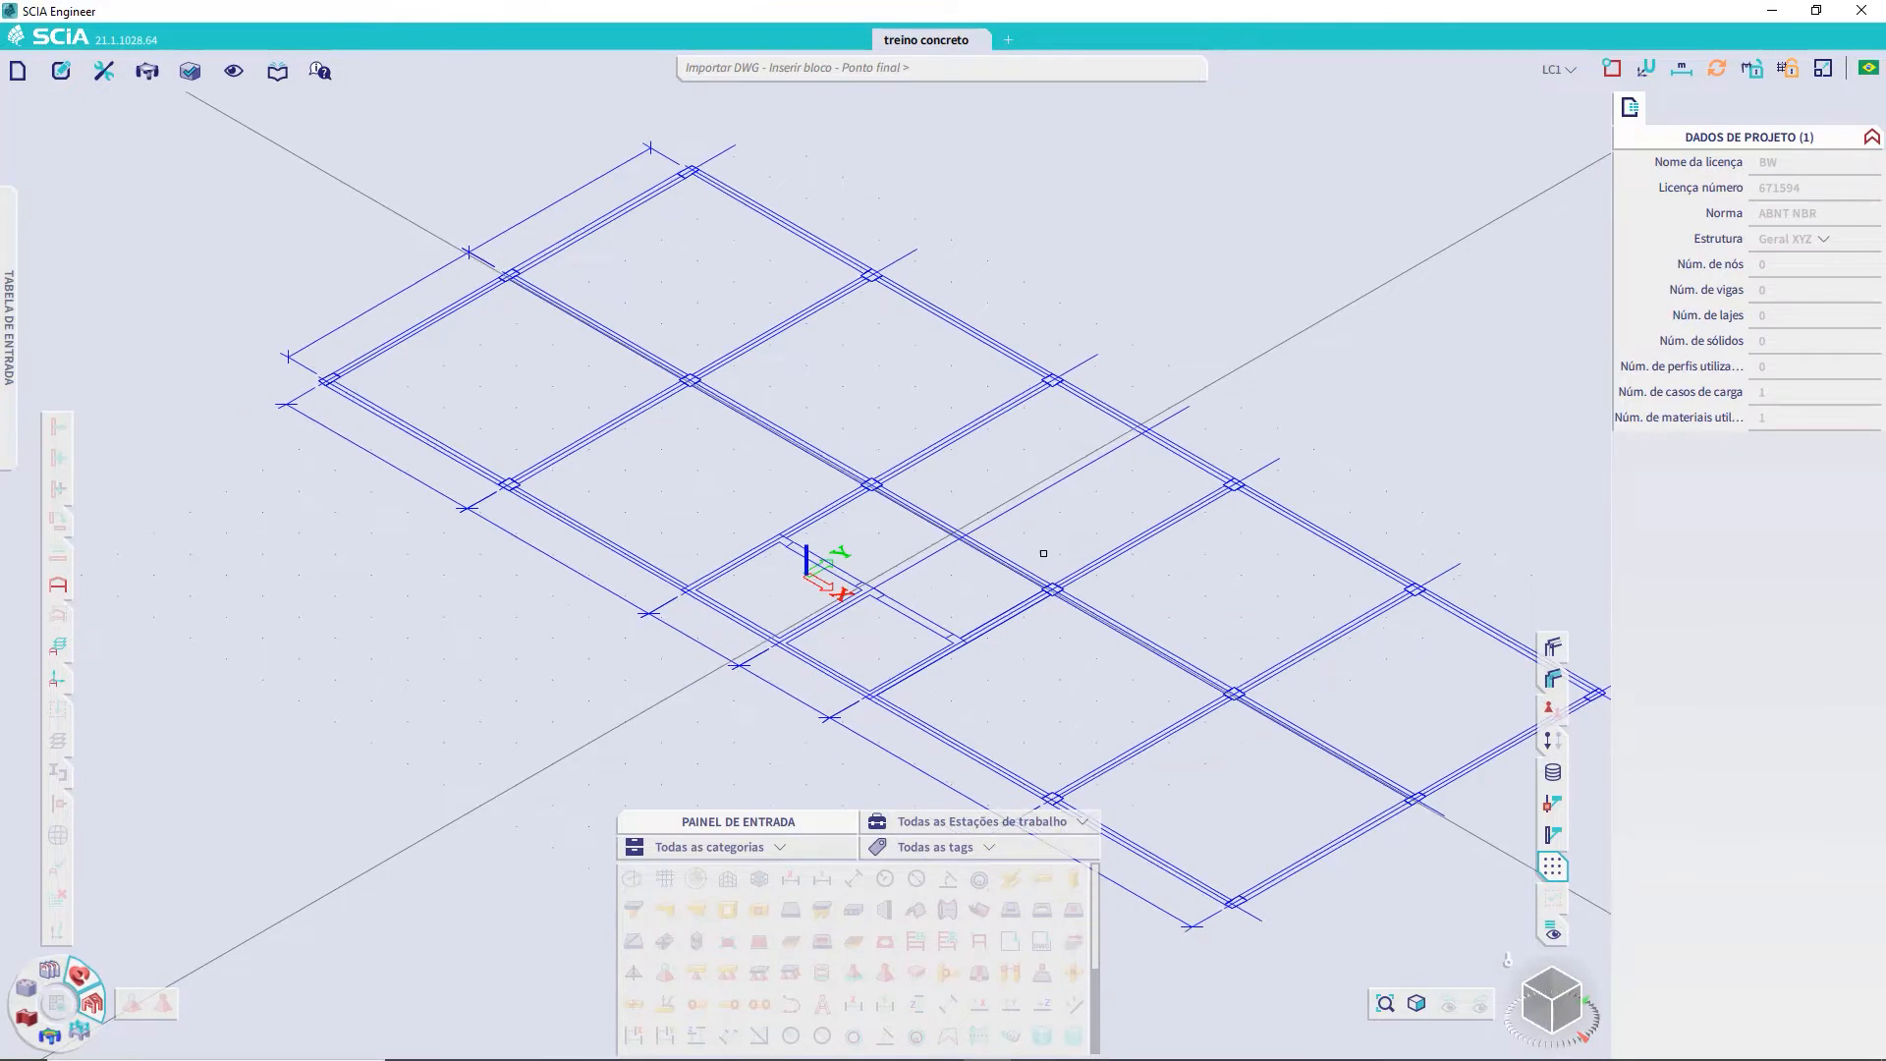
Place the imported floor plan block with its centre at the coordinate origin, end the insertion and clear the selection
{"action": "left_click", "coordinate": [1612, 69]}
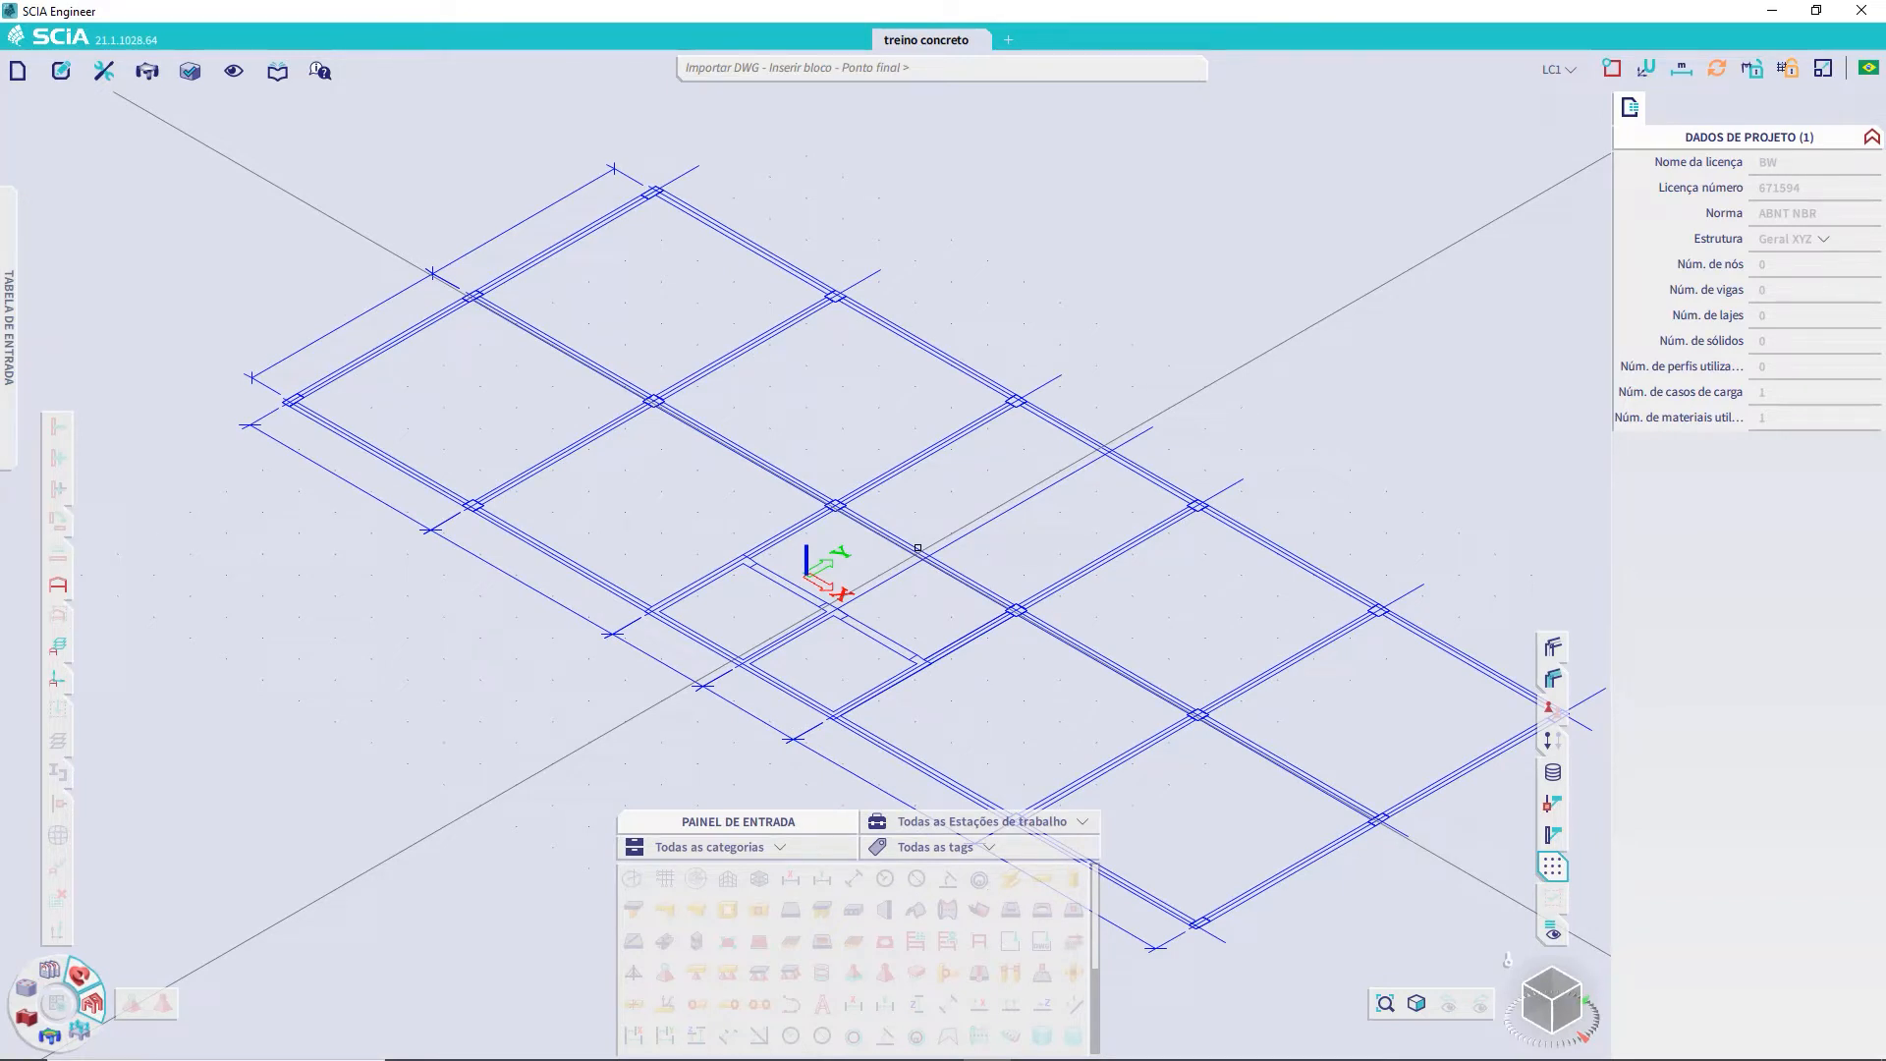
{"action": "key", "text": "space"}
{"action": "key", "text": "space"}
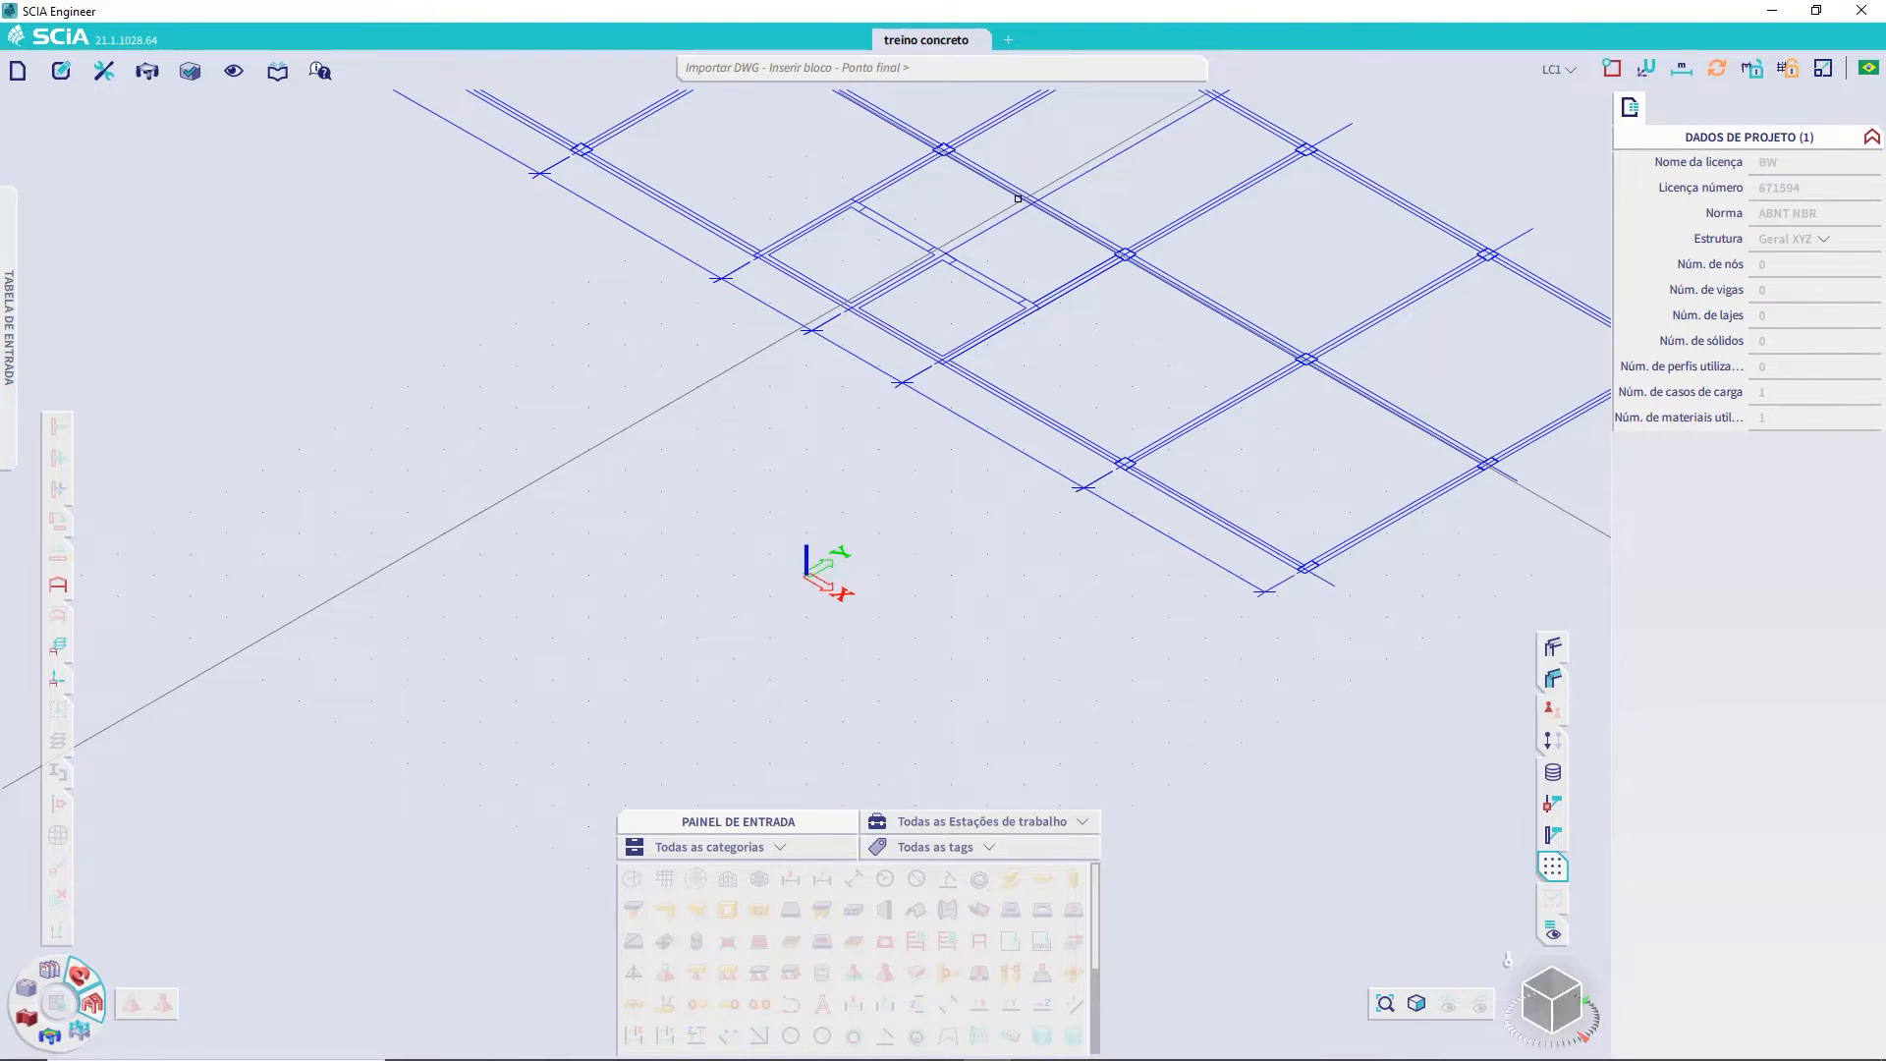
{"action": "key", "text": "Escape"}
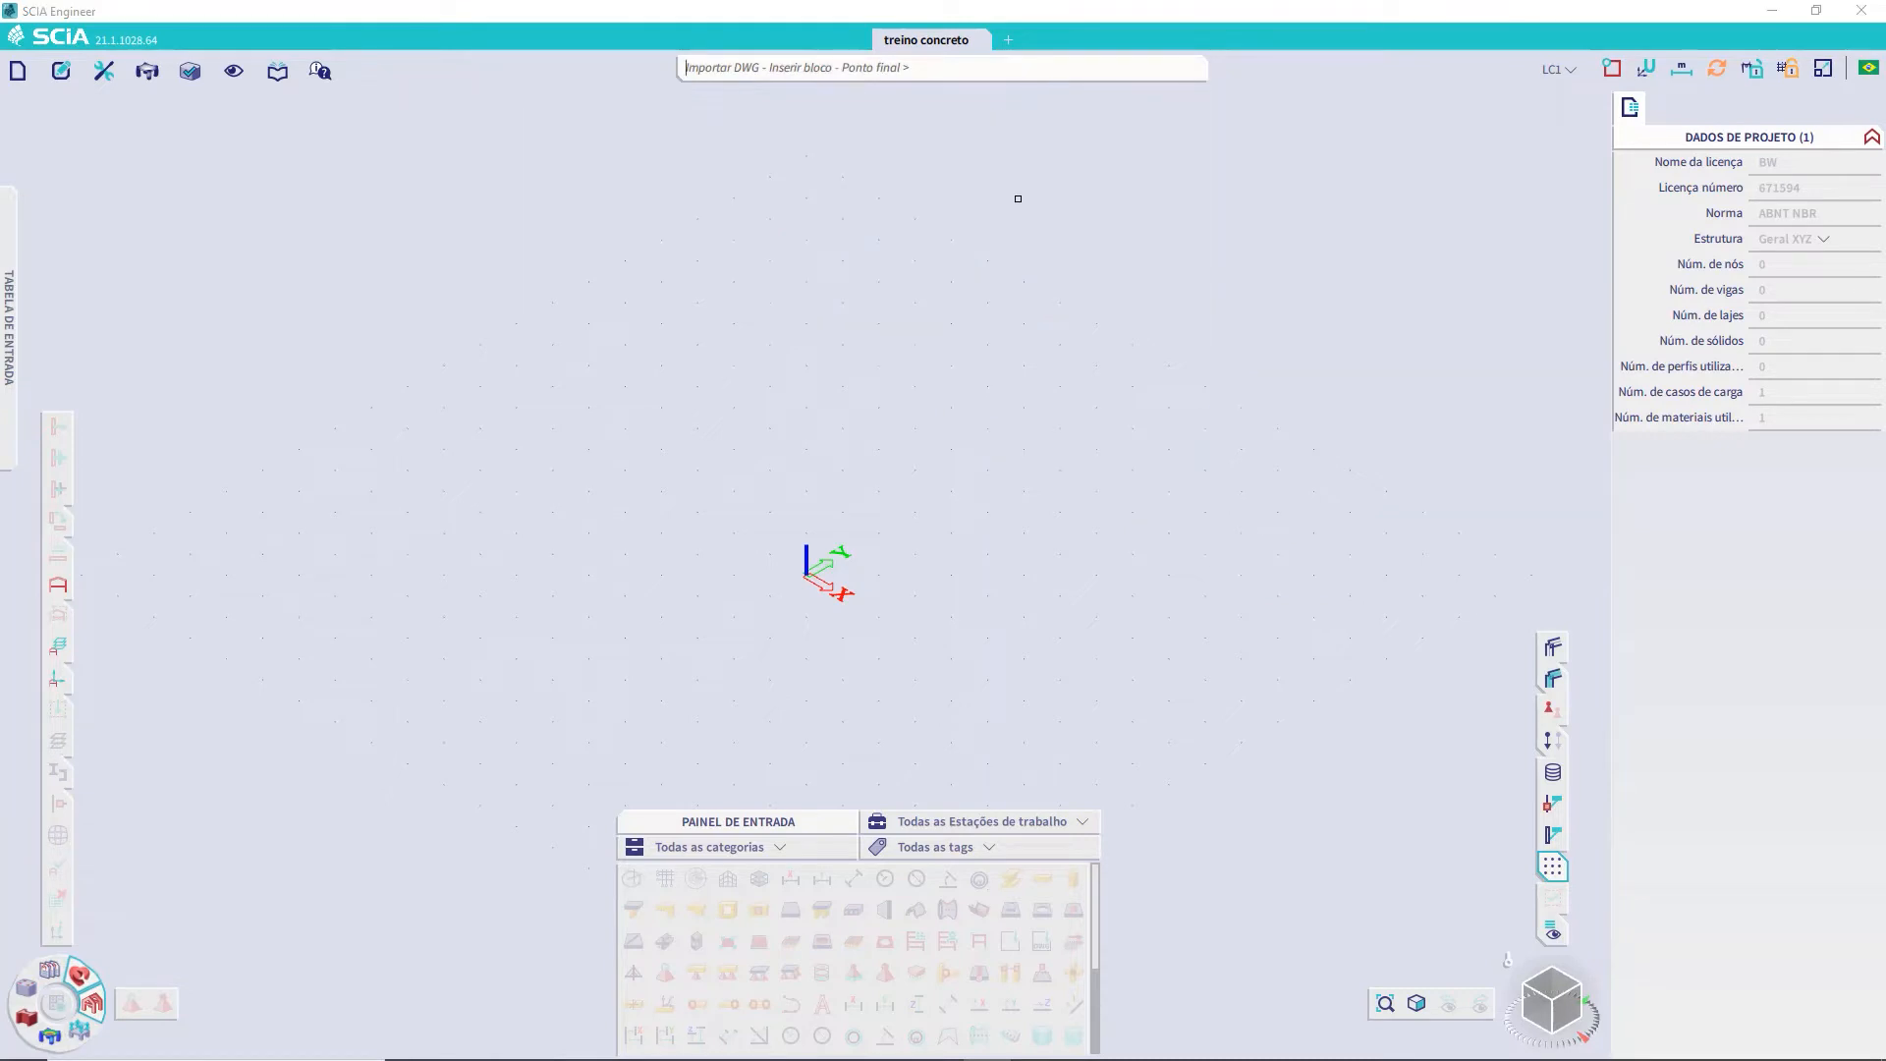
{"action": "key", "text": "Escape"}
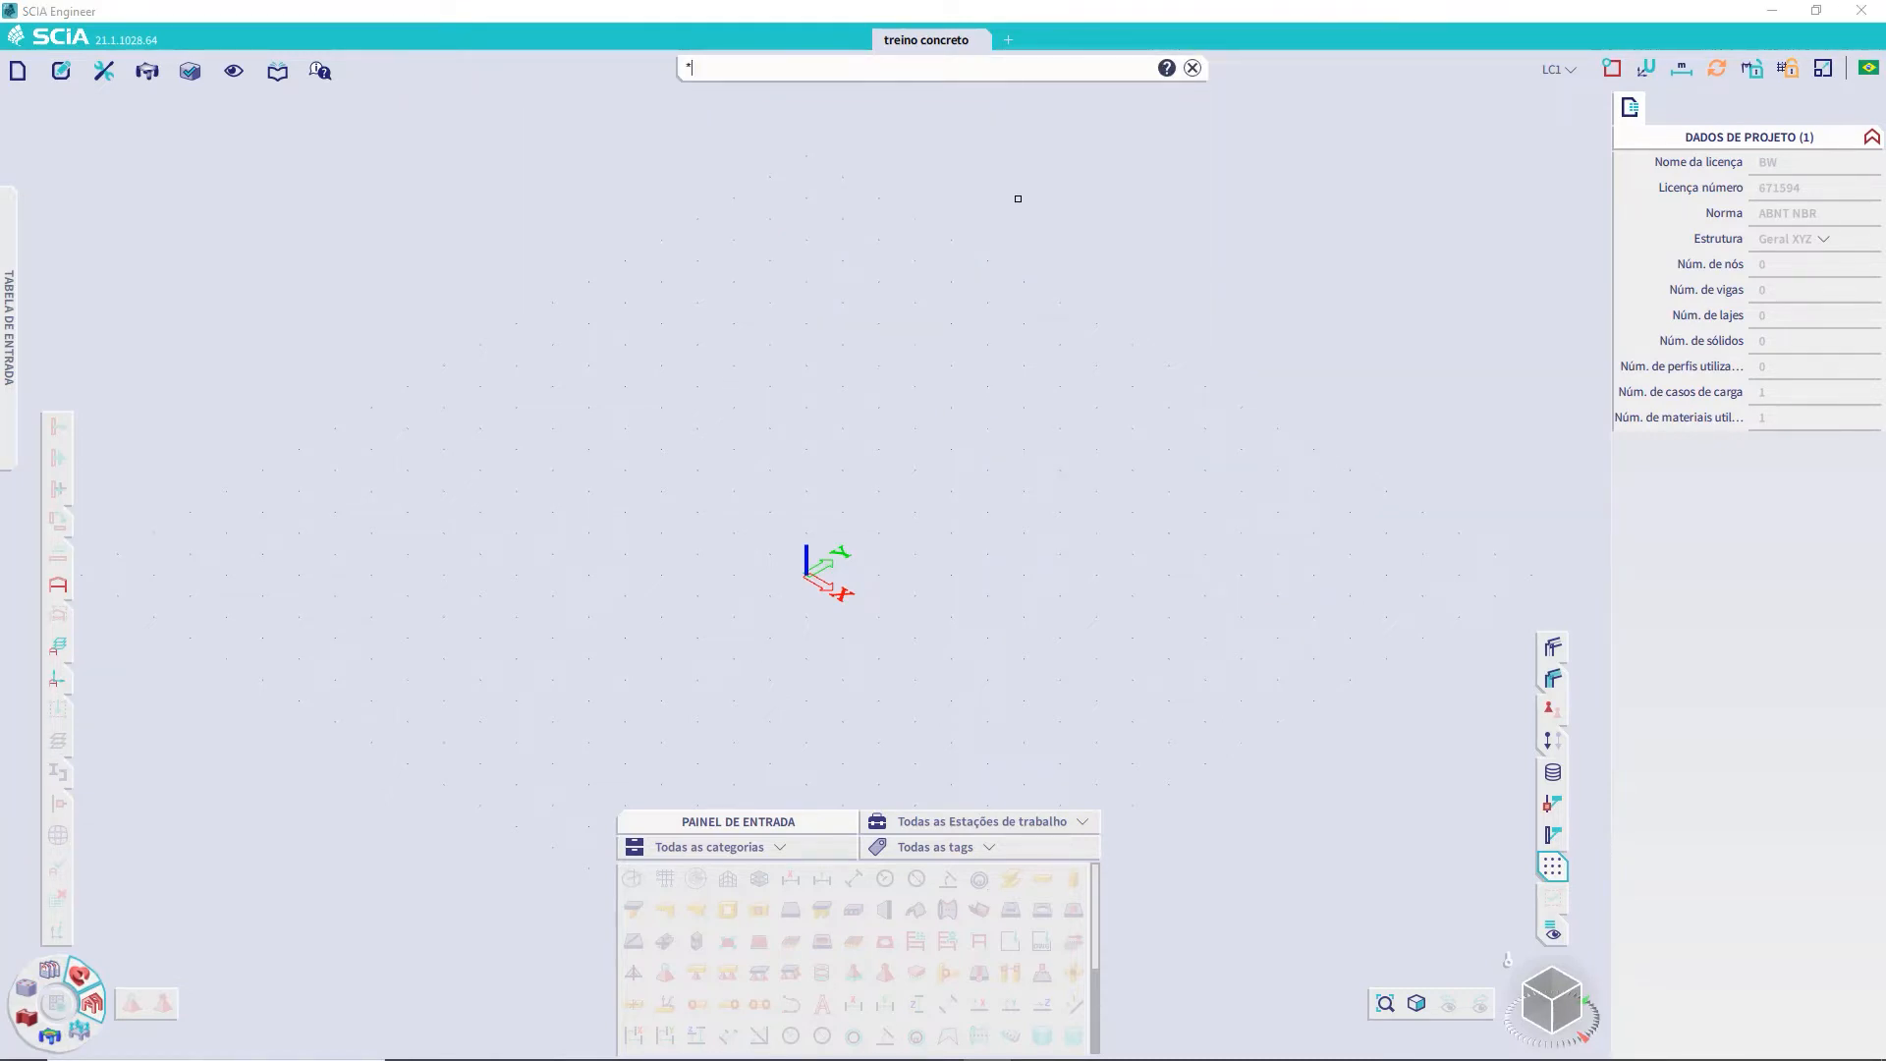
{"action": "key", "text": "Return"}
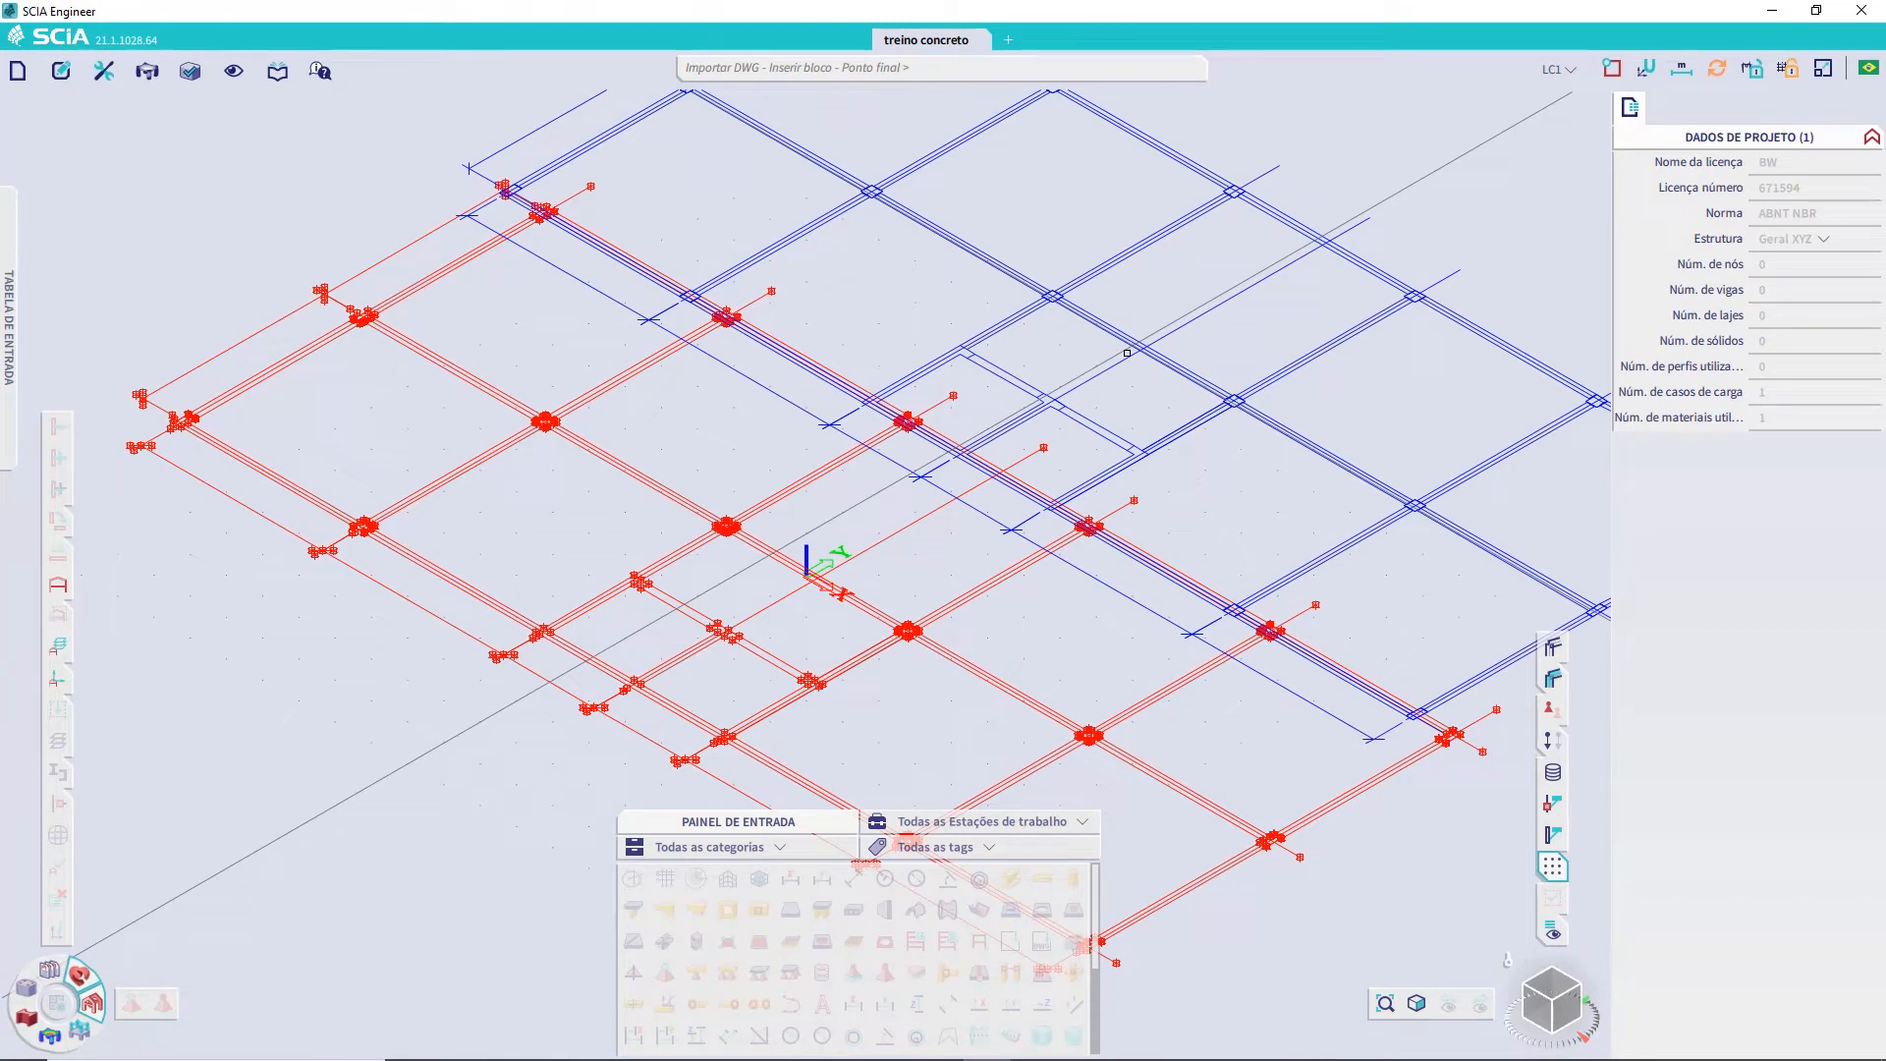
{"action": "key", "text": "Escape"}
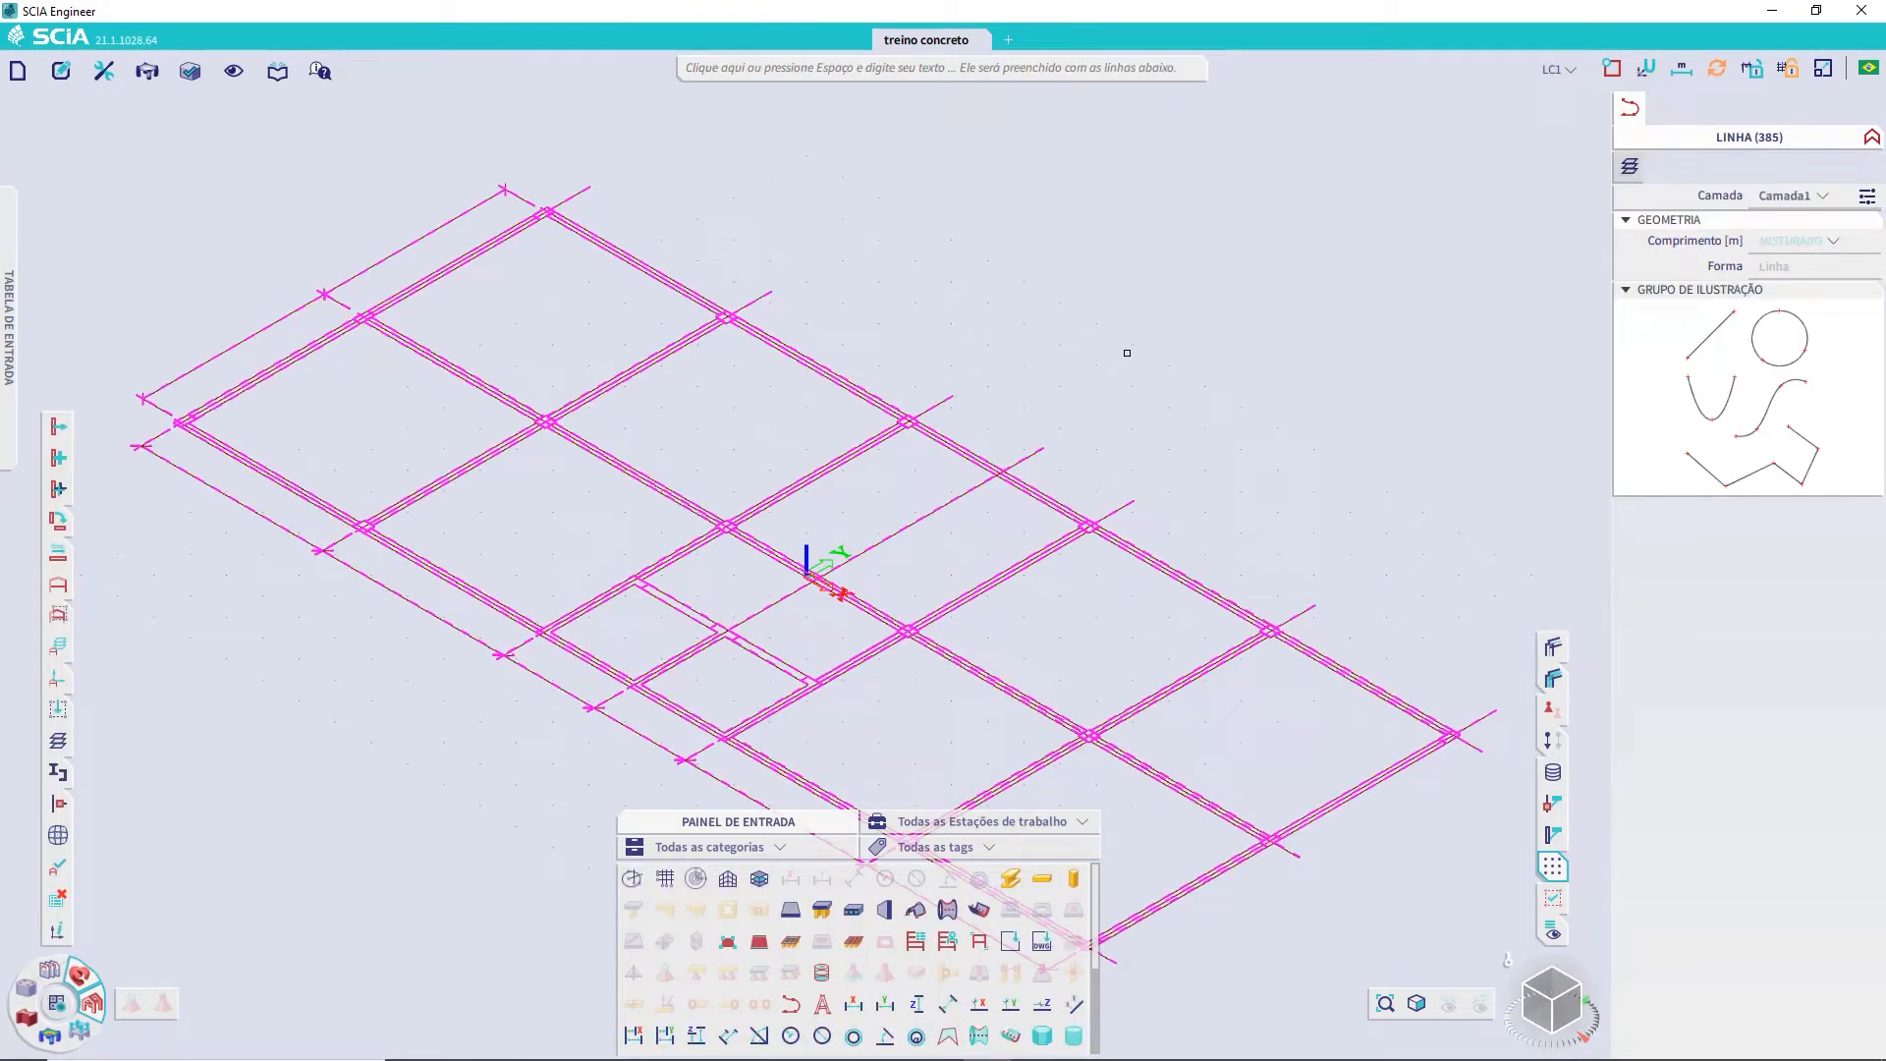
{"action": "key", "text": "Escape"}
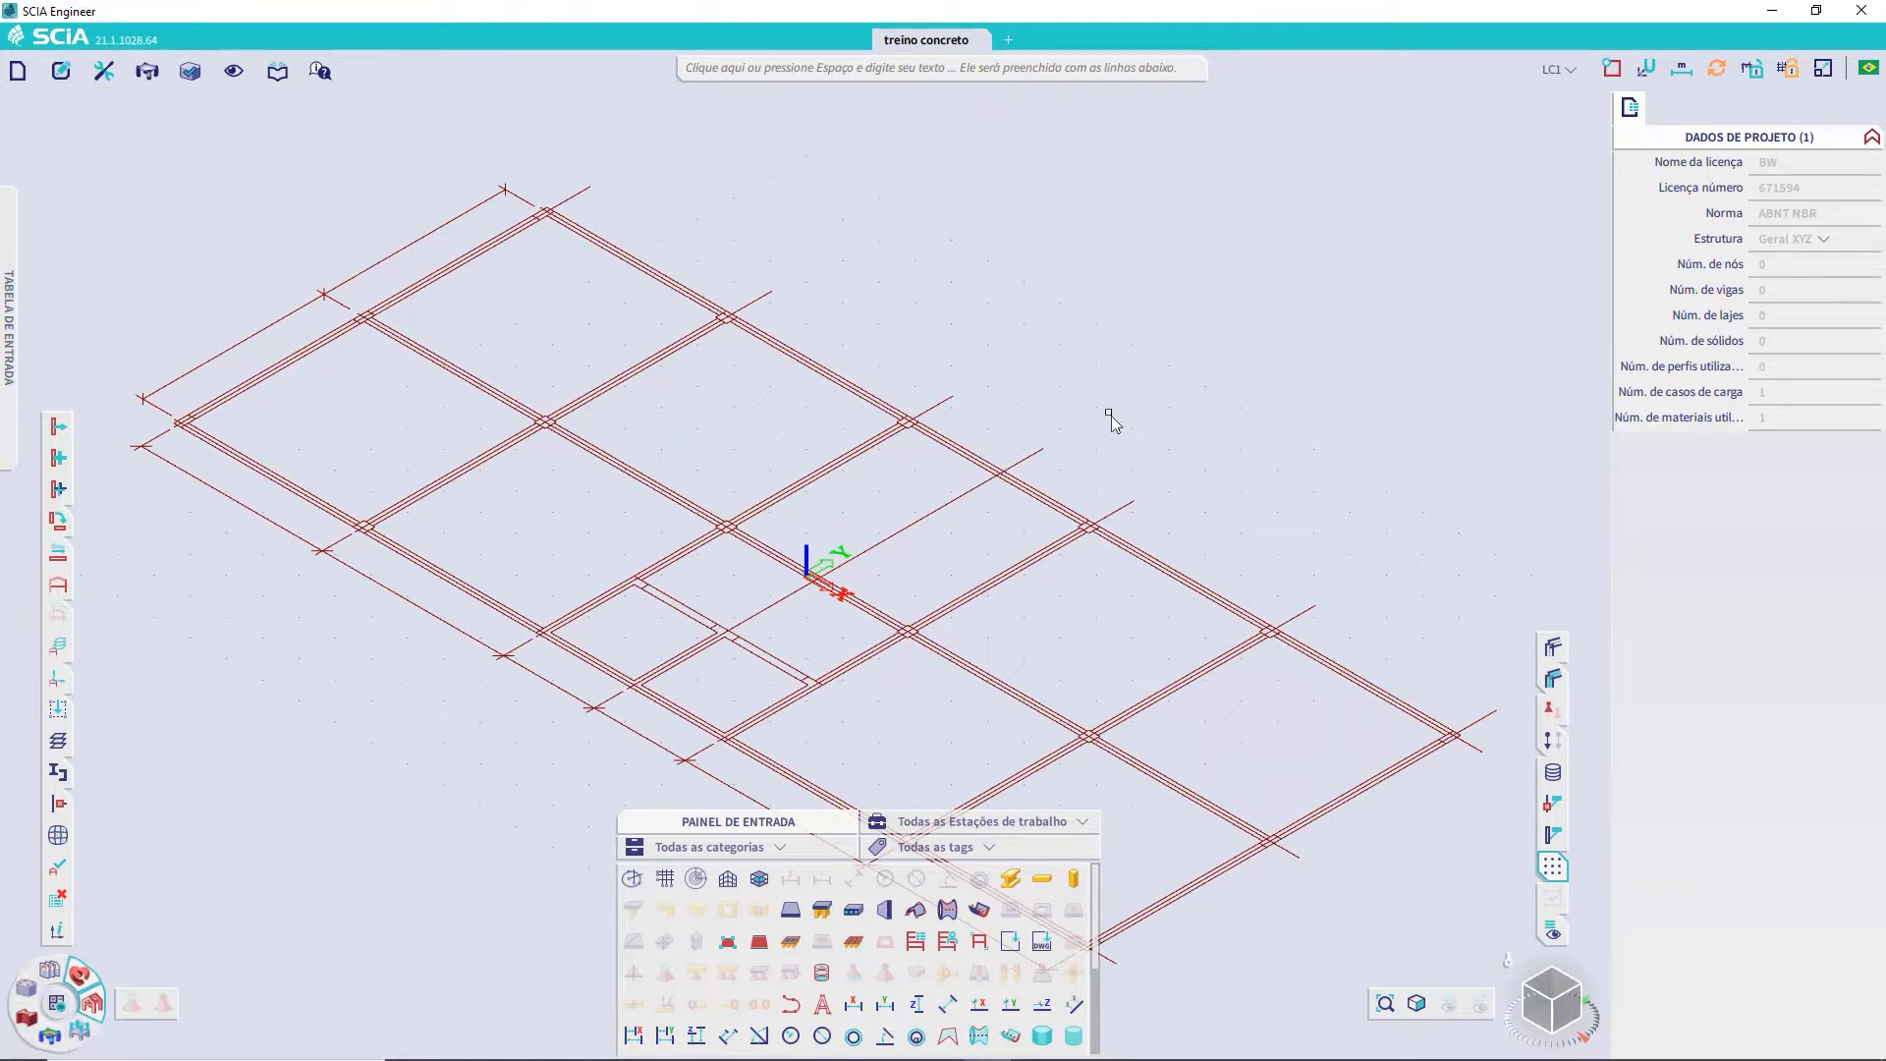
Examine the imported plan up close, as a whole and from different angles, and select the axis line along its short edge
{"action": "middle_click_drag", "start_coordinate": [1078, 460], "coordinate": [950, 424]}
{"action": "scroll", "coordinate": [919, 450], "scroll_direction": "up", "scroll_amount": 5}
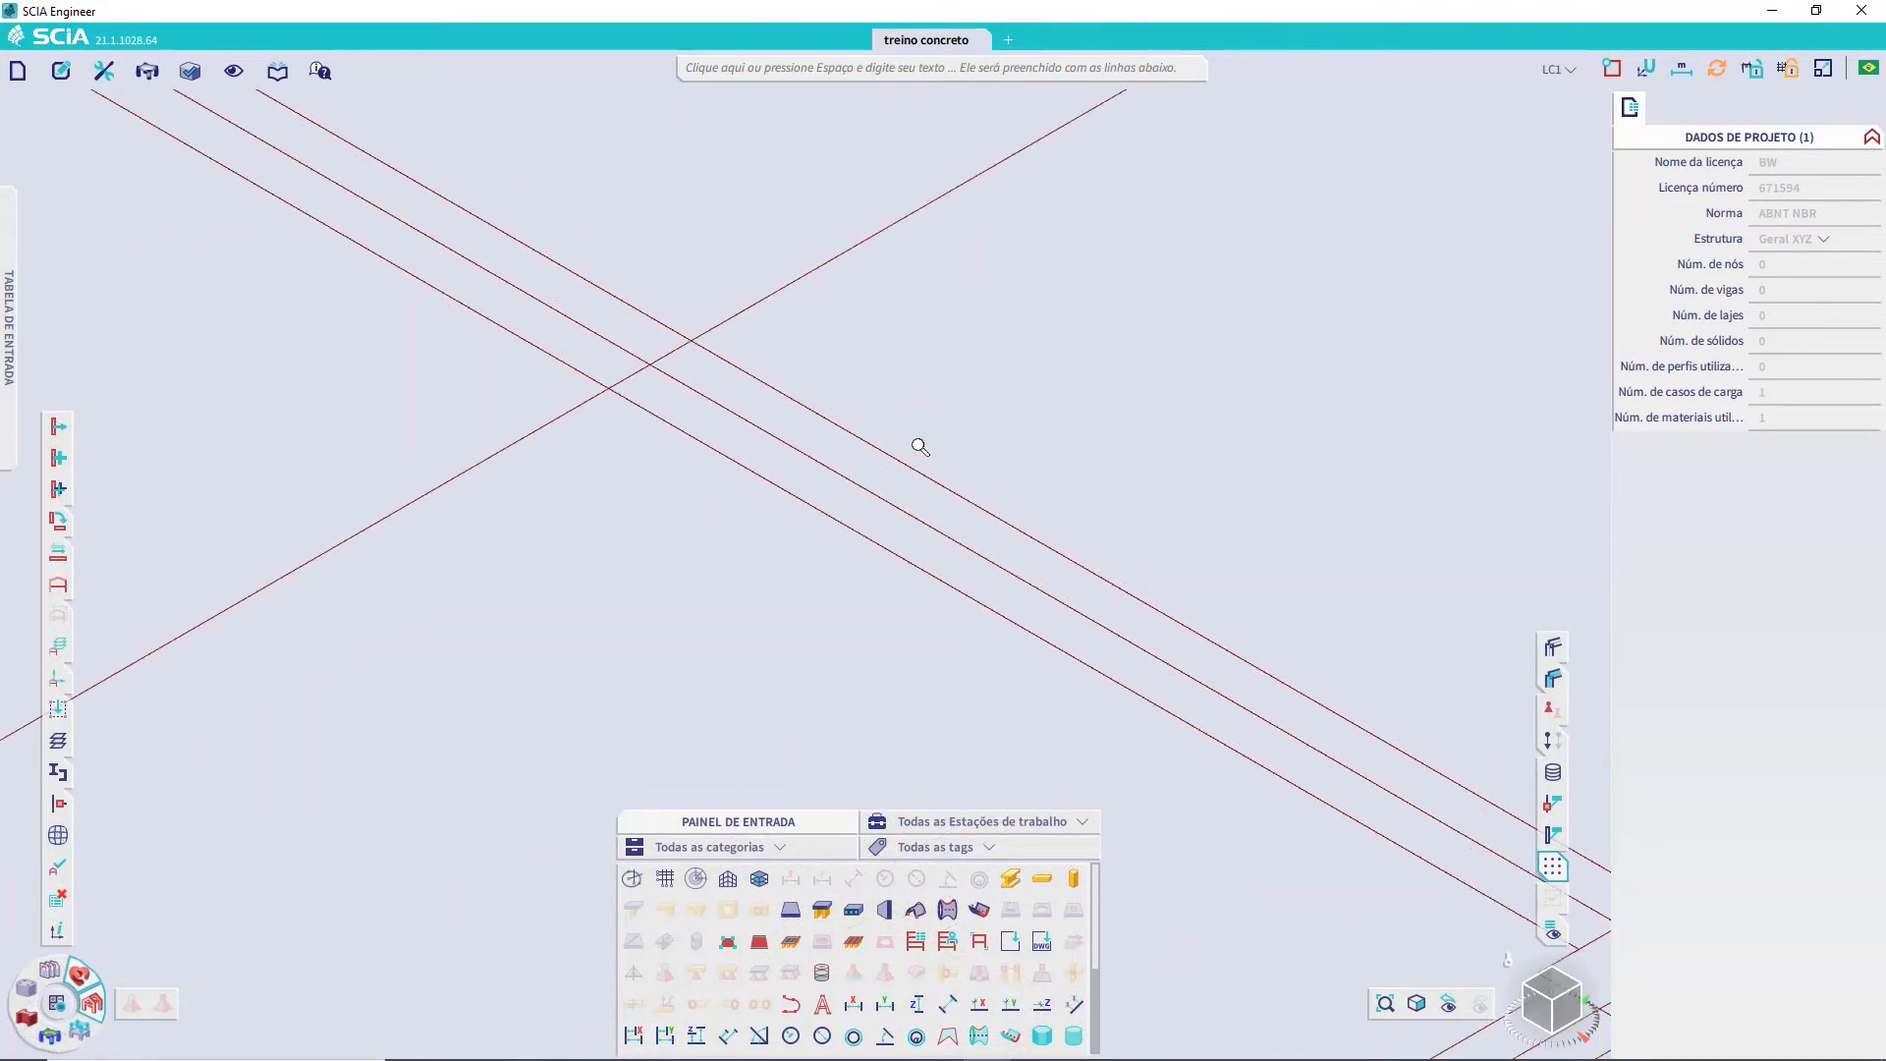
{"action": "scroll", "coordinate": [919, 447], "scroll_direction": "down", "scroll_amount": 6}
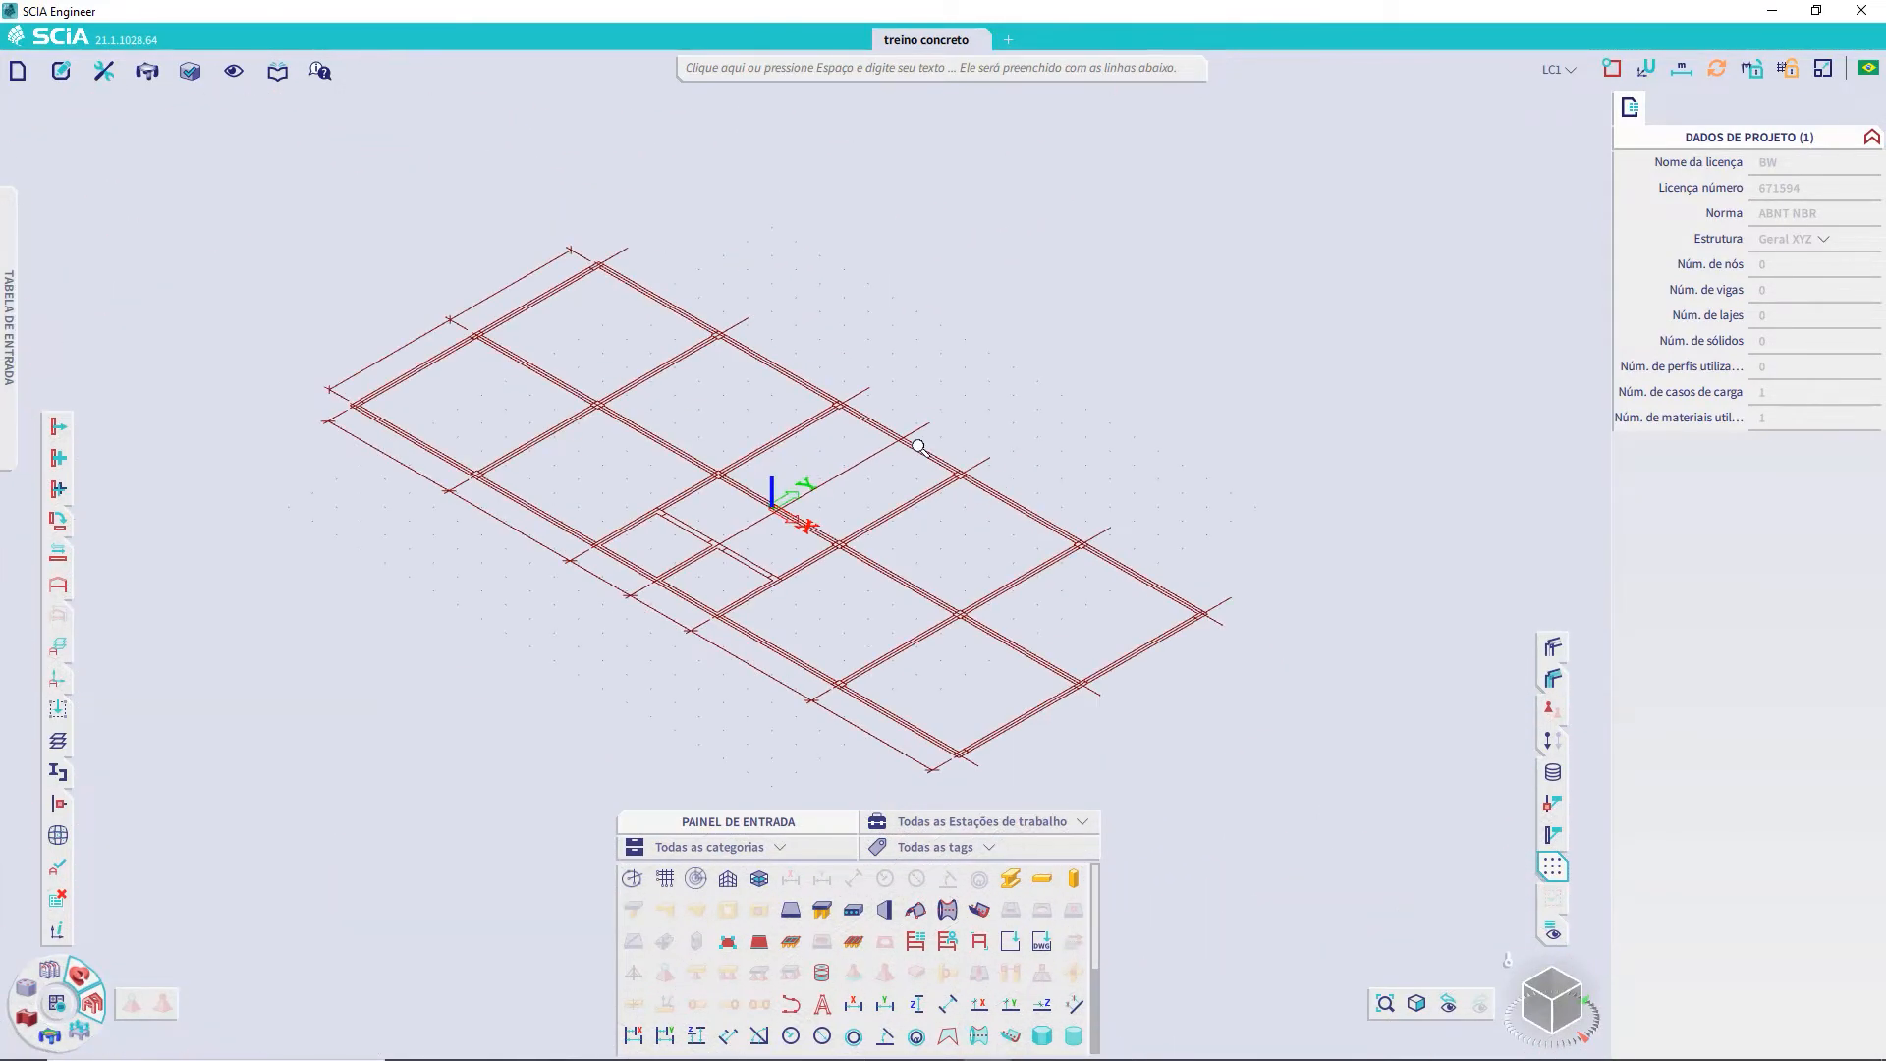
{"action": "middle_click_drag", "start_coordinate": [936, 552], "coordinate": [1008, 526]}
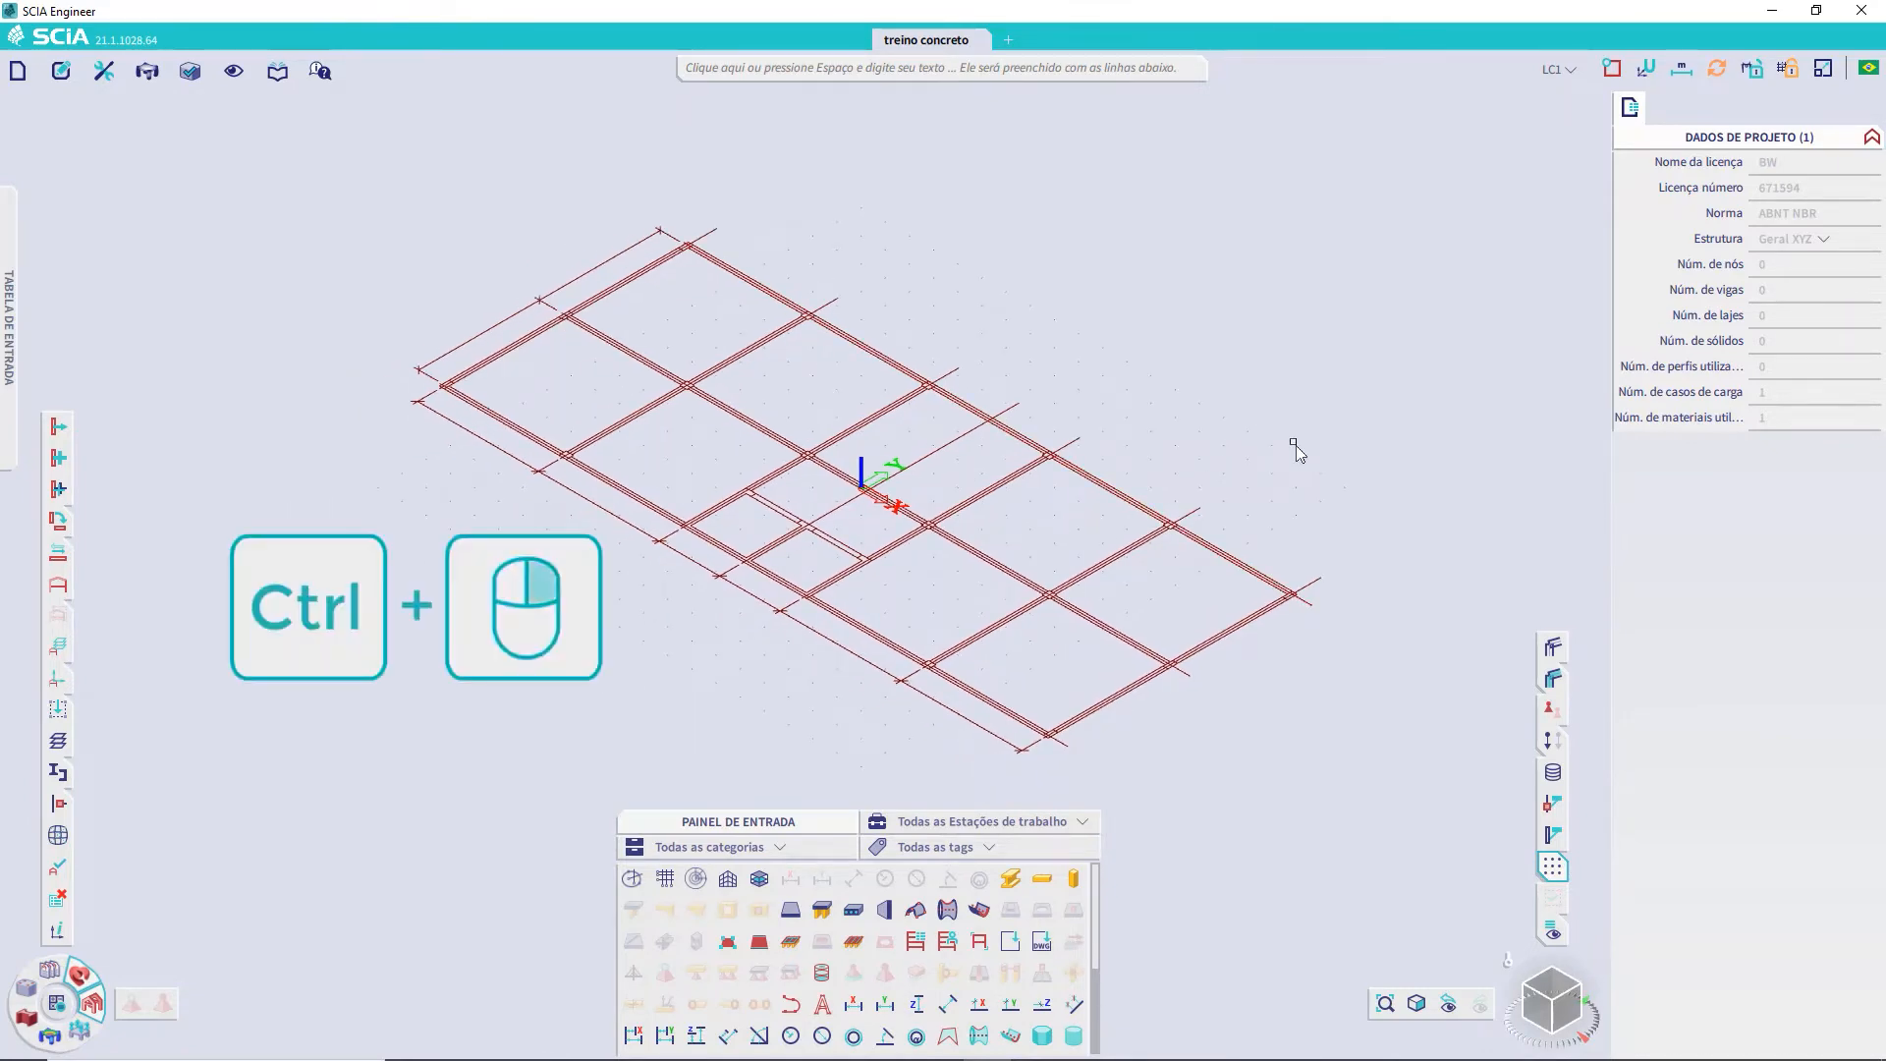
{"action": "mouse_move", "coordinate": [1297, 462]}
{"action": "right_mouse_down", "text": "ctrl"}
{"action": "mouse_move", "coordinate": [1012, 460]}
{"action": "mouse_move", "coordinate": [1297, 433]}
{"action": "mouse_move", "coordinate": [1317, 476]}
{"action": "right_mouse_up", "text": "ctrl"}
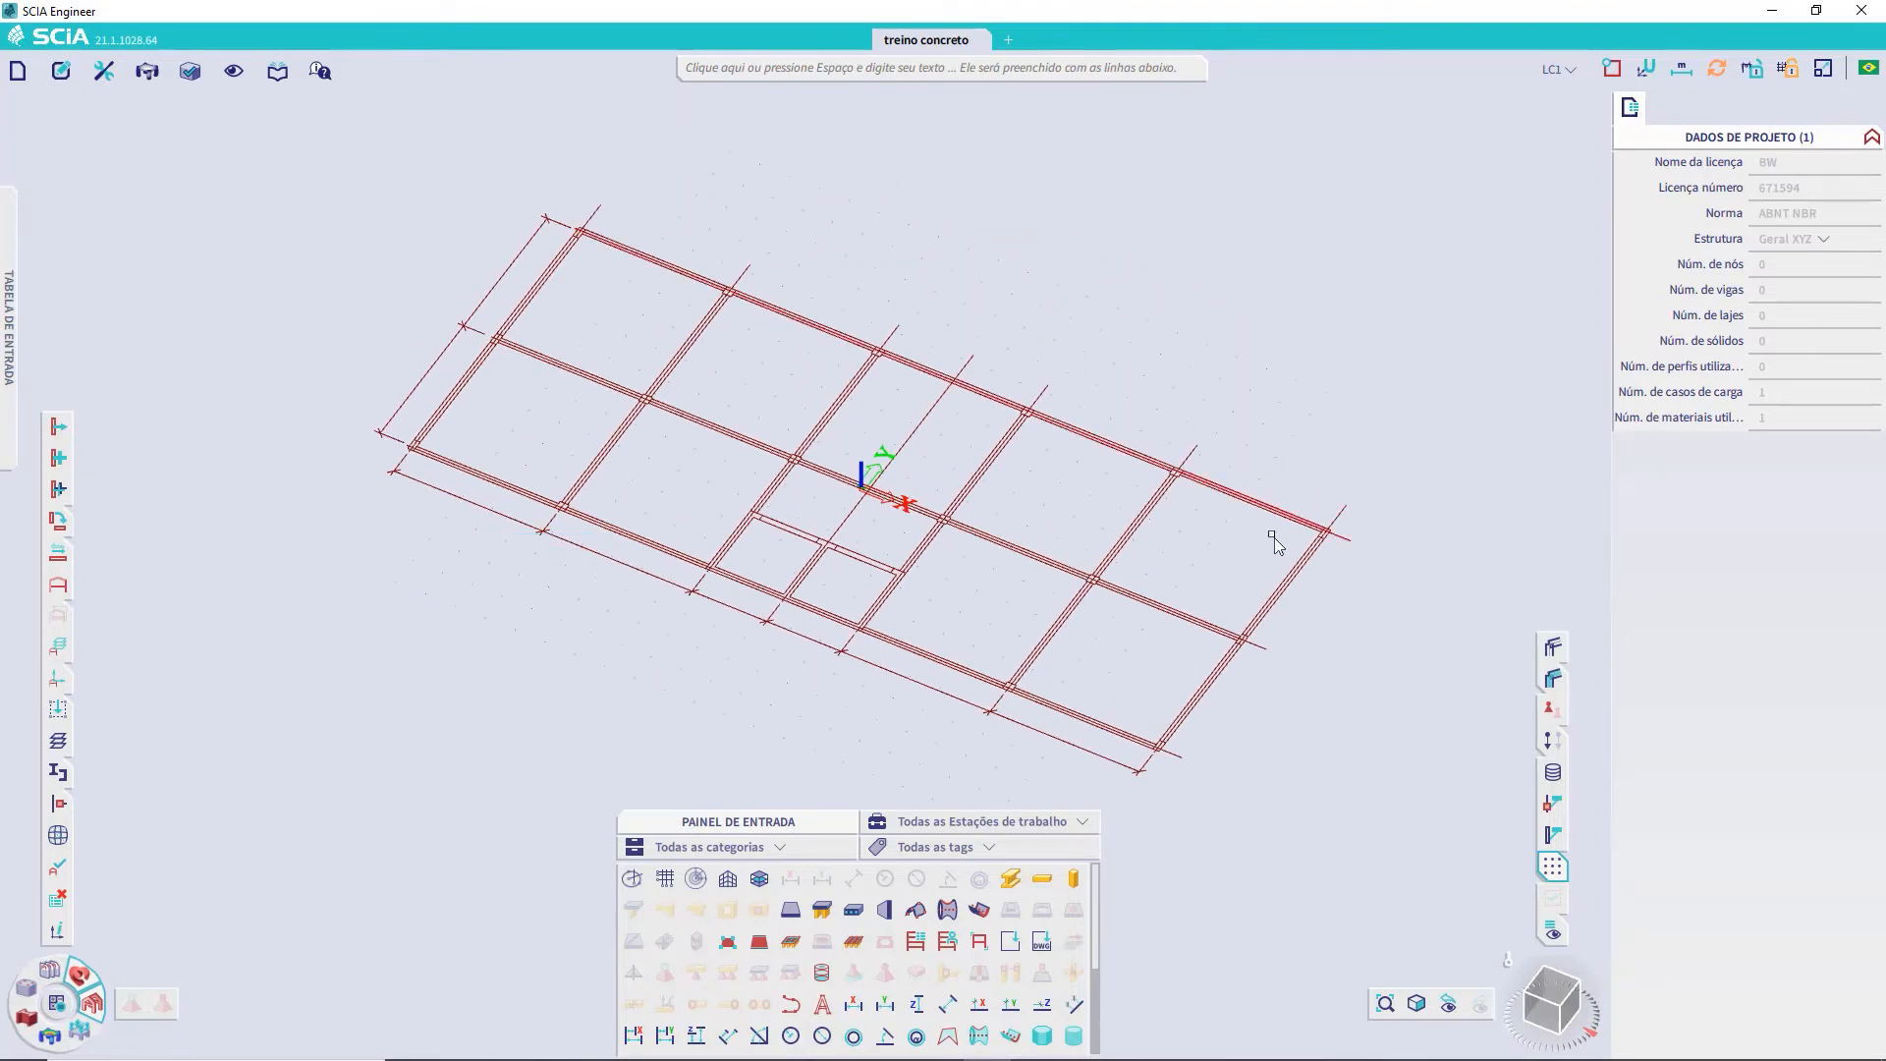
{"action": "middle_click_drag", "start_coordinate": [1275, 539], "coordinate": [1032, 543]}
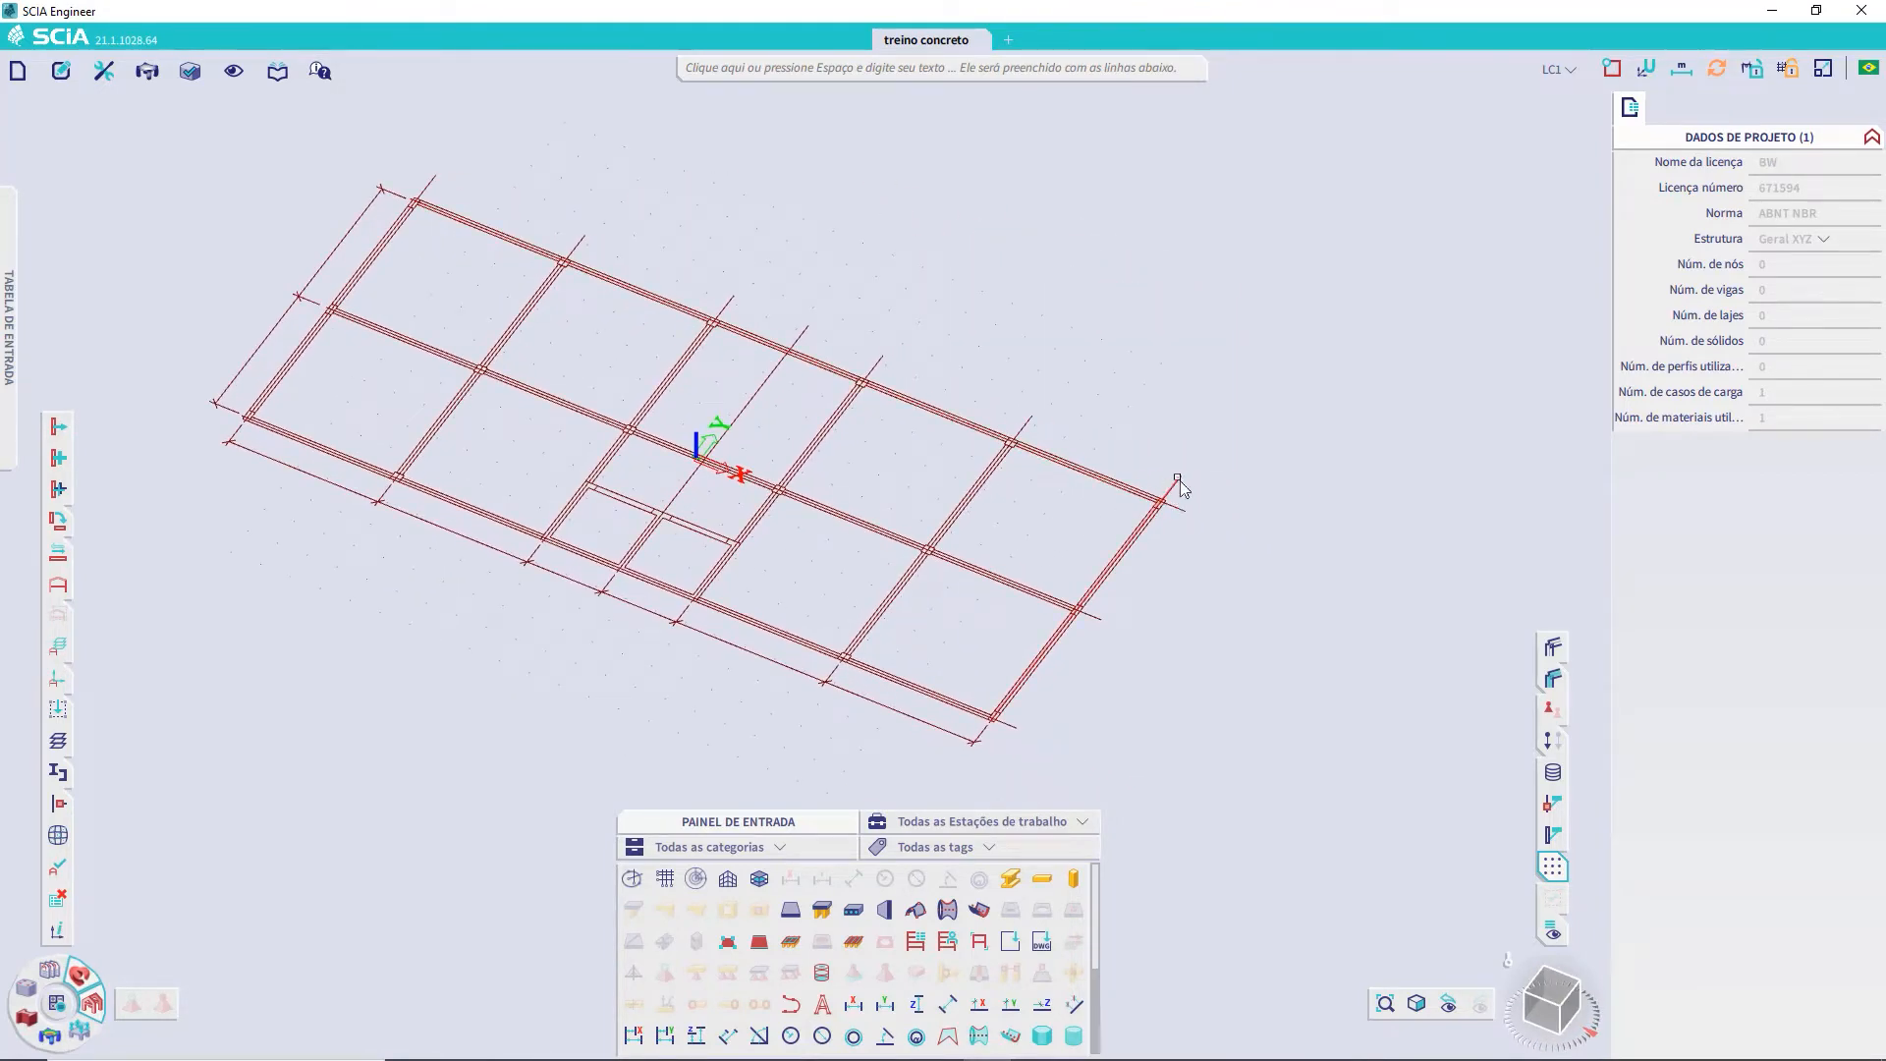
{"action": "left_click", "coordinate": [1166, 501]}
{"action": "right_click_drag", "start_coordinate": [1179, 492], "coordinate": [1186, 570], "text": "ctrl"}
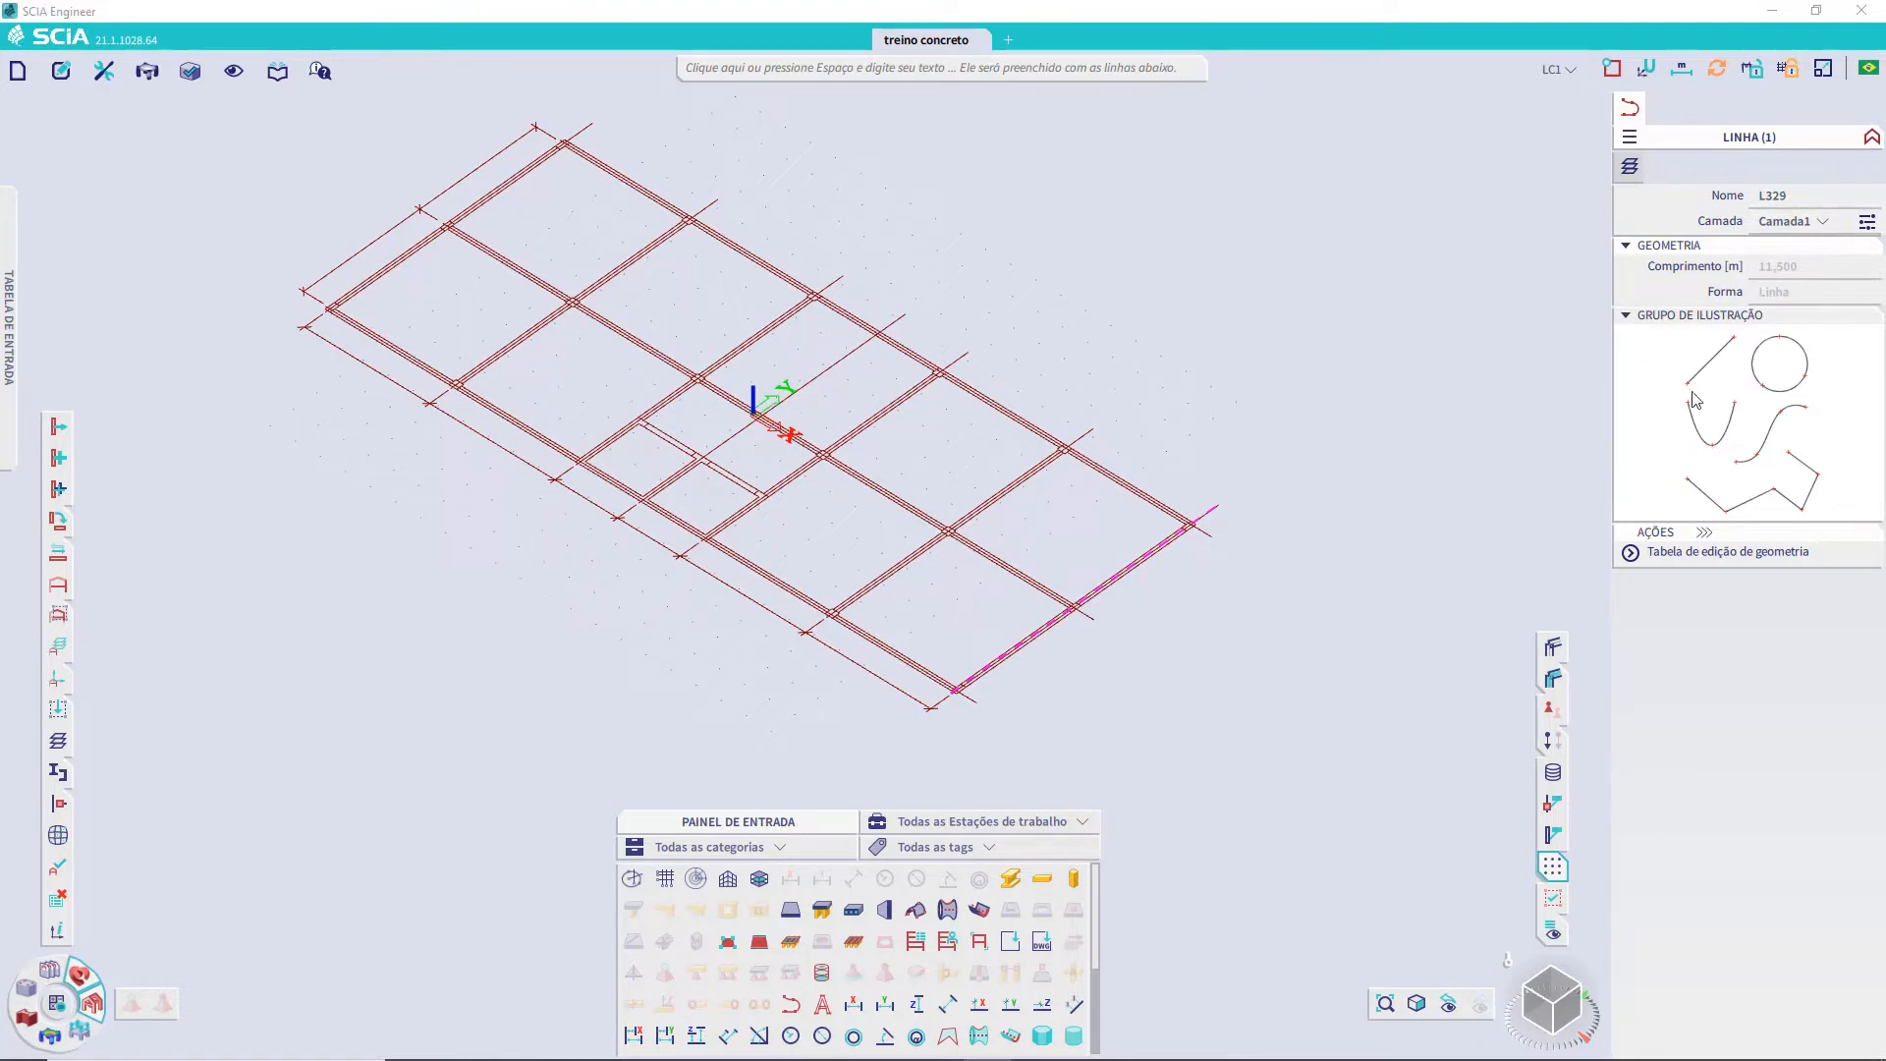
{"action": "middle_click_drag", "start_coordinate": [1104, 639], "coordinate": [1146, 678]}
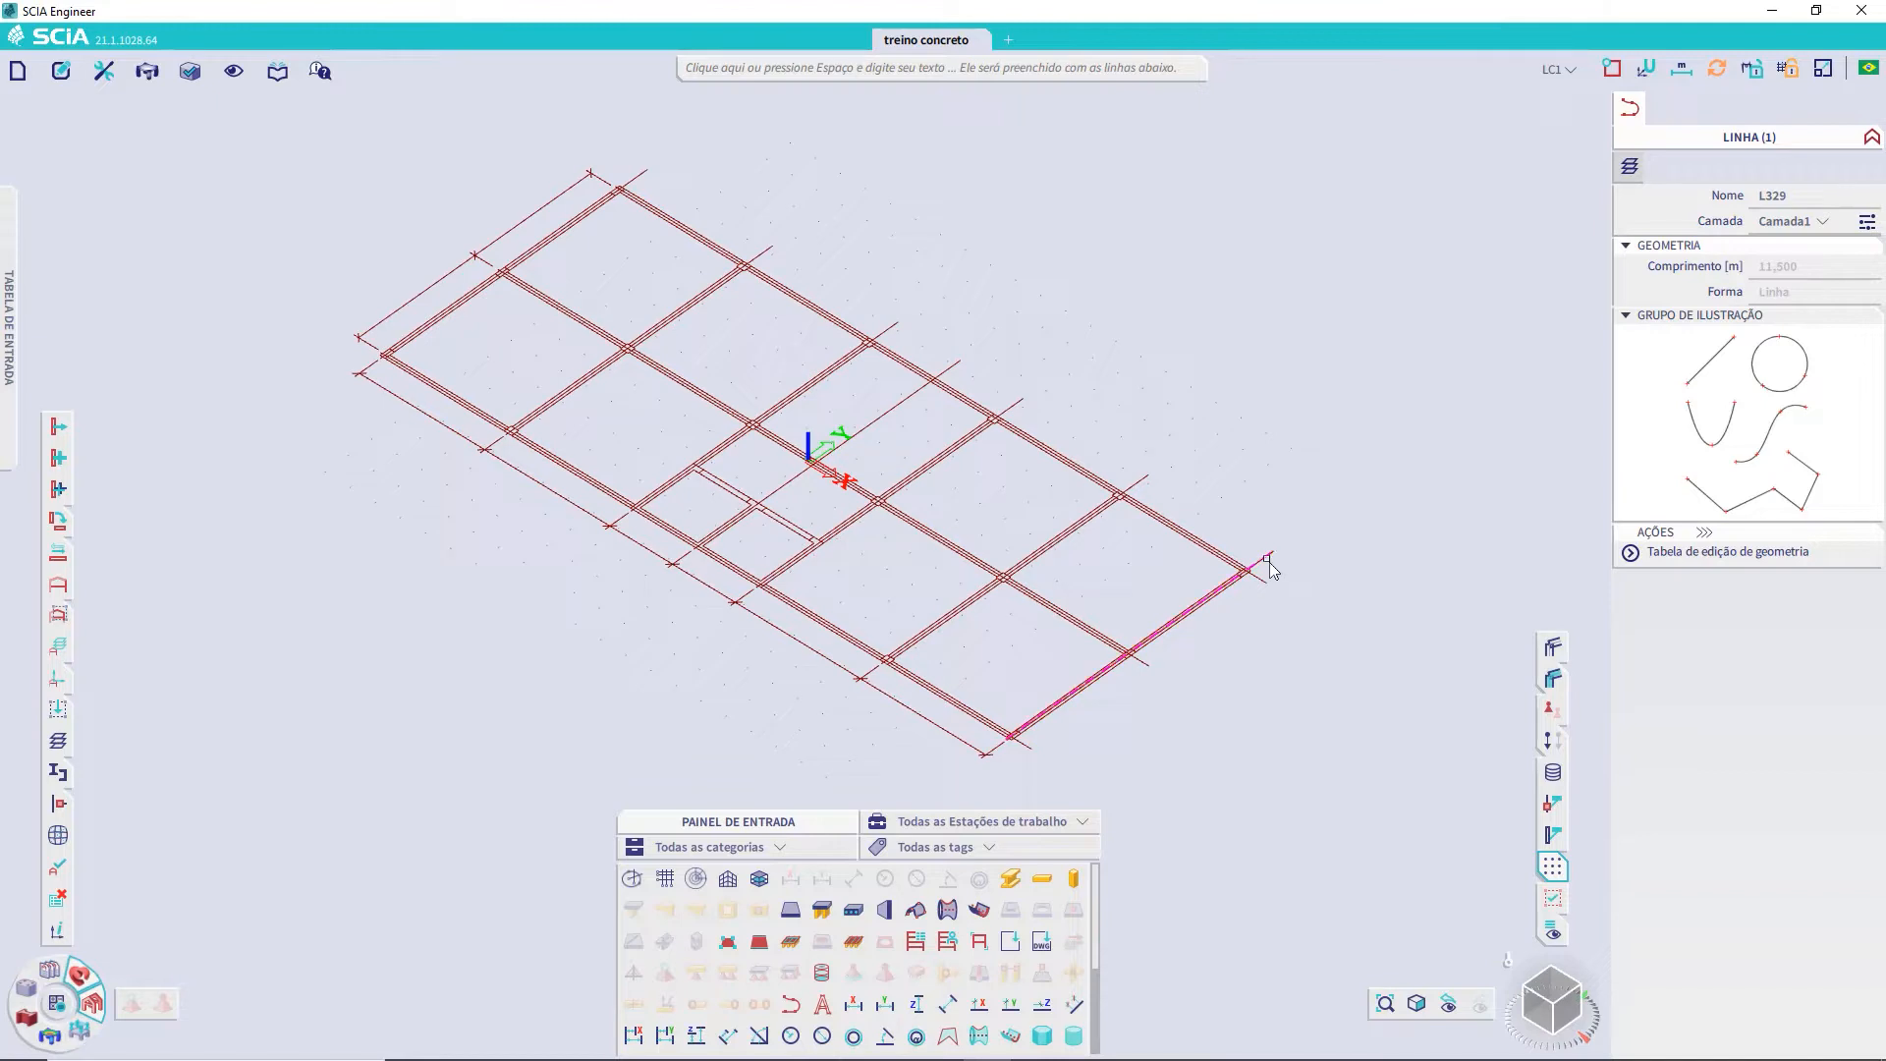
View the plan from the side, from above in rotated orientations, and from an isometric corner
{"action": "left_click", "coordinate": [1573, 1012]}
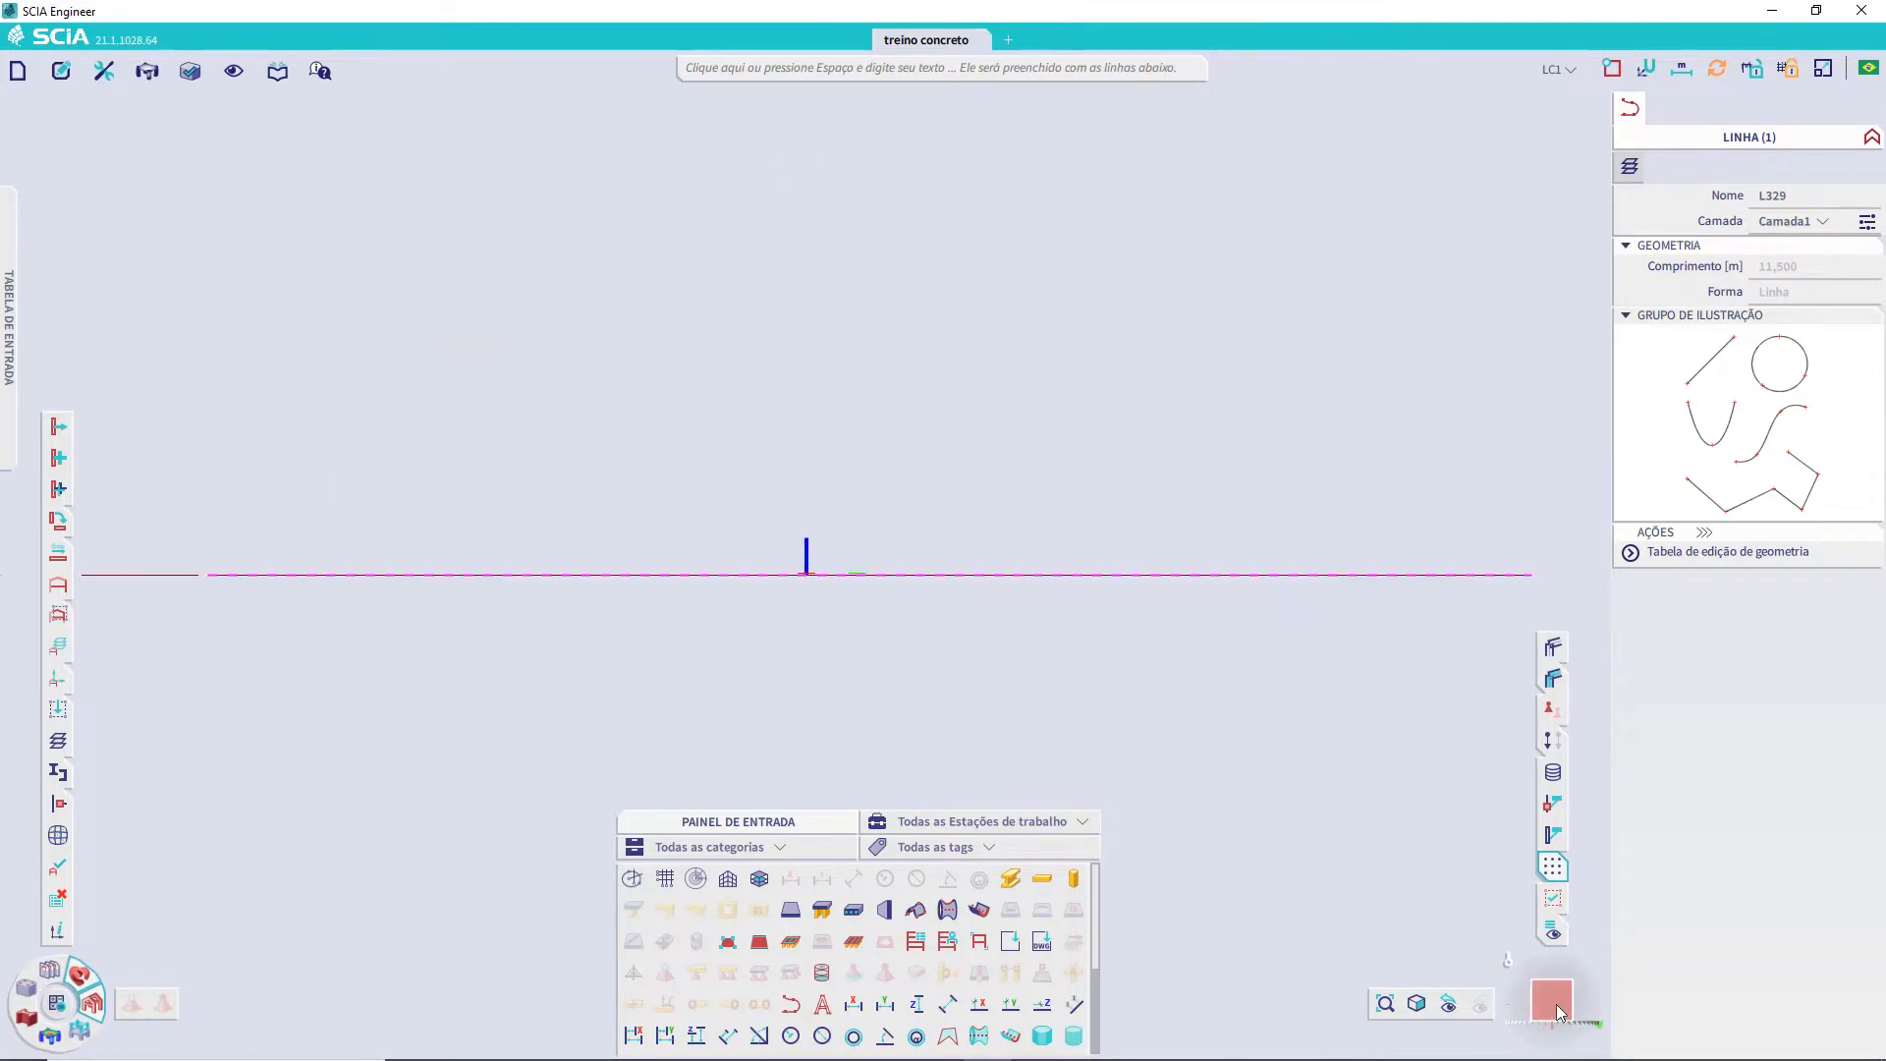
{"action": "mouse_move", "coordinate": [1550, 1004]}
{"action": "left_mouse_down"}
{"action": "mouse_move", "coordinate": [1597, 1033]}
{"action": "mouse_move", "coordinate": [1545, 1051]}
{"action": "mouse_move", "coordinate": [1569, 1012]}
{"action": "mouse_move", "coordinate": [1547, 1005]}
{"action": "left_mouse_up"}
{"action": "scroll", "coordinate": [1566, 1005], "scroll_direction": "up", "scroll_amount": 3}
{"action": "scroll", "coordinate": [1566, 1005], "scroll_direction": "down", "scroll_amount": 7}
{"action": "scroll", "coordinate": [1547, 1005], "scroll_direction": "up", "scroll_amount": 5}
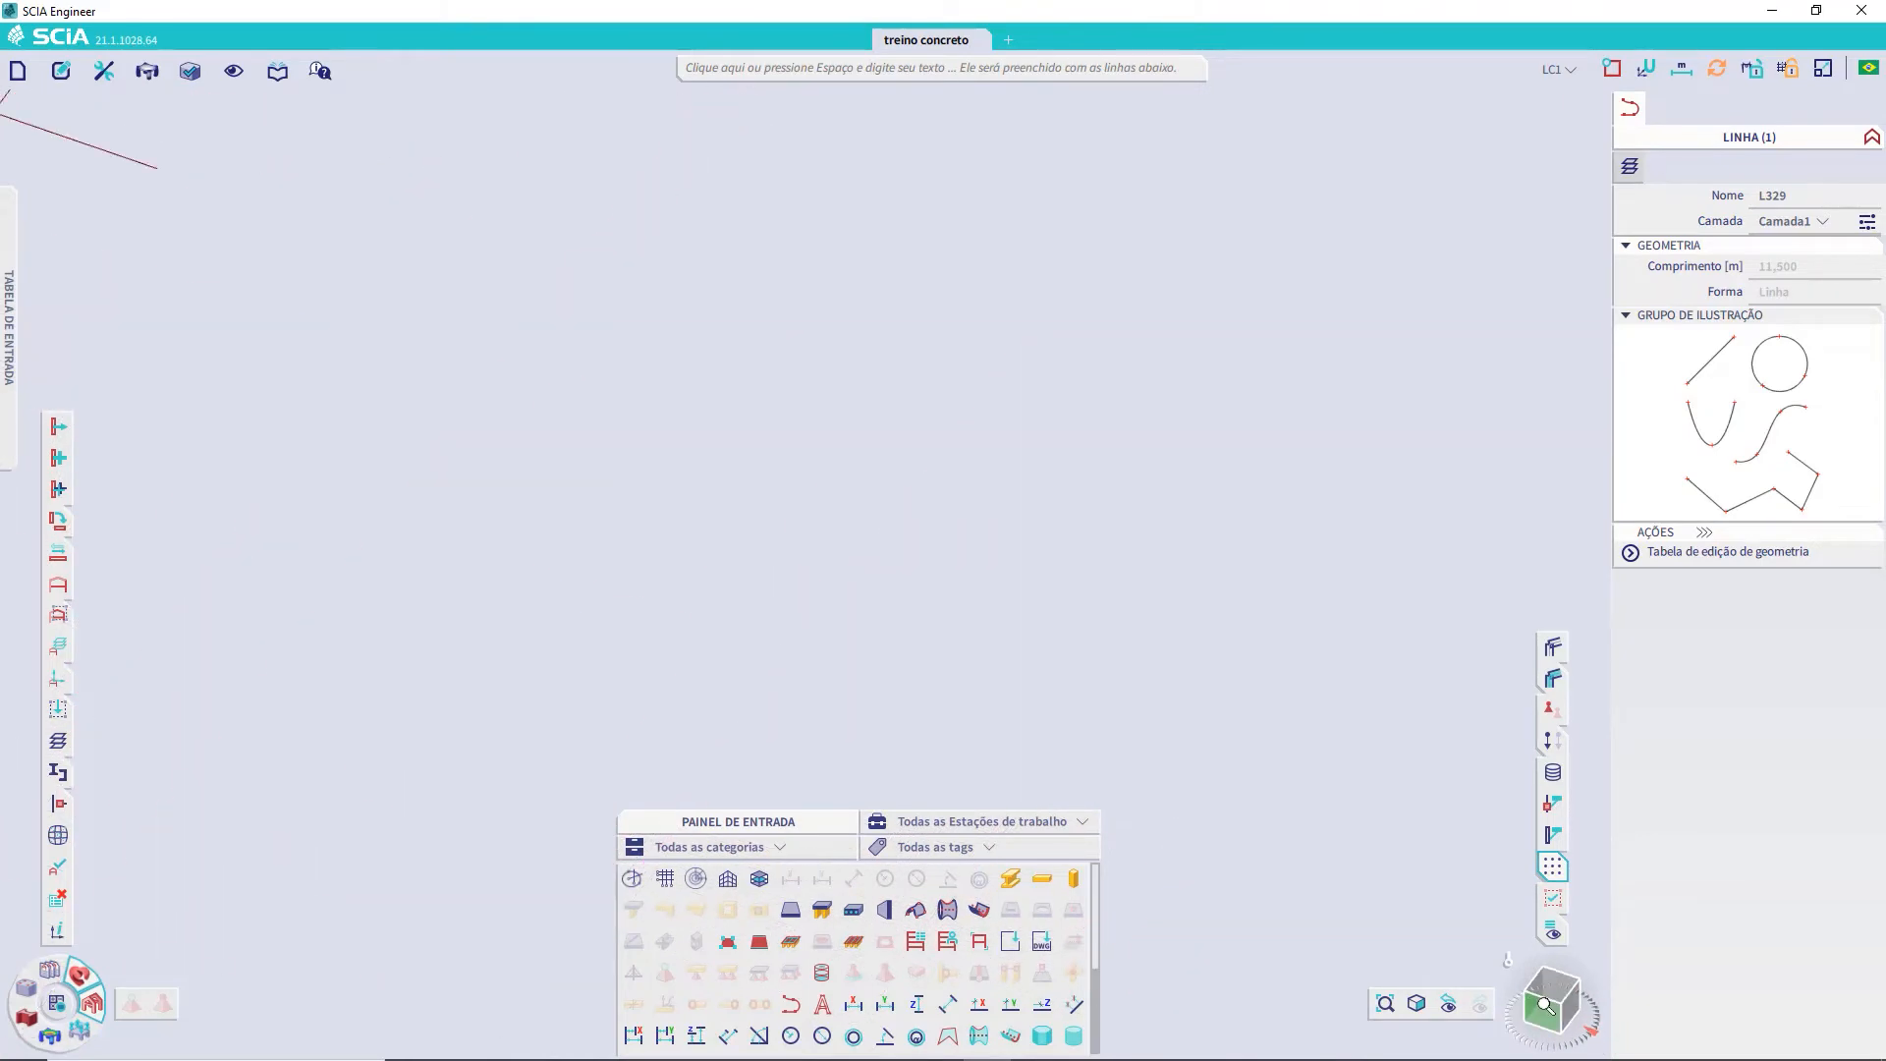
{"action": "scroll", "coordinate": [1547, 1005], "scroll_direction": "down", "scroll_amount": 5}
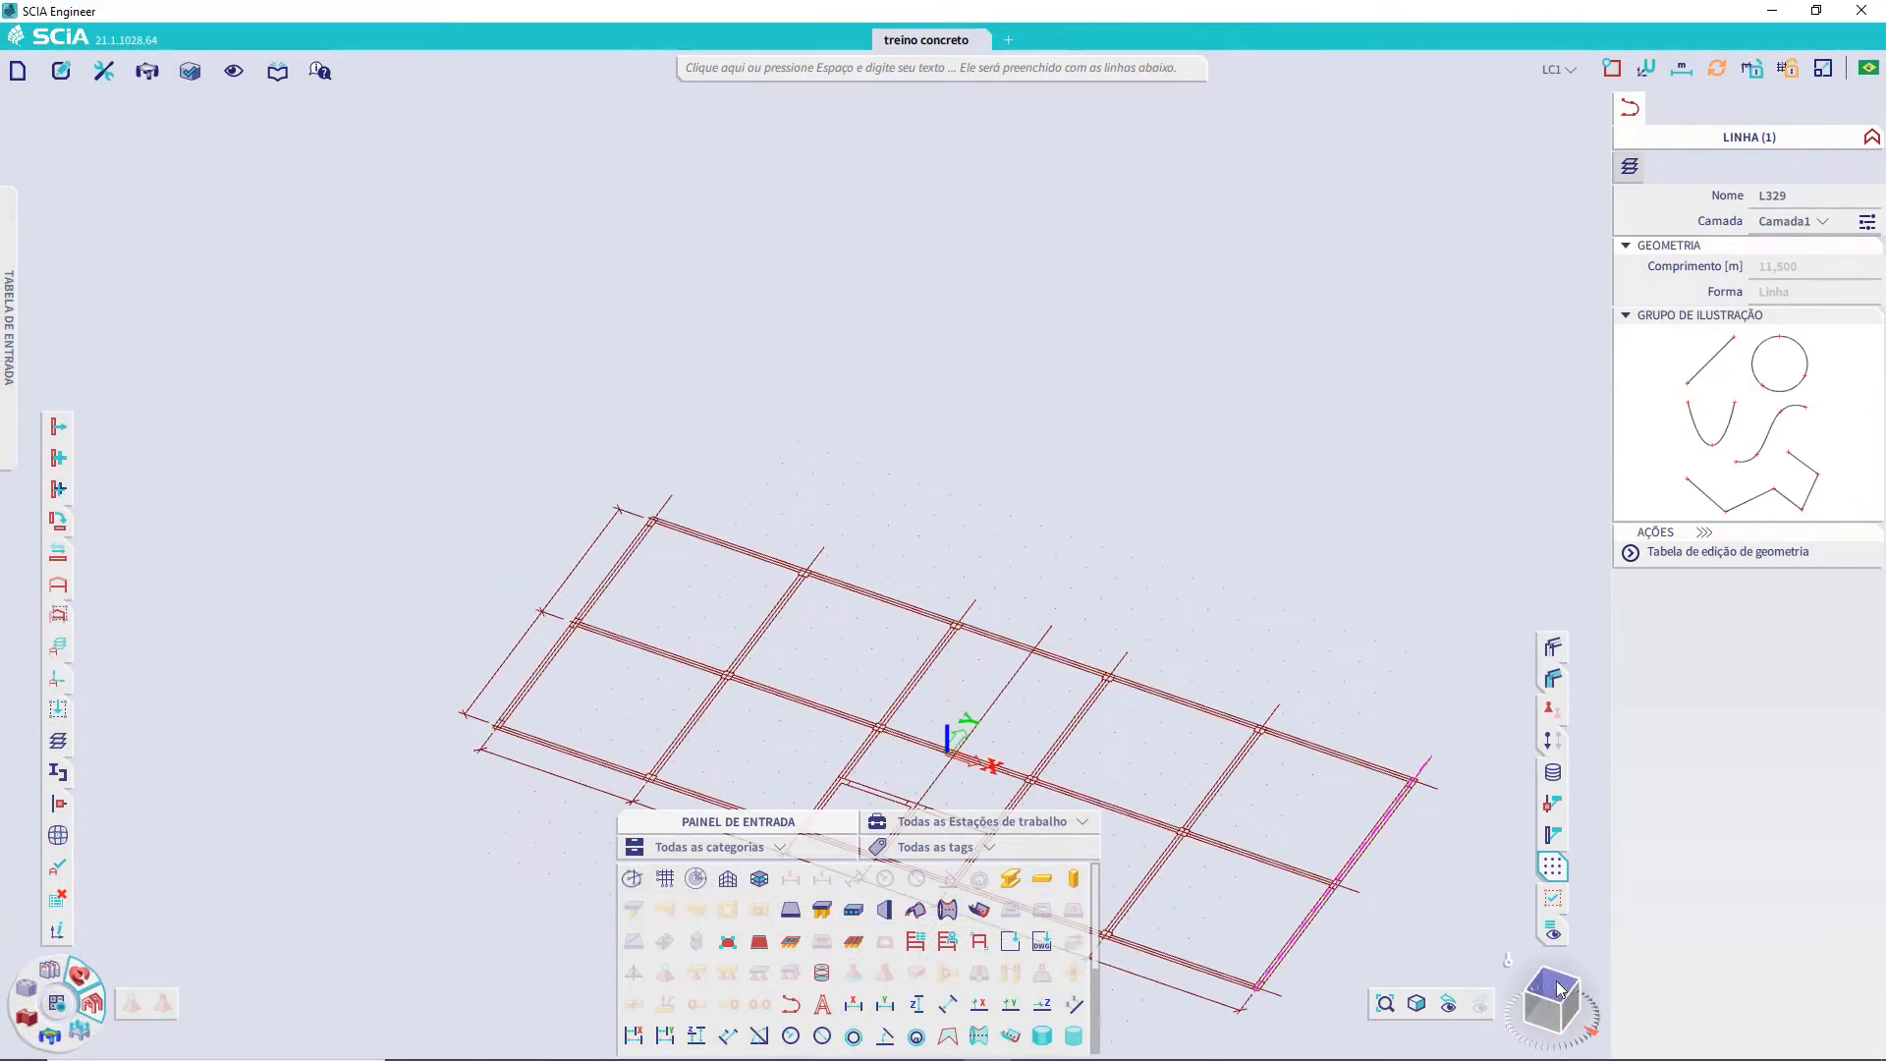
{"action": "left_click", "coordinate": [1560, 1004]}
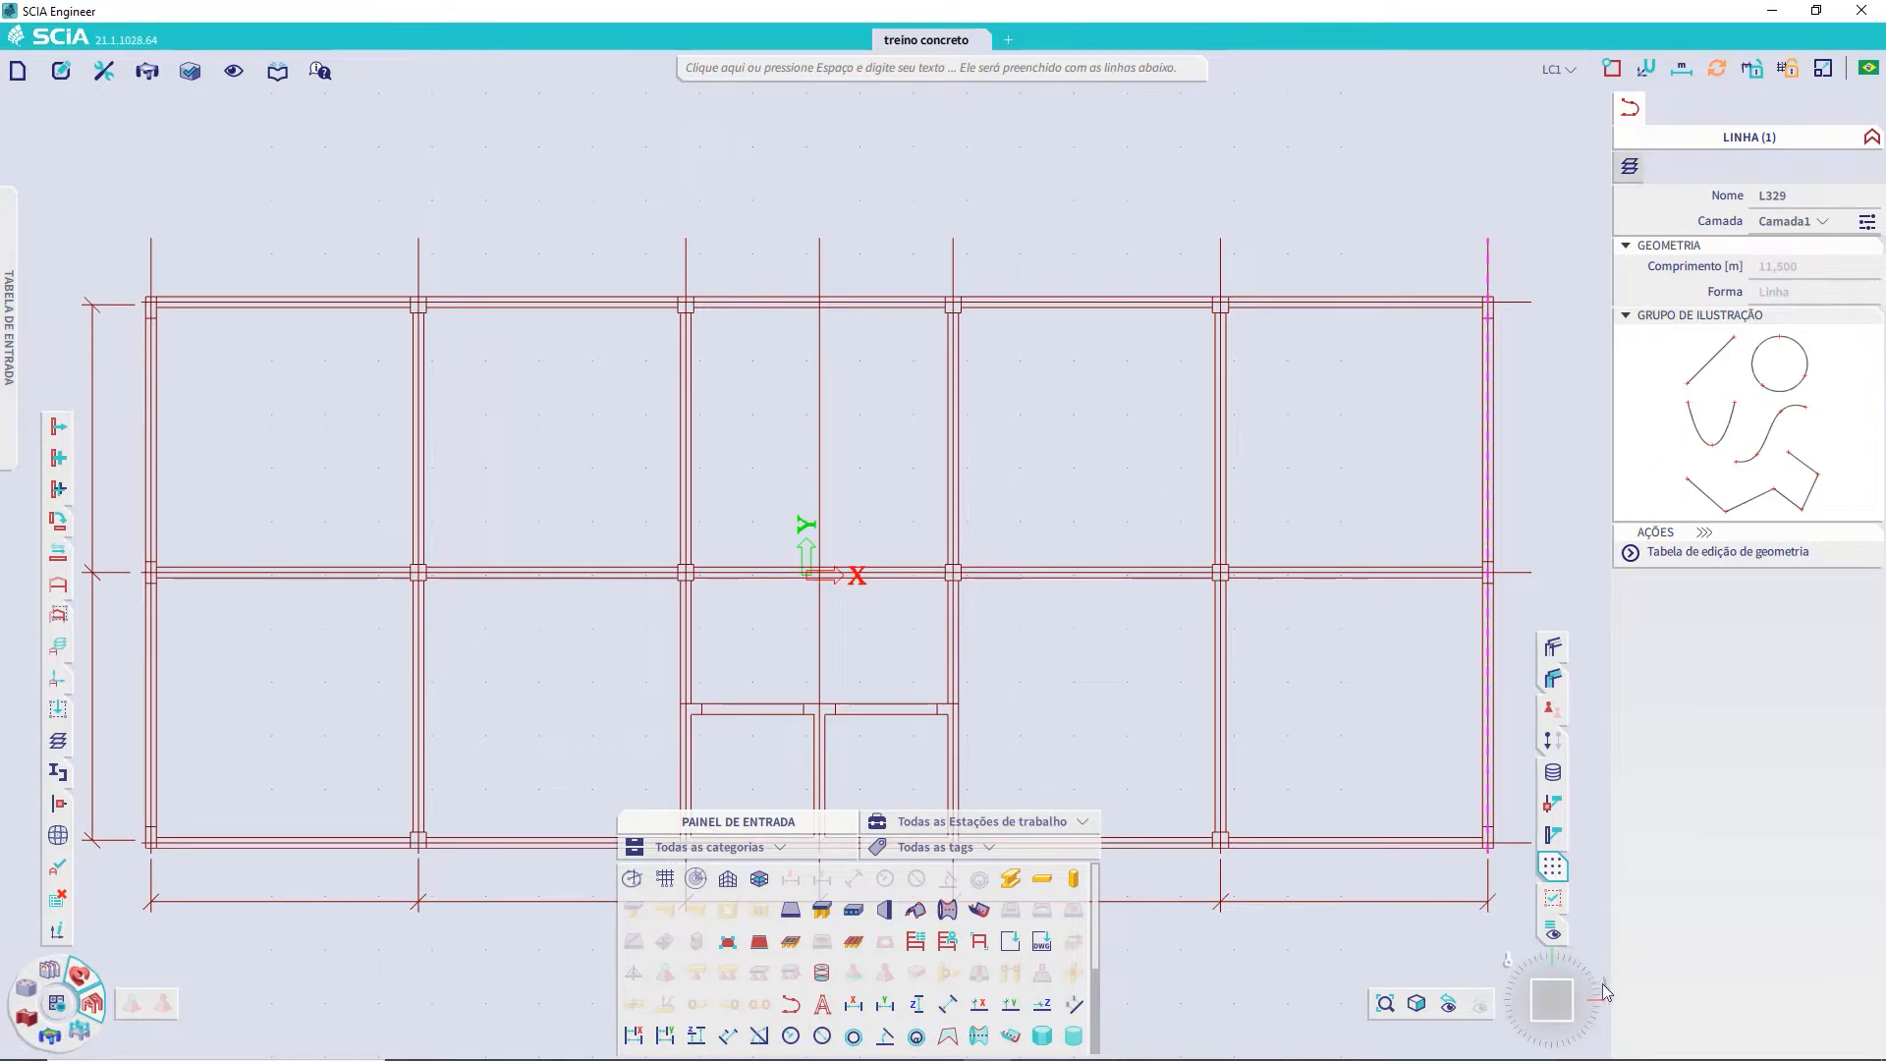
{"action": "left_click", "coordinate": [1601, 984]}
{"action": "left_click", "coordinate": [1601, 985]}
{"action": "left_click", "coordinate": [1598, 987]}
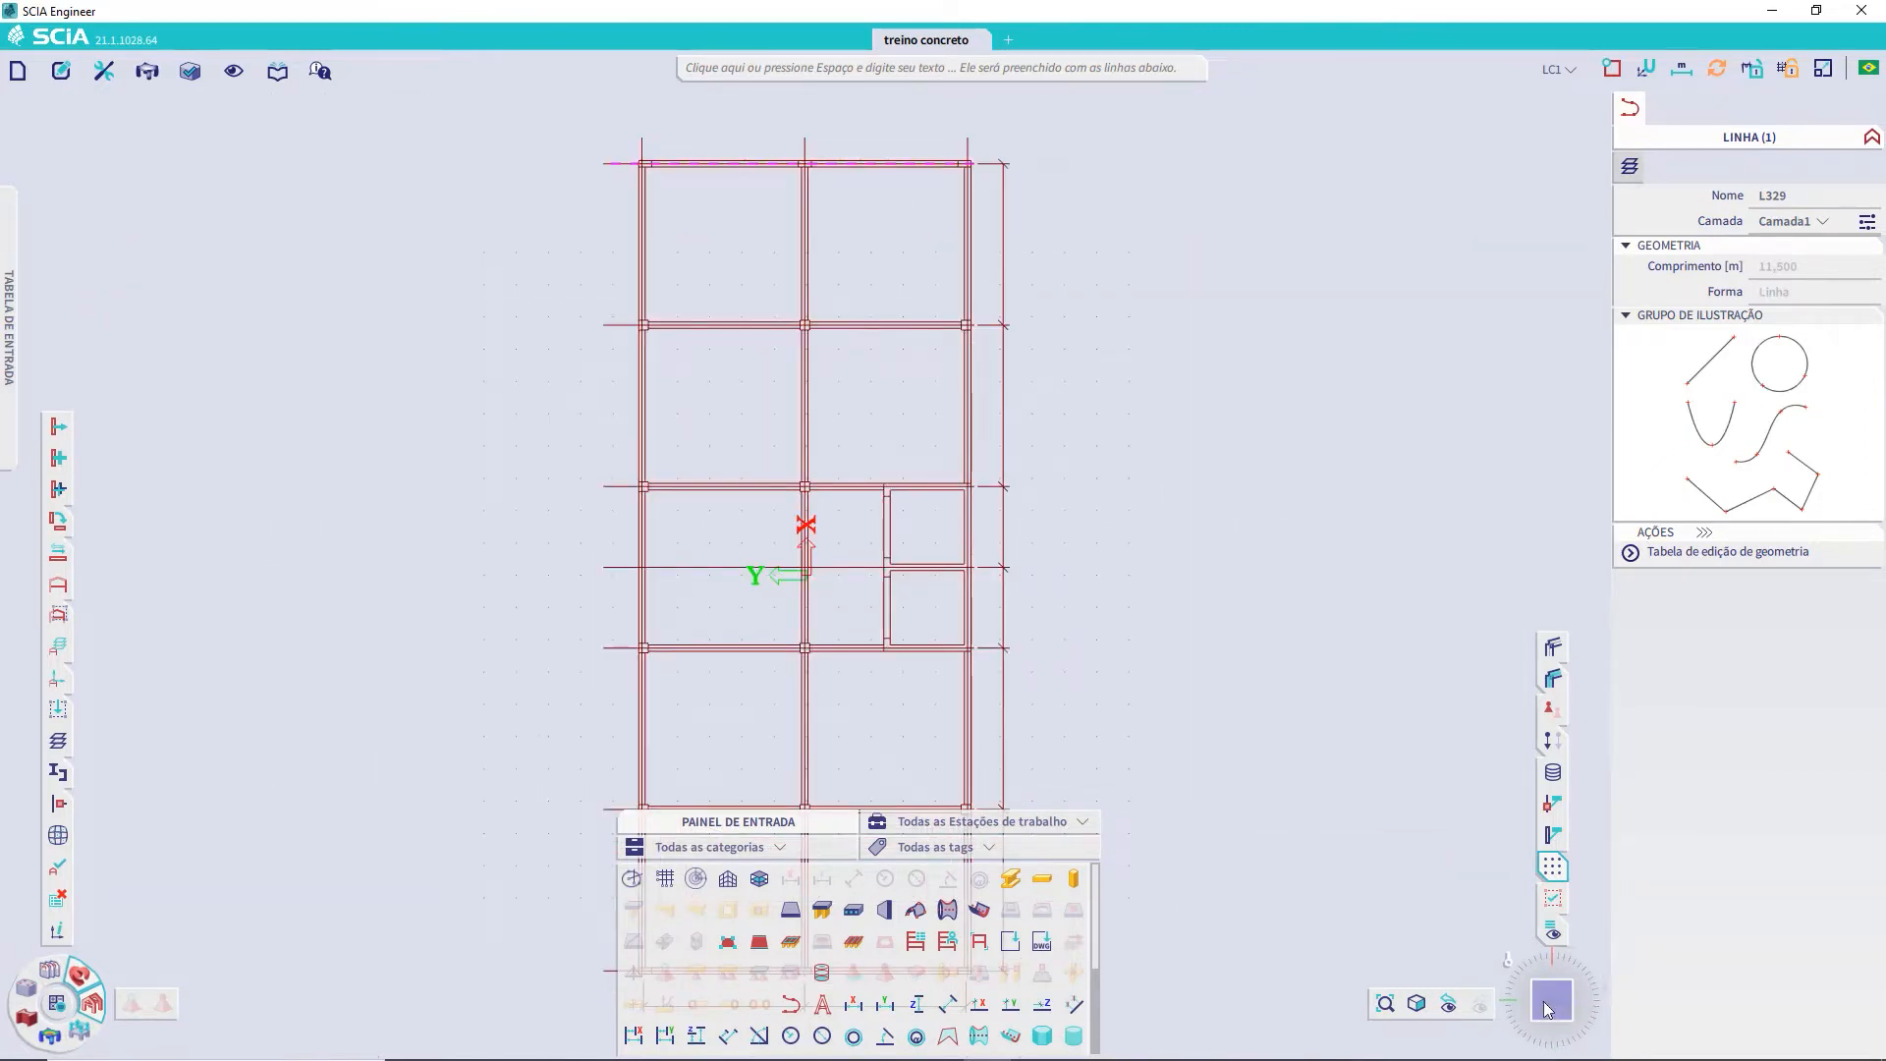
{"action": "left_click_drag", "start_coordinate": [1543, 1000], "coordinate": [1564, 1012]}
{"action": "left_click", "coordinate": [1564, 1012]}
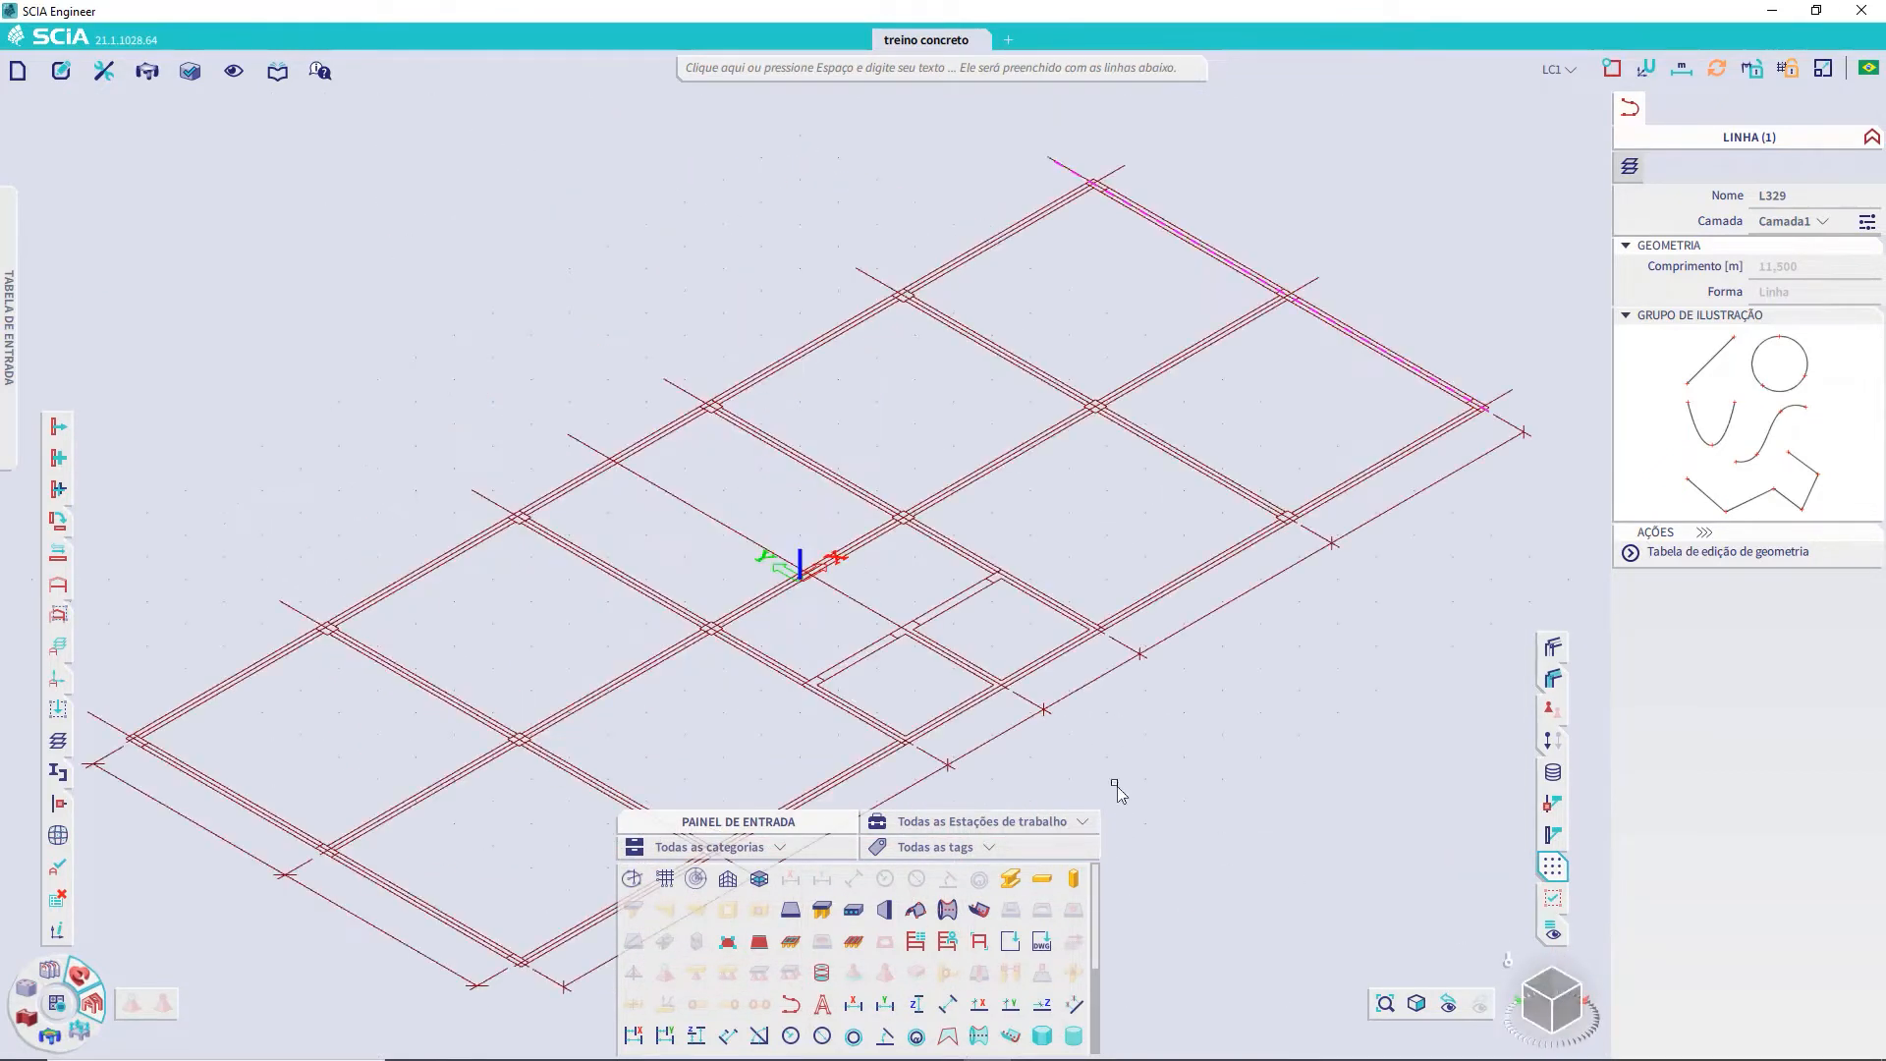
Bring the plan back to a shallow oblique view and clear the line selection
{"action": "scroll", "coordinate": [816, 625], "scroll_direction": "down", "scroll_amount": 4}
{"action": "right_click_drag", "start_coordinate": [729, 685], "coordinate": [1113, 660], "text": "ctrl"}
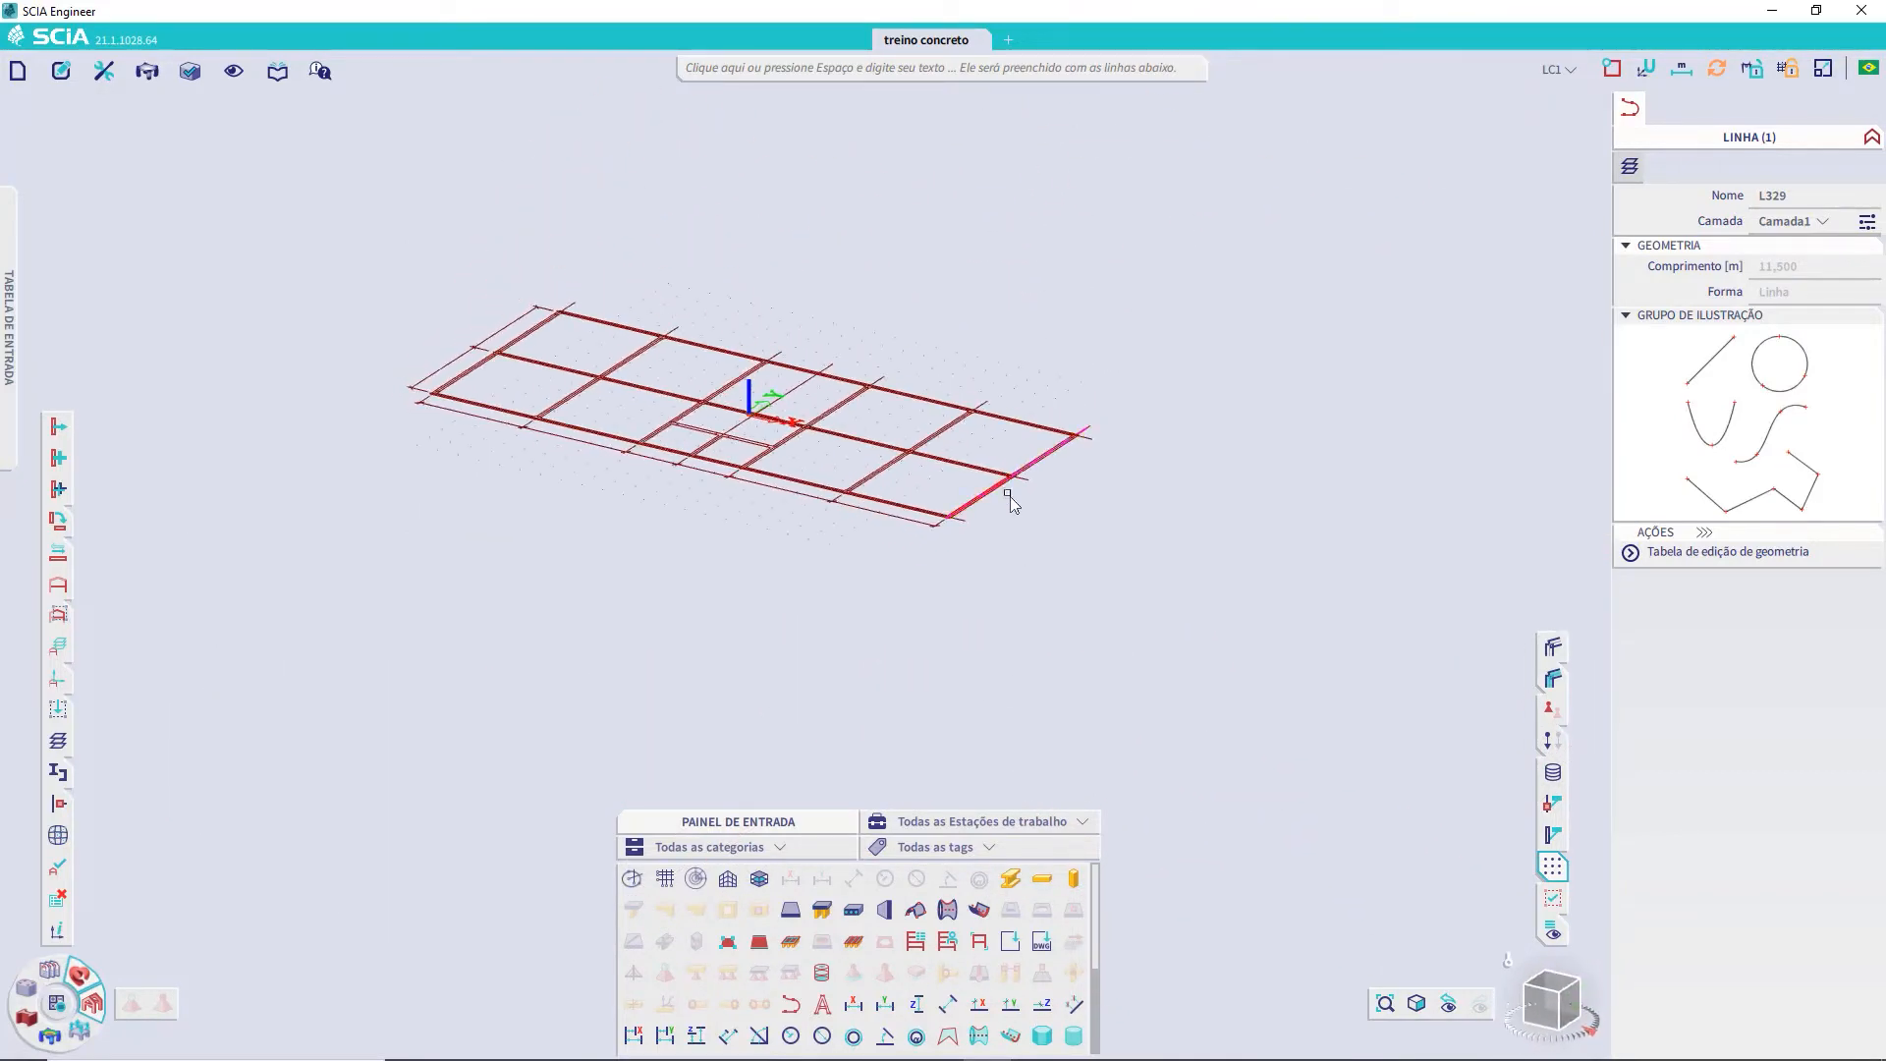
{"action": "middle_click_drag", "start_coordinate": [1007, 493], "coordinate": [1105, 620]}
{"action": "key", "text": "Escape"}
{"action": "right_click_drag", "start_coordinate": [947, 485], "coordinate": [950, 511], "text": "ctrl"}
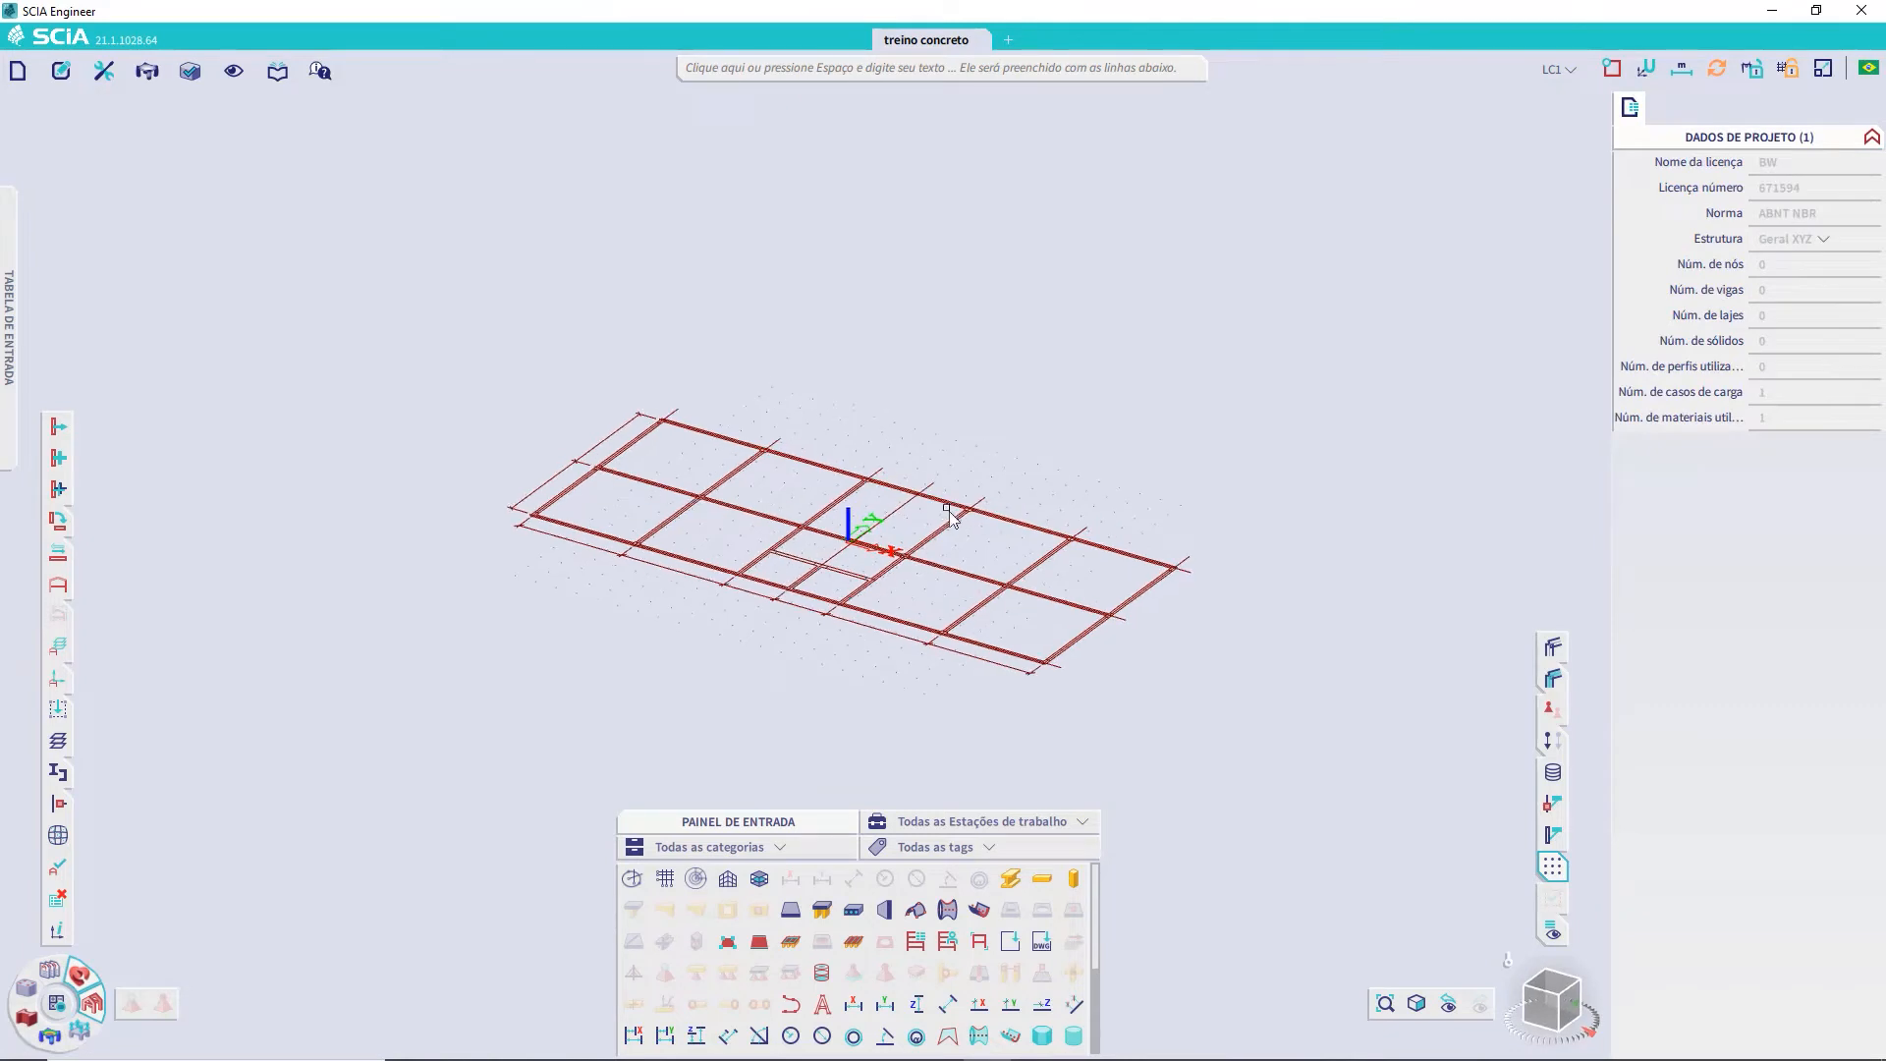
{"action": "middle_click_drag", "start_coordinate": [944, 570], "coordinate": [977, 607]}
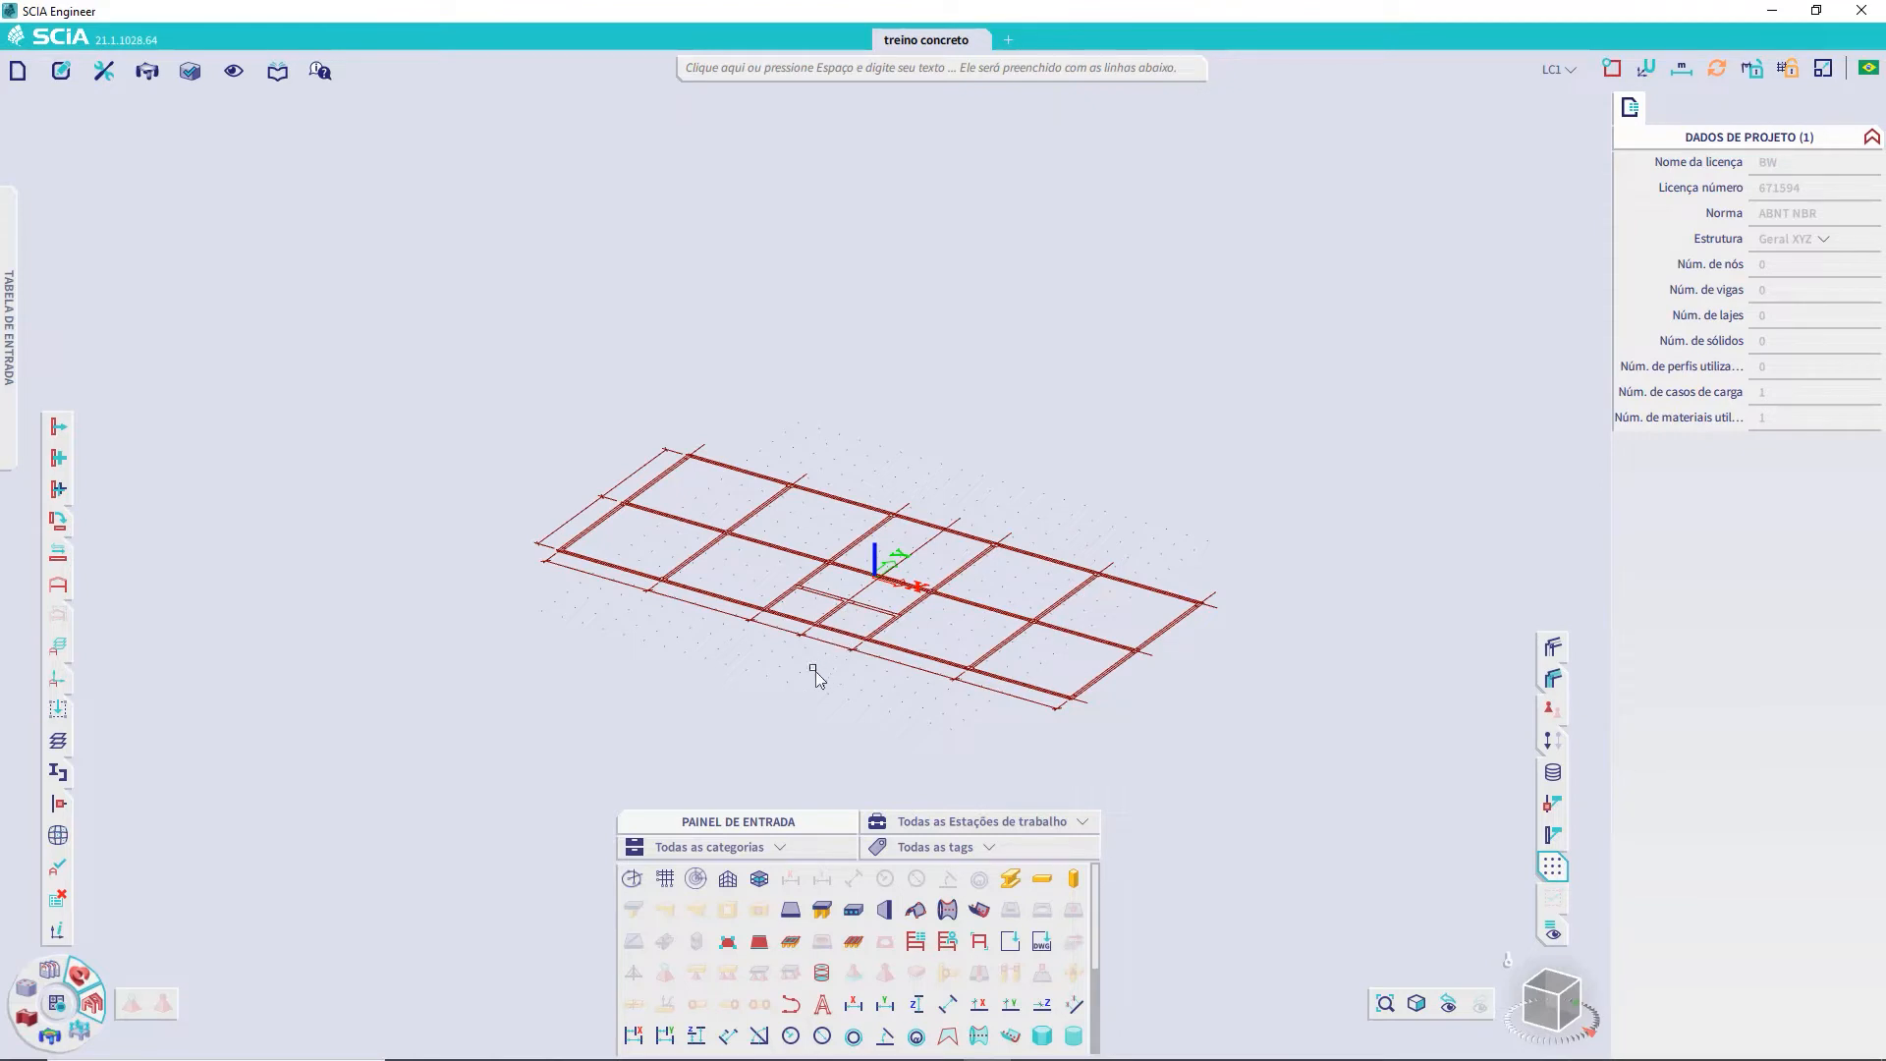
Start a new polyline on layer Camada1 and enable snapping to intersections for picking the axis crossing
{"action": "scroll", "coordinate": [826, 664], "scroll_direction": "up", "scroll_amount": 2}
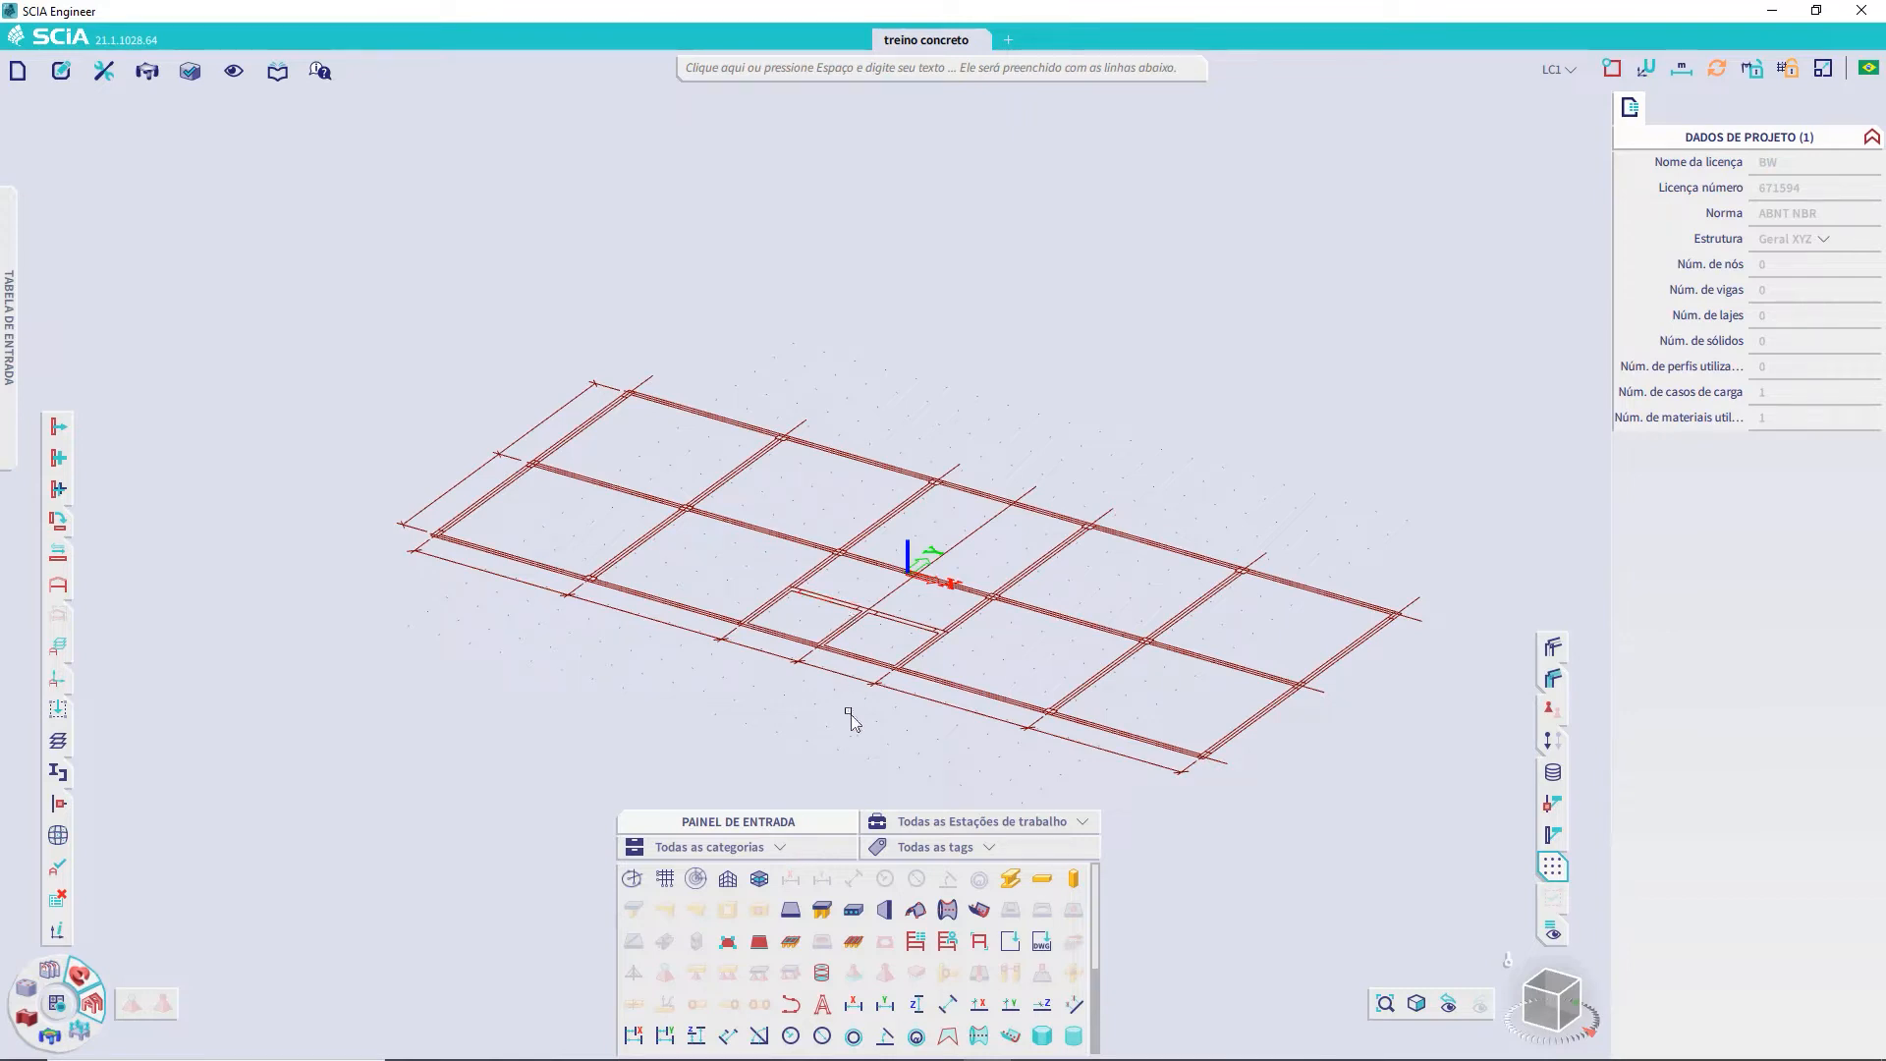
{"action": "left_click", "coordinate": [791, 1005]}
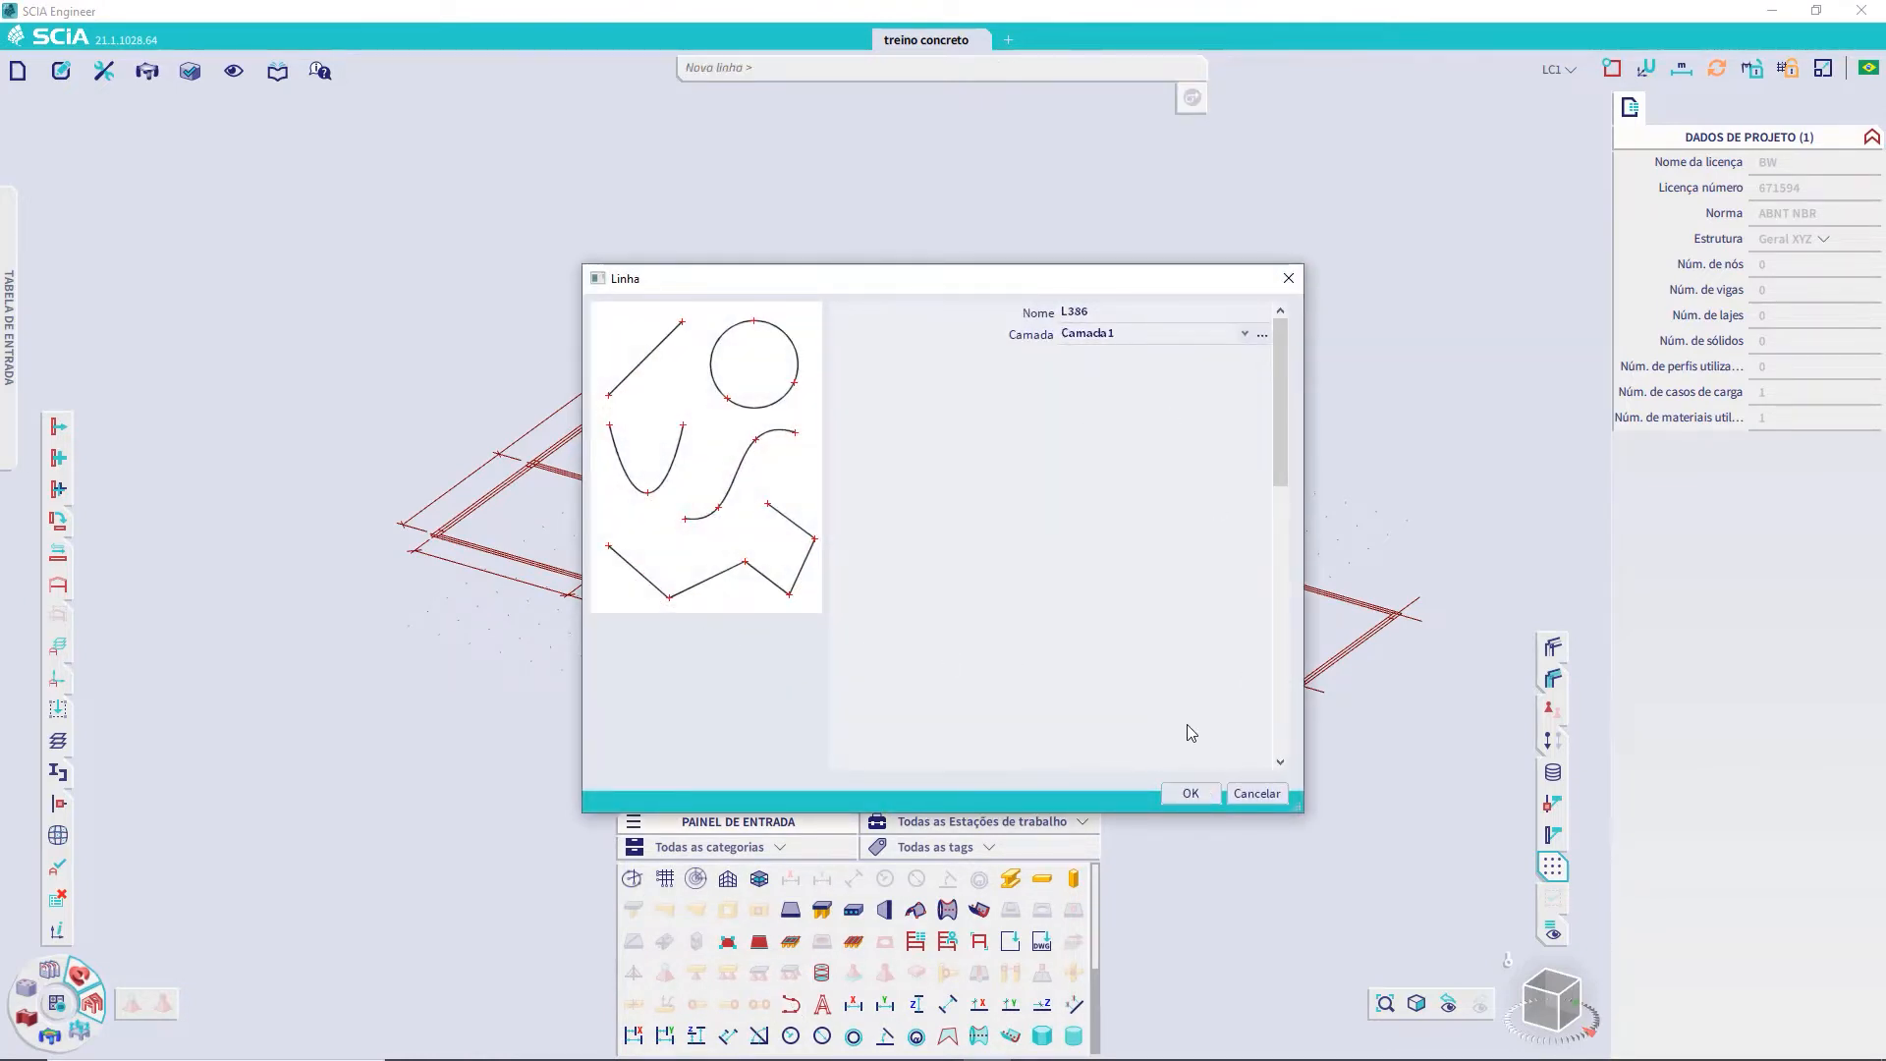
{"action": "left_click", "coordinate": [1191, 796]}
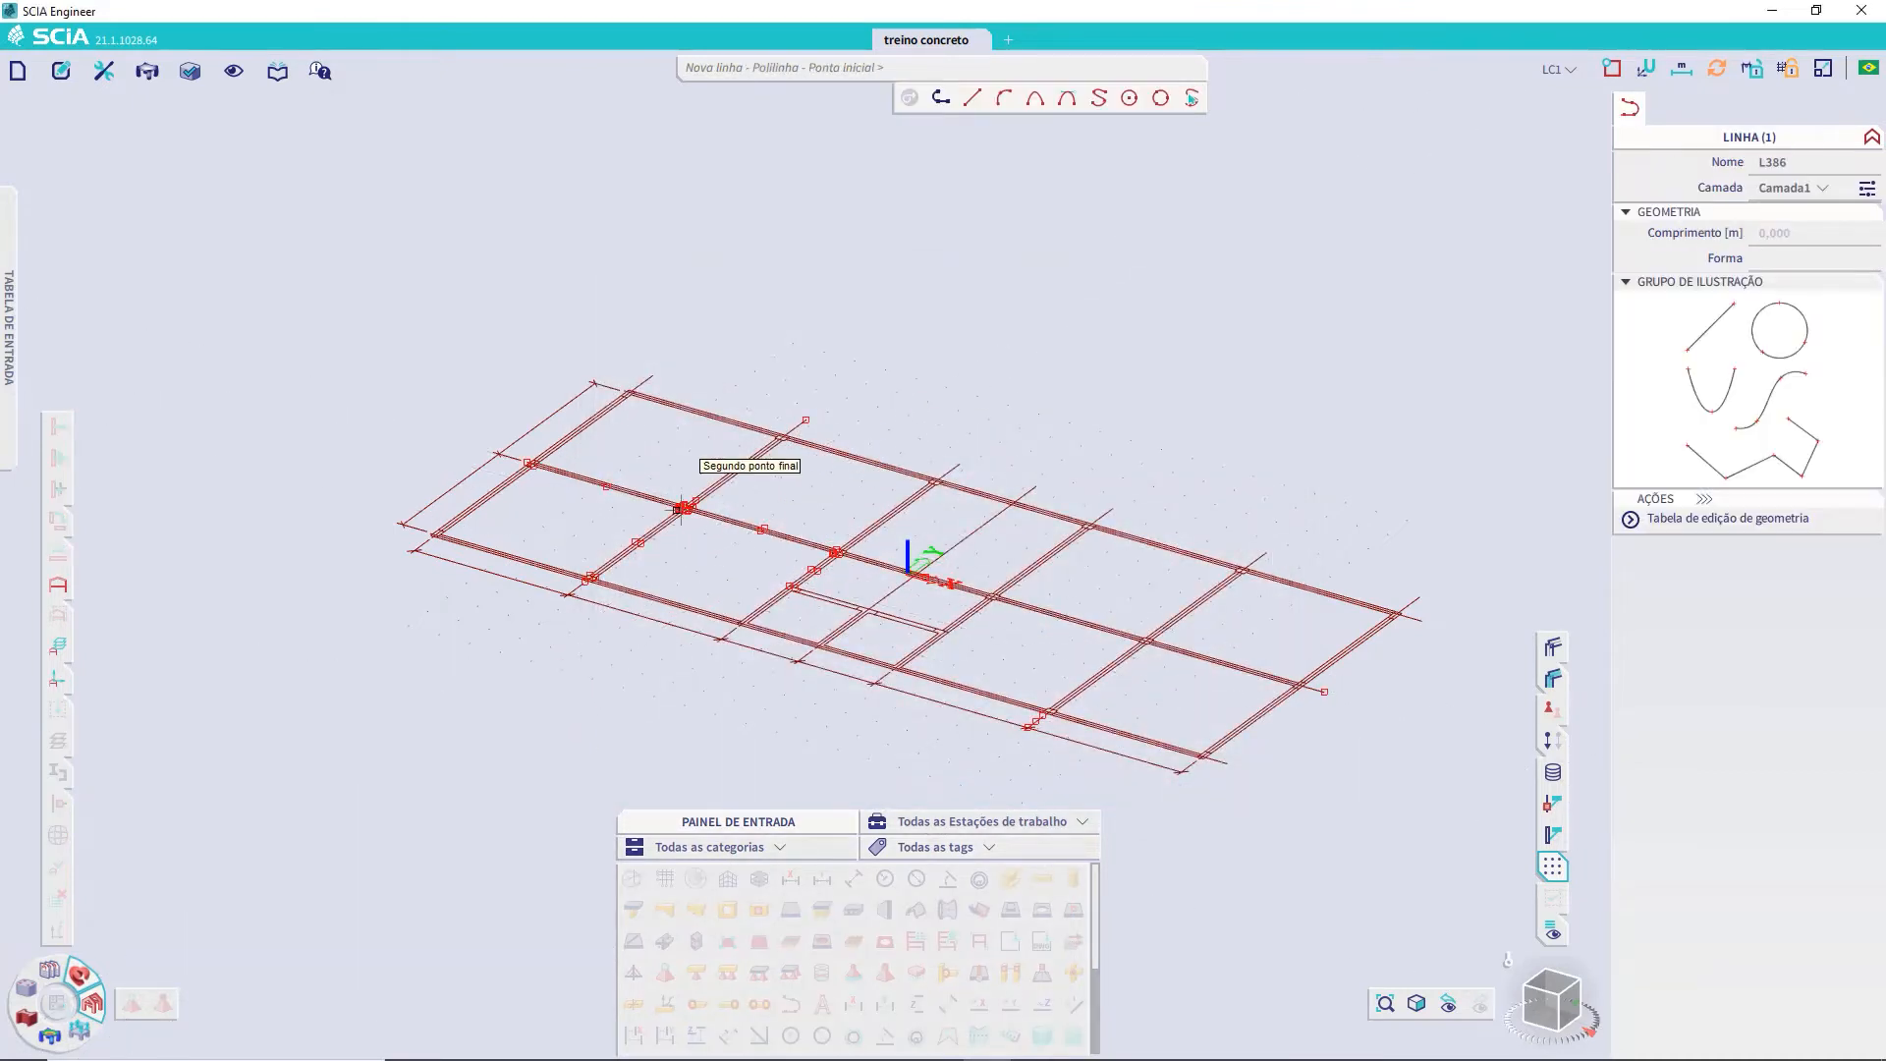
{"action": "scroll", "coordinate": [689, 510], "scroll_direction": "up", "scroll_amount": 5}
{"action": "scroll", "coordinate": [689, 510], "scroll_direction": "up", "scroll_amount": 3}
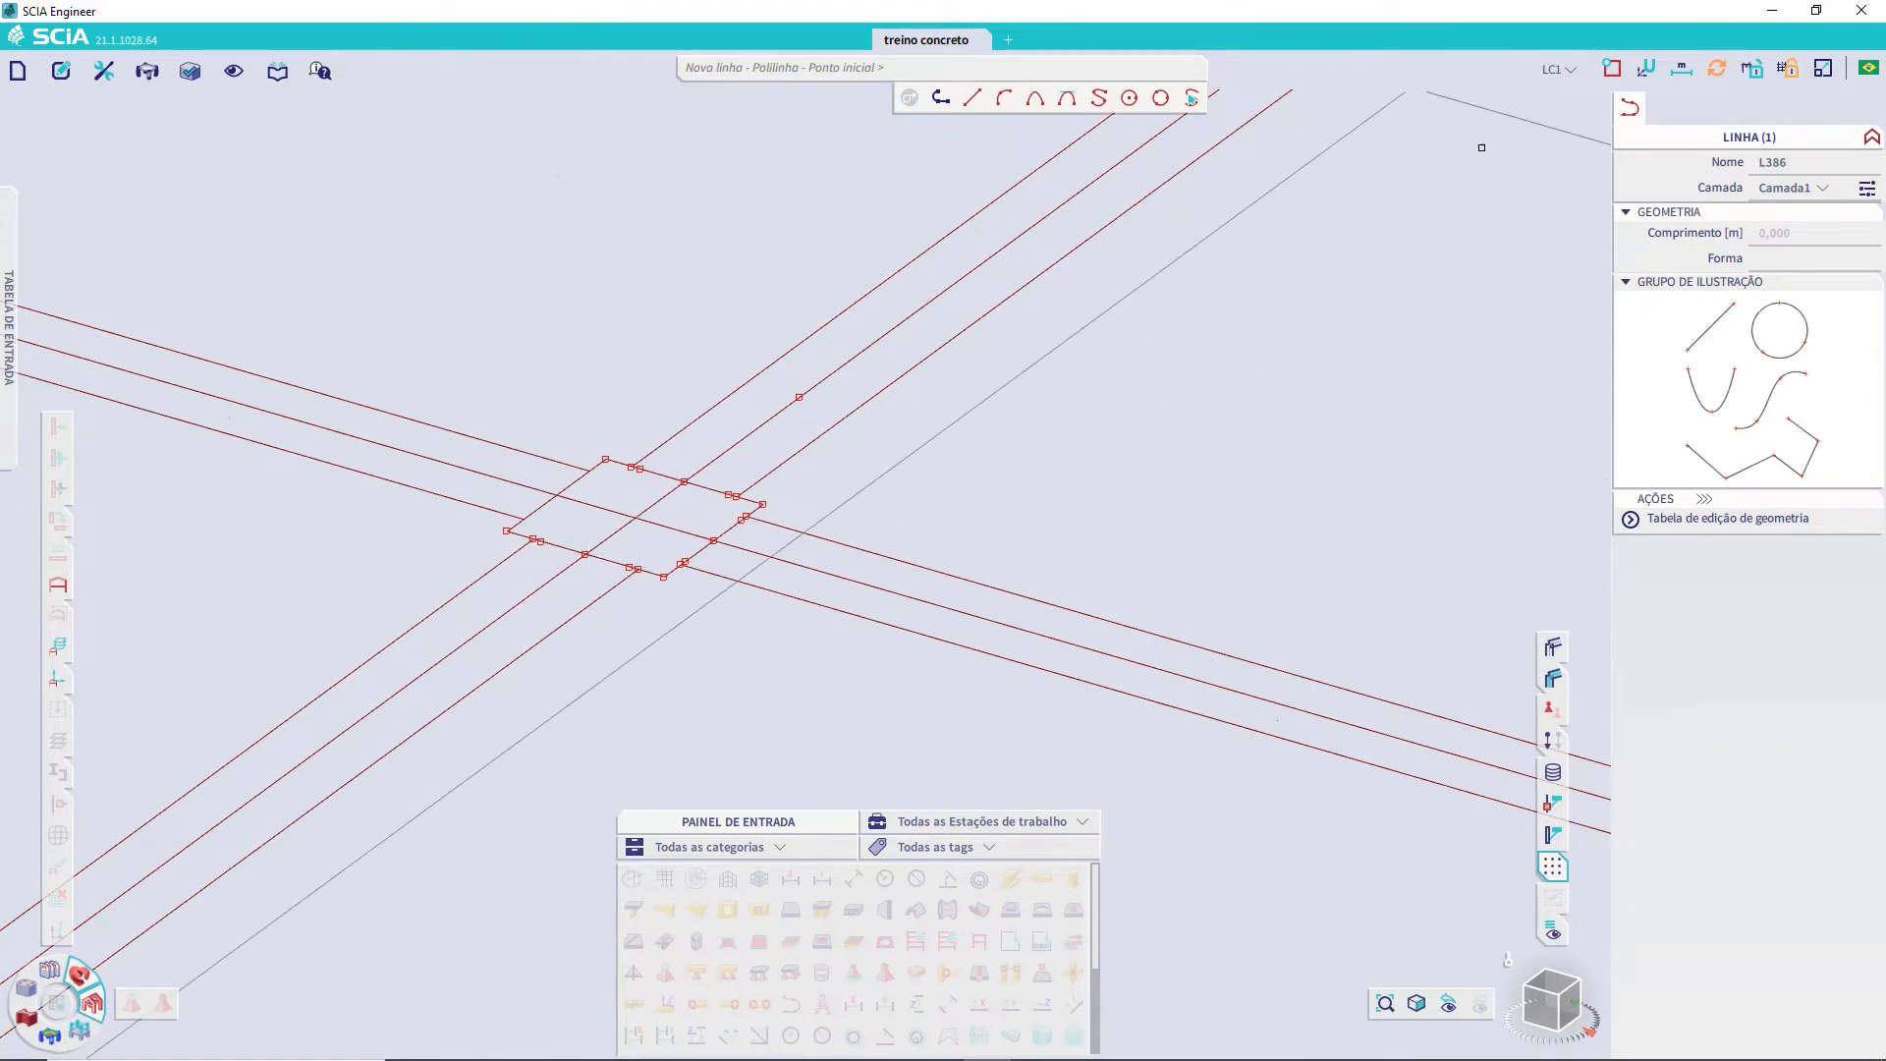
{"action": "left_click", "coordinate": [1611, 68]}
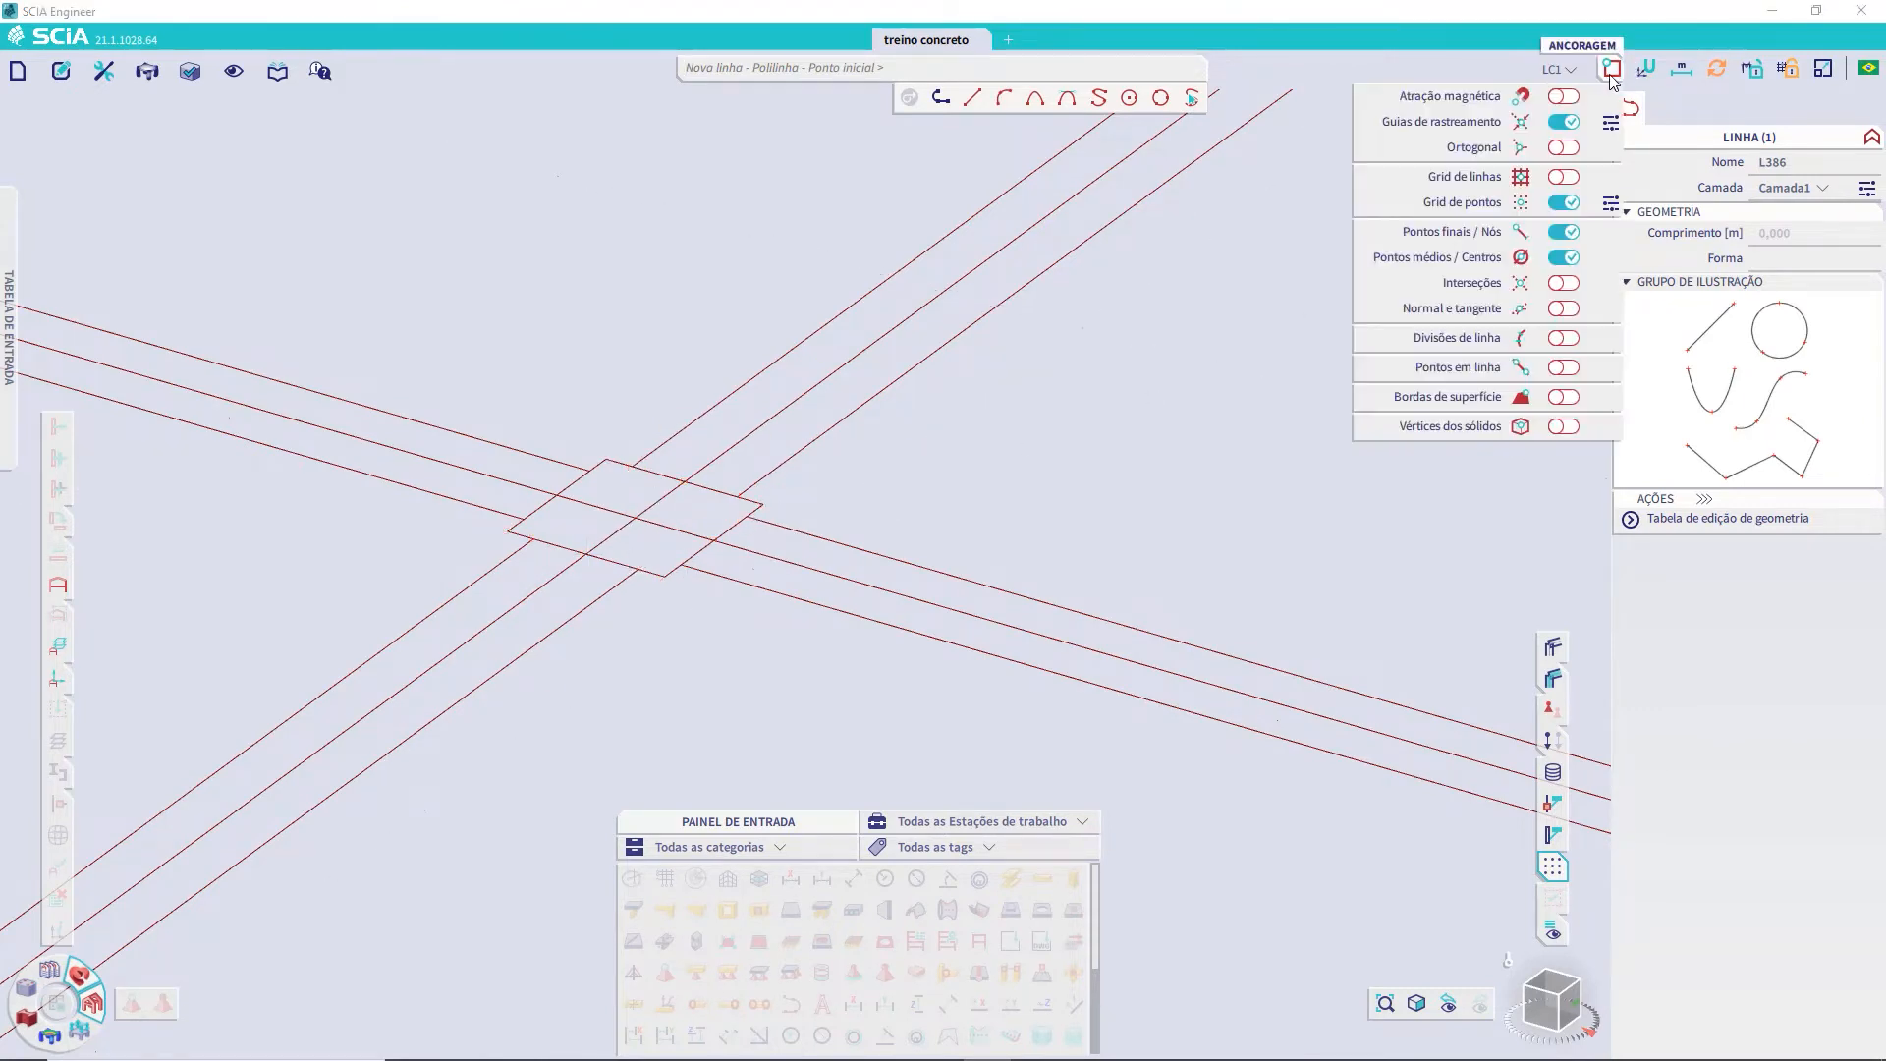
{"action": "left_click", "coordinate": [1563, 284]}
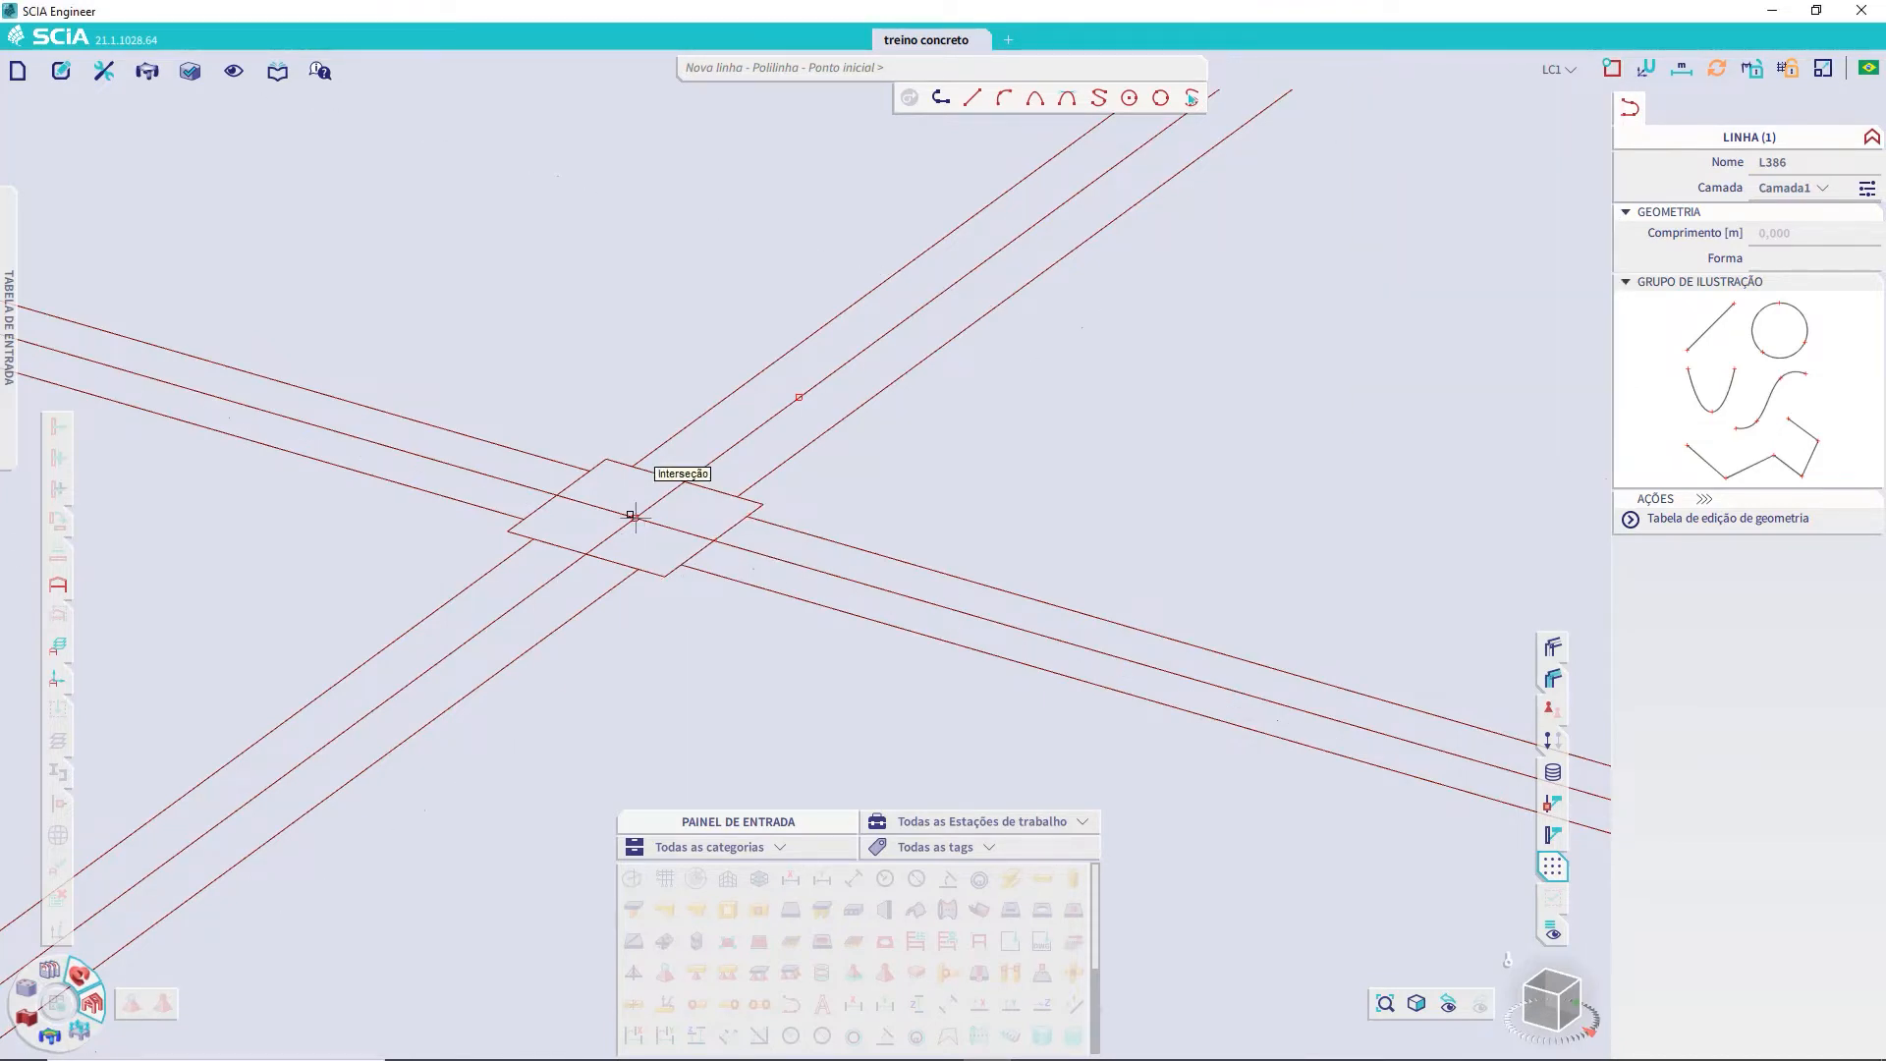
Draw a 3 m vertical line upward from the crossing of the middle long axis and the second transverse axis
{"action": "scroll", "coordinate": [634, 516], "scroll_direction": "down", "scroll_amount": 5}
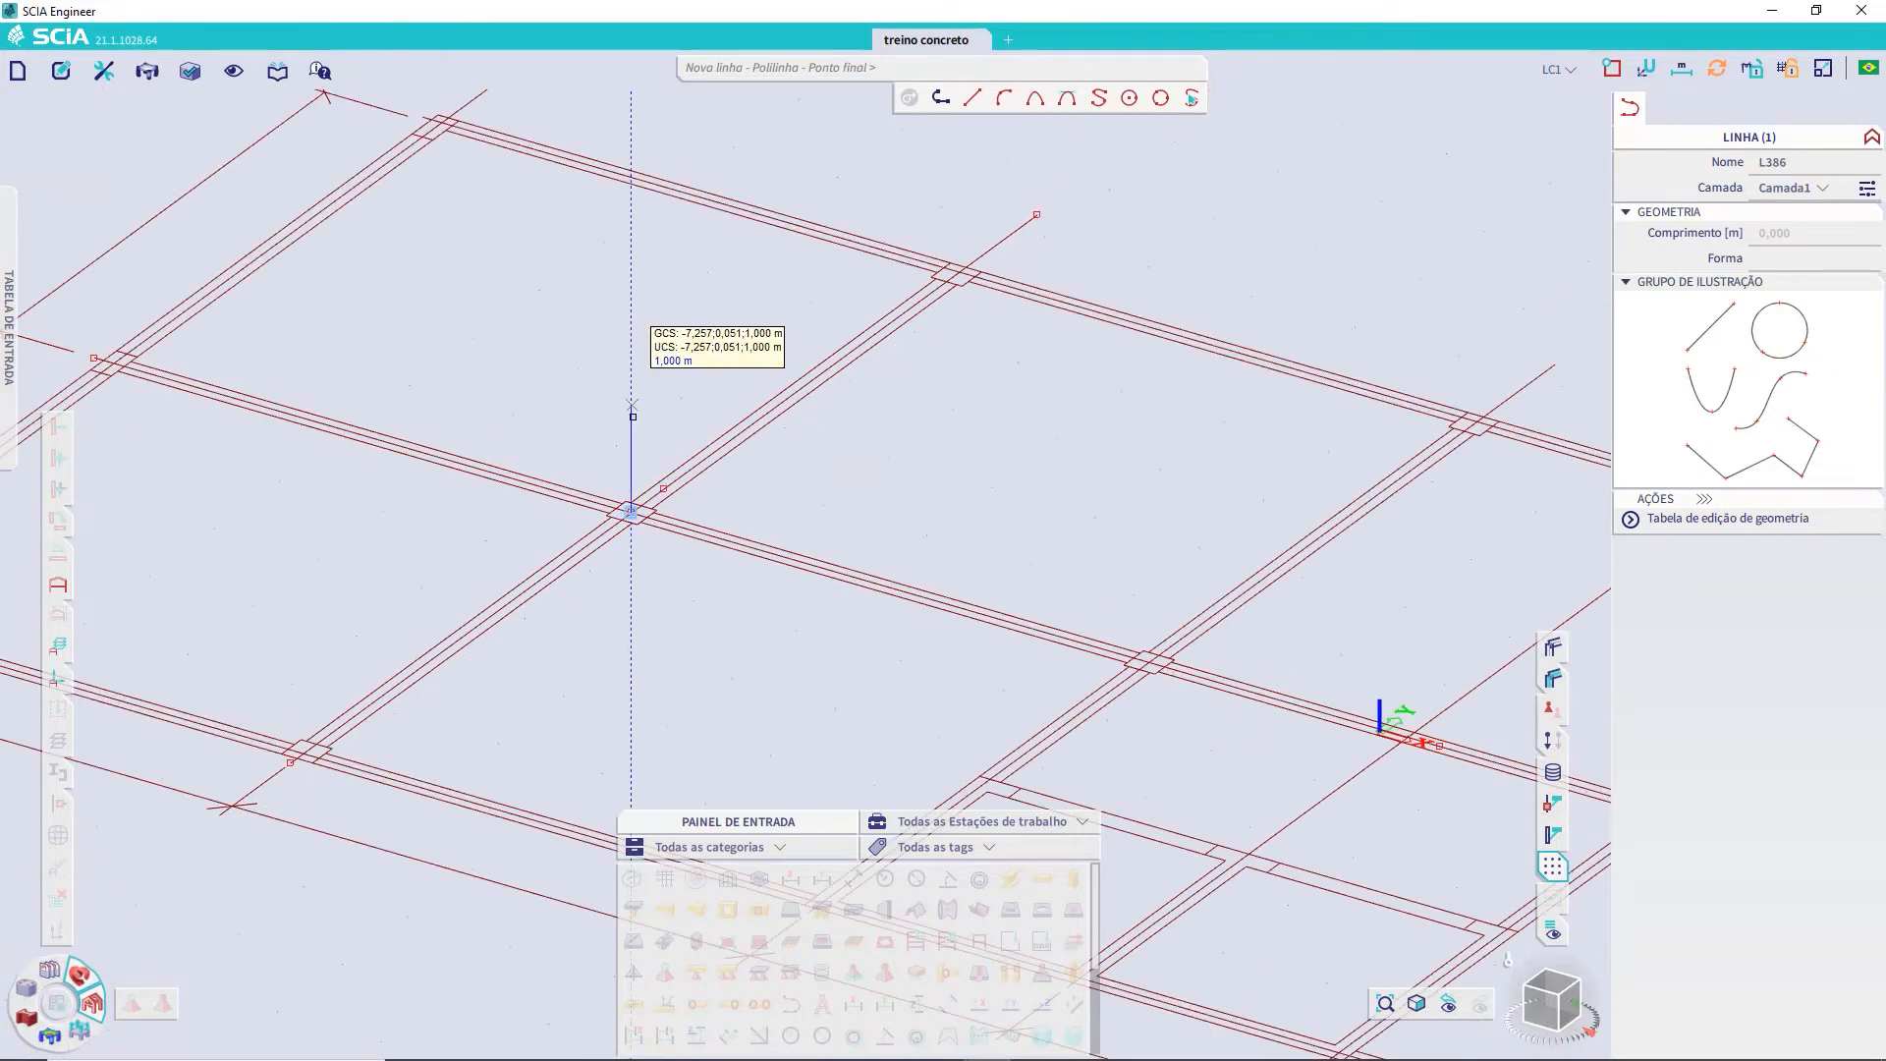
{"action": "middle_click_drag", "start_coordinate": [632, 296], "coordinate": [661, 472]}
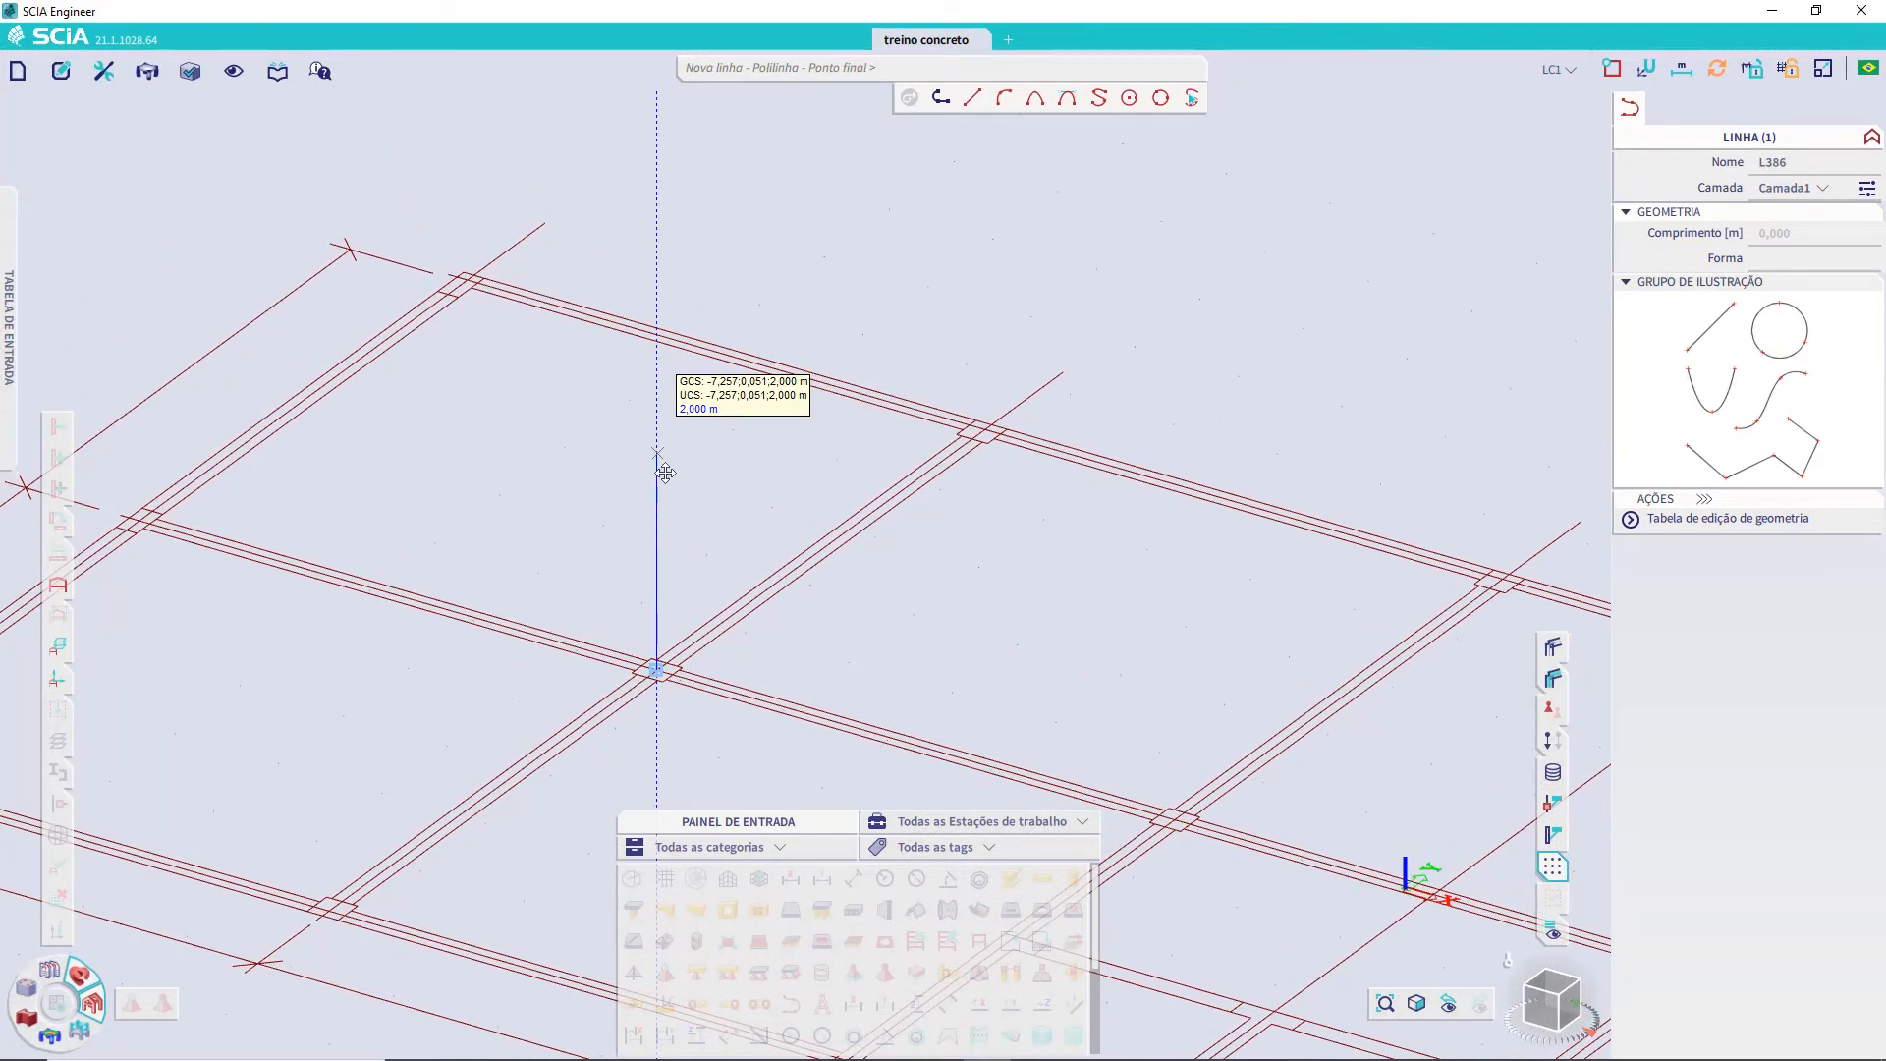
{"action": "scroll", "coordinate": [666, 473], "scroll_direction": "down", "scroll_amount": 2}
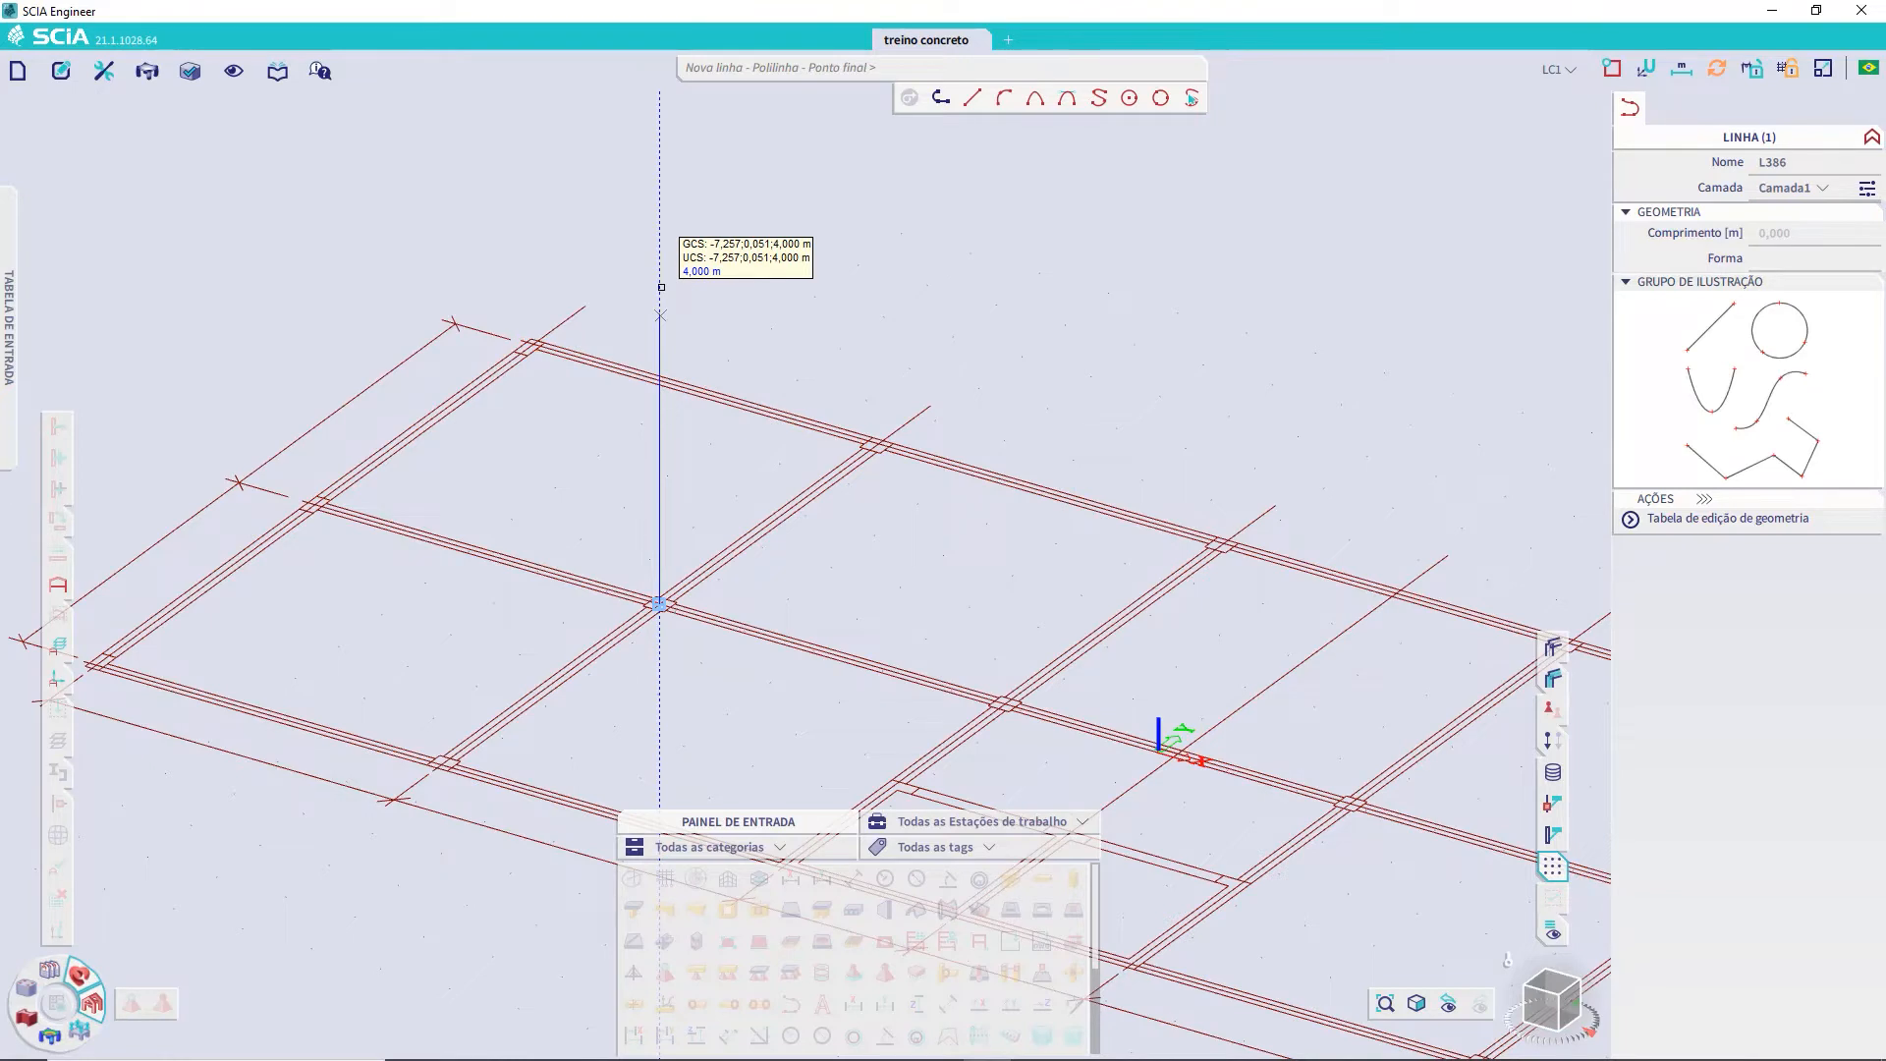
{"action": "key", "text": "space"}
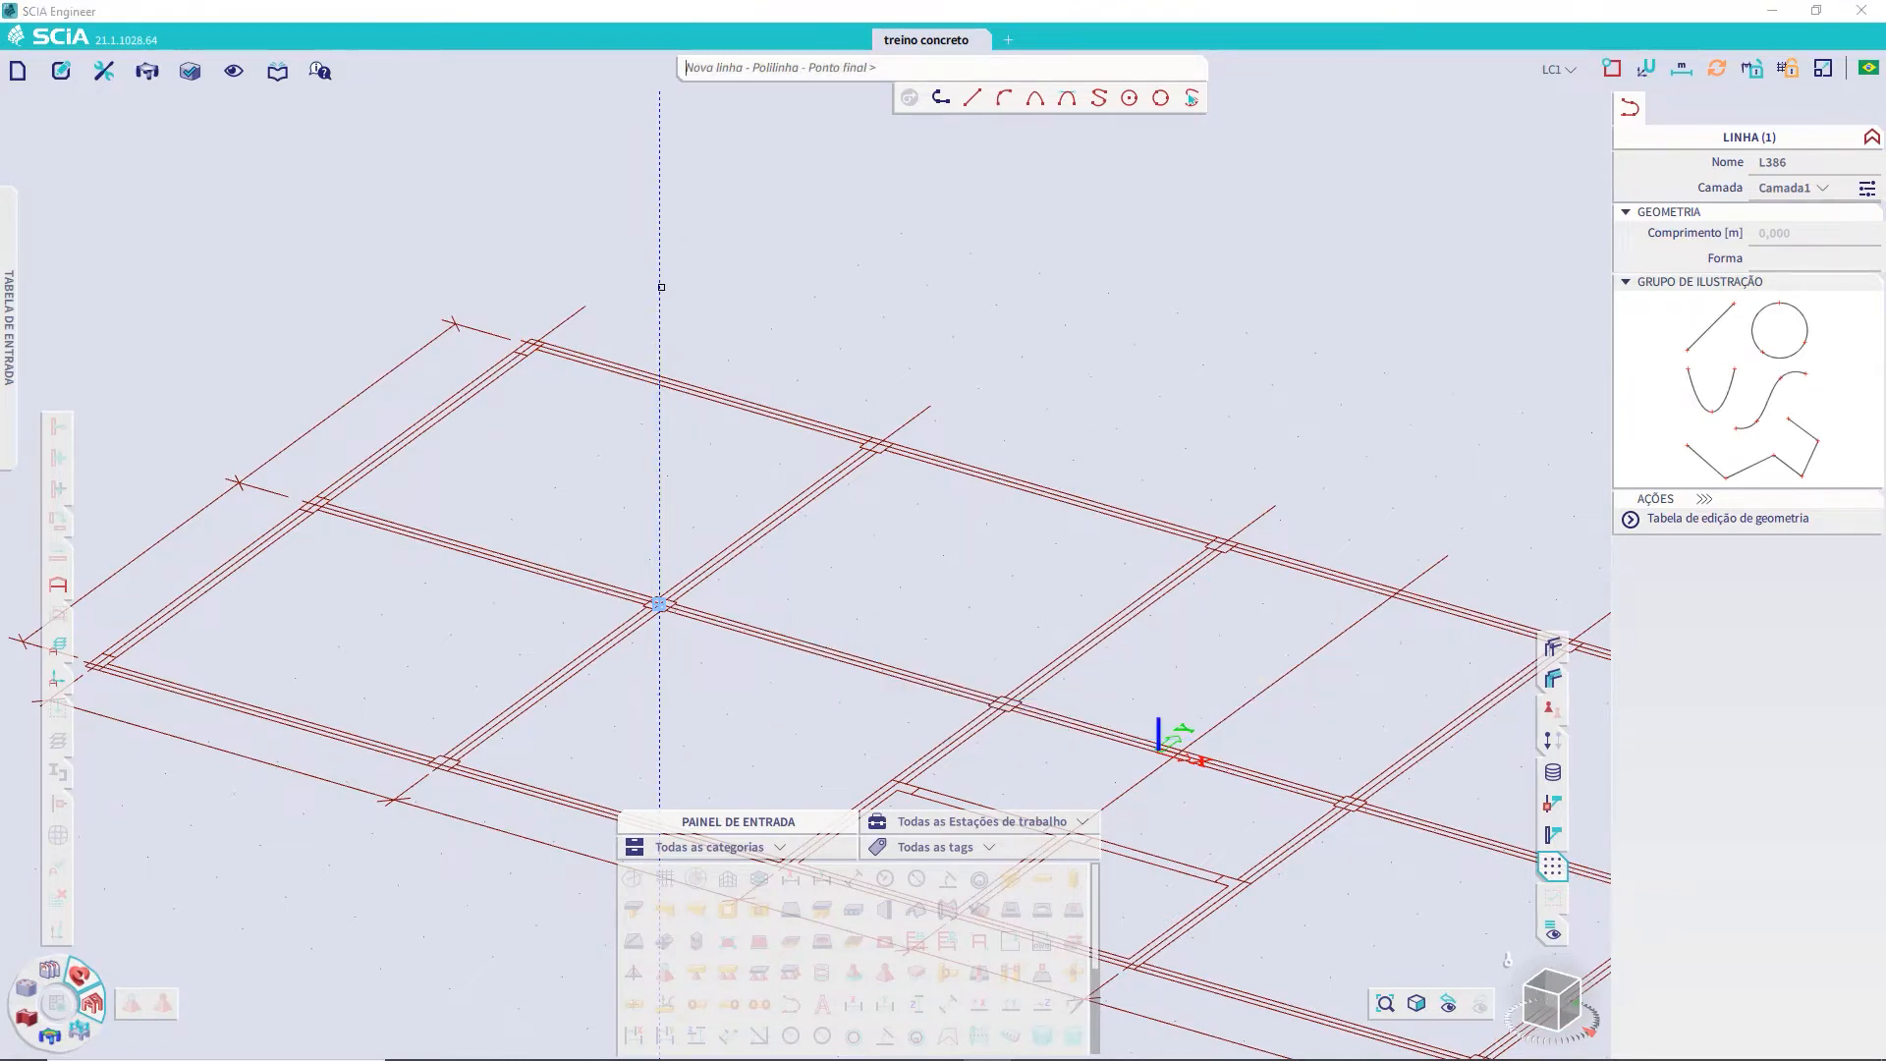
{"action": "type", "text": "3"}
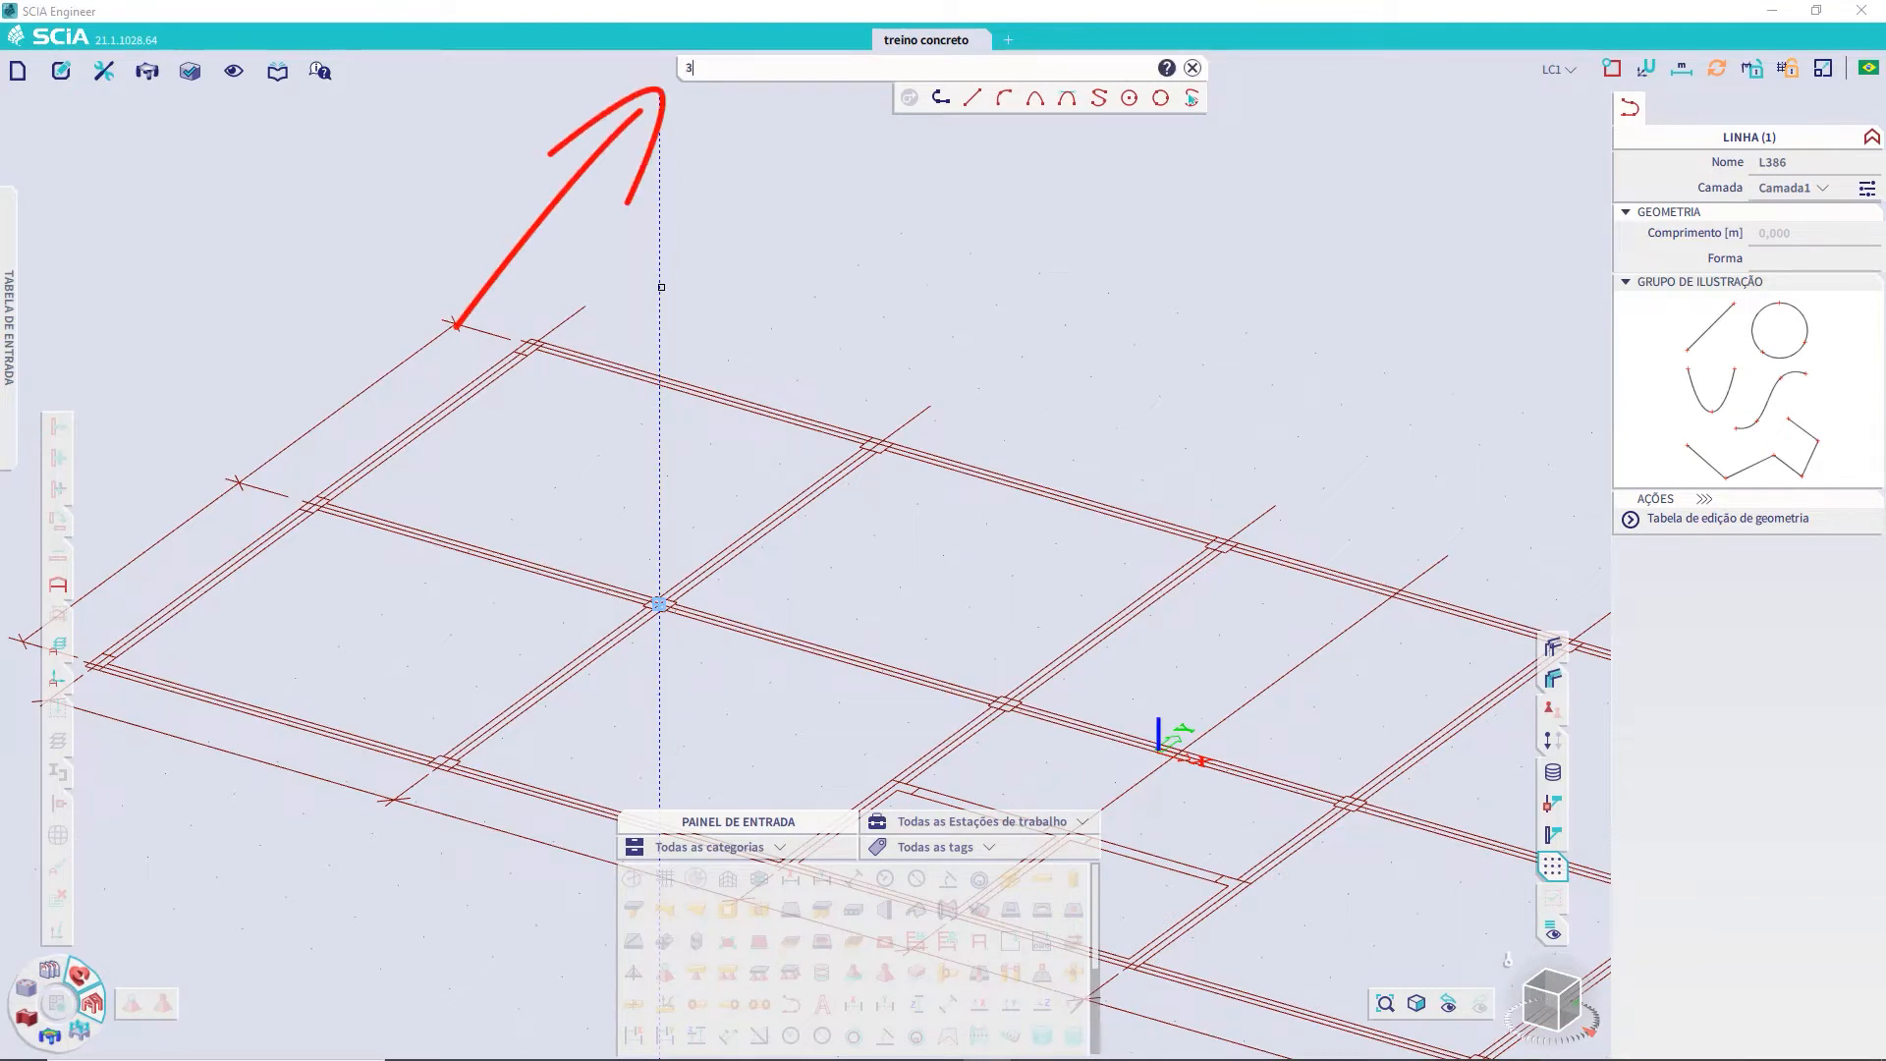
{"action": "key", "text": "Return"}
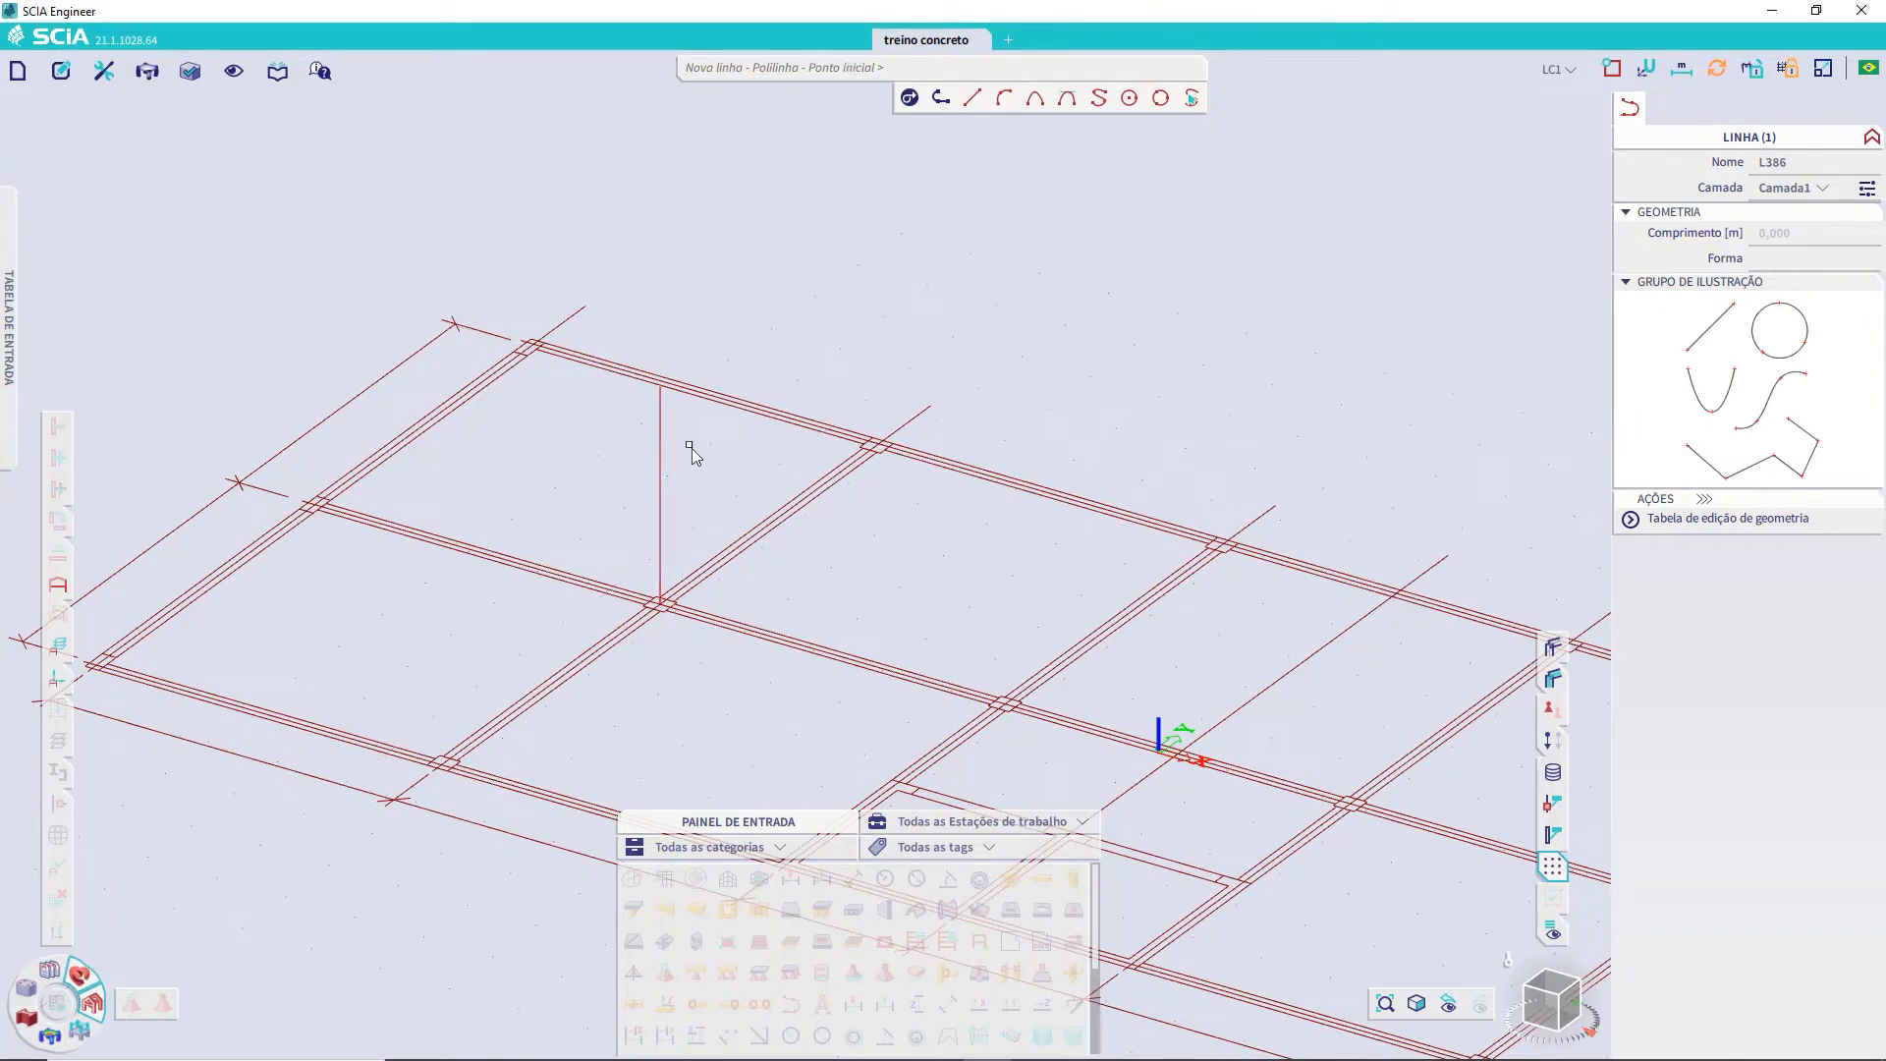
{"action": "key", "text": "Escape"}
Select the new vertical line to check its length in the properties, and clear the selection
{"action": "left_click_drag", "start_coordinate": [679, 495], "coordinate": [583, 430]}
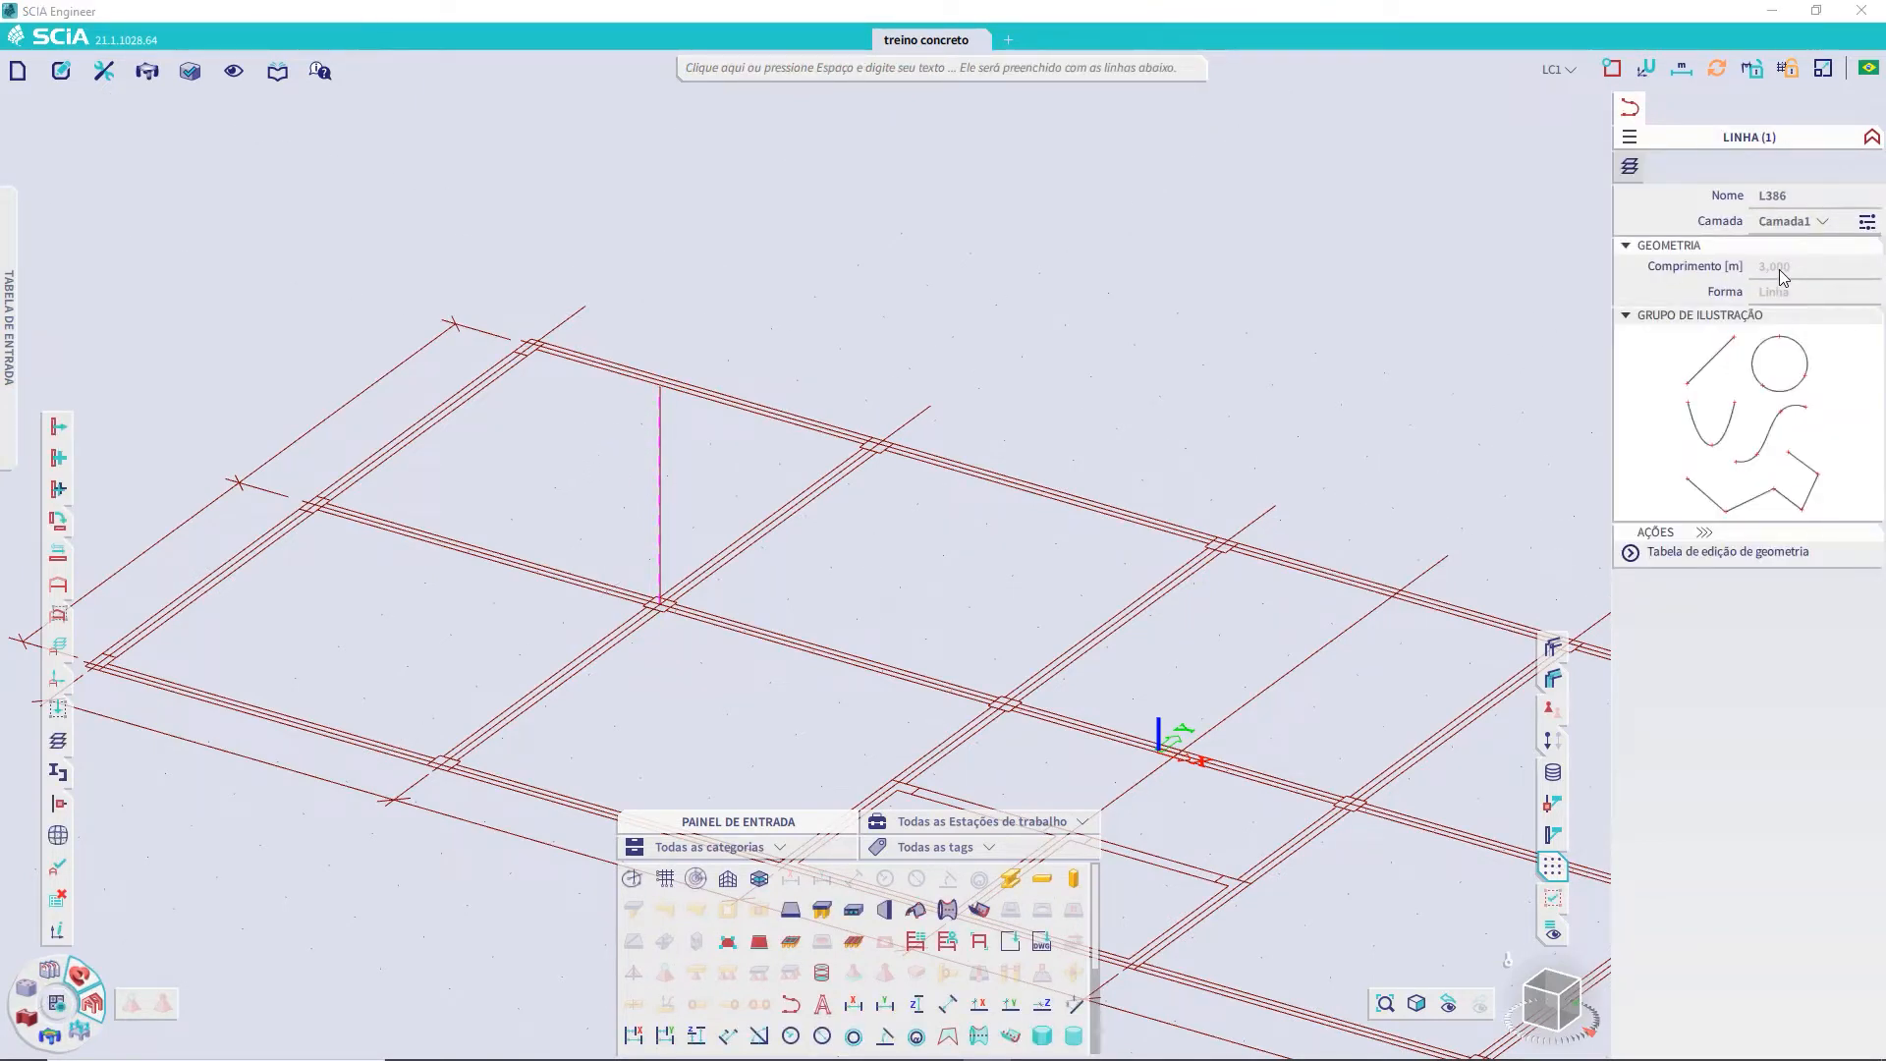
{"action": "scroll", "coordinate": [1057, 535], "scroll_direction": "down", "scroll_amount": 5}
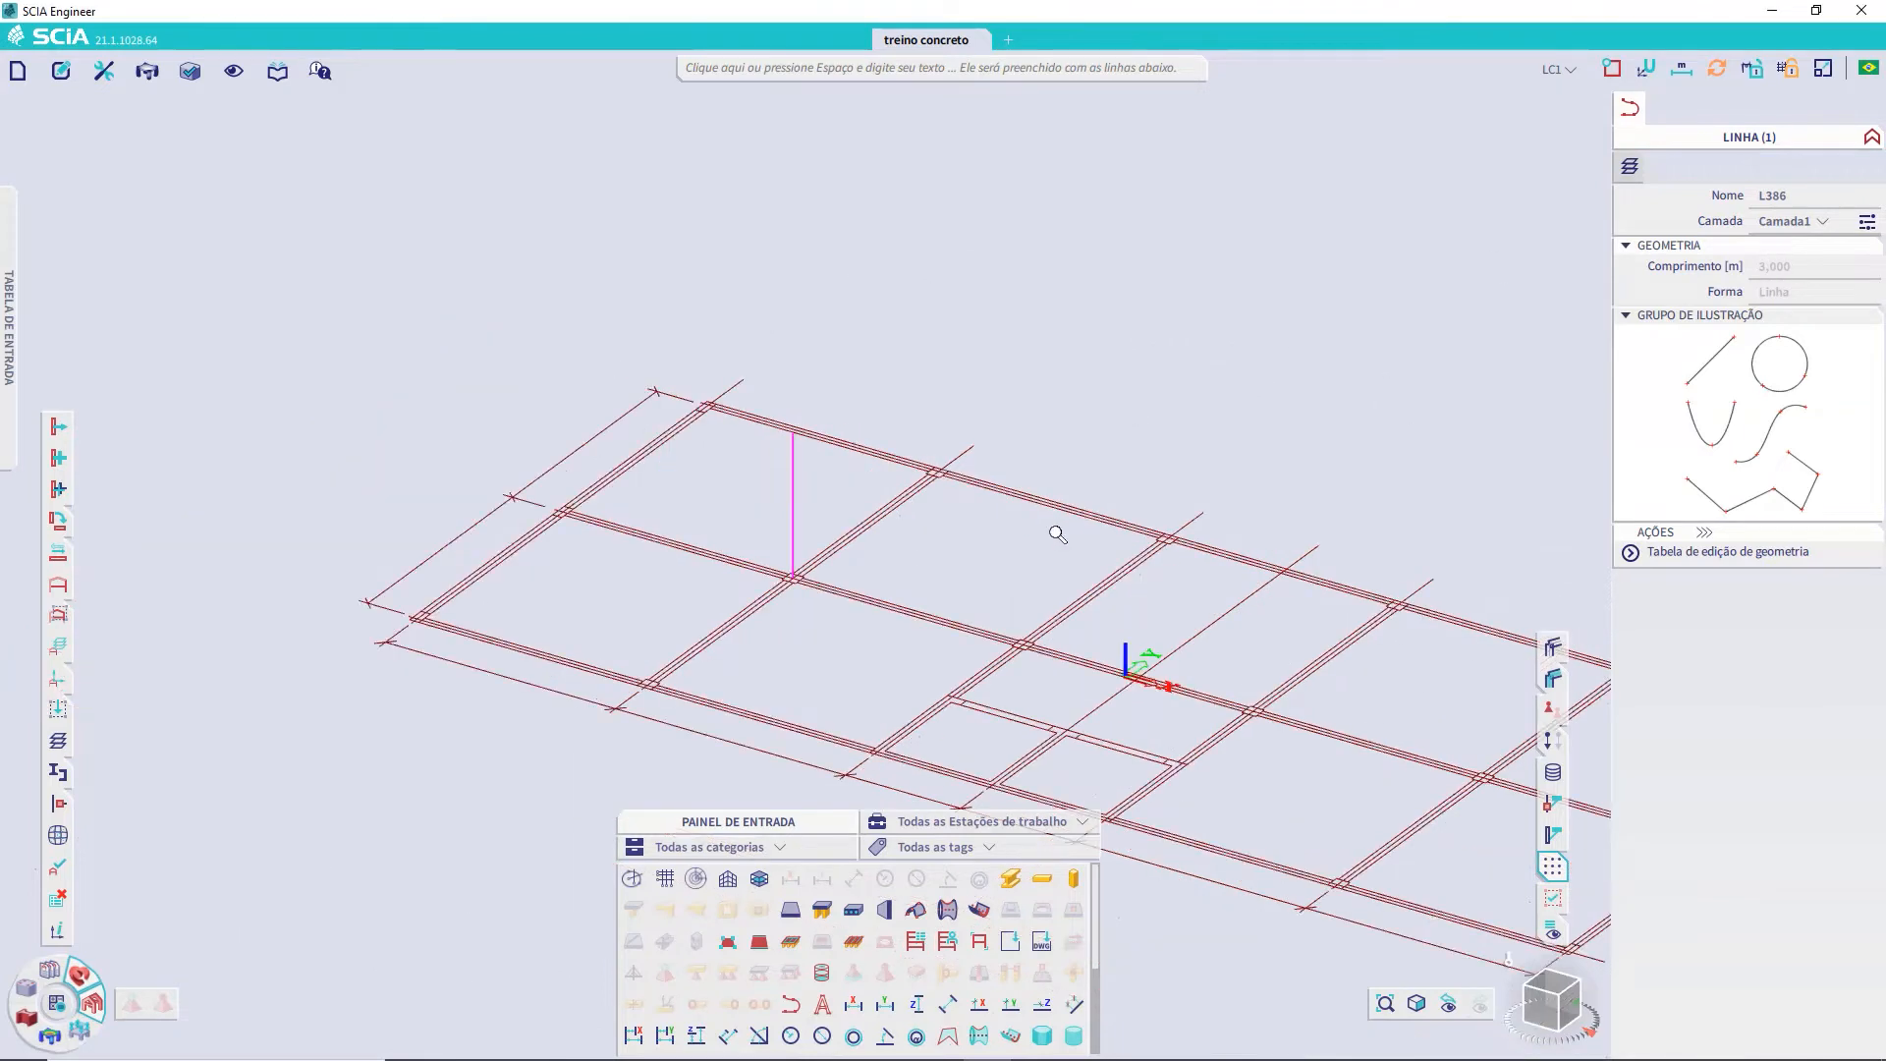
{"action": "middle_click_drag", "start_coordinate": [1356, 623], "coordinate": [1003, 524]}
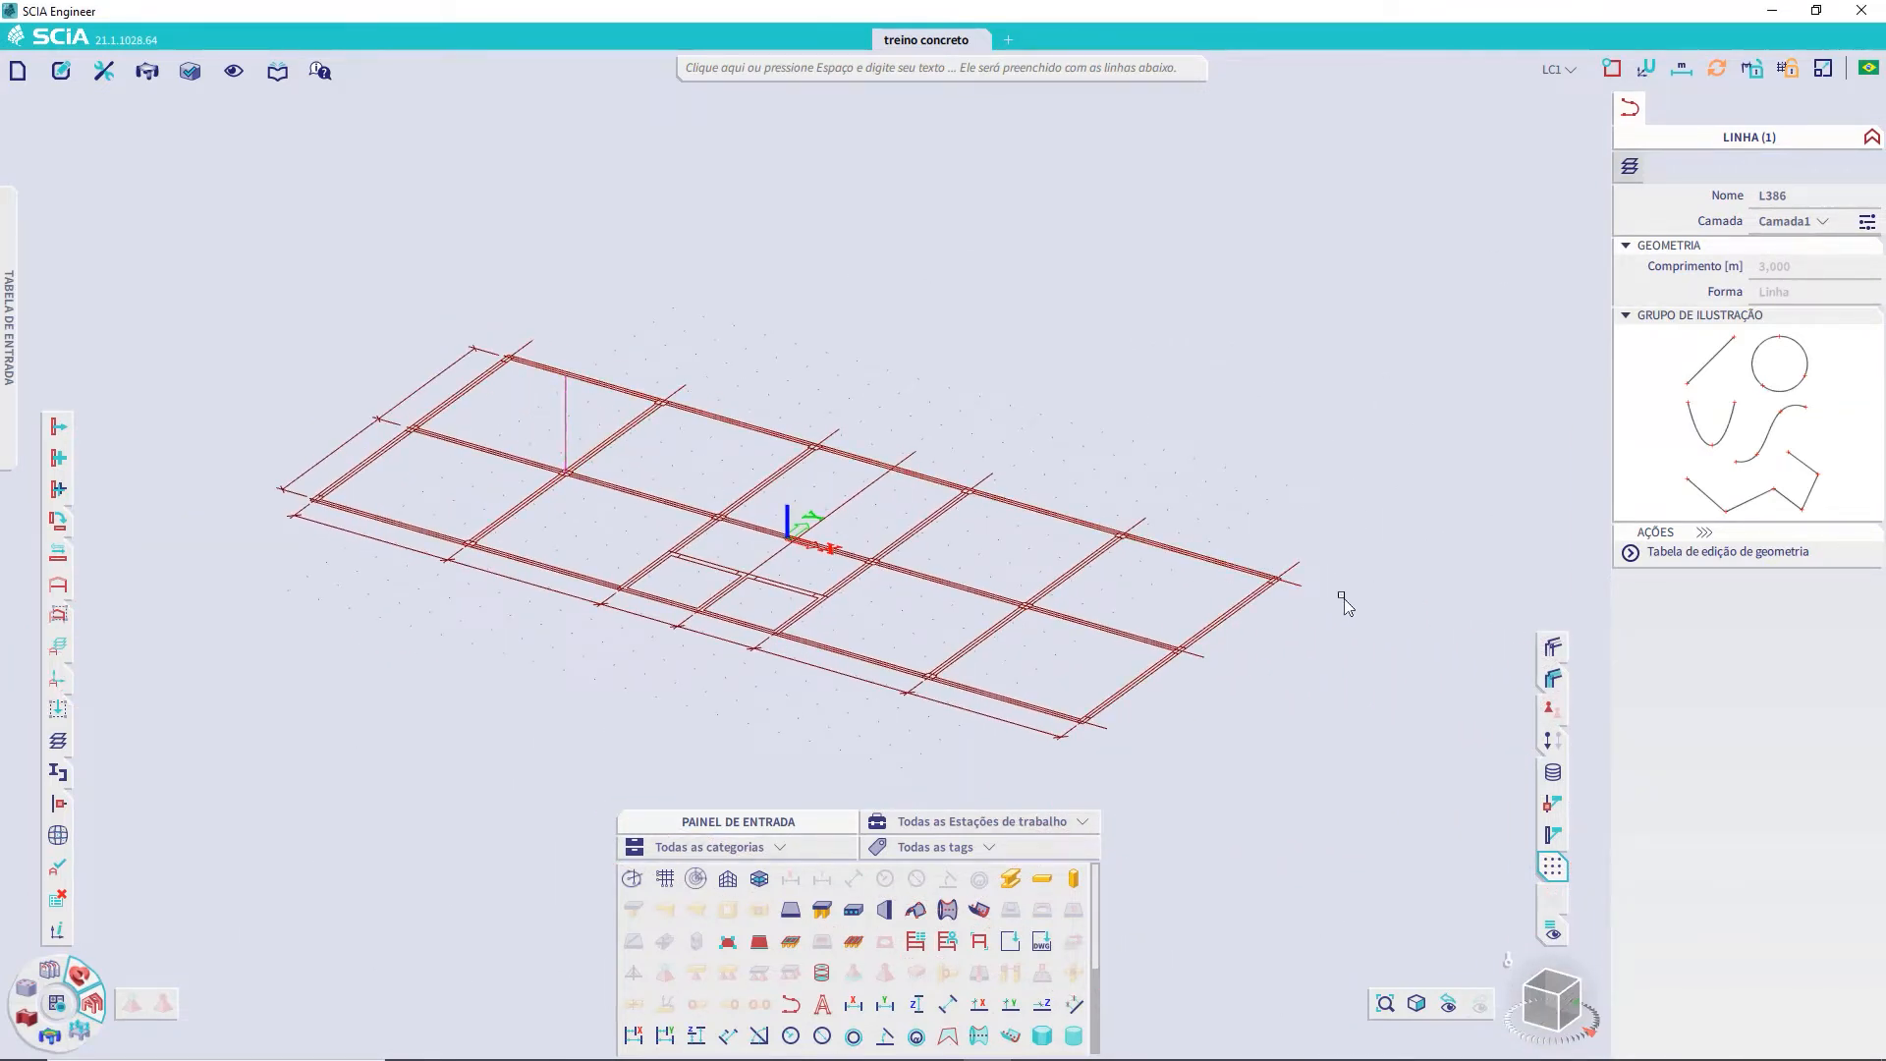
{"action": "key", "text": "Escape"}
{"action": "middle_click_drag", "start_coordinate": [1335, 606], "coordinate": [1268, 629]}
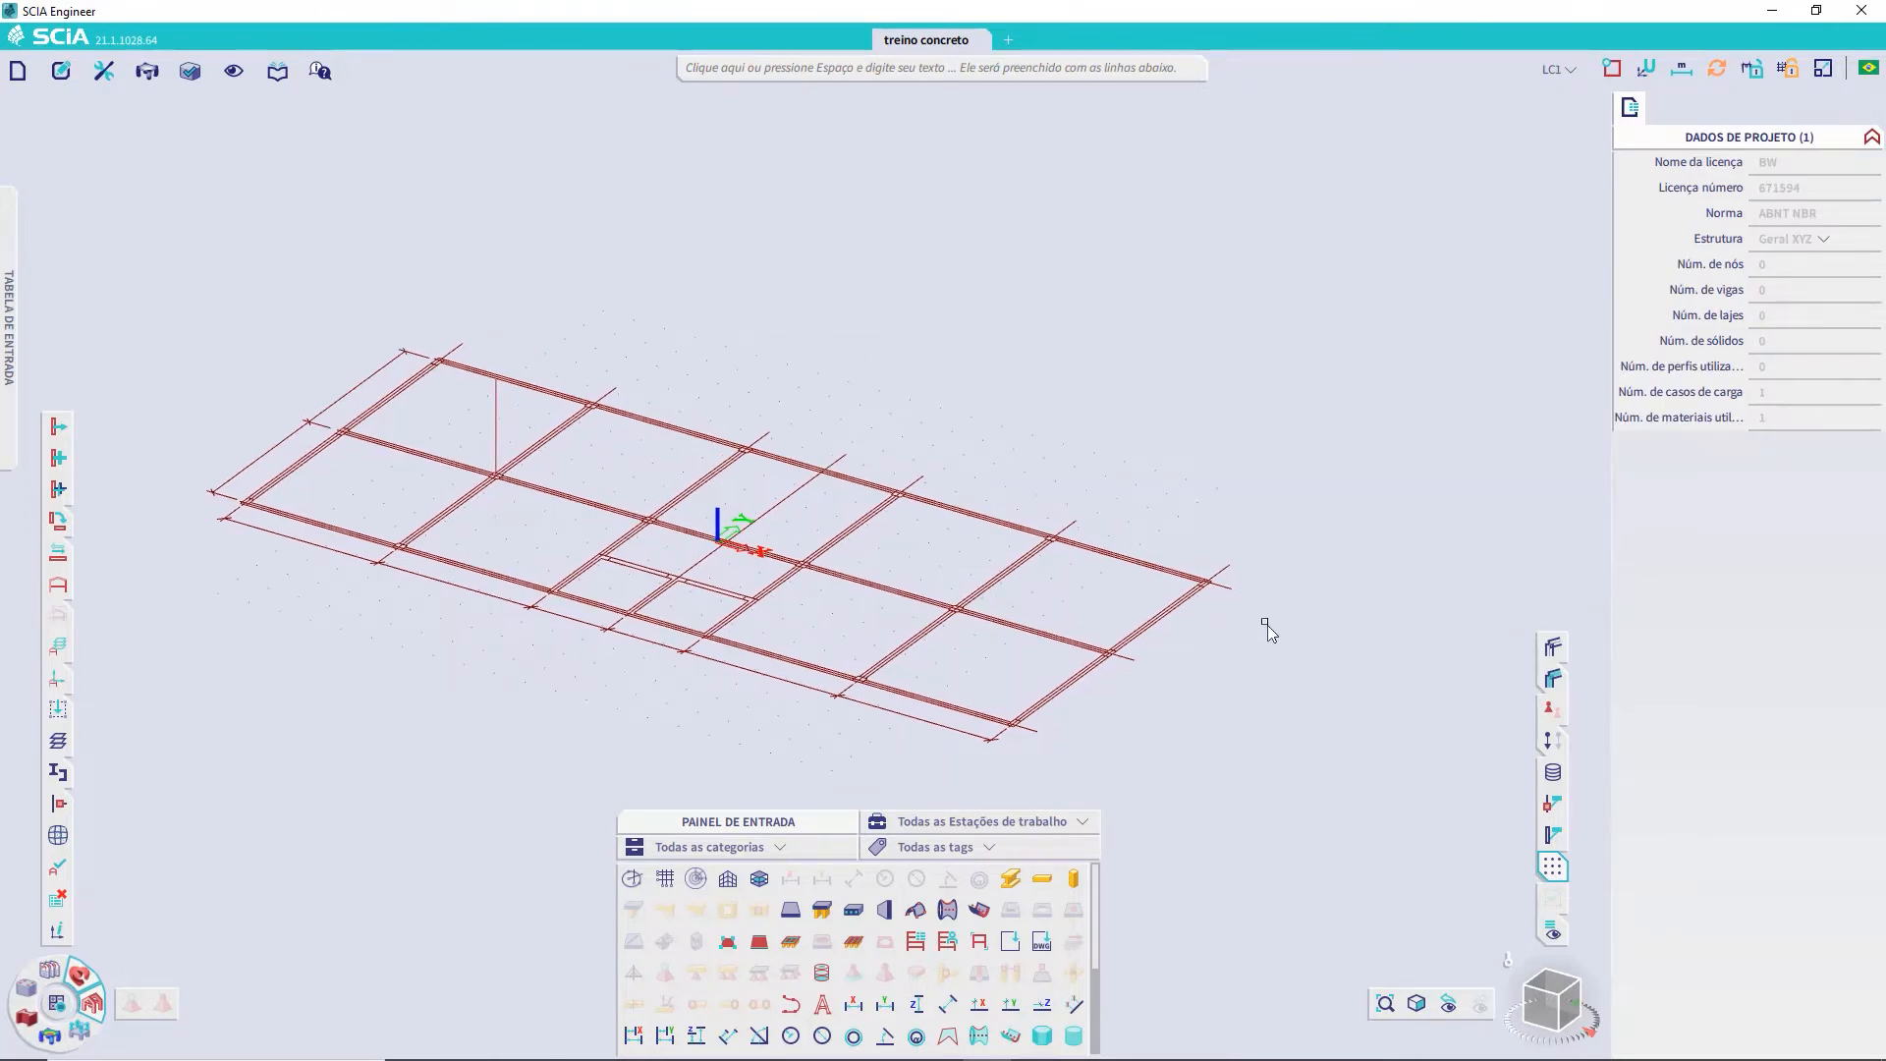
Select the lines around the plan's far corner column with a selection window, inspect them and clear the selection
{"action": "mouse_move", "coordinate": [1297, 634]}
{"action": "left_mouse_down"}
{"action": "mouse_move", "coordinate": [1142, 477]}
{"action": "mouse_move", "coordinate": [1150, 520]}
{"action": "mouse_move", "coordinate": [1324, 628]}
{"action": "left_mouse_up"}
{"action": "scroll", "coordinate": [1191, 585], "scroll_direction": "up", "scroll_amount": 5}
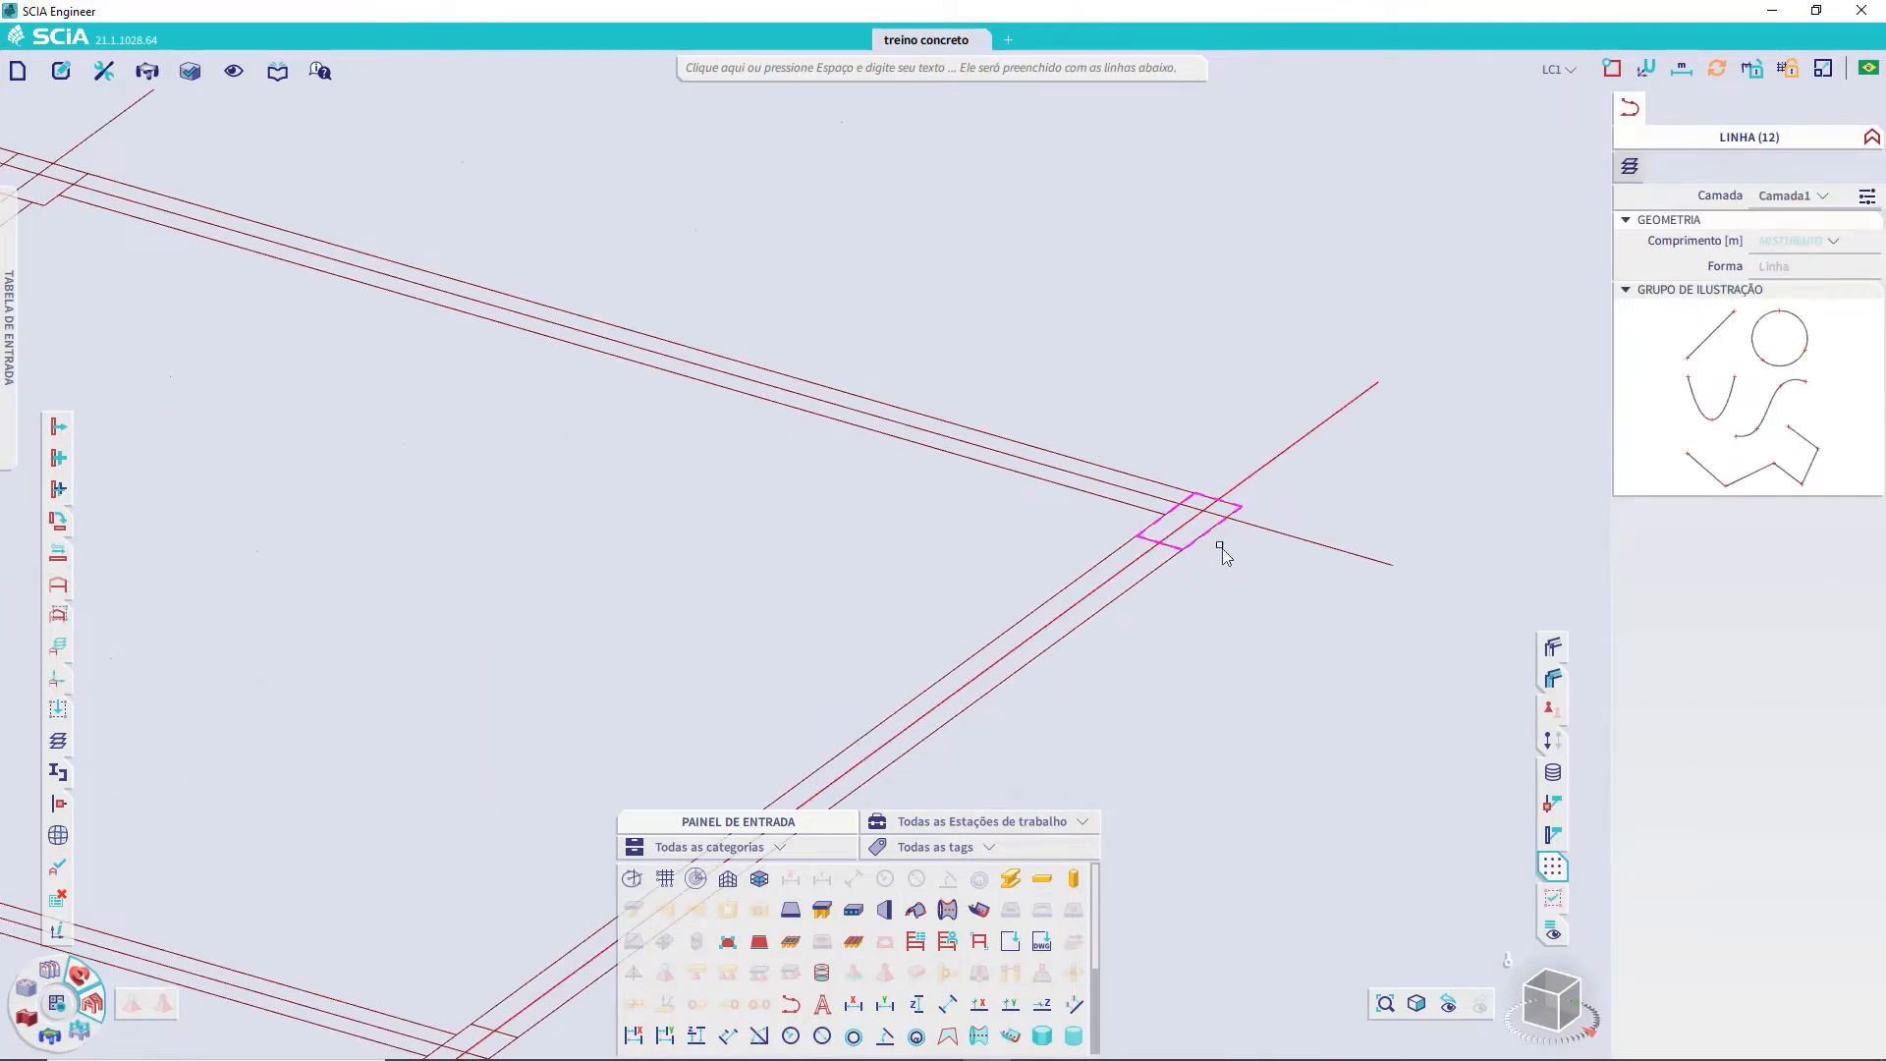
{"action": "scroll", "coordinate": [1179, 536], "scroll_direction": "down", "scroll_amount": 5}
{"action": "scroll", "coordinate": [1177, 533], "scroll_direction": "up", "scroll_amount": 5}
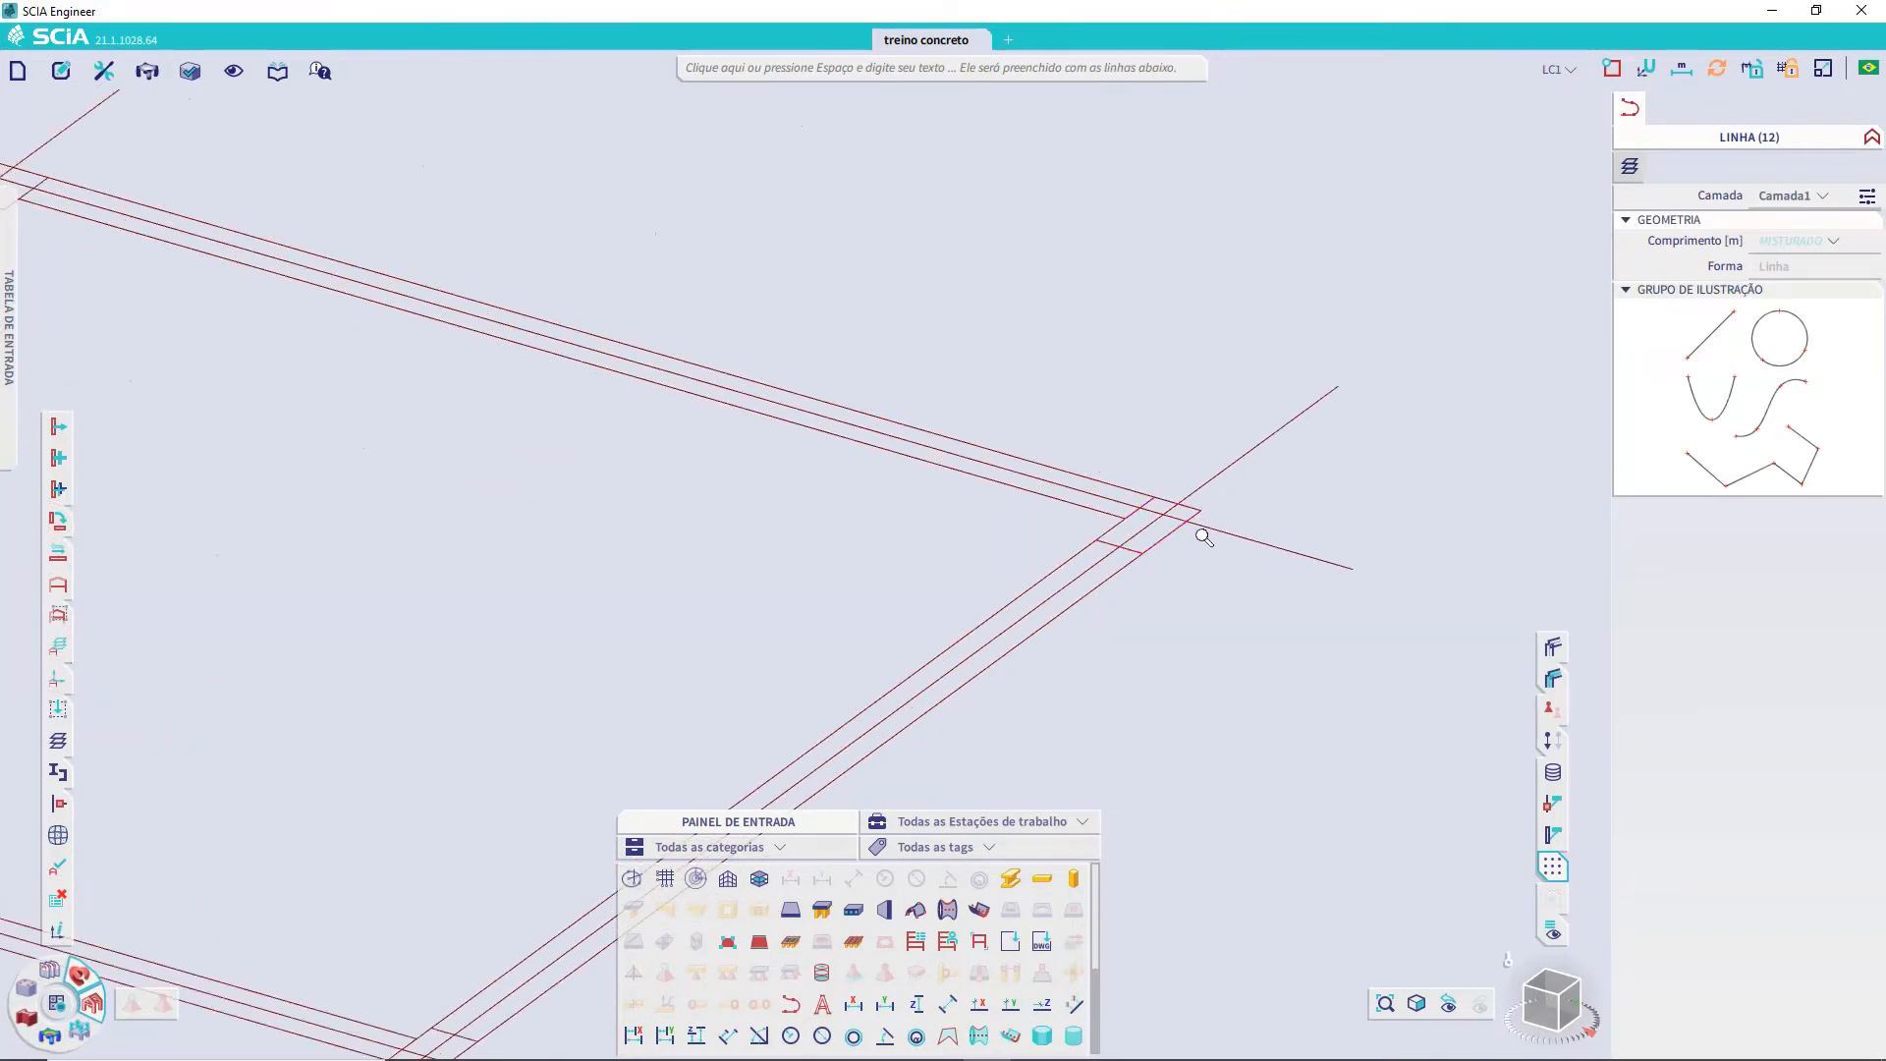
{"action": "key", "text": "Escape"}
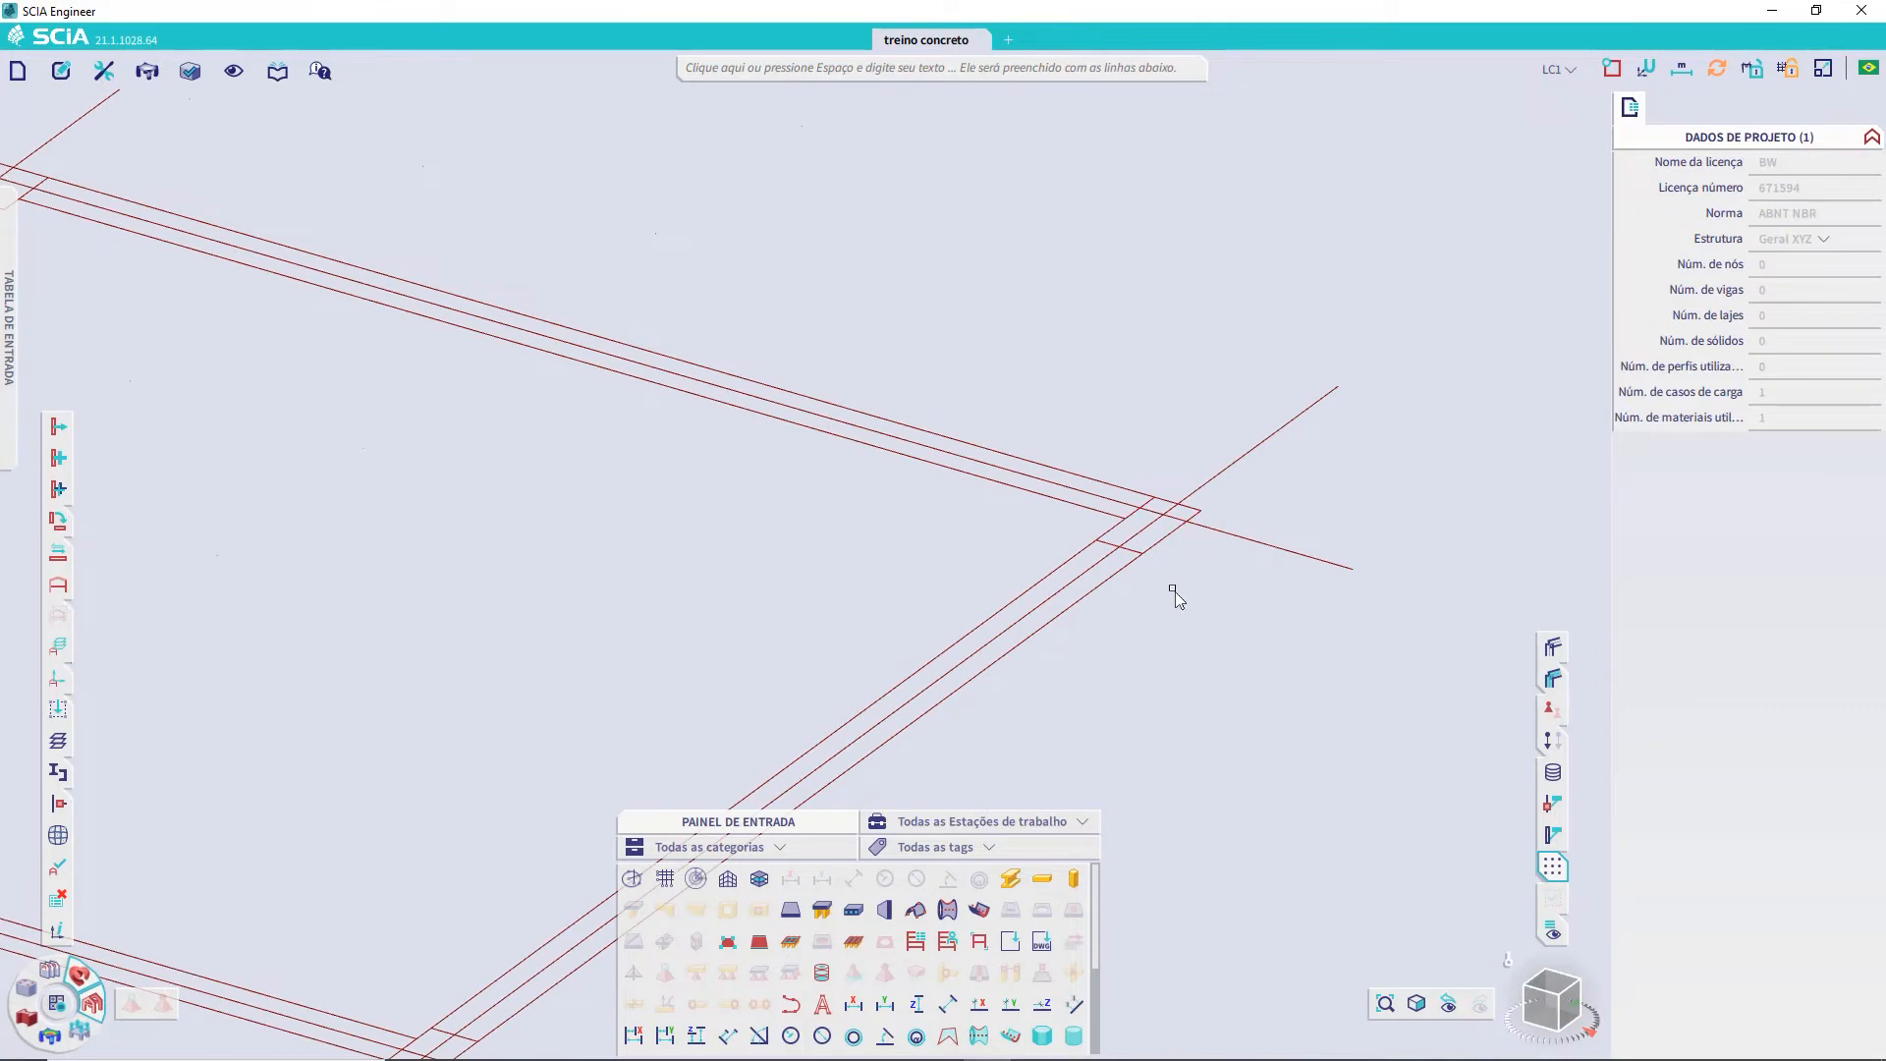
Select the corner's short-edge axis, clear it, choose Objeto 3 among the overlapping lines there, and clear the selection
{"action": "left_click", "coordinate": [1265, 444]}
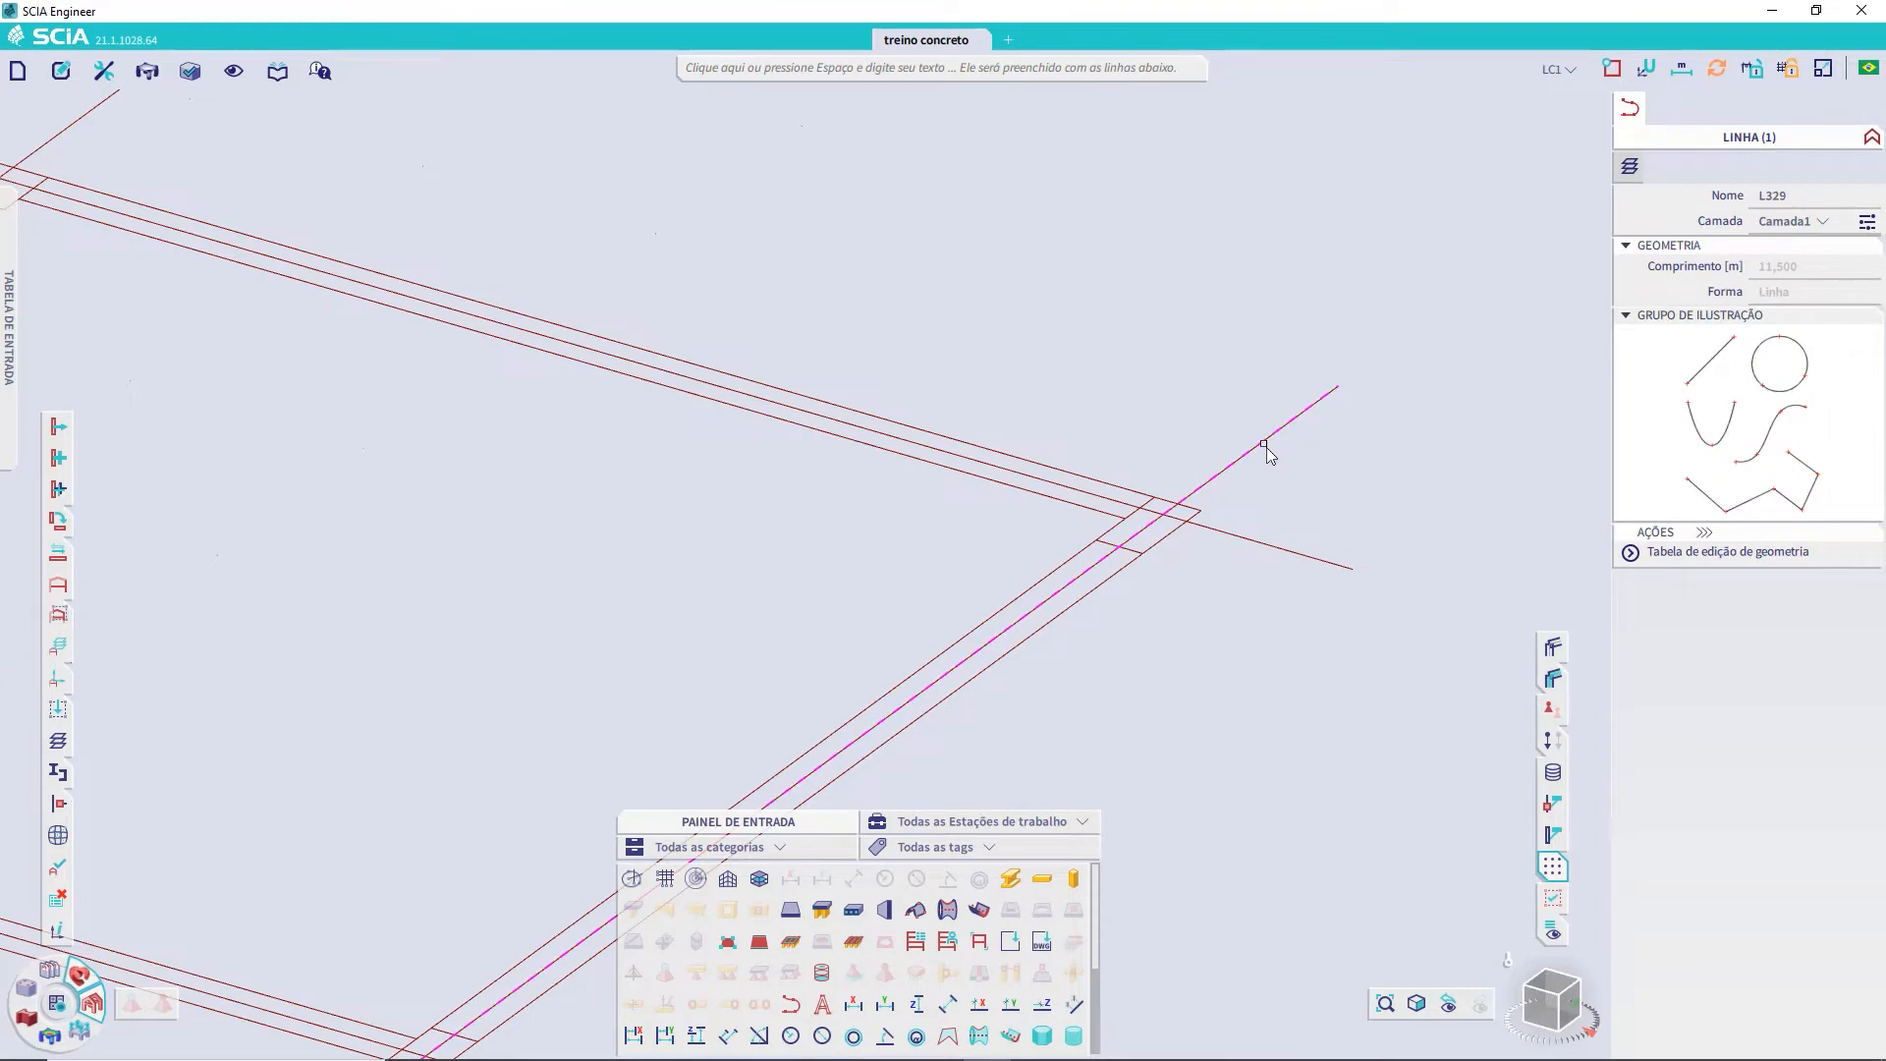
{"action": "key", "text": "Escape"}
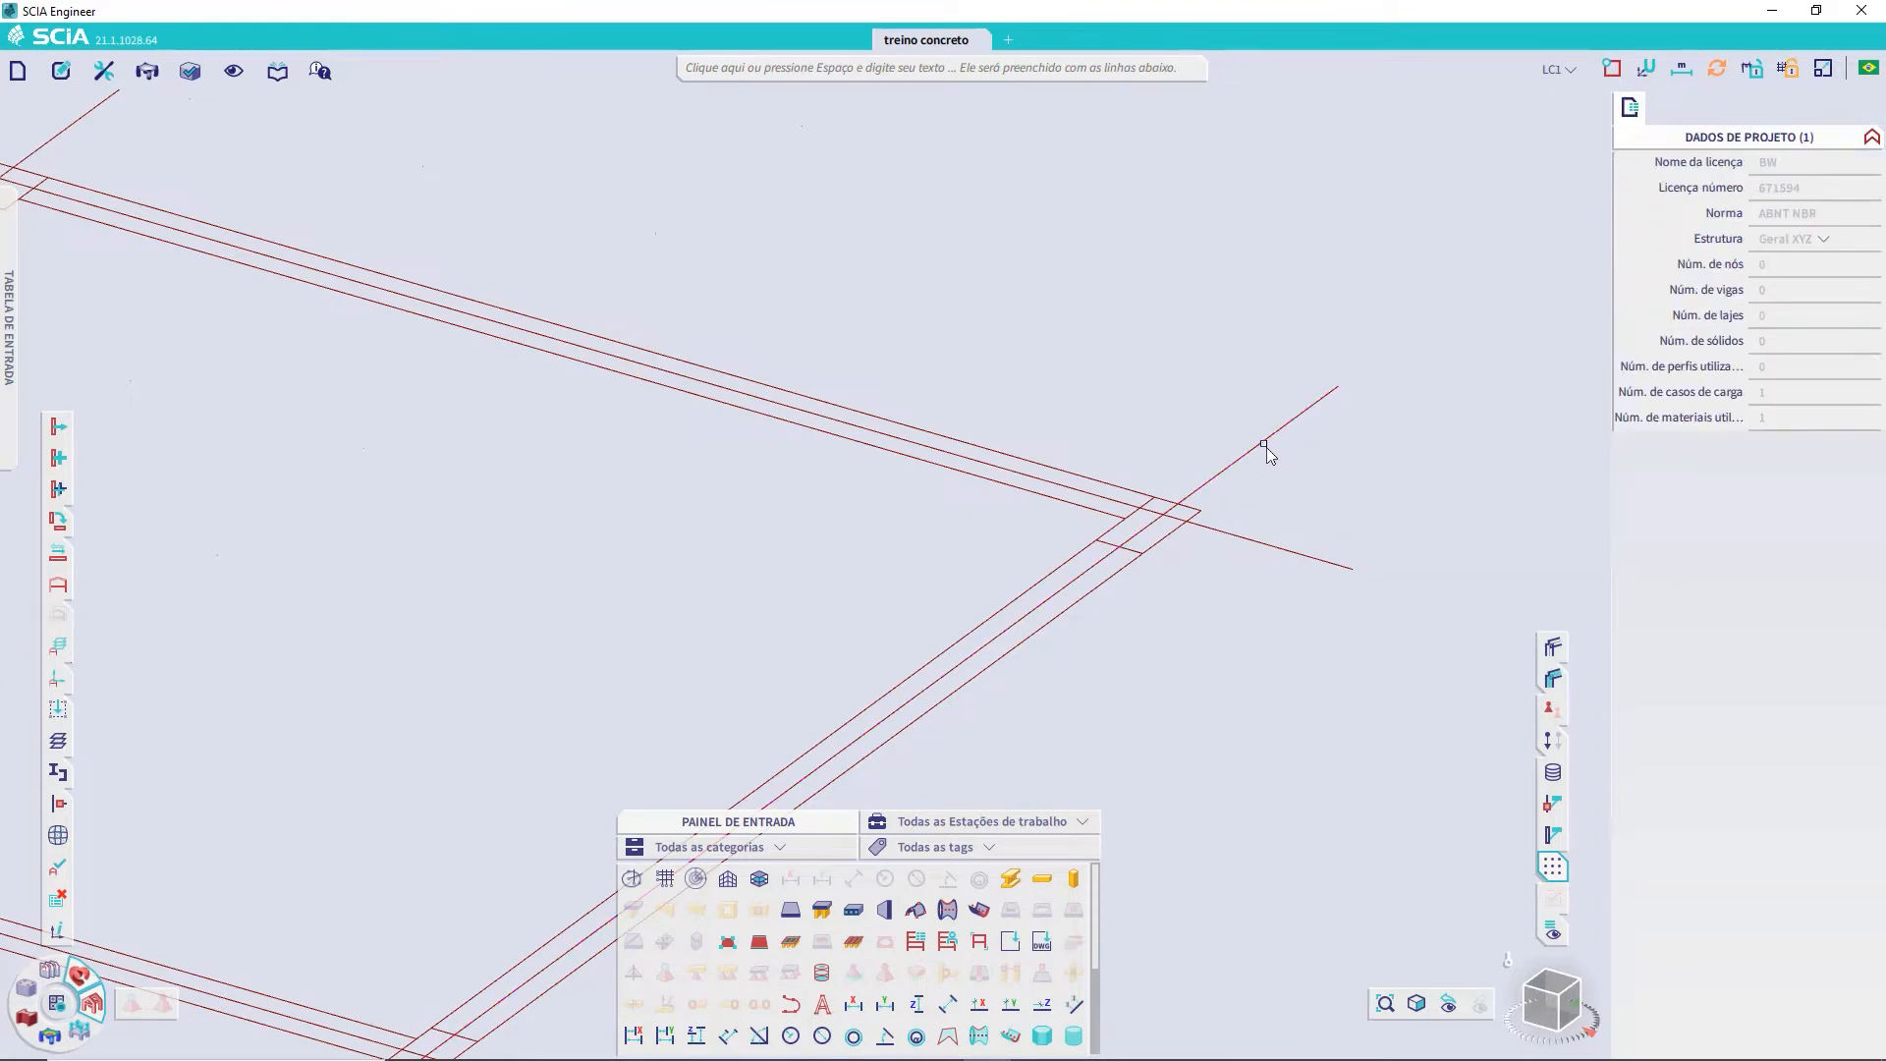
{"action": "left_click", "coordinate": [1189, 524]}
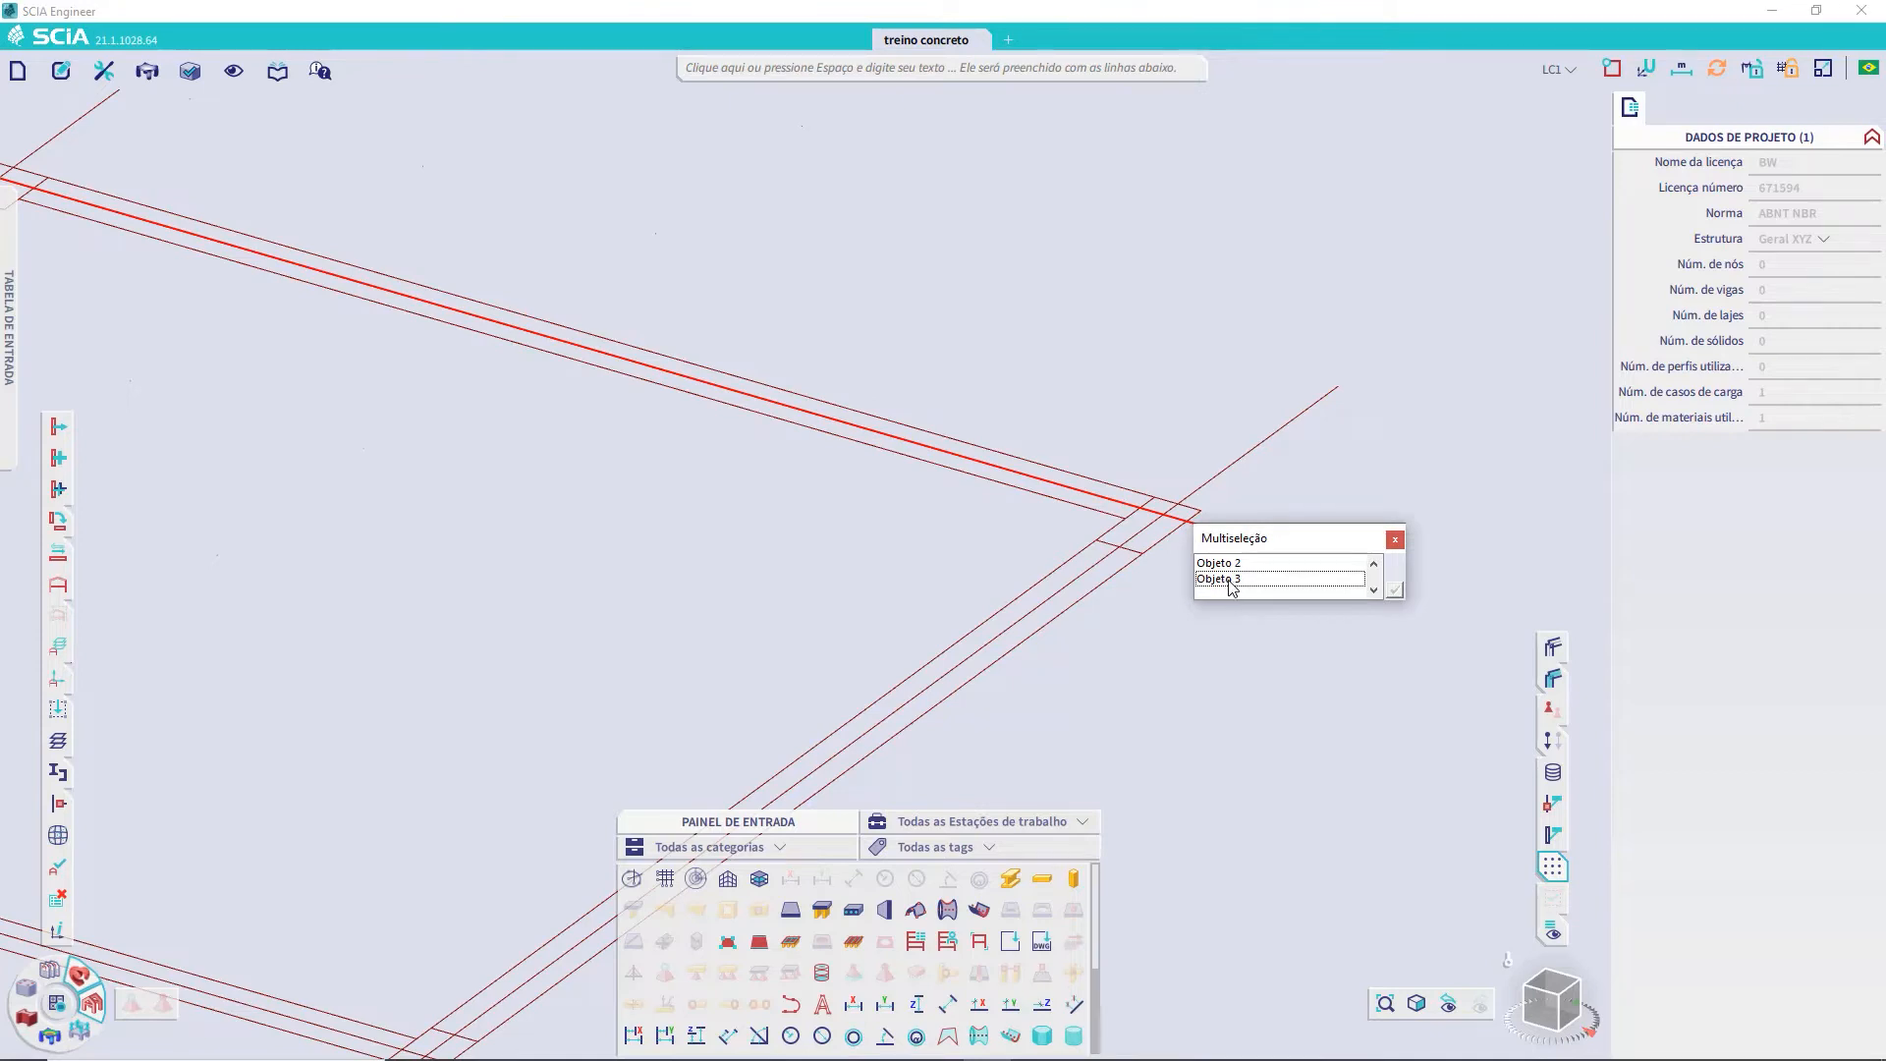
{"action": "left_click", "coordinate": [1226, 580]}
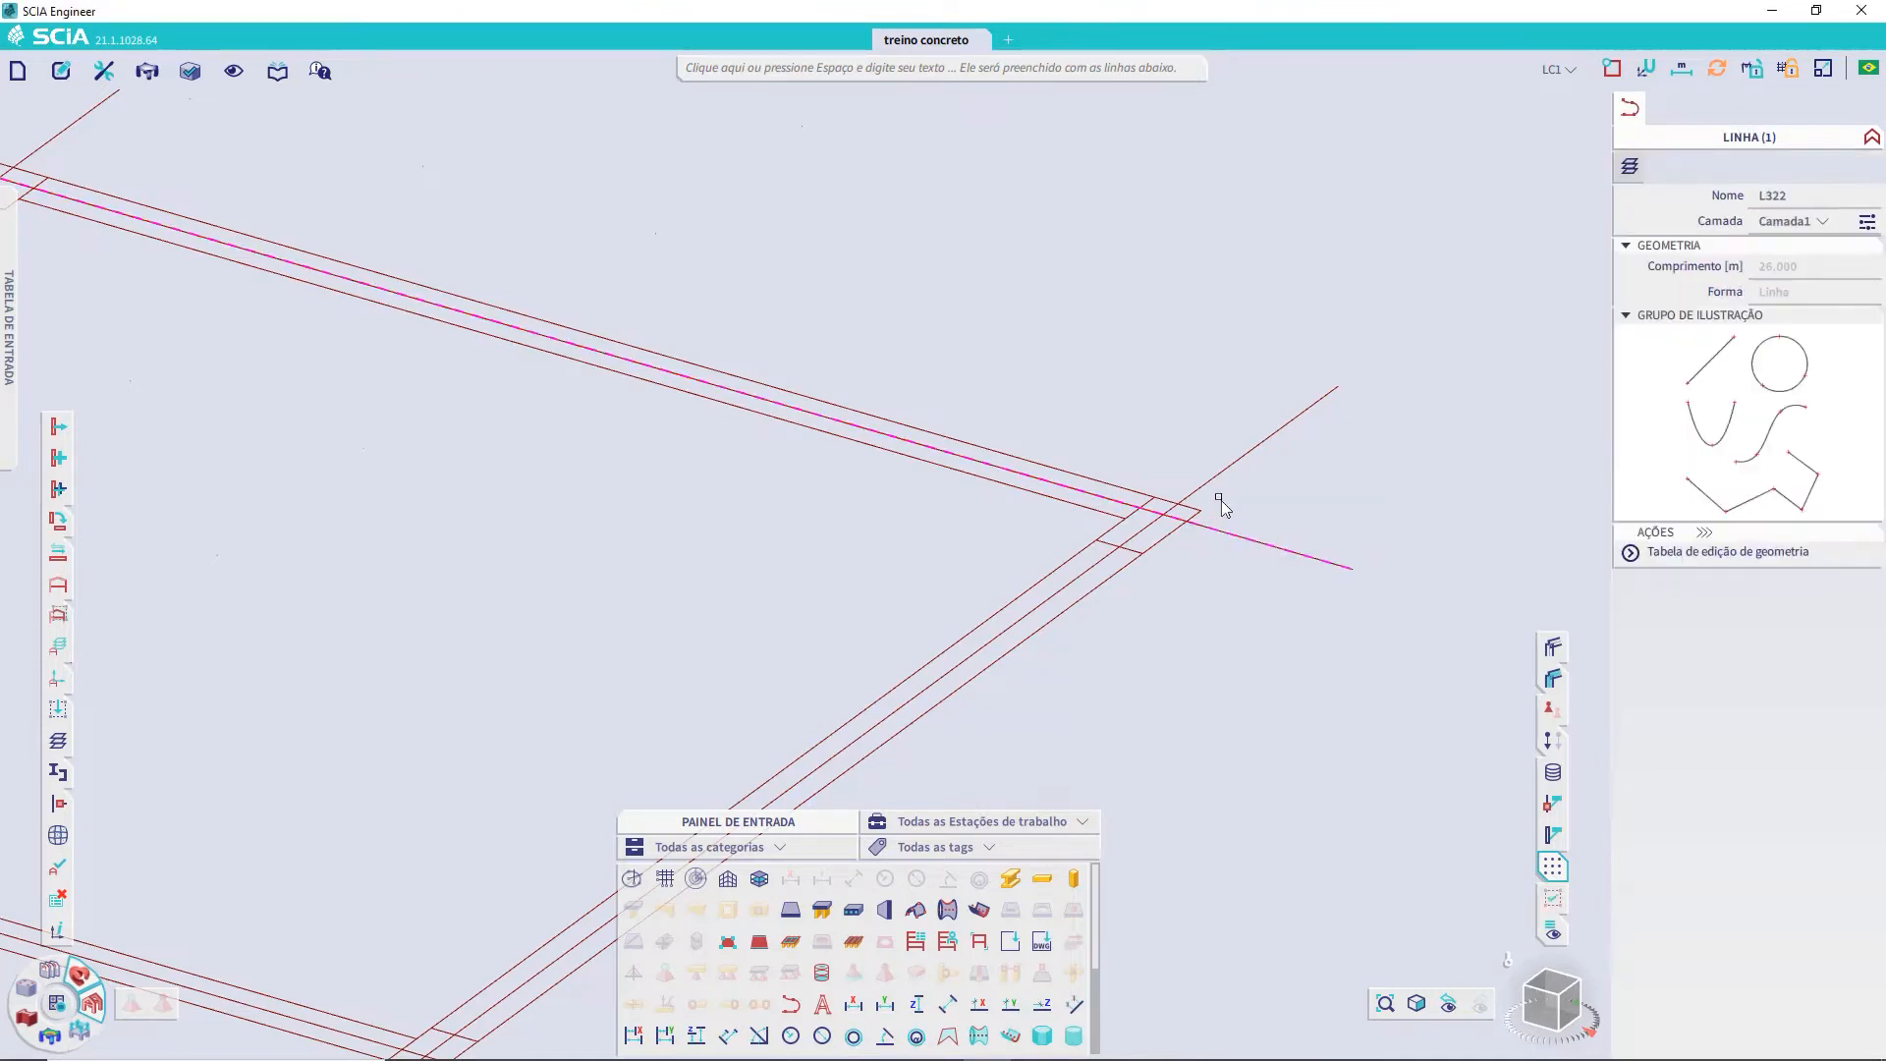
{"action": "scroll", "coordinate": [732, 463], "scroll_direction": "down", "scroll_amount": 9}
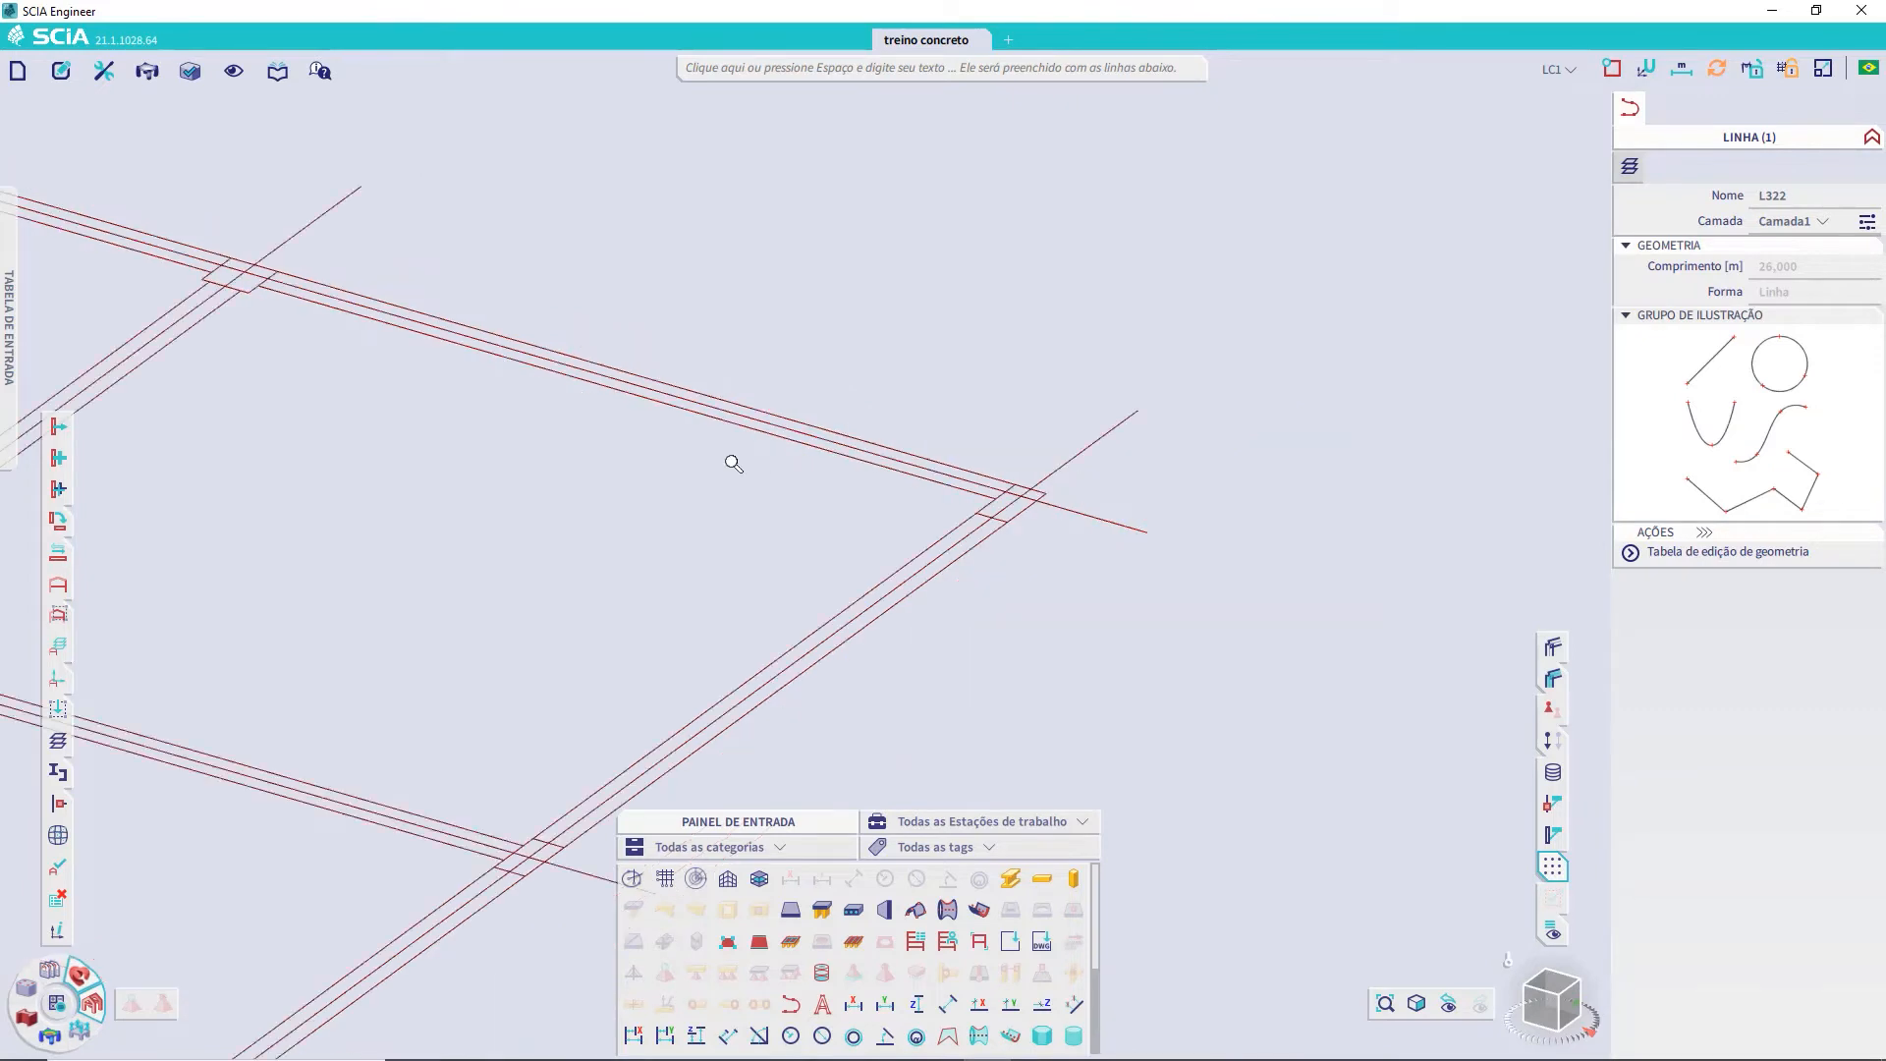
{"action": "key", "text": "Escape"}
Window-select all lines of the floor plan while leaving out the vertical line
{"action": "middle_click_drag", "start_coordinate": [558, 503], "coordinate": [850, 601]}
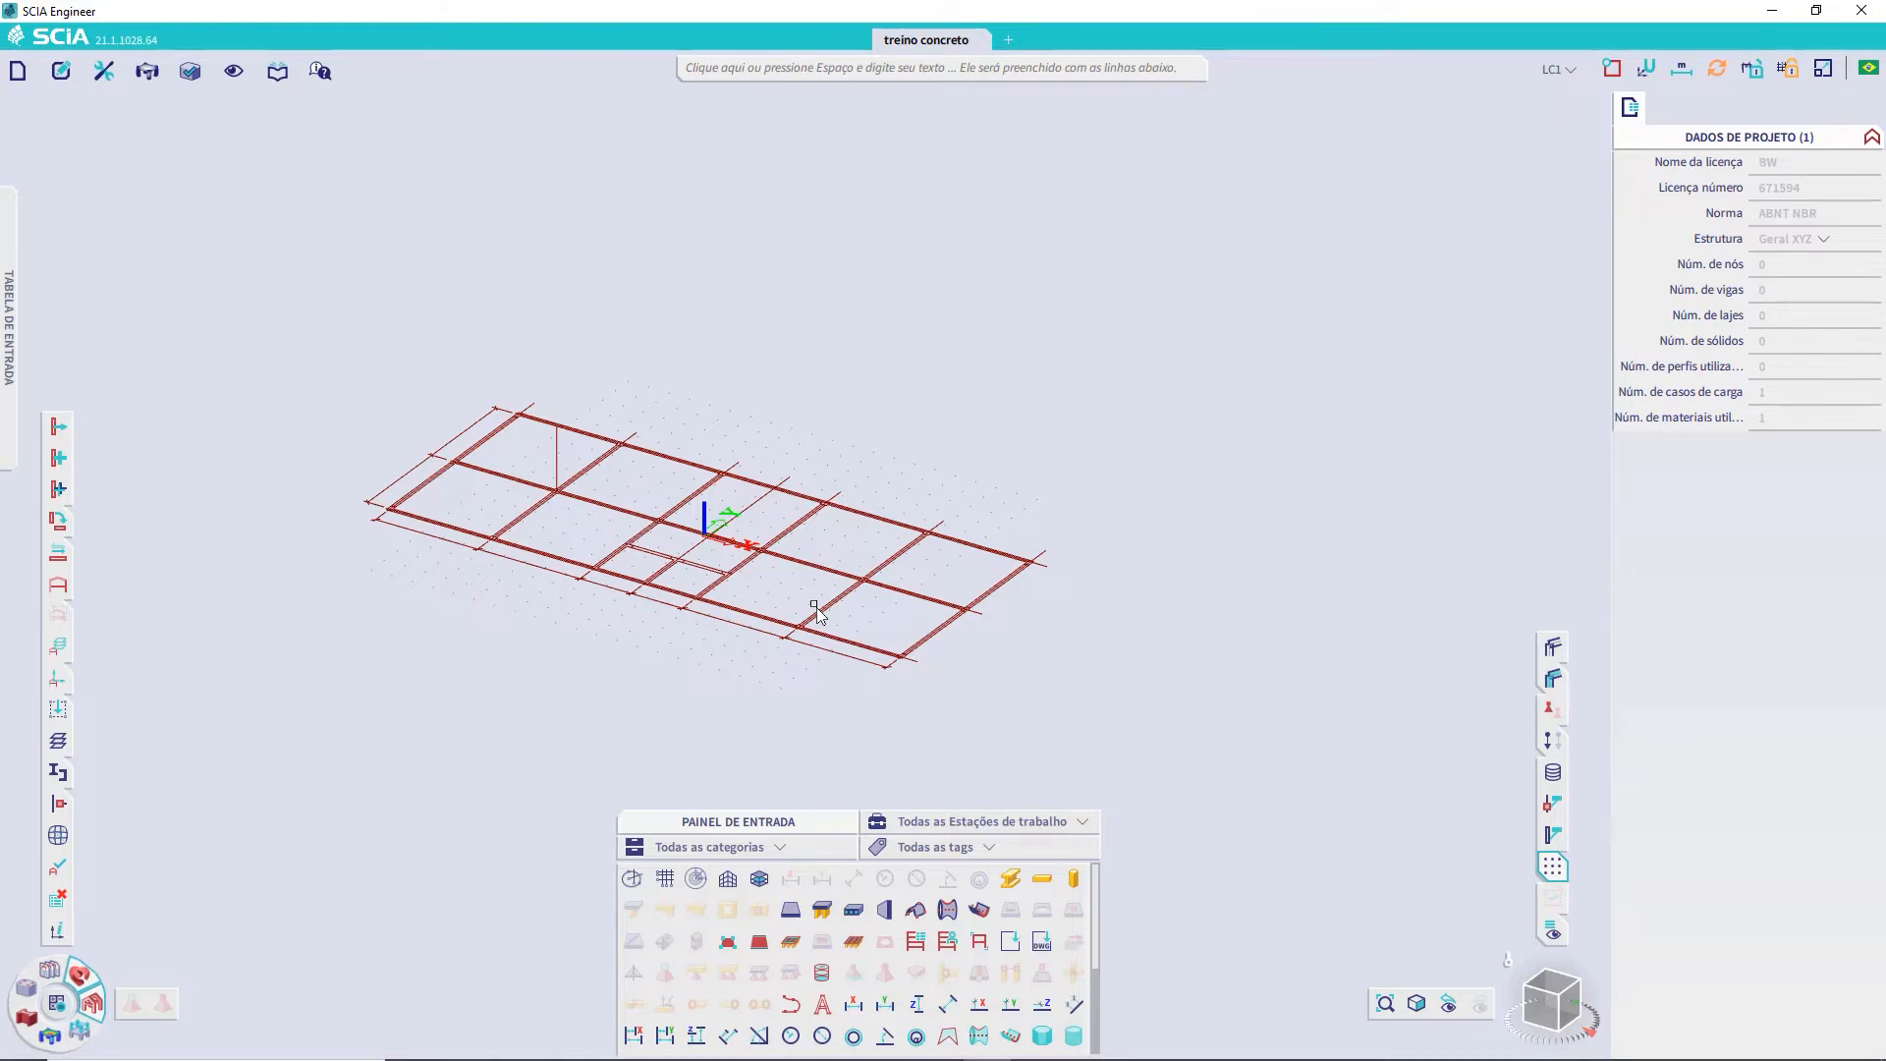
{"action": "right_click_drag", "start_coordinate": [760, 593], "coordinate": [787, 562], "text": "ctrl"}
{"action": "left_click_drag", "start_coordinate": [356, 473], "coordinate": [1148, 637]}
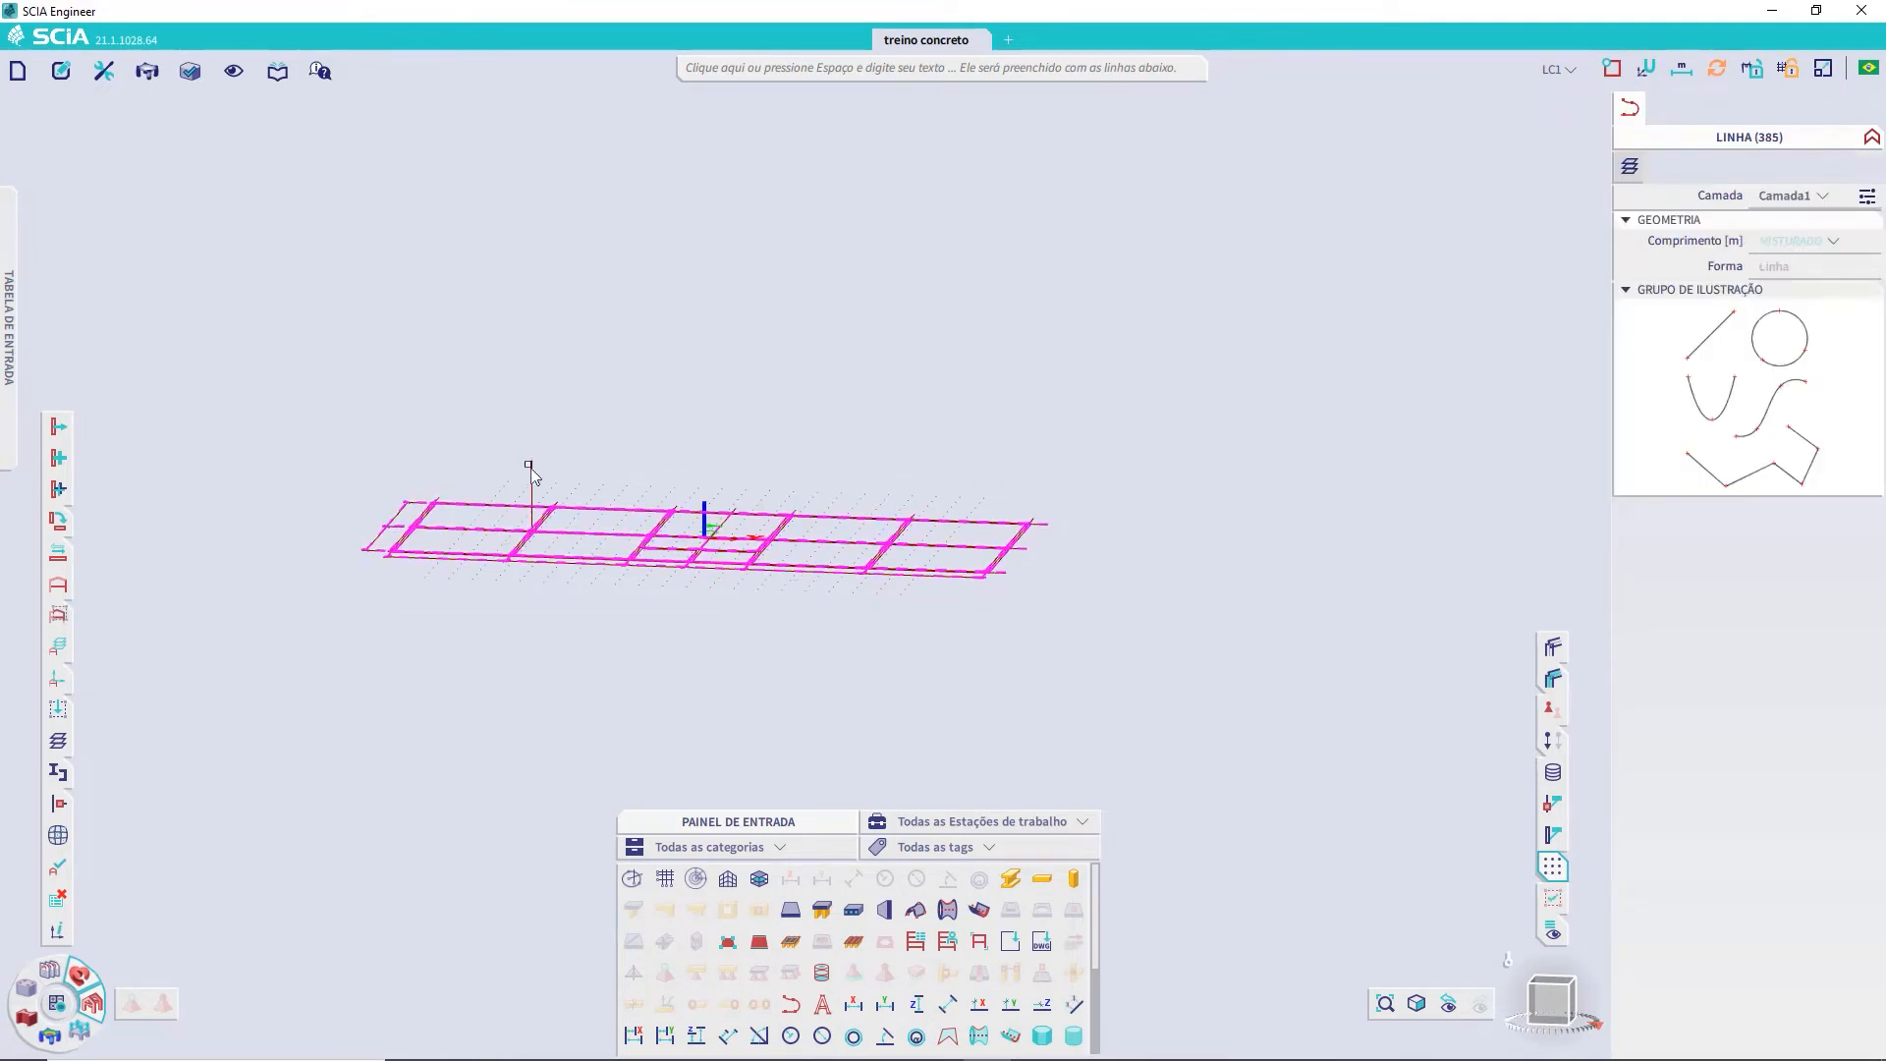
{"action": "right_click_drag", "start_coordinate": [644, 468], "coordinate": [1064, 454], "text": "ctrl"}
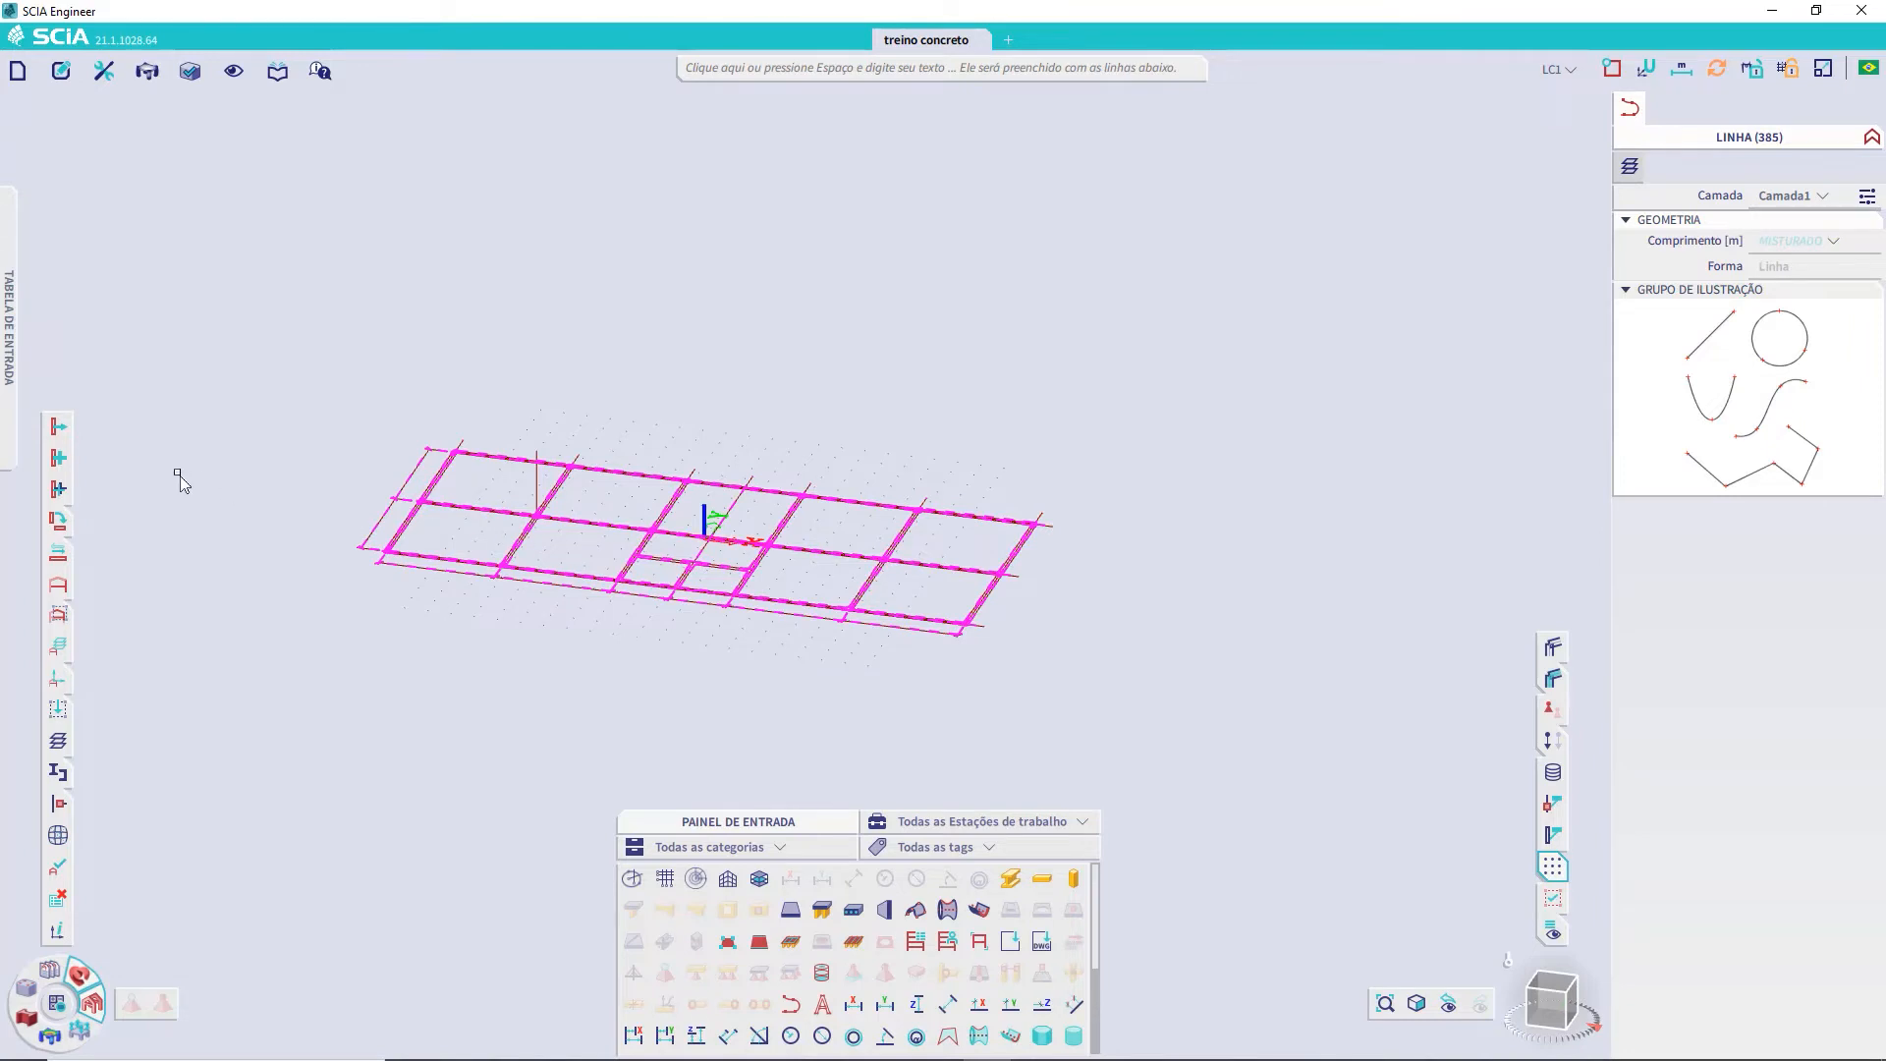
Copy the selected floor plan 35 m along the X direction at 0 degrees, and end the copying
{"action": "left_click", "coordinate": [60, 458]}
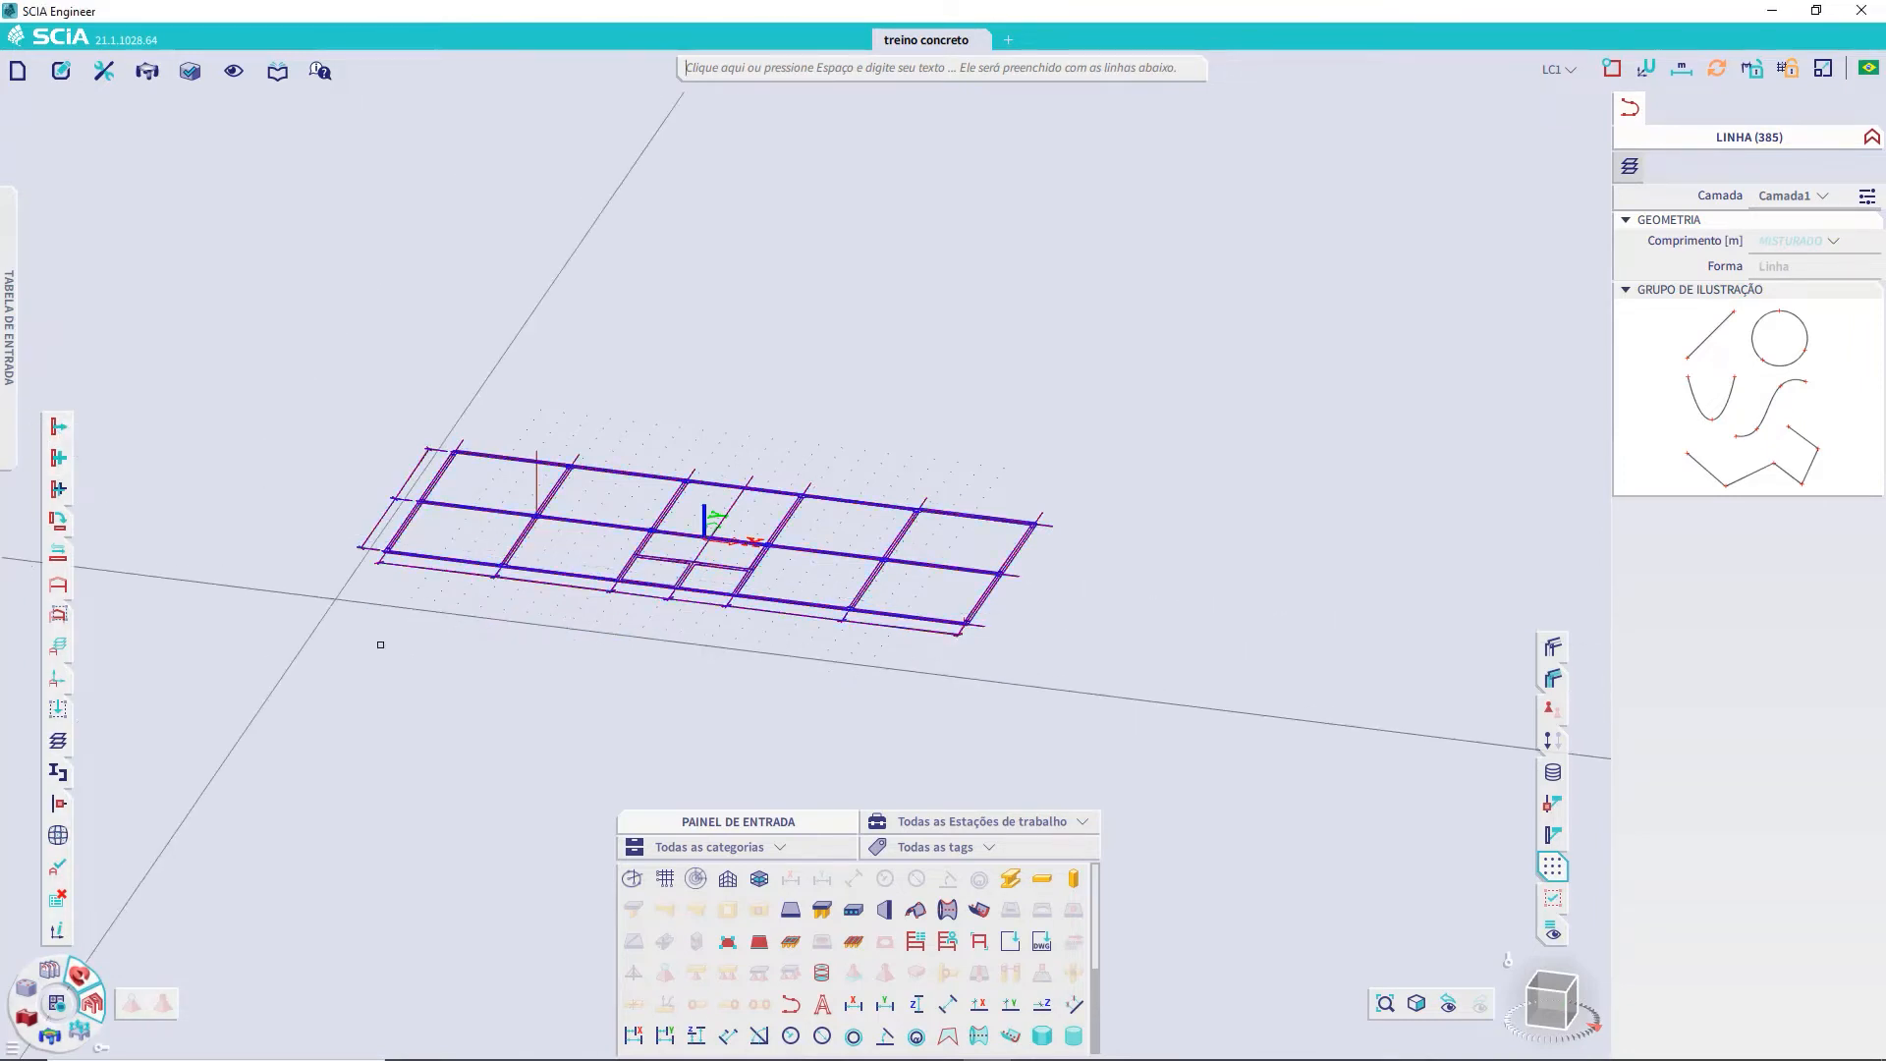
{"action": "left_click", "coordinate": [380, 638]}
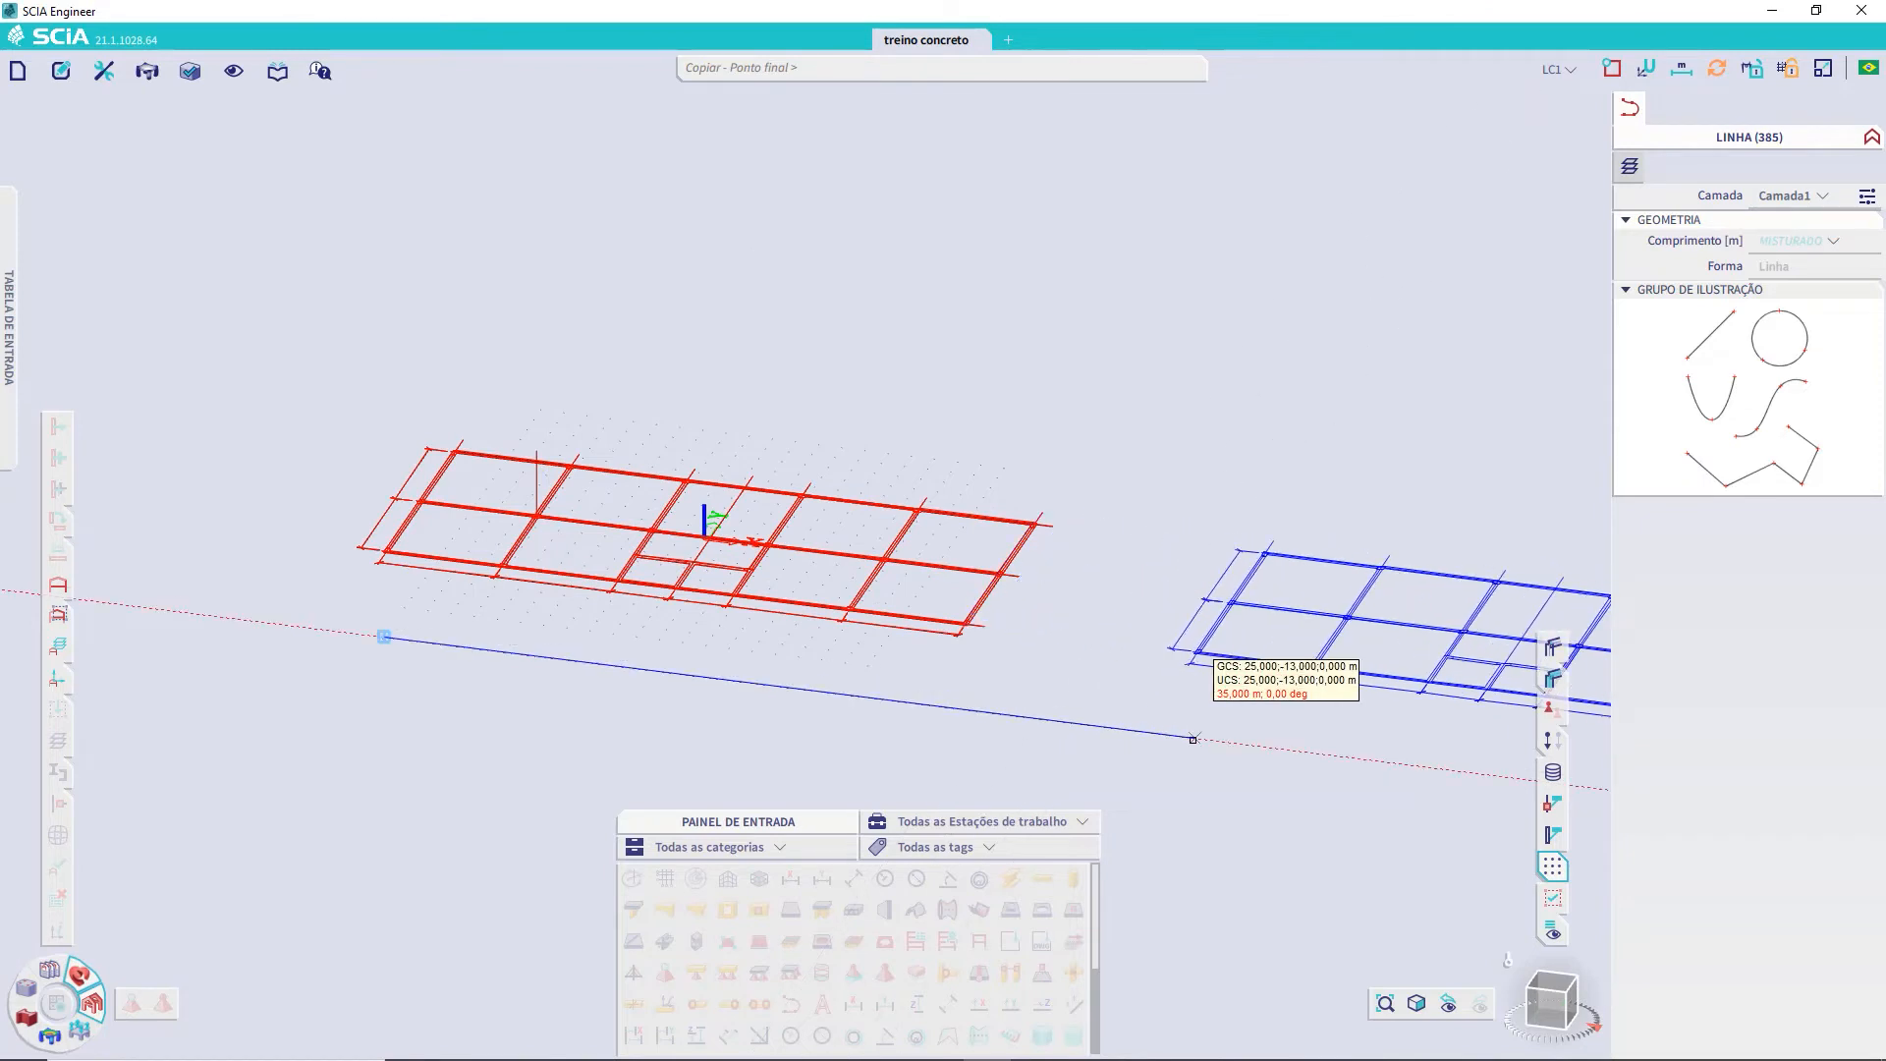
{"action": "left_click", "coordinate": [1193, 739]}
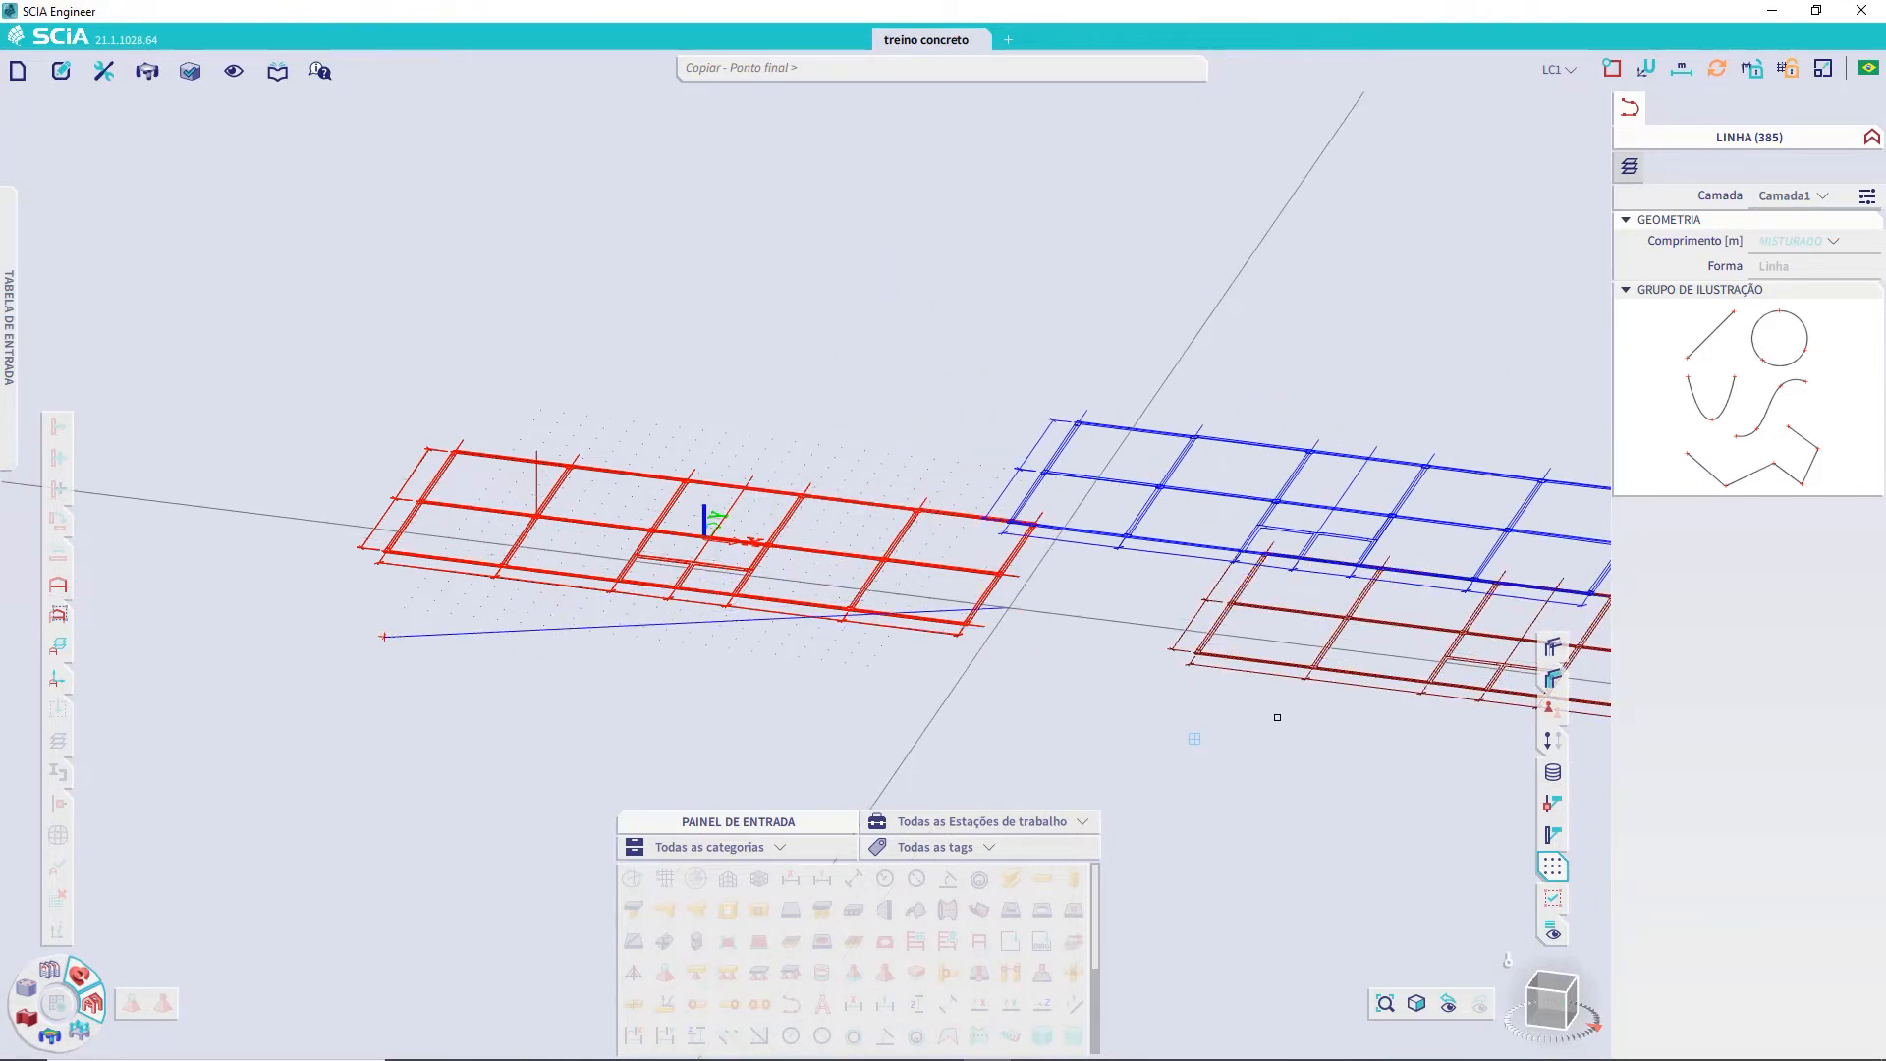
{"action": "key", "text": "Escape"}
Move the copied floor plan from its column-axis intersection to the upper end of the vertical line, and end the command
{"action": "middle_click_drag", "start_coordinate": [1381, 762], "coordinate": [750, 661]}
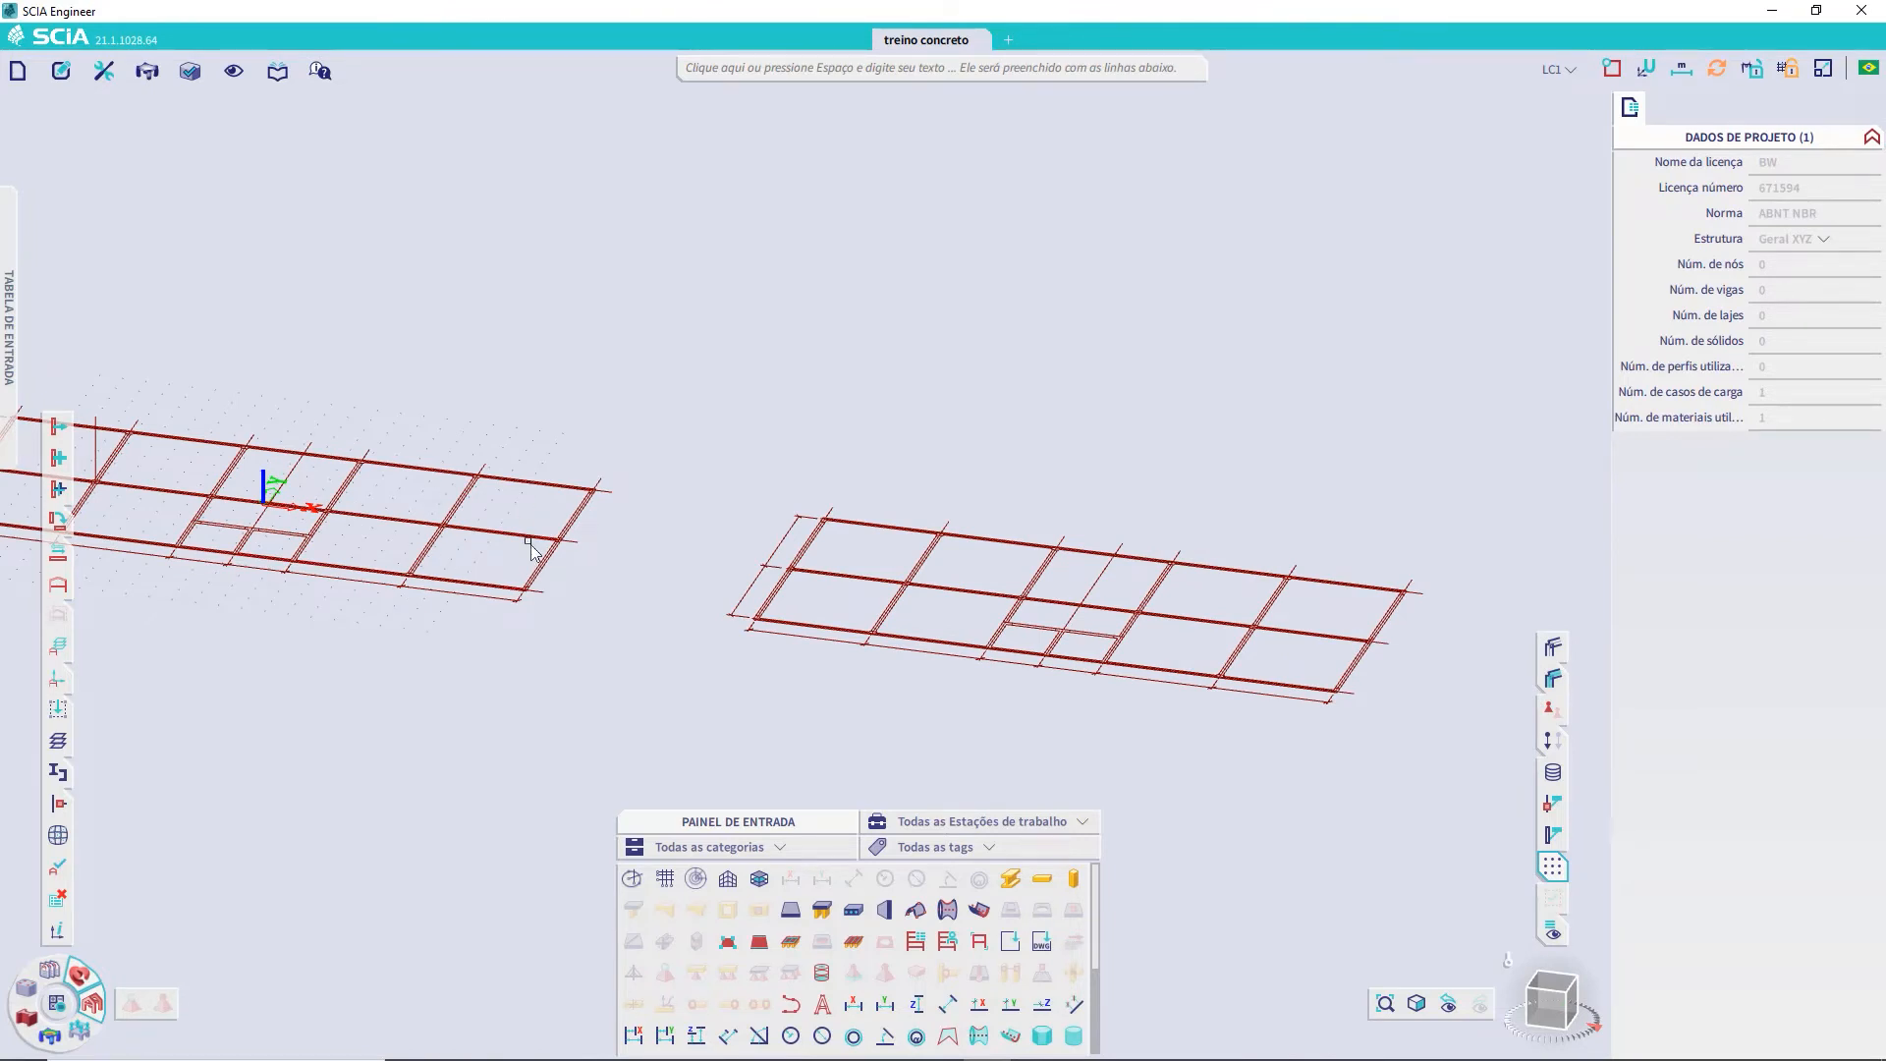
{"action": "middle_click_drag", "start_coordinate": [798, 538], "coordinate": [719, 499]}
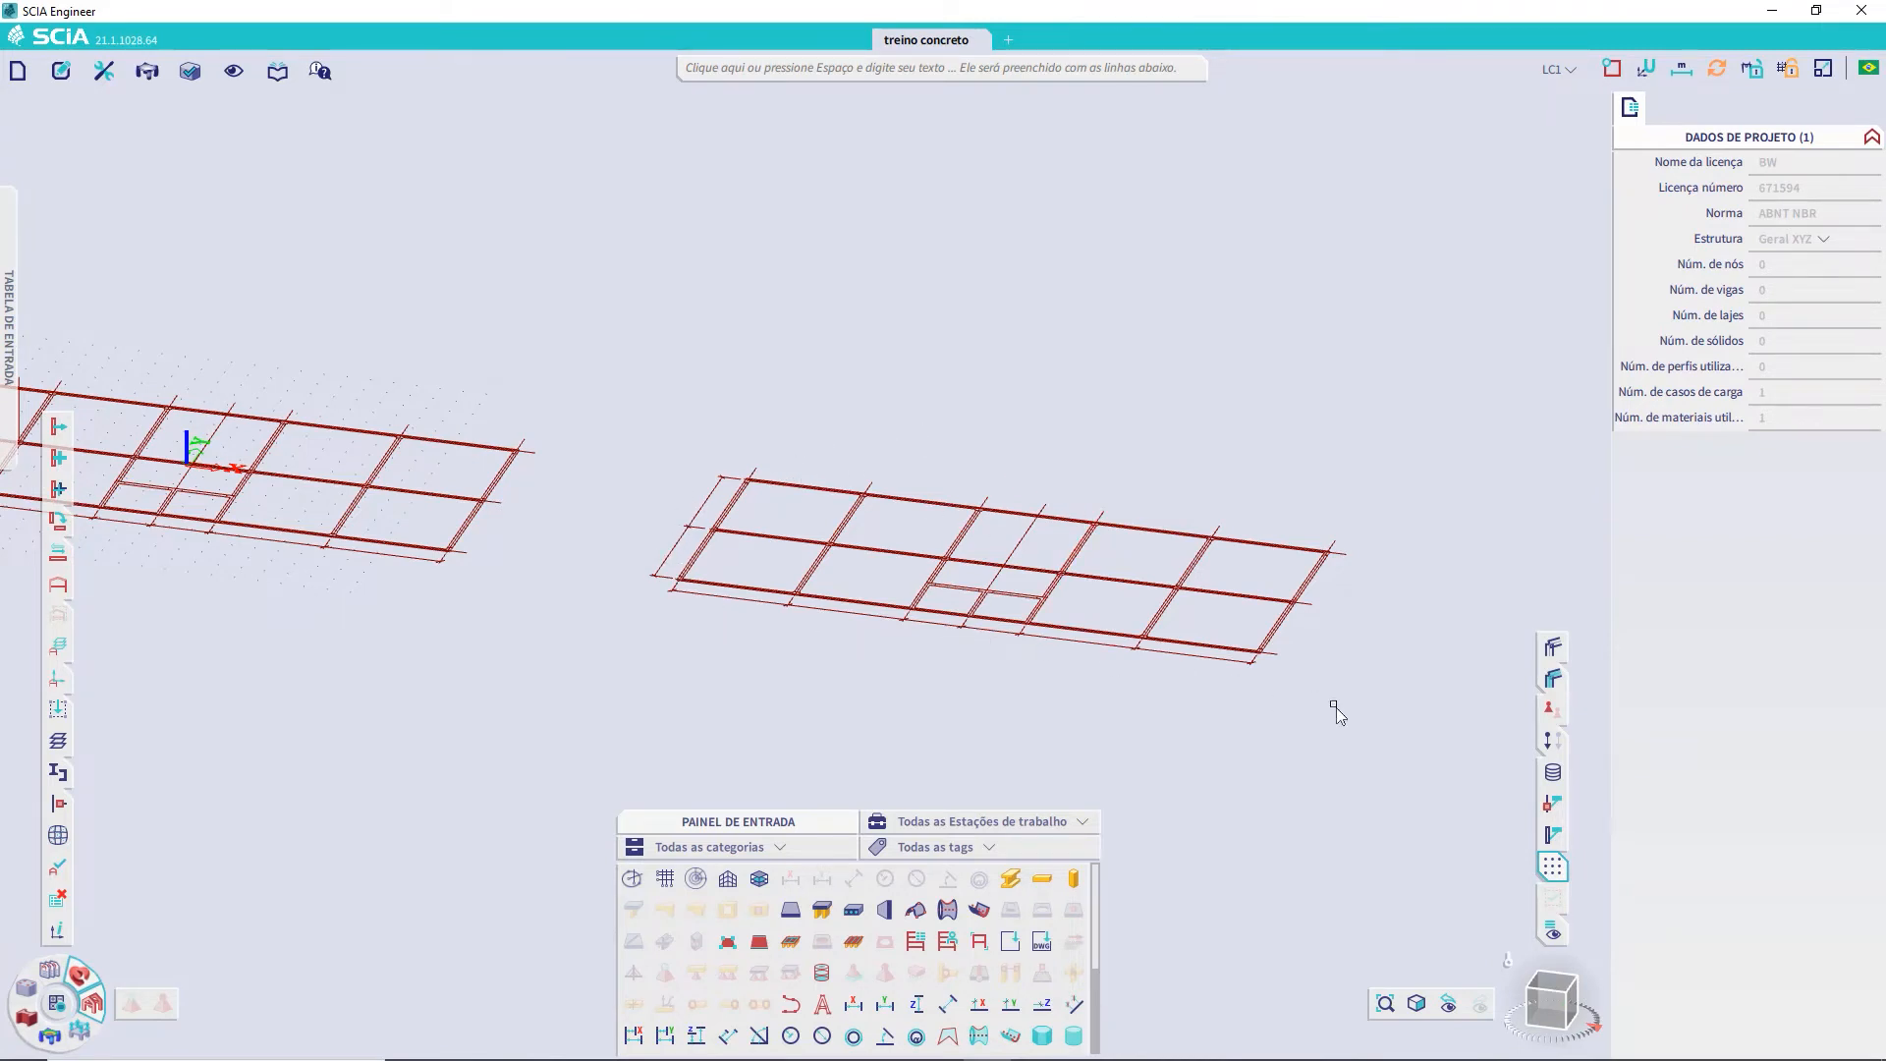
{"action": "left_click_drag", "start_coordinate": [1400, 725], "coordinate": [611, 371]}
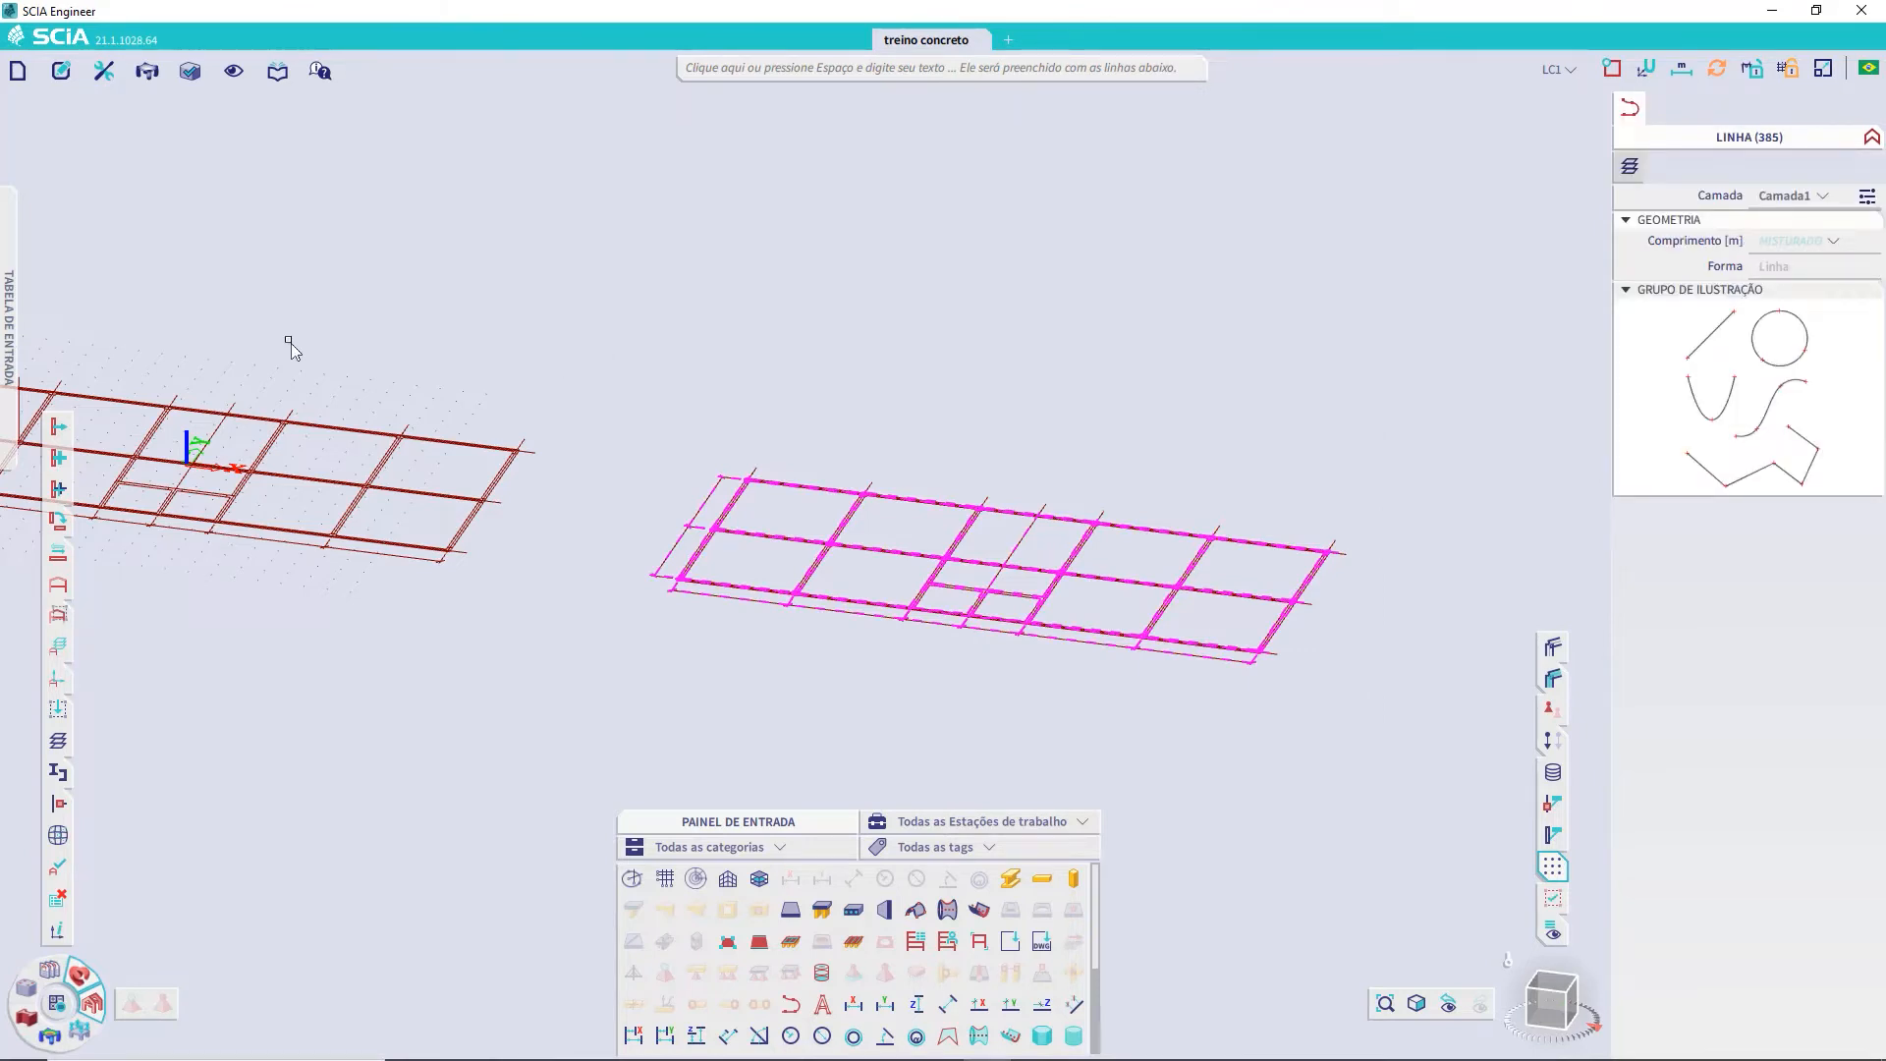
{"action": "left_click", "coordinate": [59, 429]}
{"action": "scroll", "coordinate": [822, 540], "scroll_direction": "up", "scroll_amount": 10}
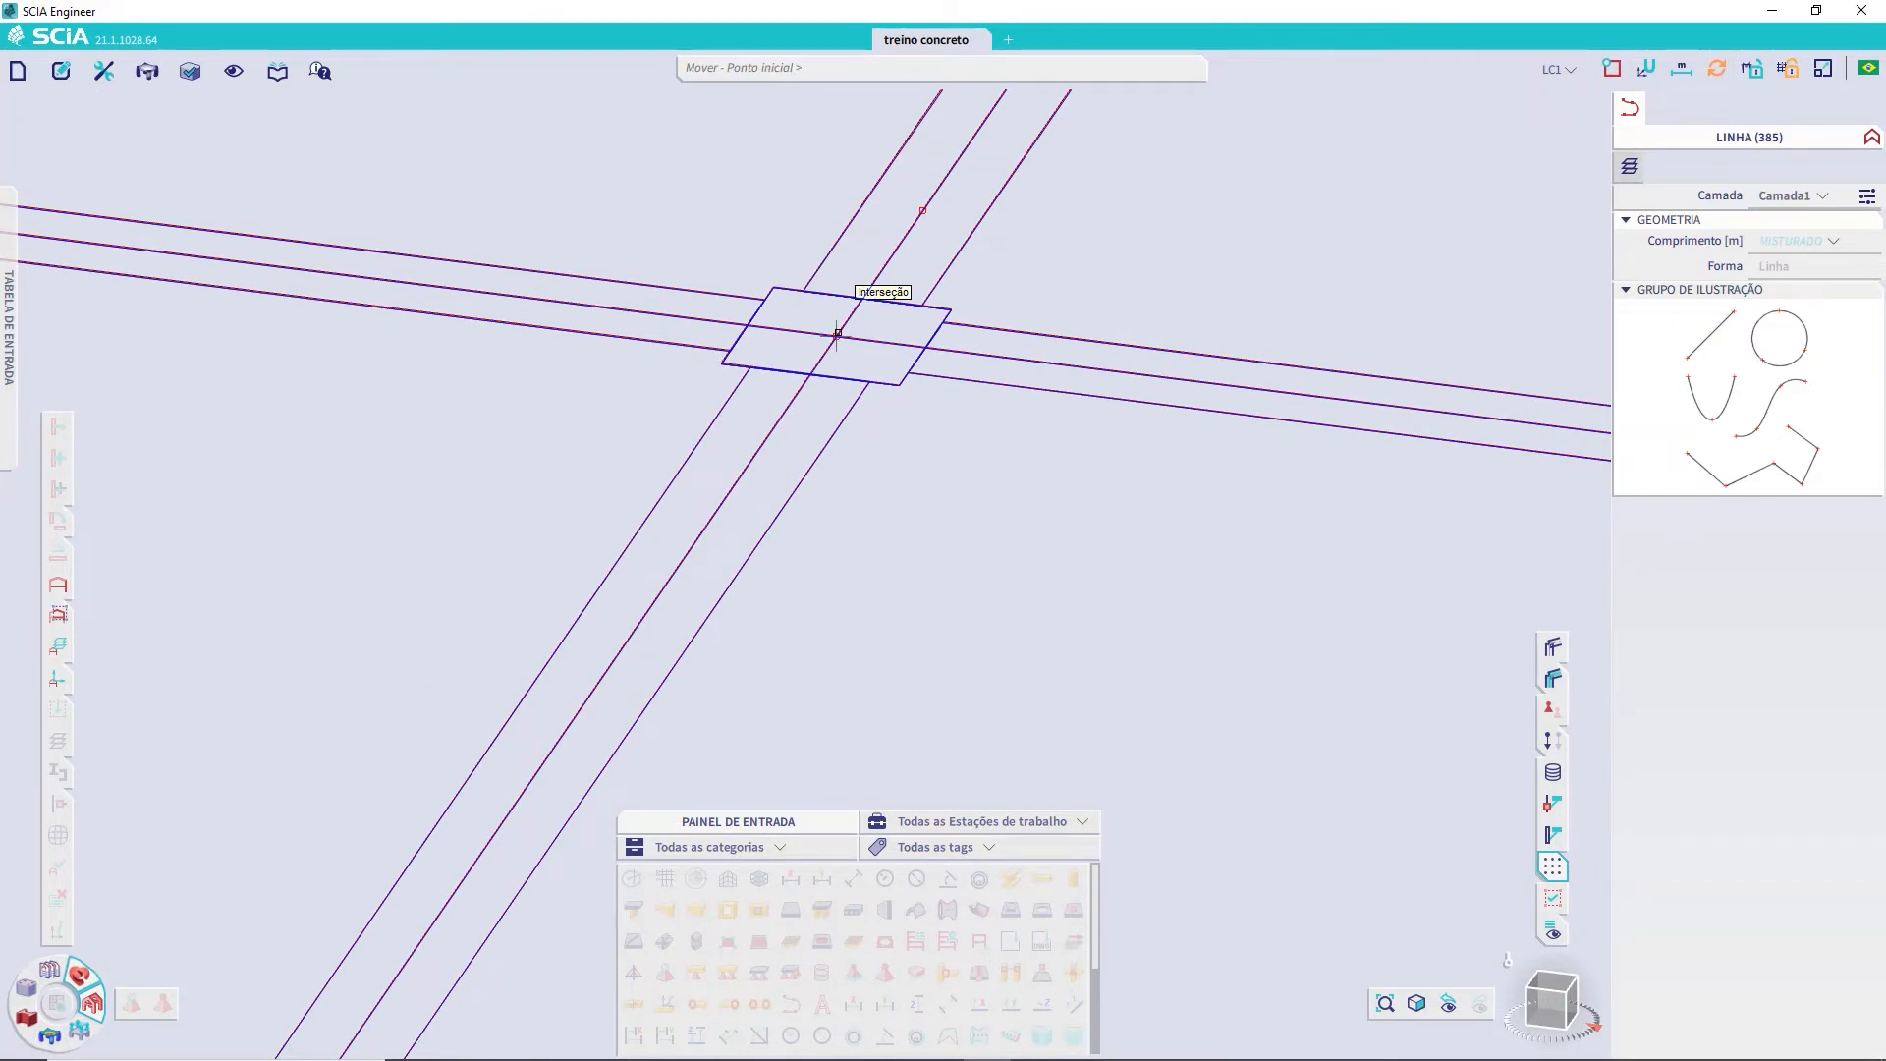
{"action": "left_click", "coordinate": [837, 334]}
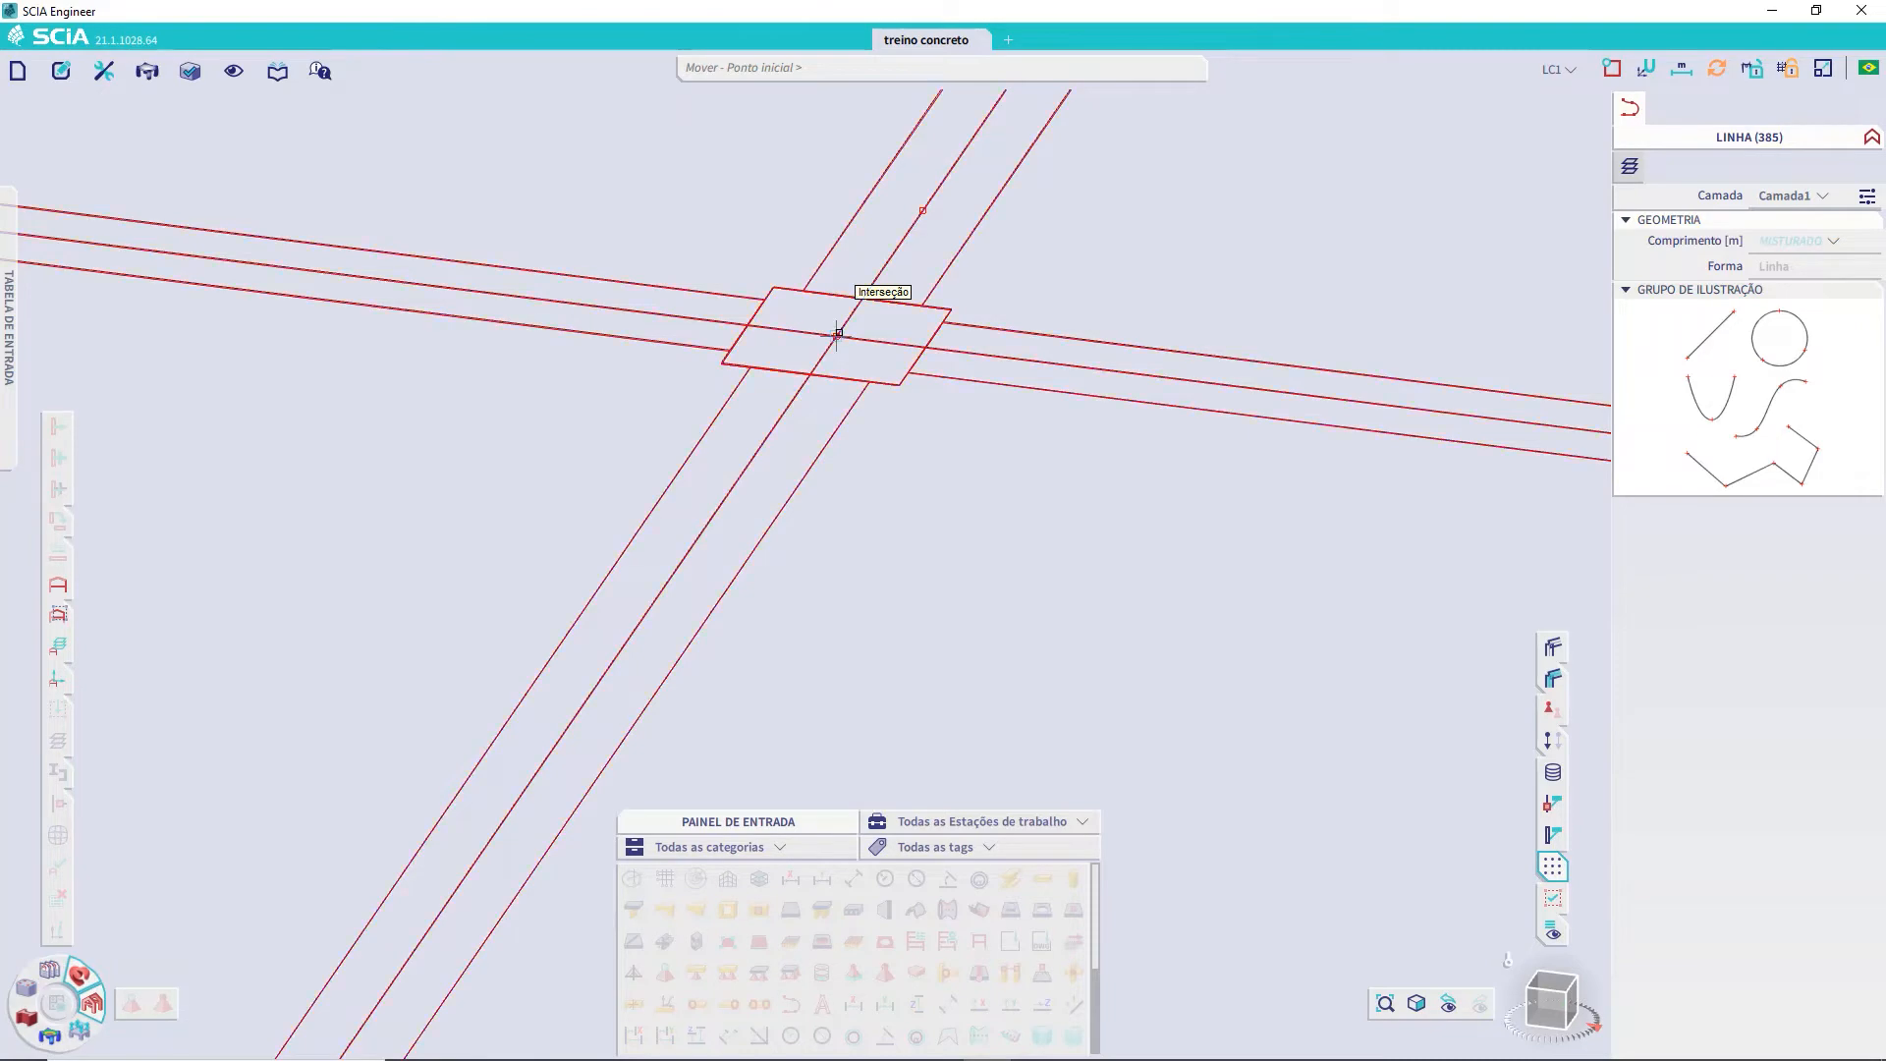
{"action": "scroll", "coordinate": [688, 492], "scroll_direction": "down", "scroll_amount": 10}
{"action": "middle_click_drag", "start_coordinate": [466, 591], "coordinate": [821, 733]}
{"action": "scroll", "coordinate": [653, 660], "scroll_direction": "up", "scroll_amount": 8}
{"action": "scroll", "coordinate": [544, 513], "scroll_direction": "up", "scroll_amount": 5}
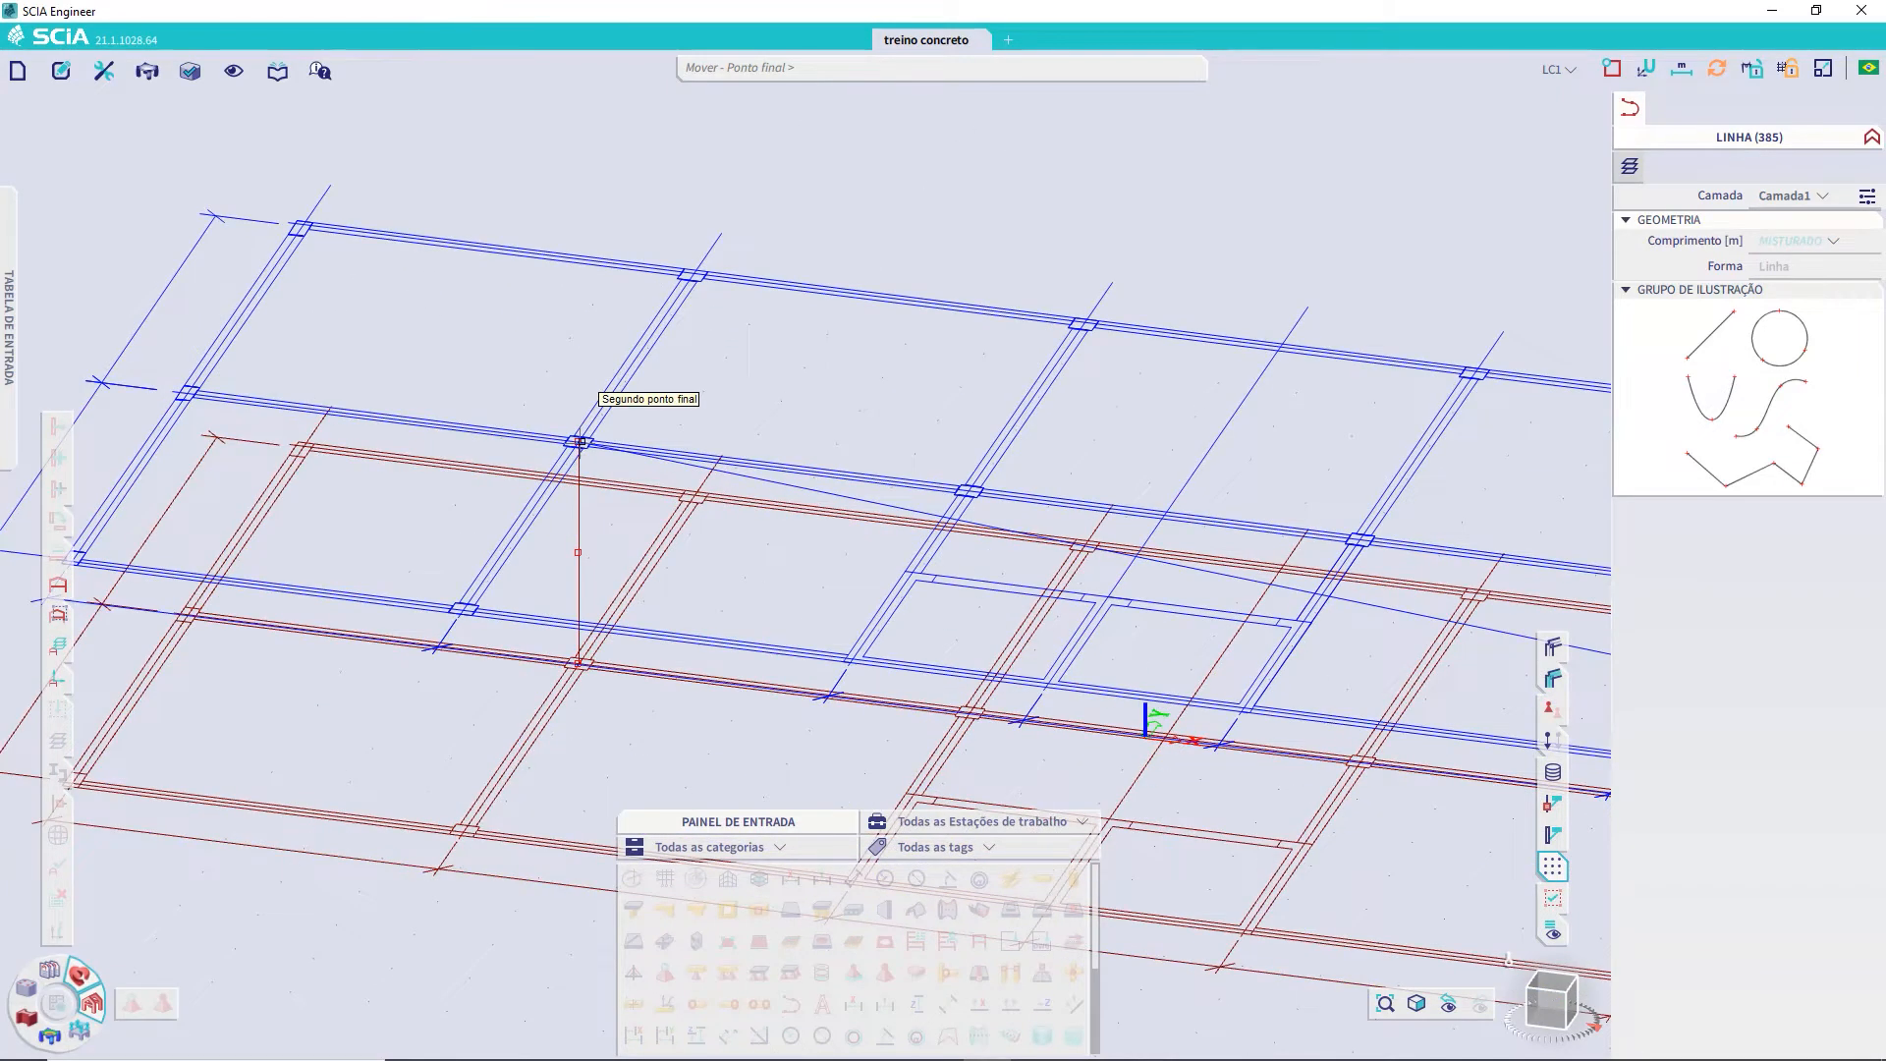
{"action": "left_click", "coordinate": [579, 442]}
{"action": "key", "text": "Escape"}
{"action": "scroll", "coordinate": [645, 413], "scroll_direction": "down", "scroll_amount": 8}
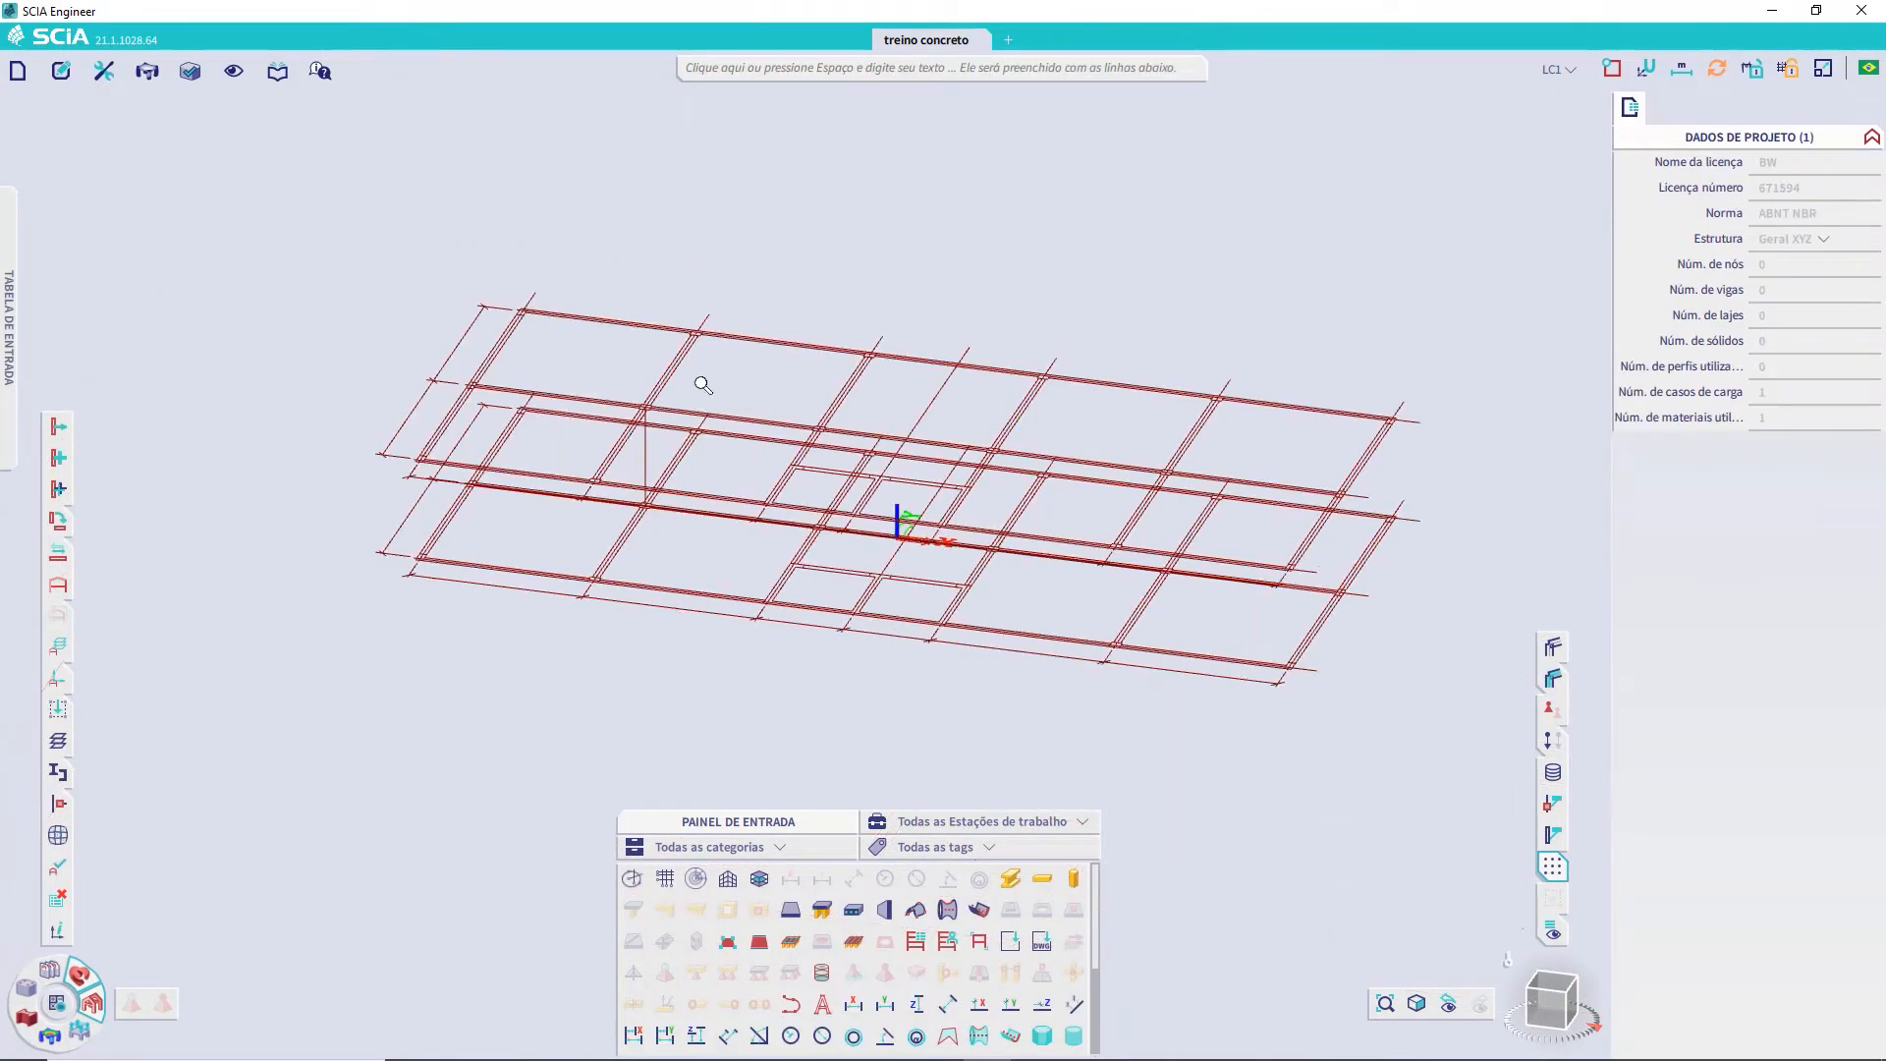
Select the ground-level floor plan and copy it about 35 m along the X direction, and end the copying
{"action": "right_click", "coordinate": [813, 543]}
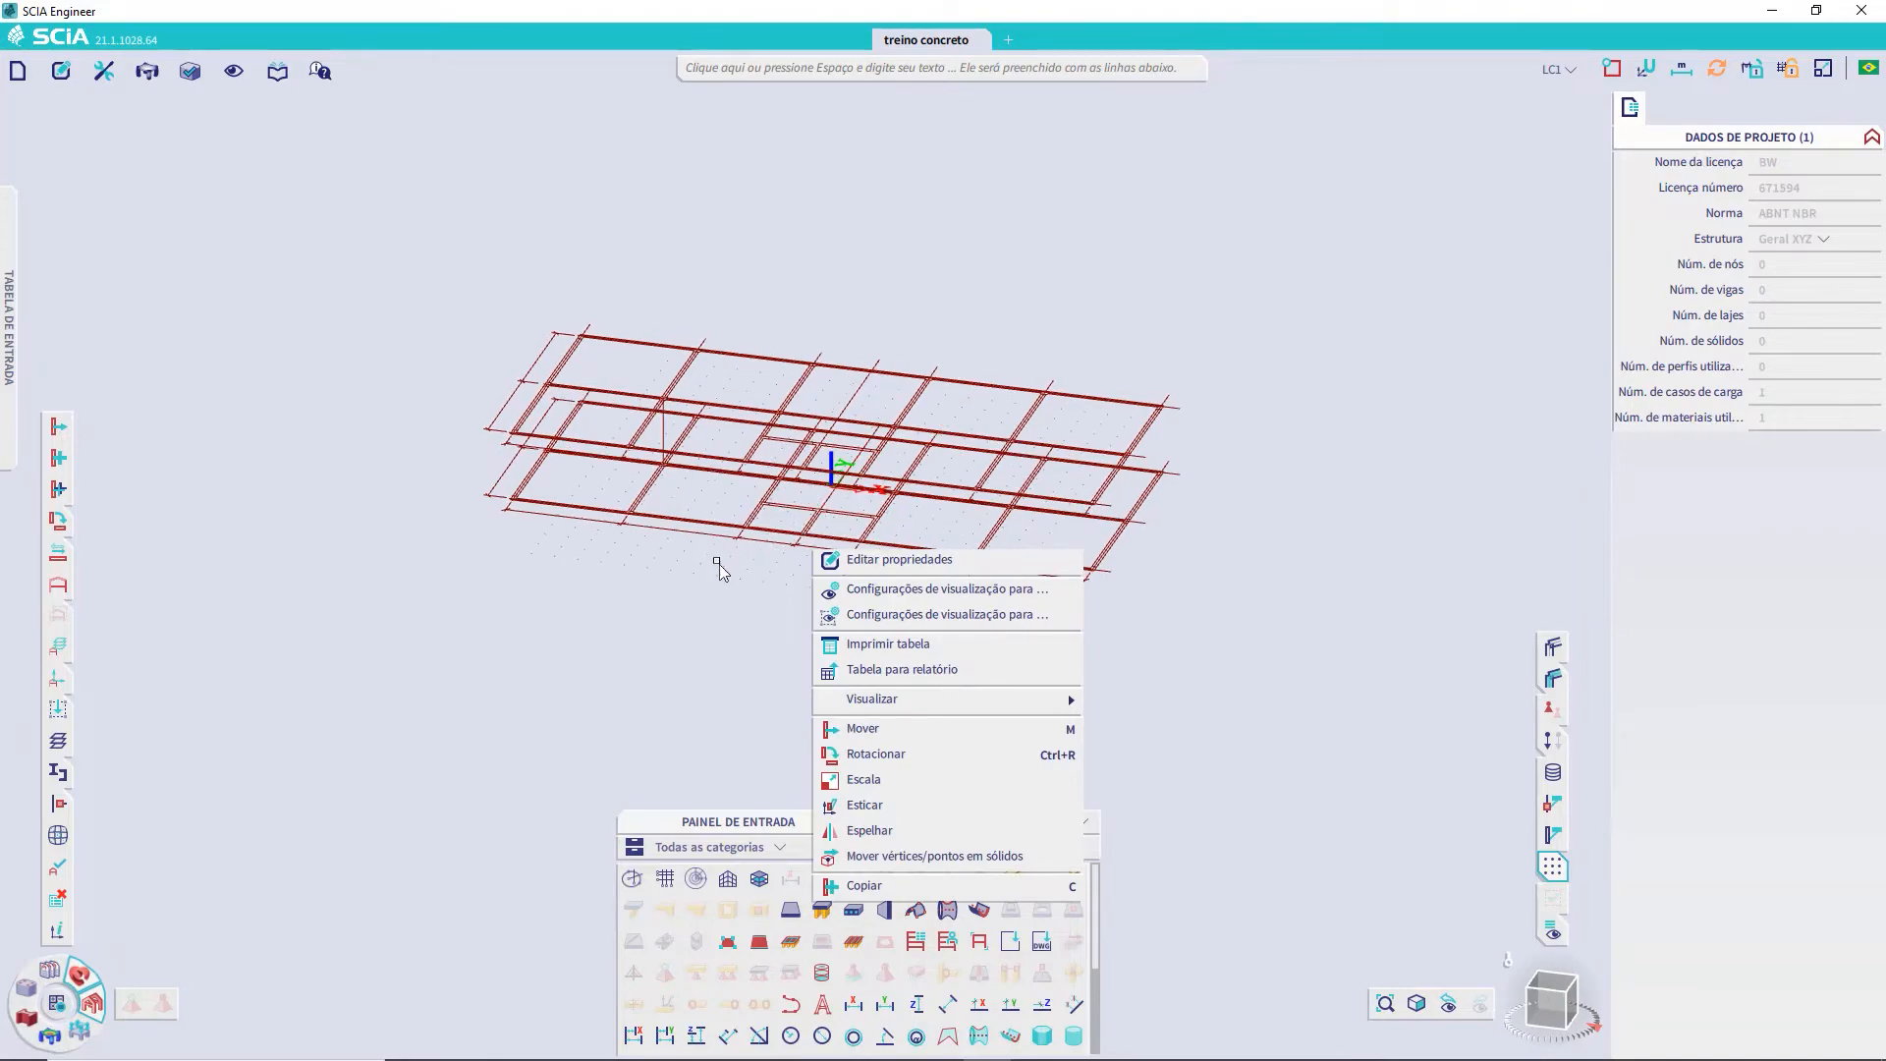
{"action": "left_click", "coordinate": [786, 604]}
{"action": "right_click_drag", "start_coordinate": [784, 599], "coordinate": [623, 540], "text": "ctrl"}
{"action": "left_click_drag", "start_coordinate": [462, 458], "coordinate": [1276, 531]}
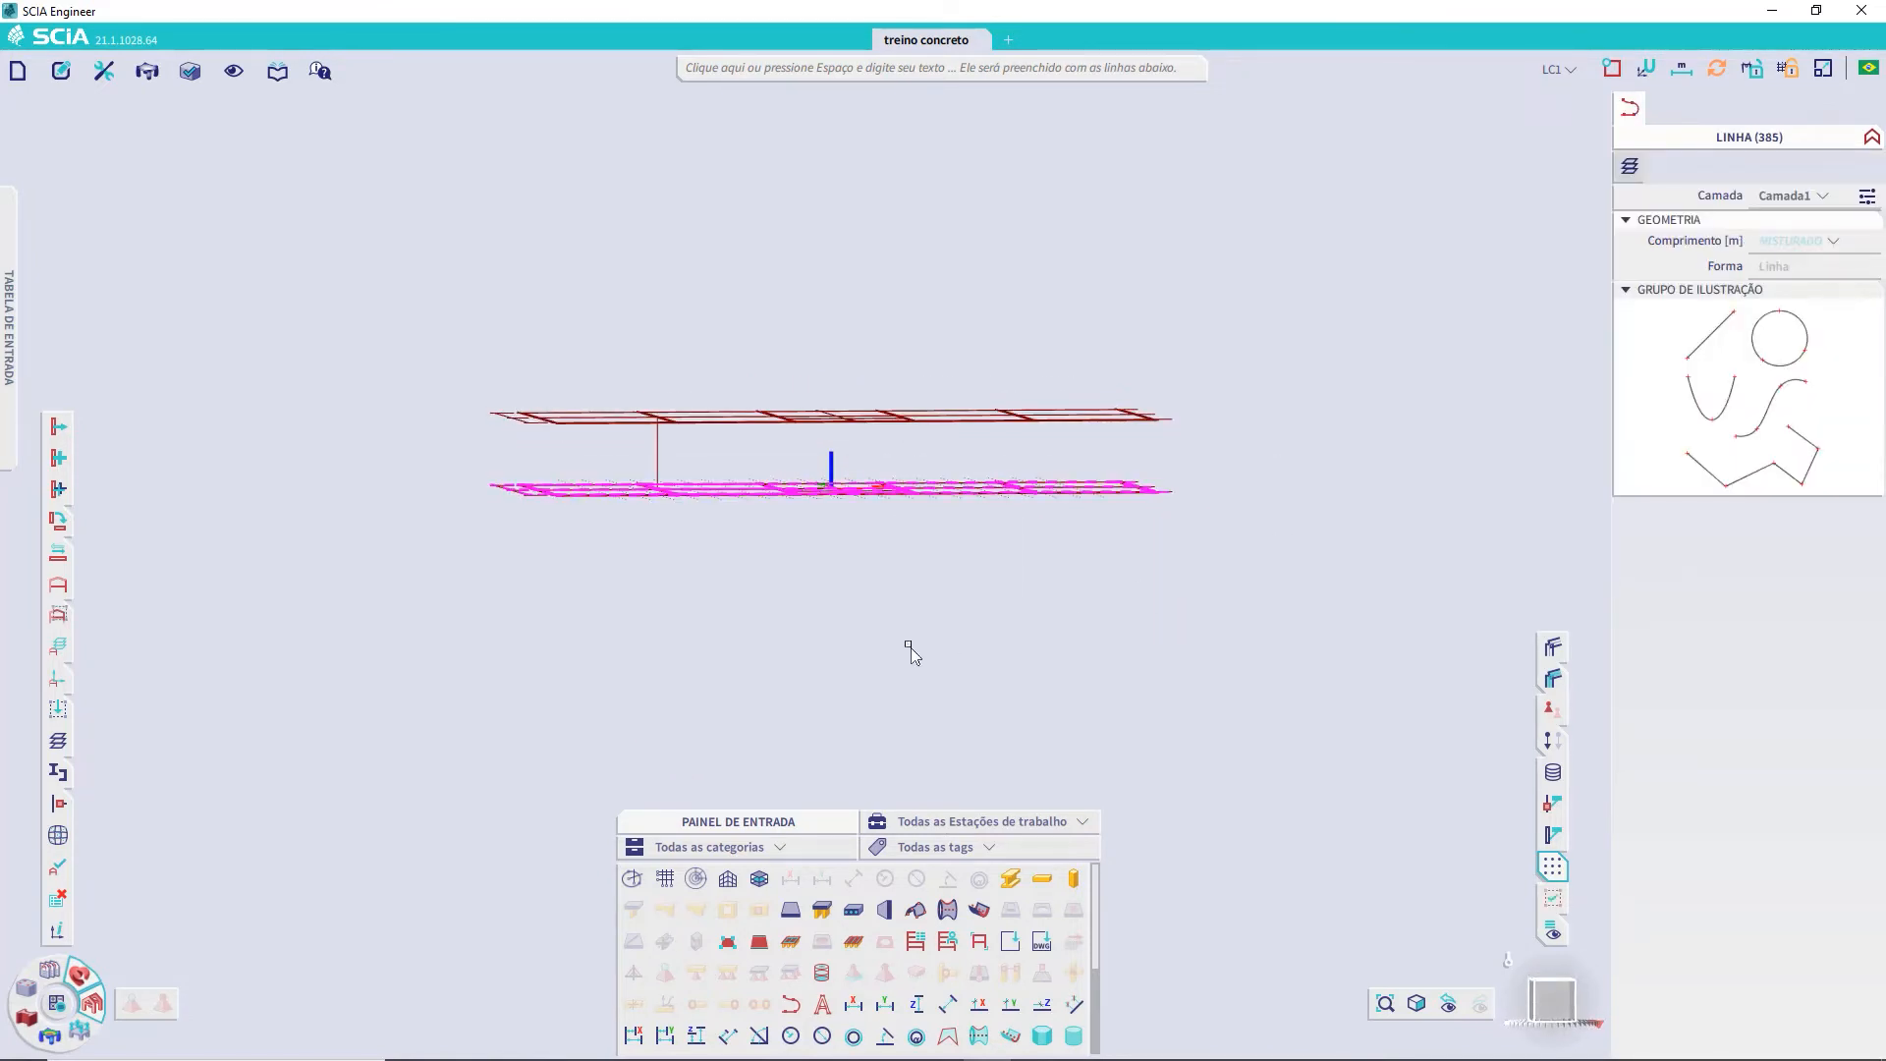
{"action": "key", "text": "ctrl+c"}
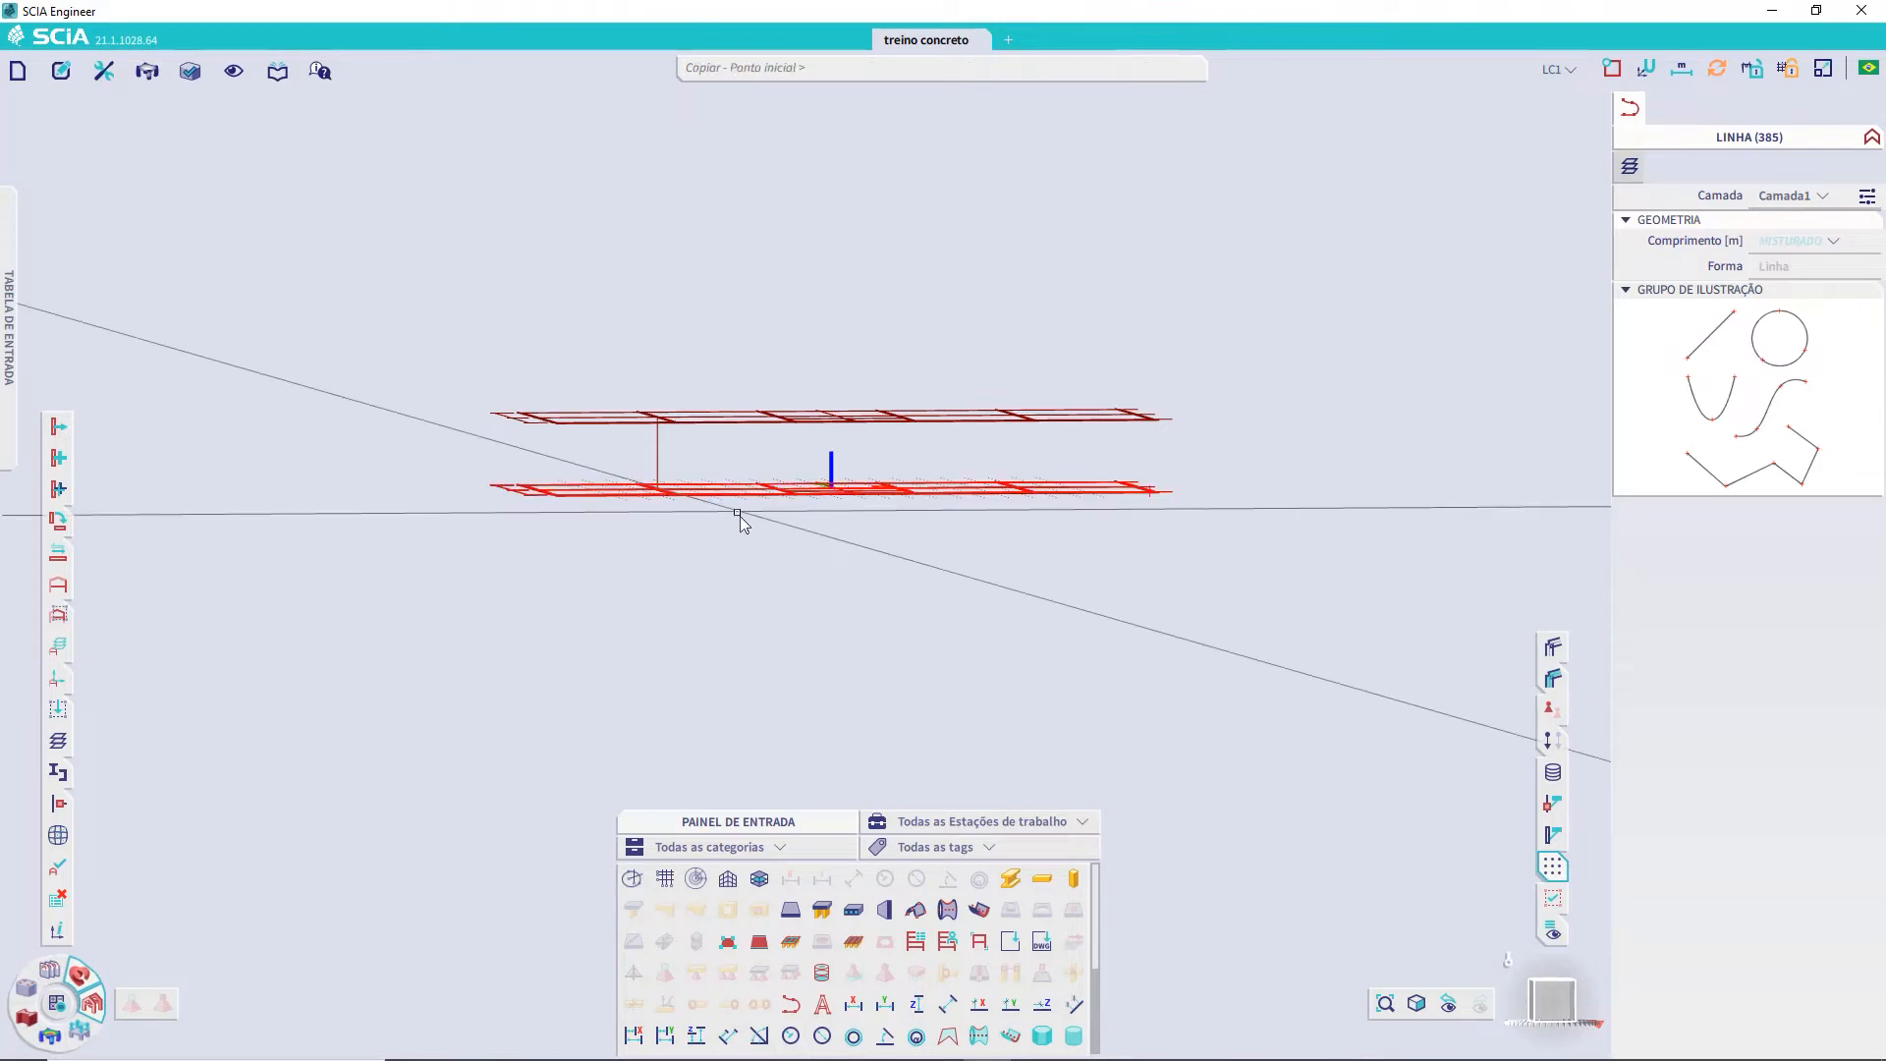
{"action": "right_click_drag", "start_coordinate": [767, 561], "coordinate": [752, 584], "text": "ctrl"}
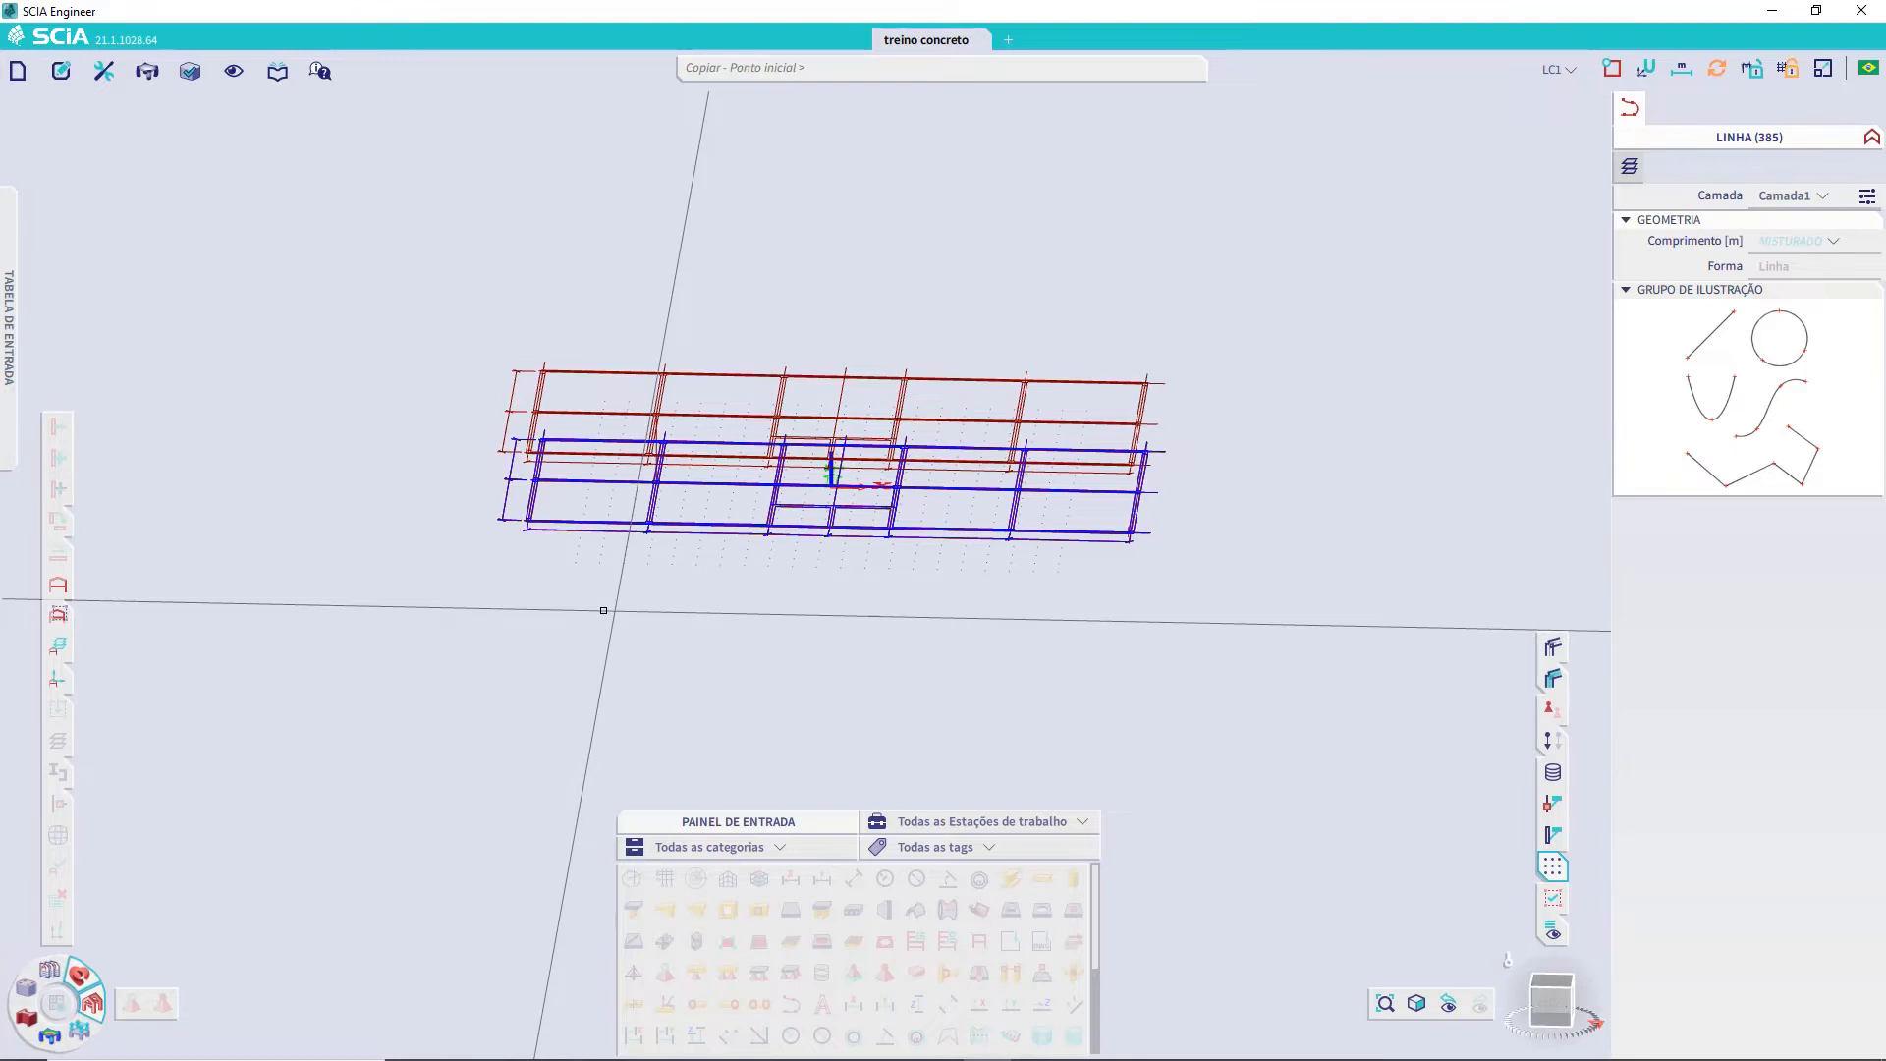
{"action": "left_click", "coordinate": [565, 618]}
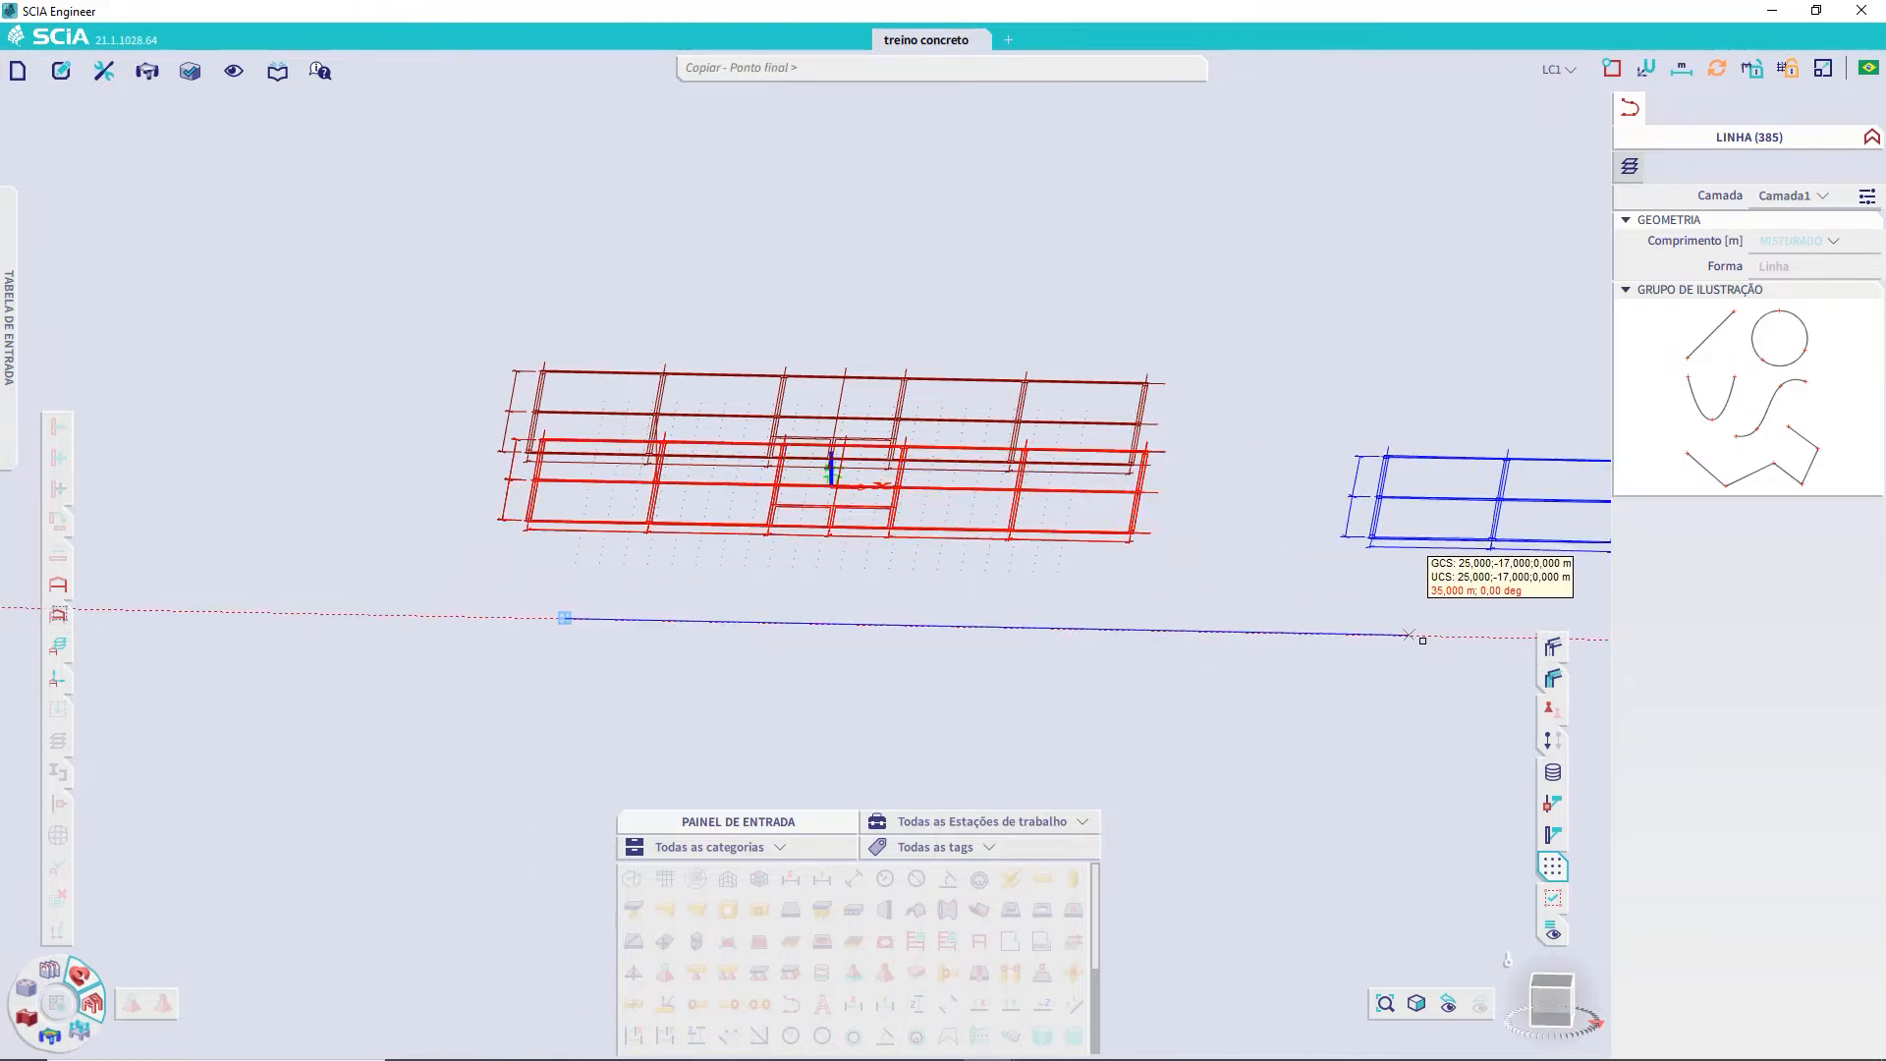
{"action": "left_click", "coordinate": [1455, 637]}
{"action": "key", "text": "Escape"}
Select the new floor plan copy and set up a 90-degree rotation with the axis defined by cursor
{"action": "middle_click_drag", "start_coordinate": [1448, 652], "coordinate": [510, 636]}
{"action": "right_click_drag", "start_coordinate": [627, 648], "coordinate": [745, 602], "text": "ctrl"}
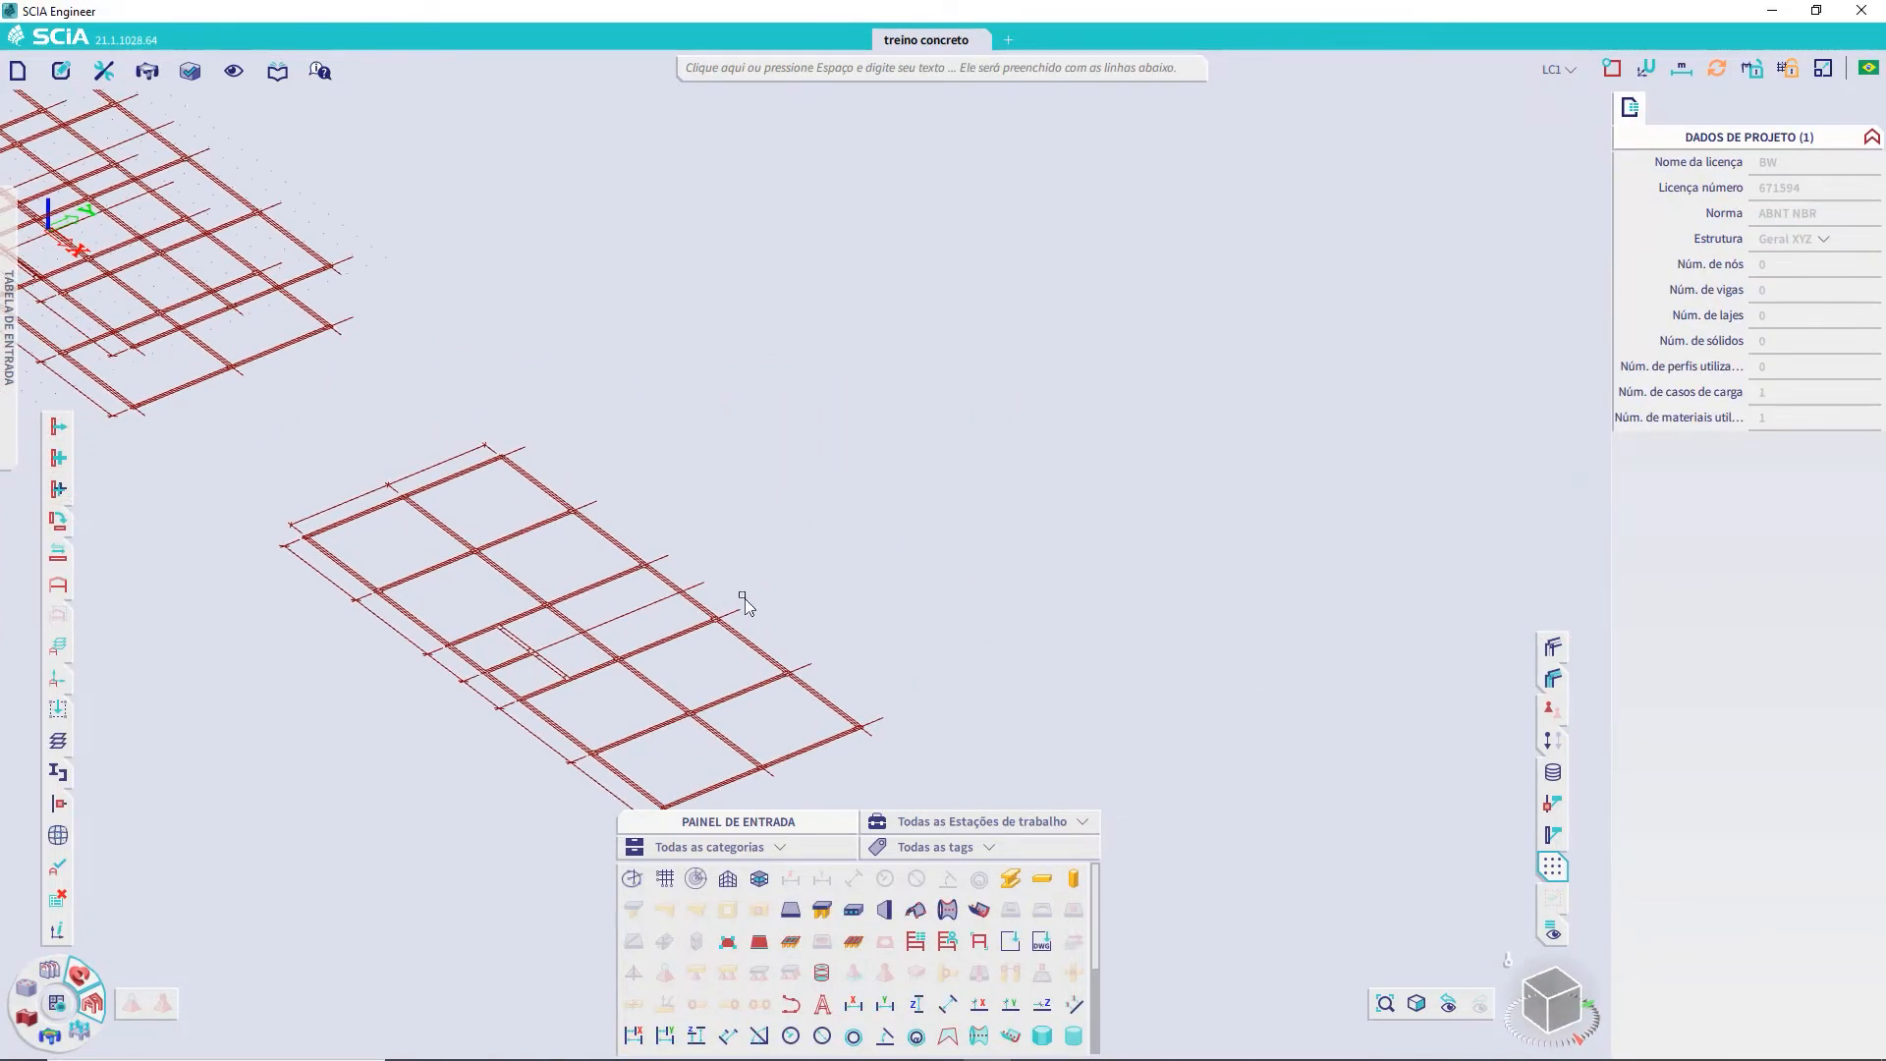
{"action": "middle_click_drag", "start_coordinate": [797, 604], "coordinate": [890, 419]}
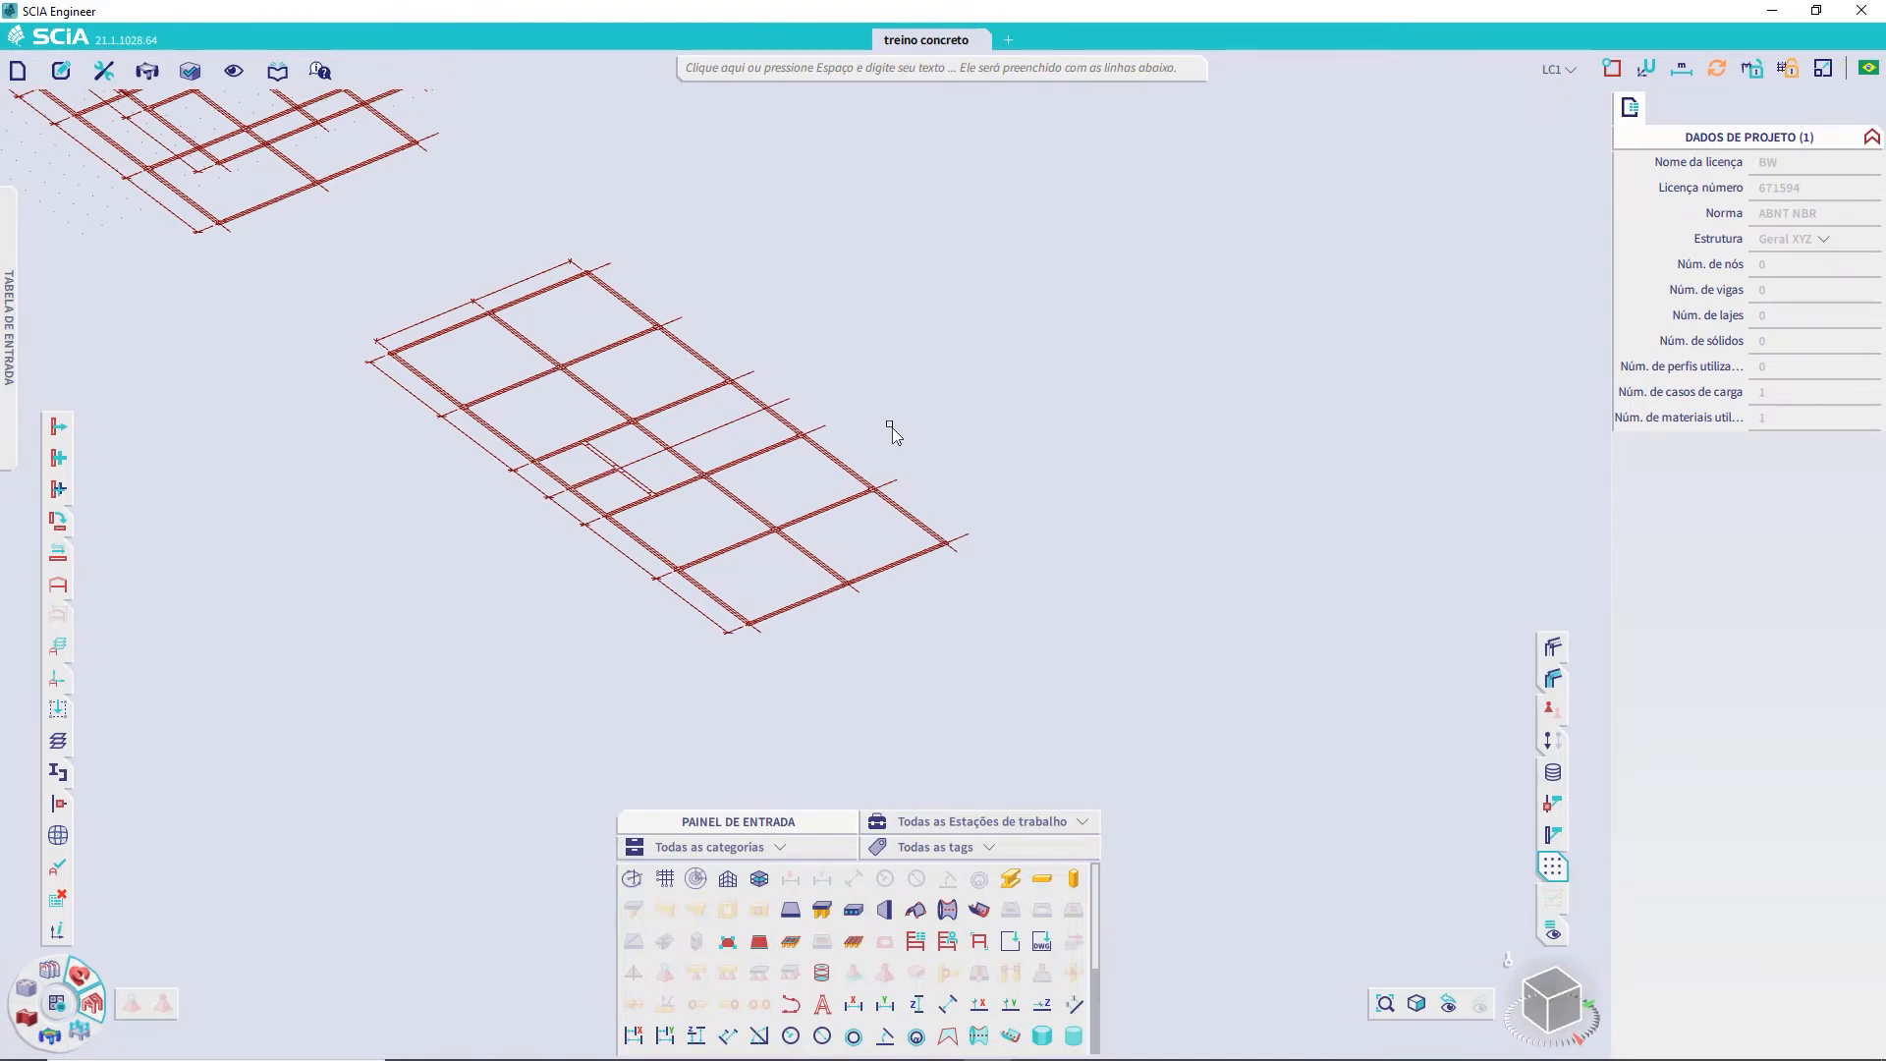
{"action": "left_click_drag", "start_coordinate": [1056, 703], "coordinate": [344, 233]}
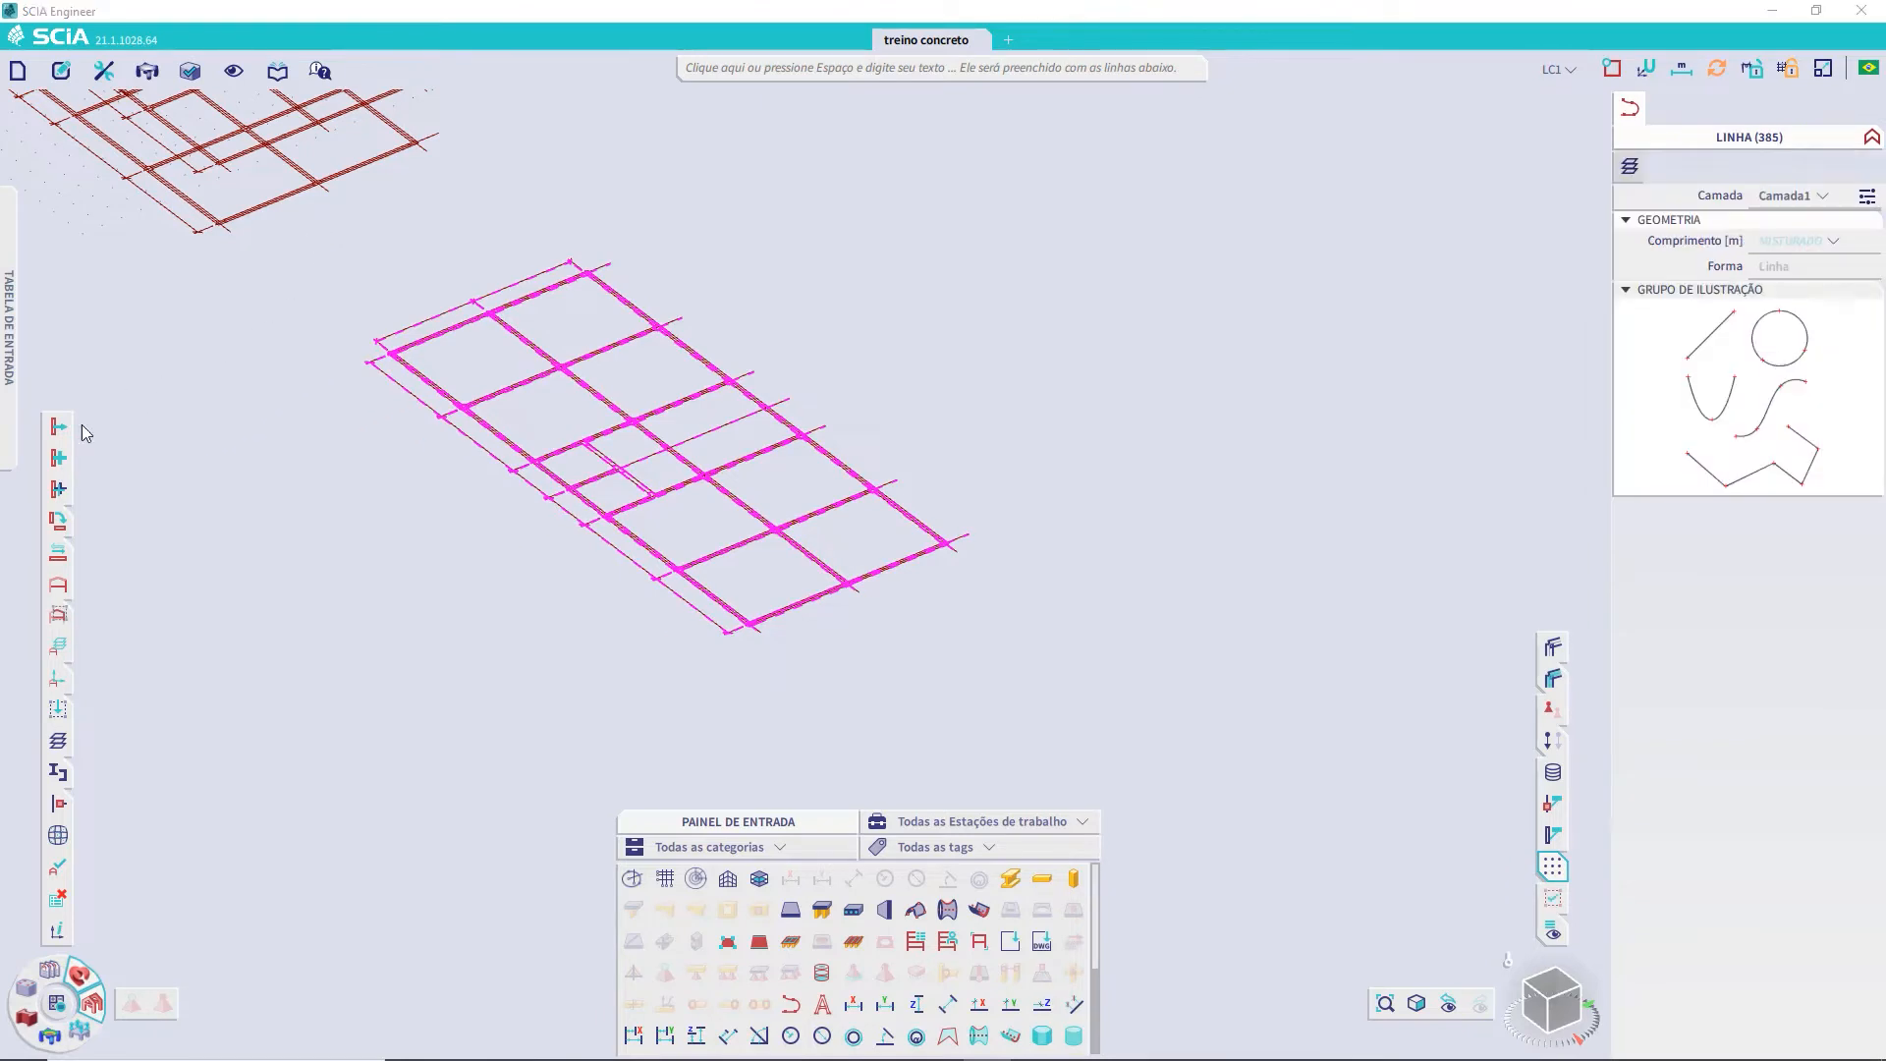
{"action": "mouse_move", "coordinate": [61, 524]}
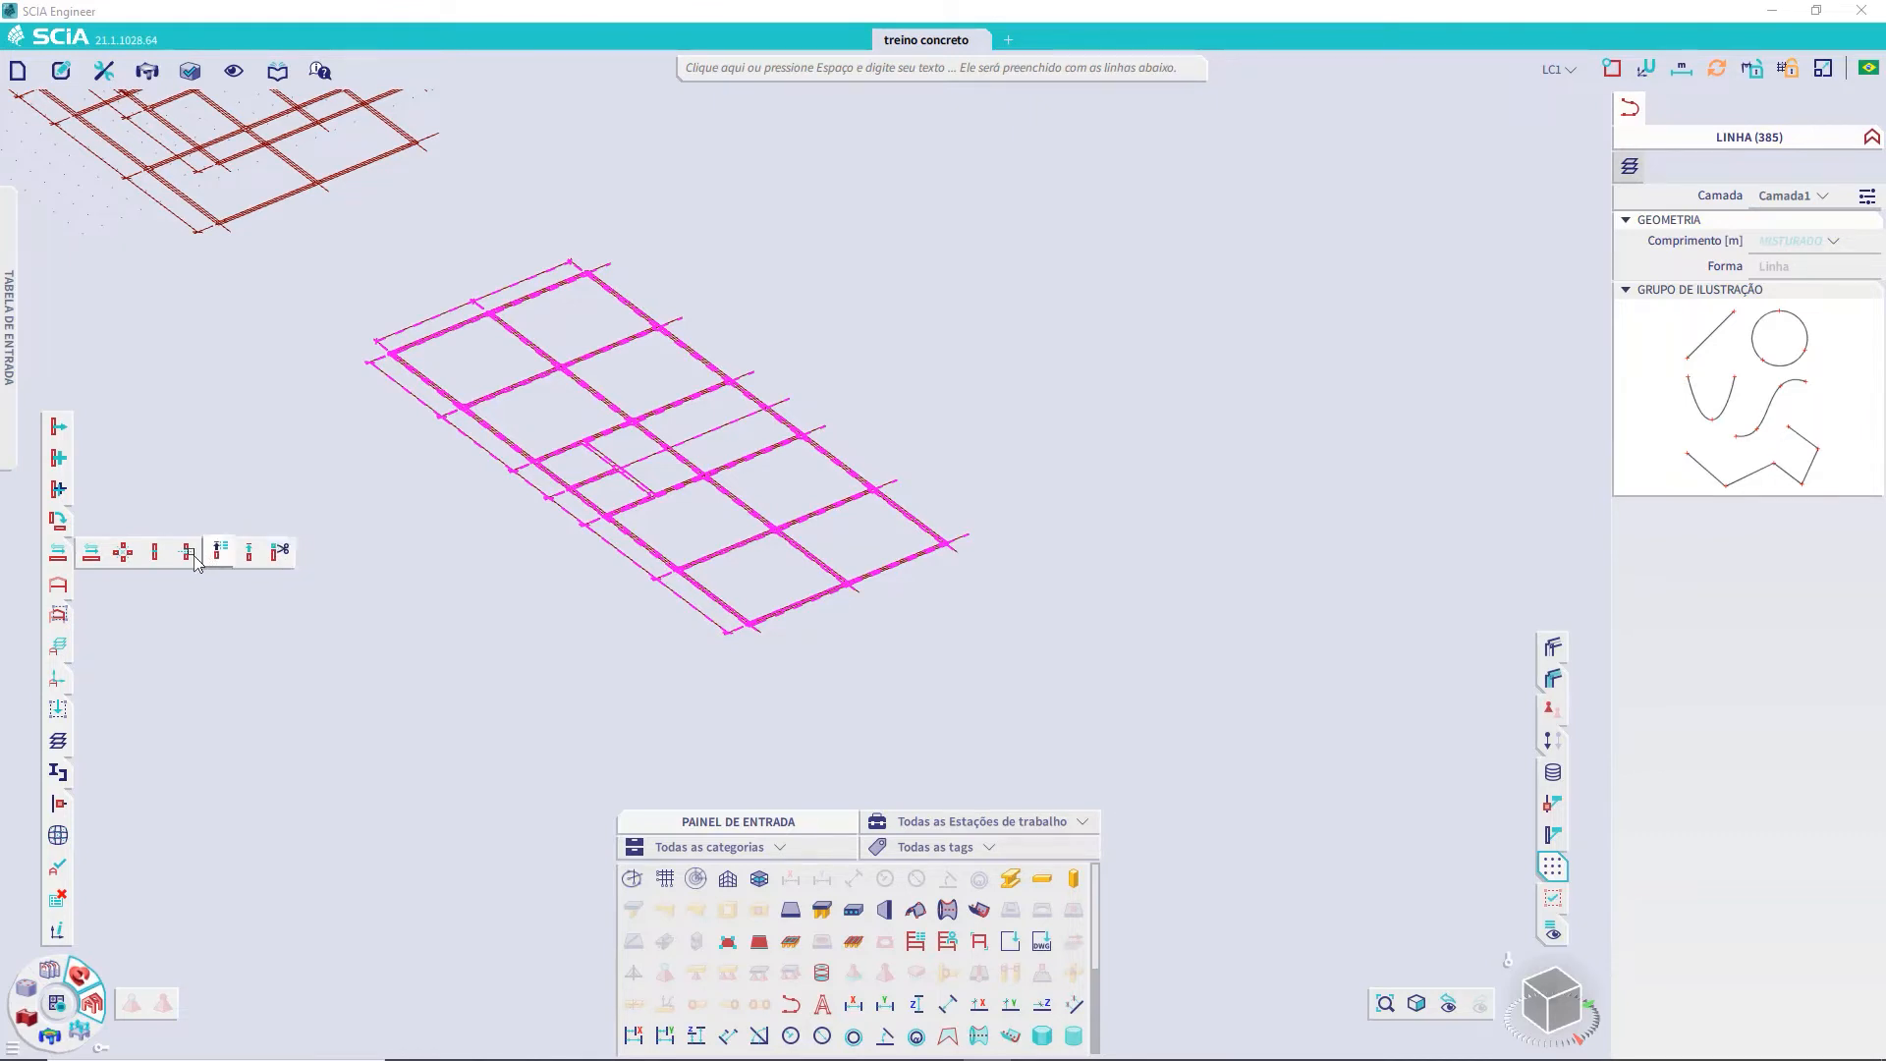
{"action": "left_click", "coordinate": [250, 553]}
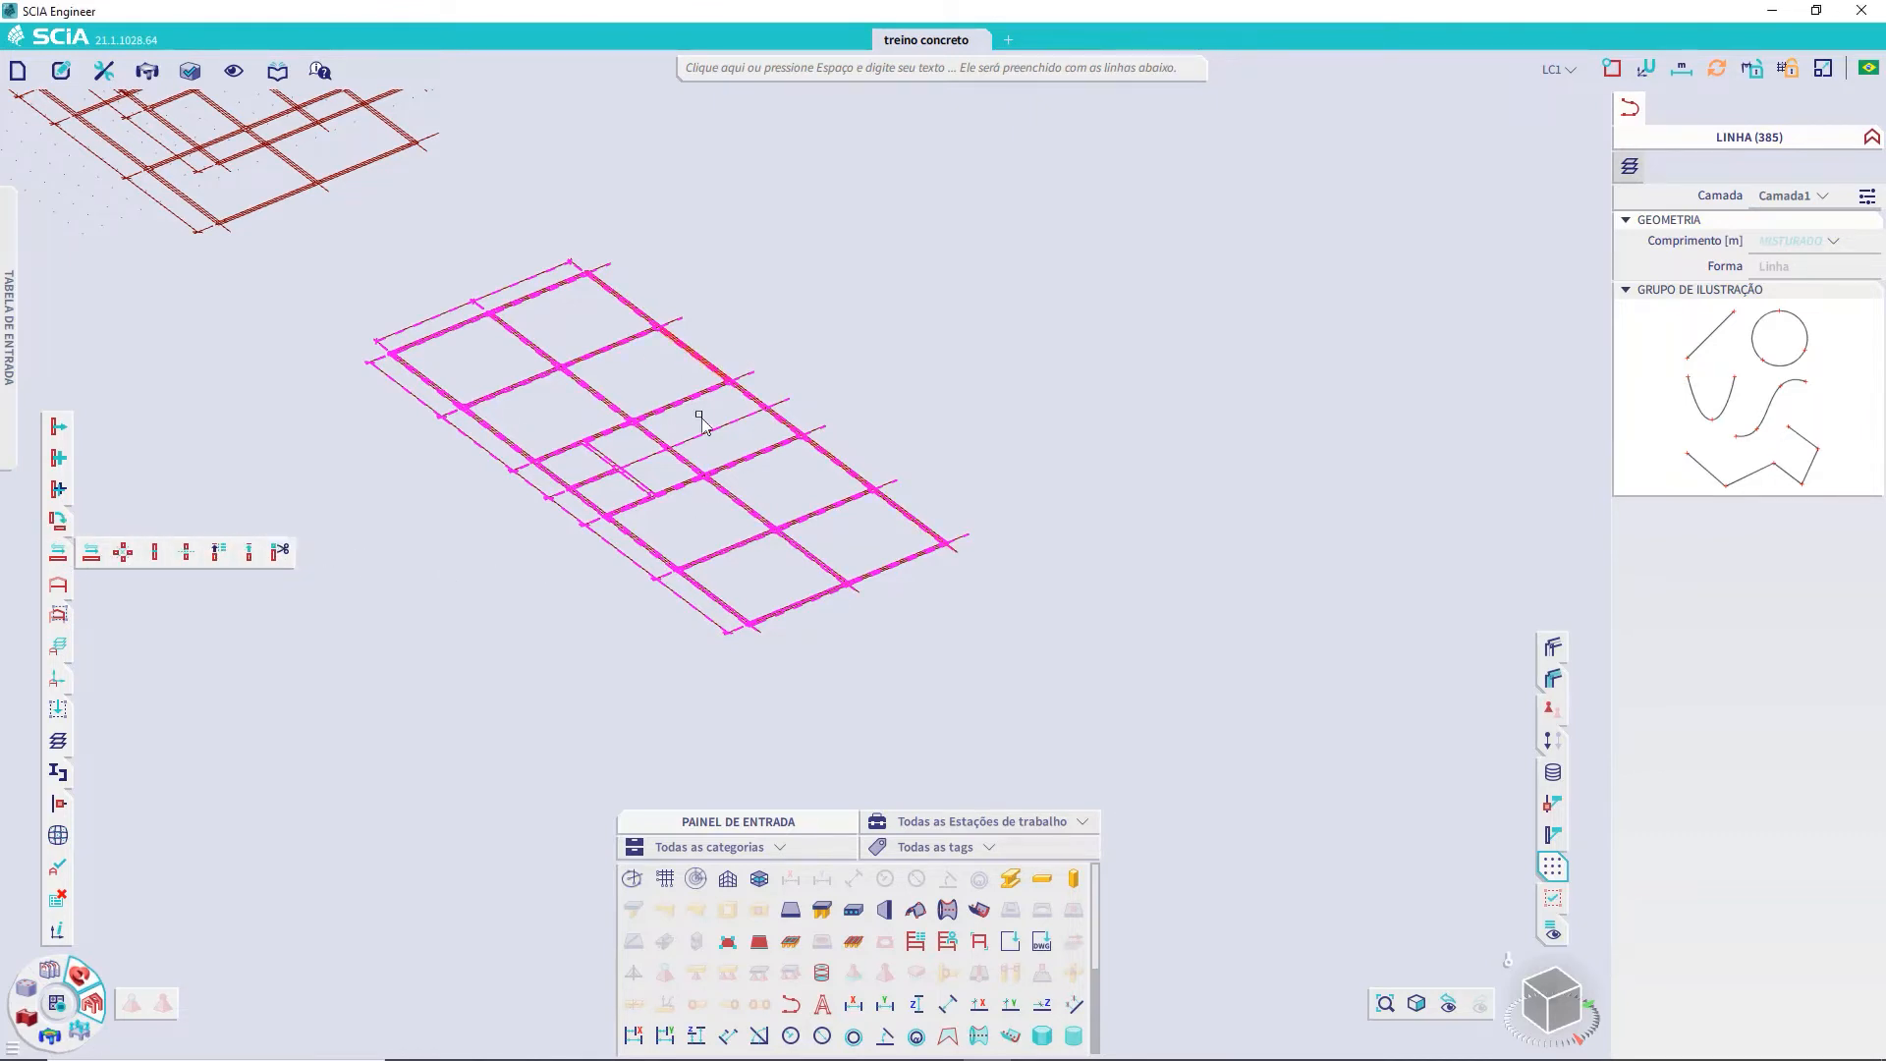
{"action": "left_click", "coordinate": [173, 552]}
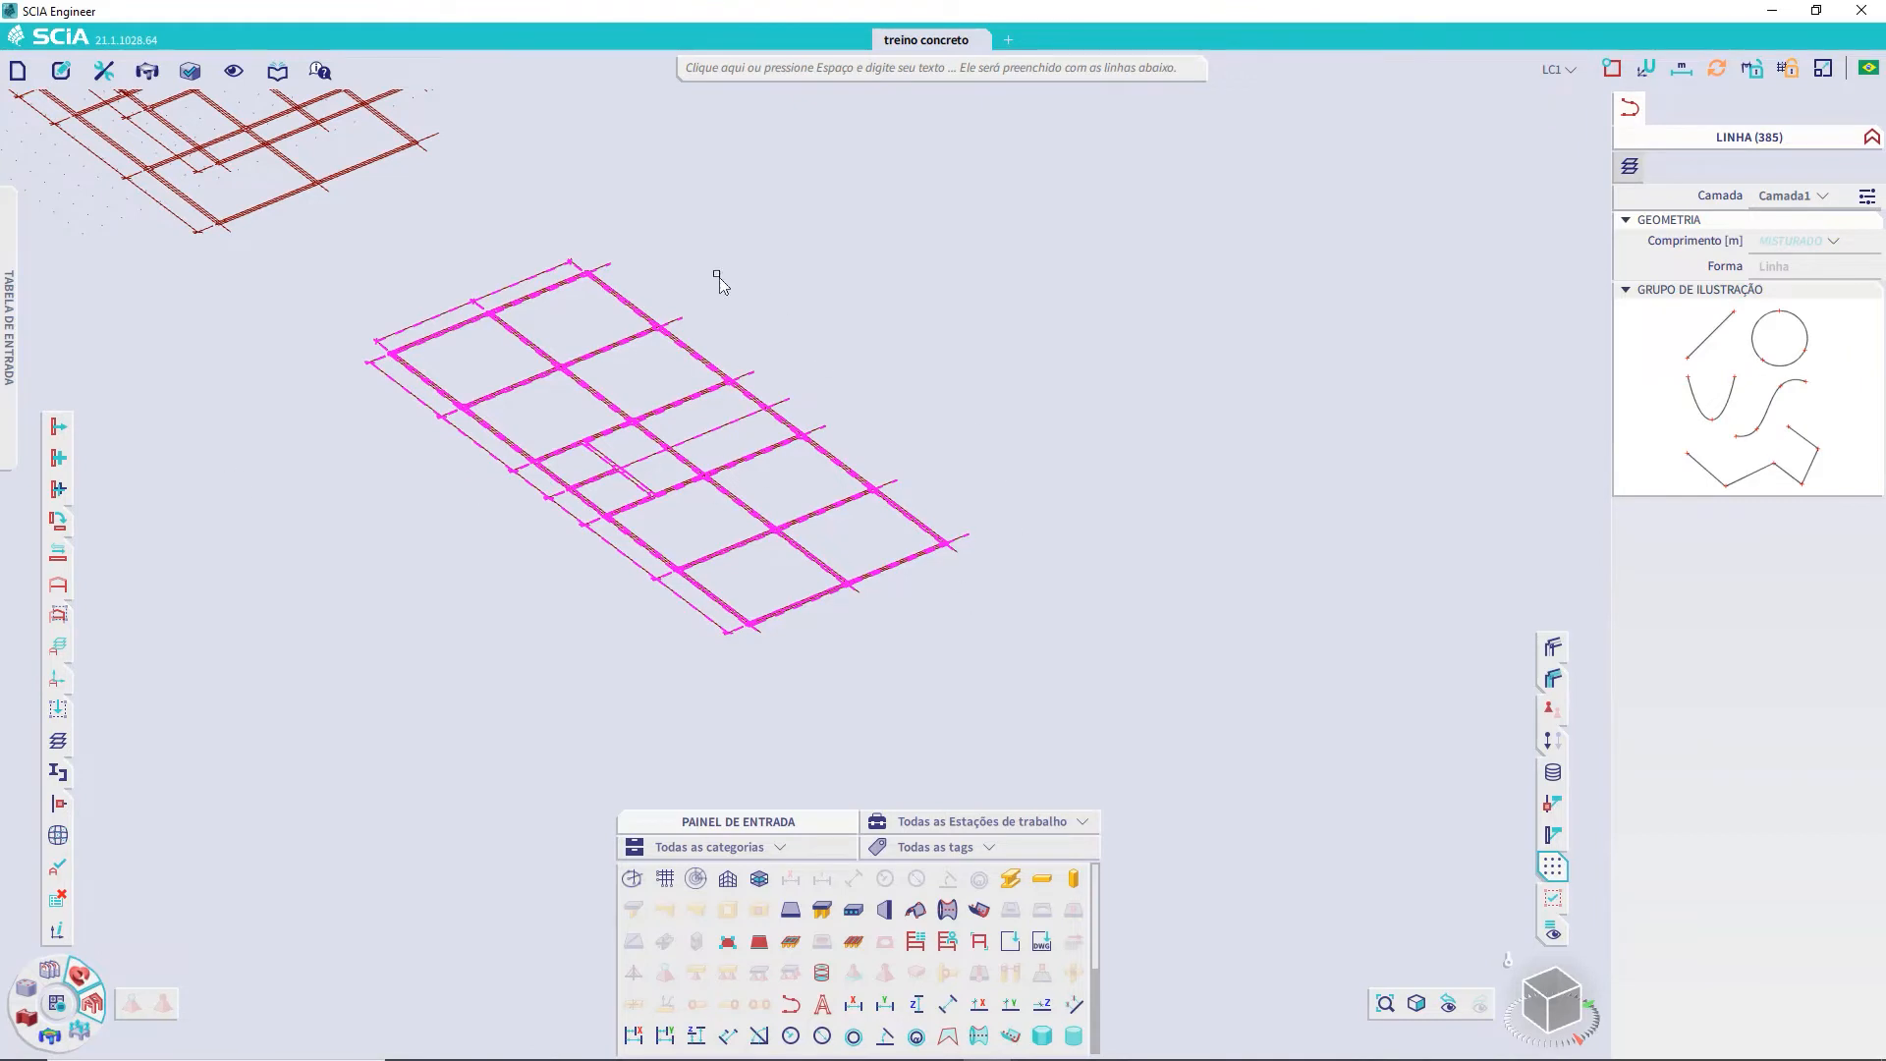
{"action": "left_click", "coordinate": [60, 521]}
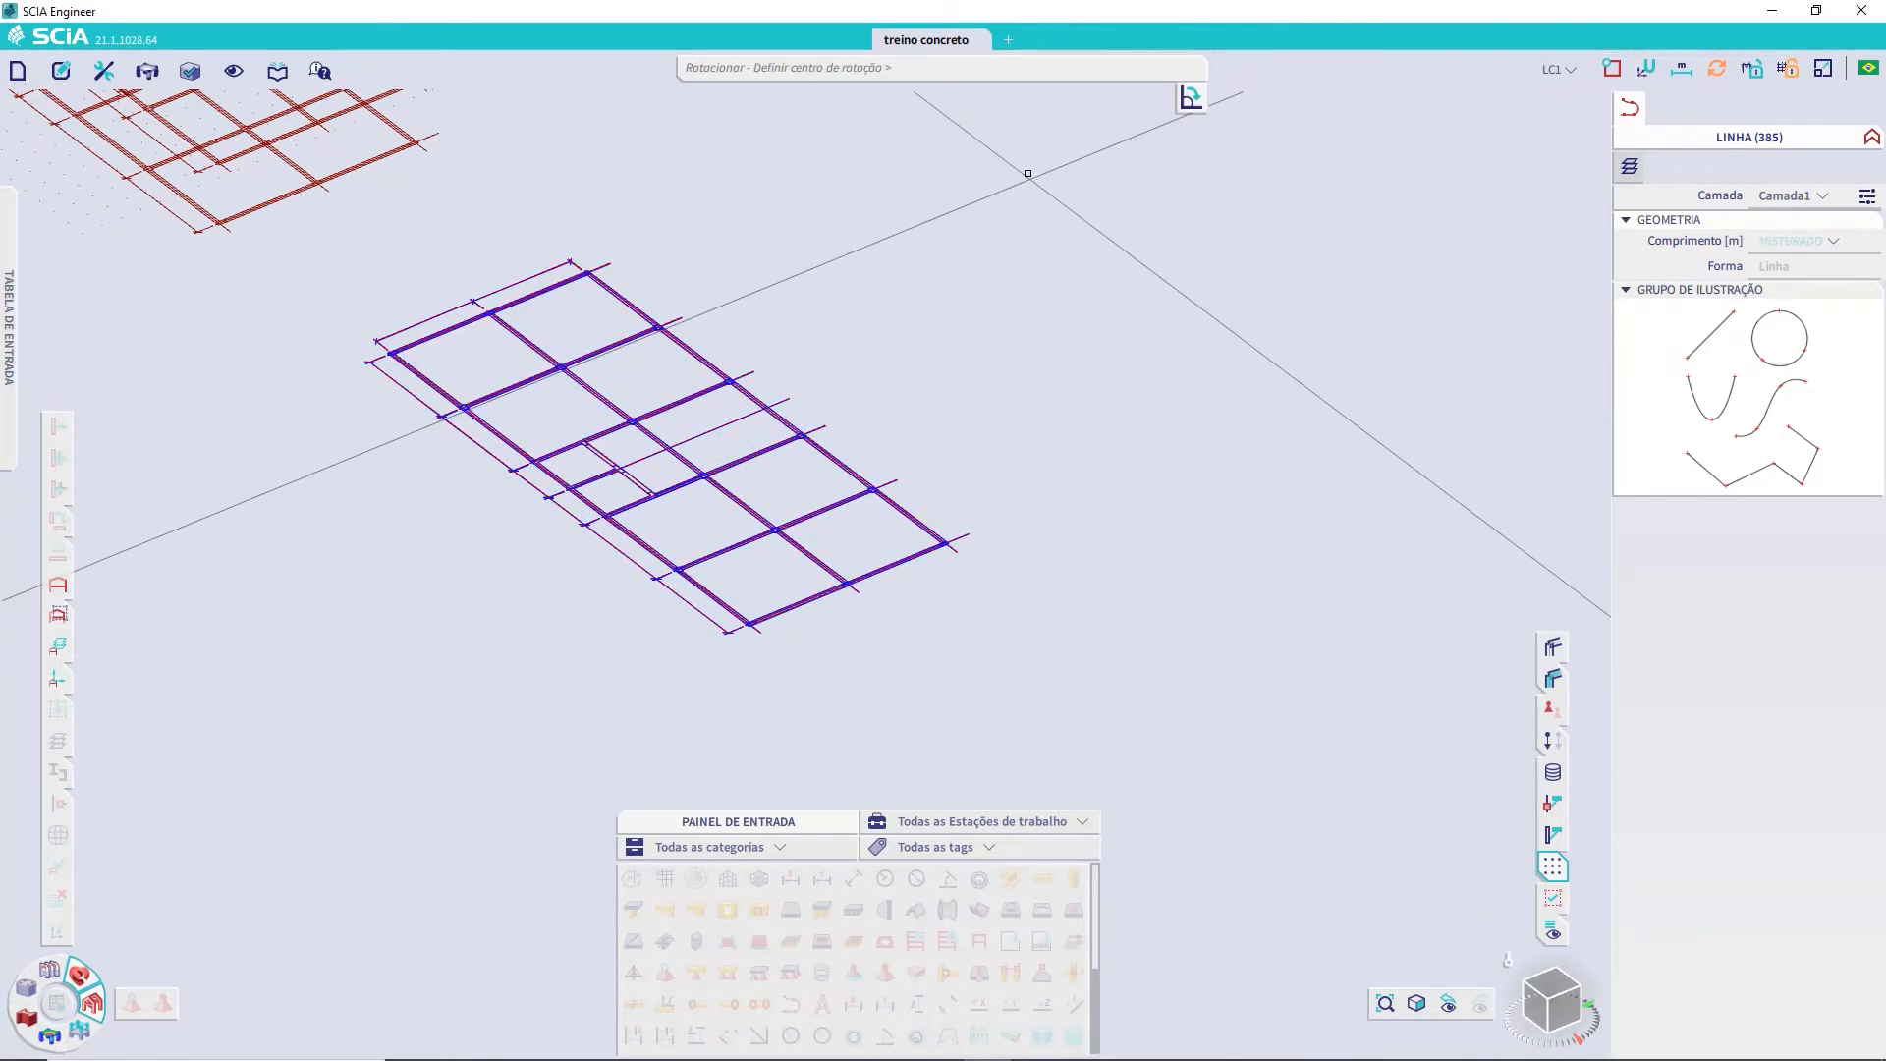
{"action": "left_click", "coordinate": [1194, 100]}
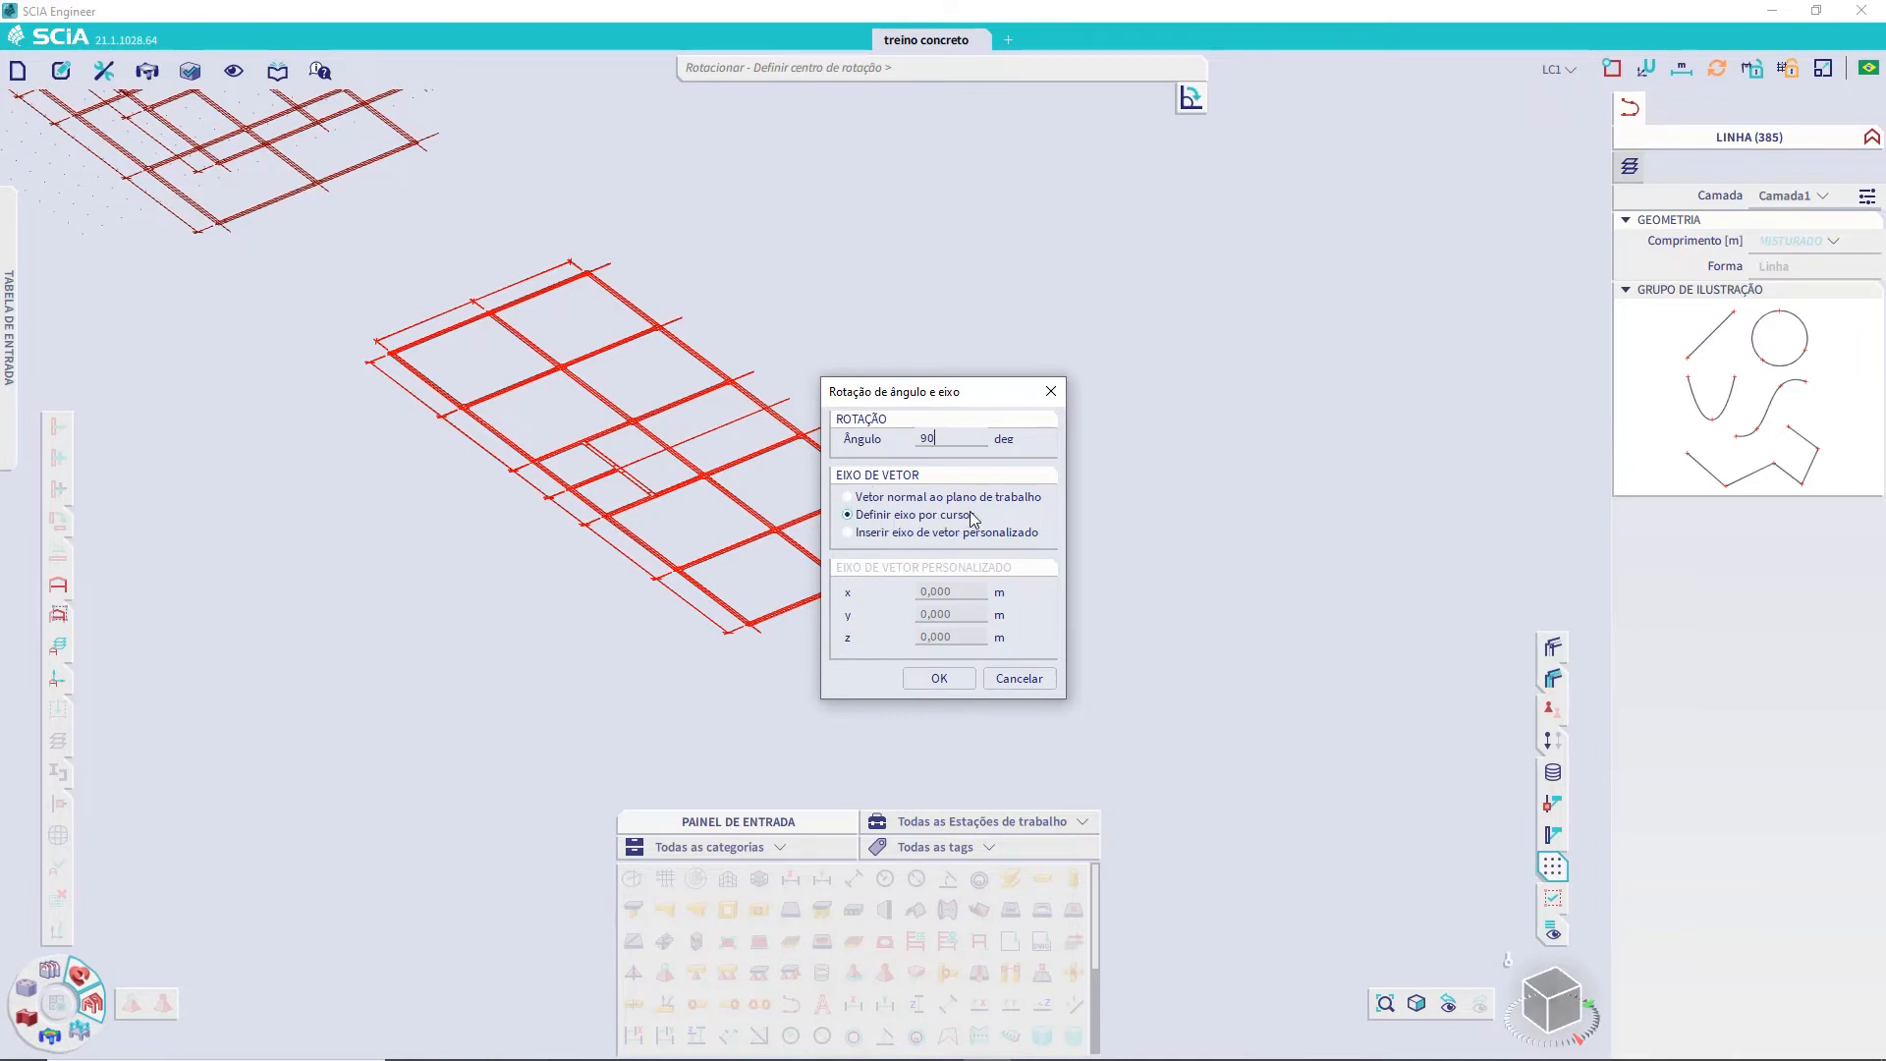
{"action": "left_click", "coordinate": [937, 678]}
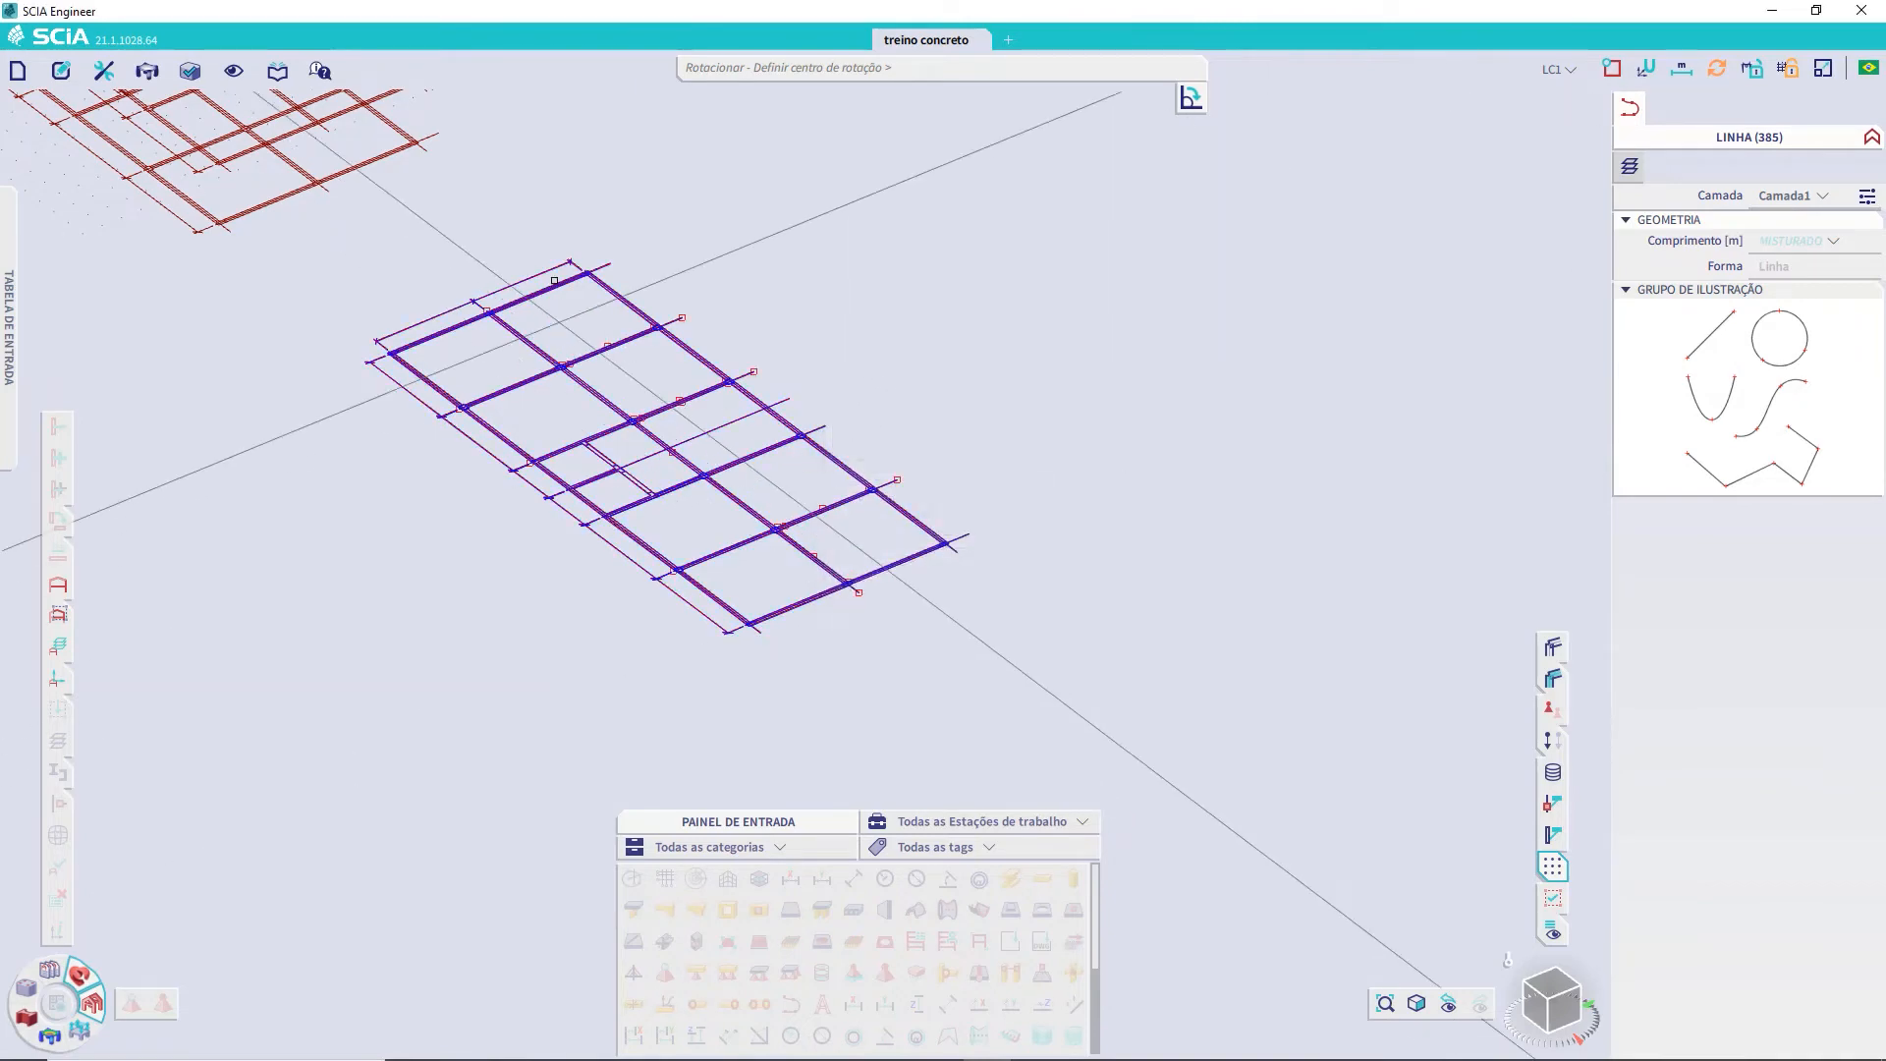
Rotate the copy upright about its long edge, starting the axis at the midpoint of the corner column's side, and end the command
{"action": "scroll", "coordinate": [611, 276], "scroll_direction": "up", "scroll_amount": 5}
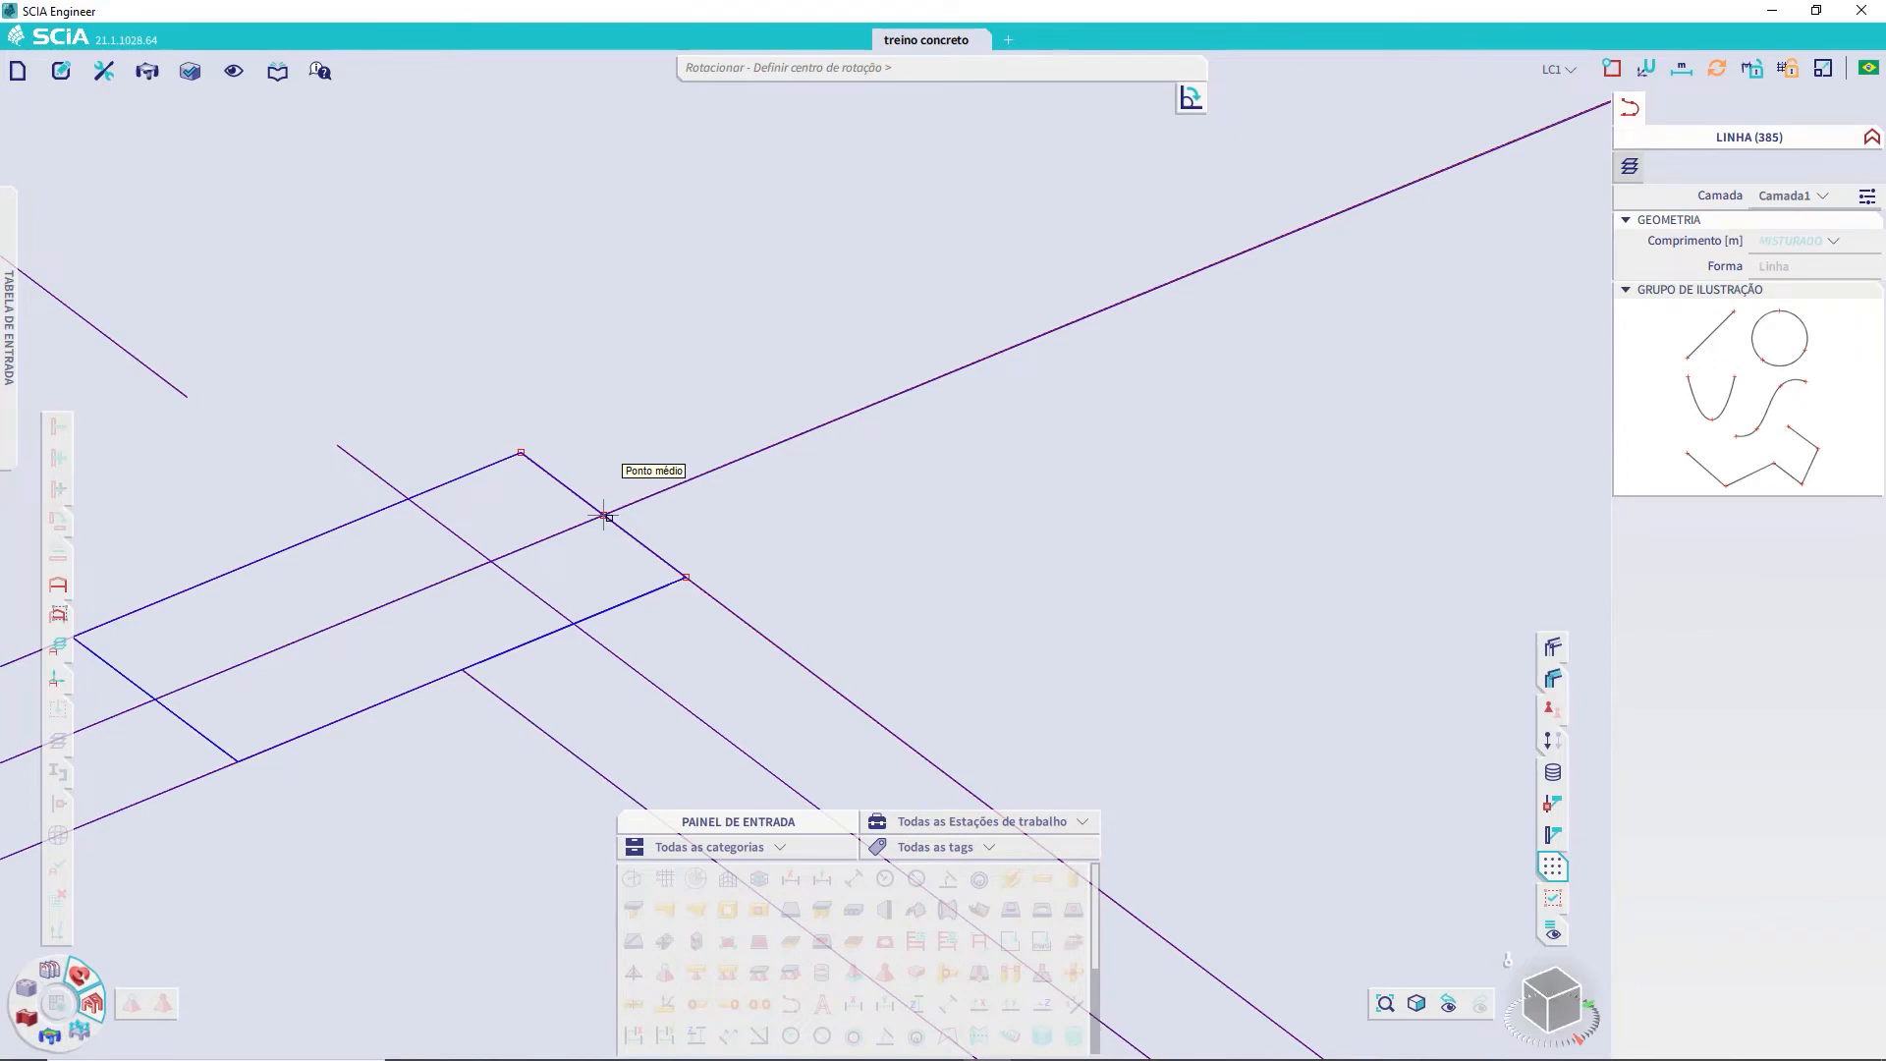
{"action": "left_click", "coordinate": [607, 515]}
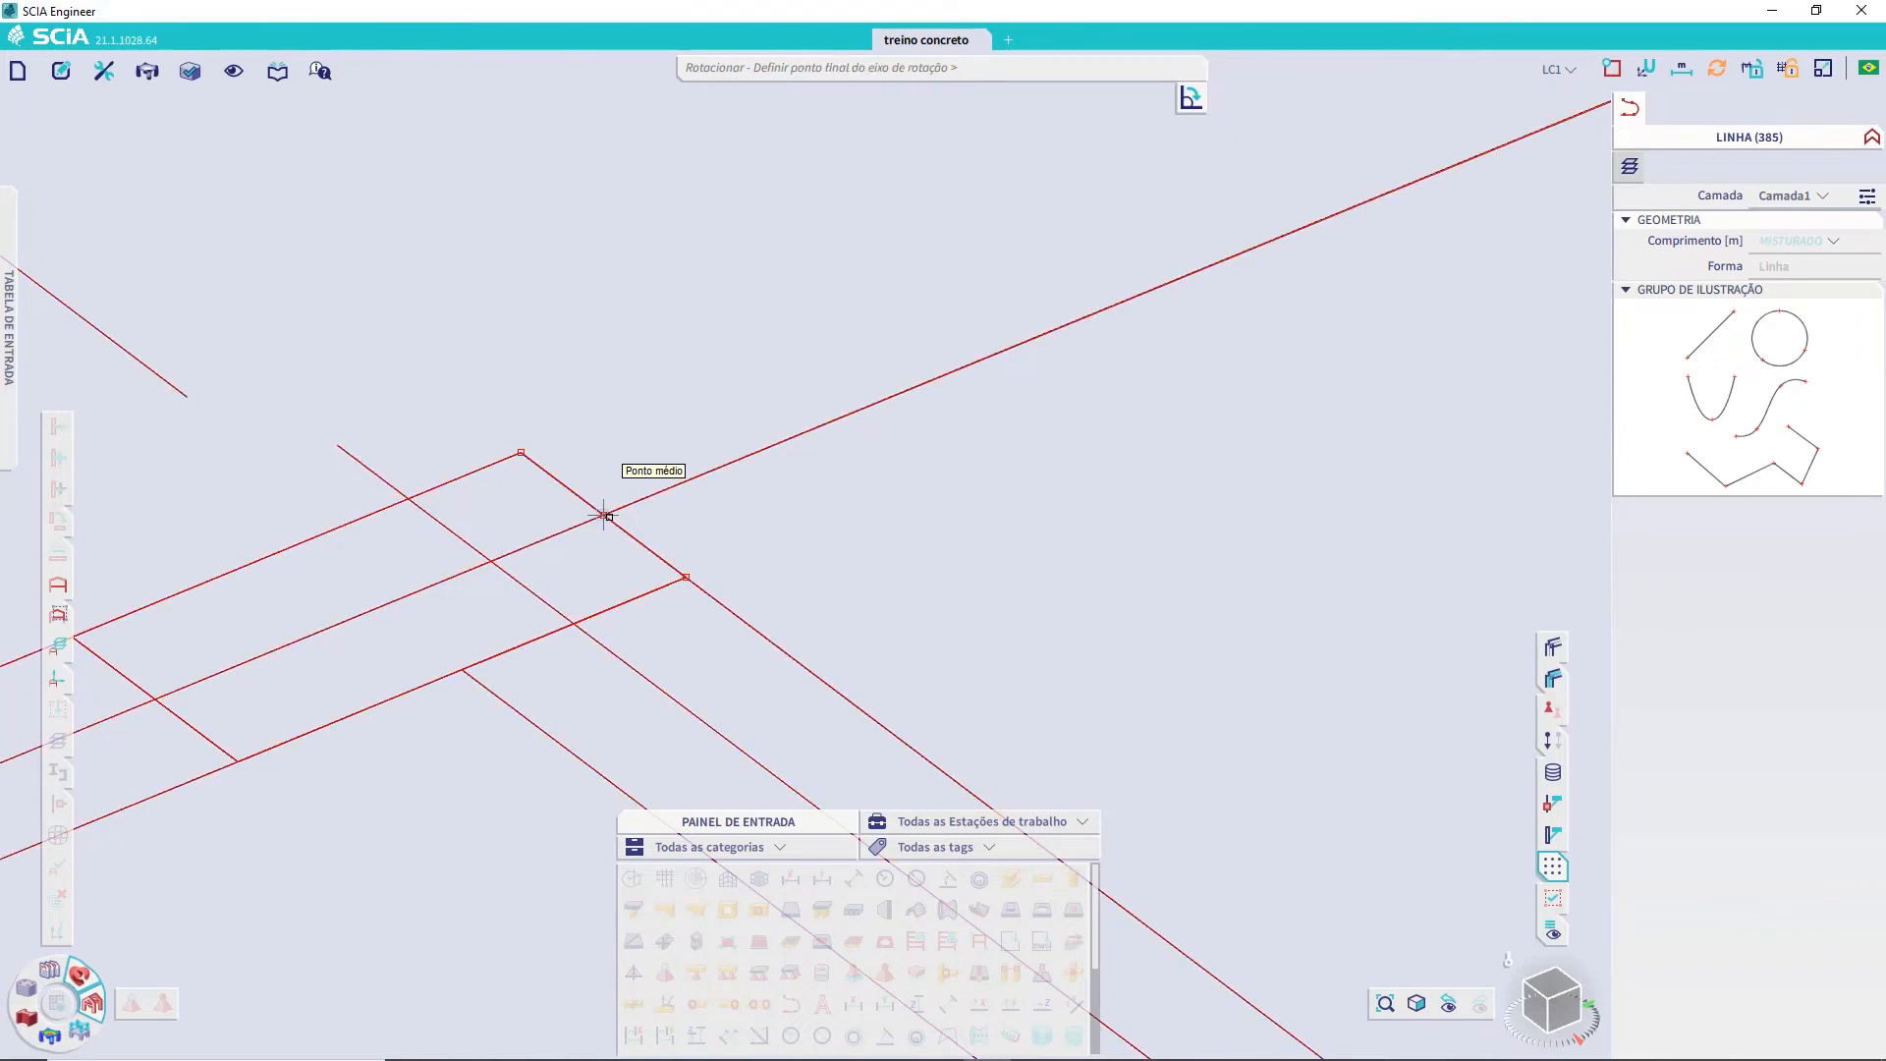
{"action": "scroll", "coordinate": [614, 518], "scroll_direction": "down", "scroll_amount": 5}
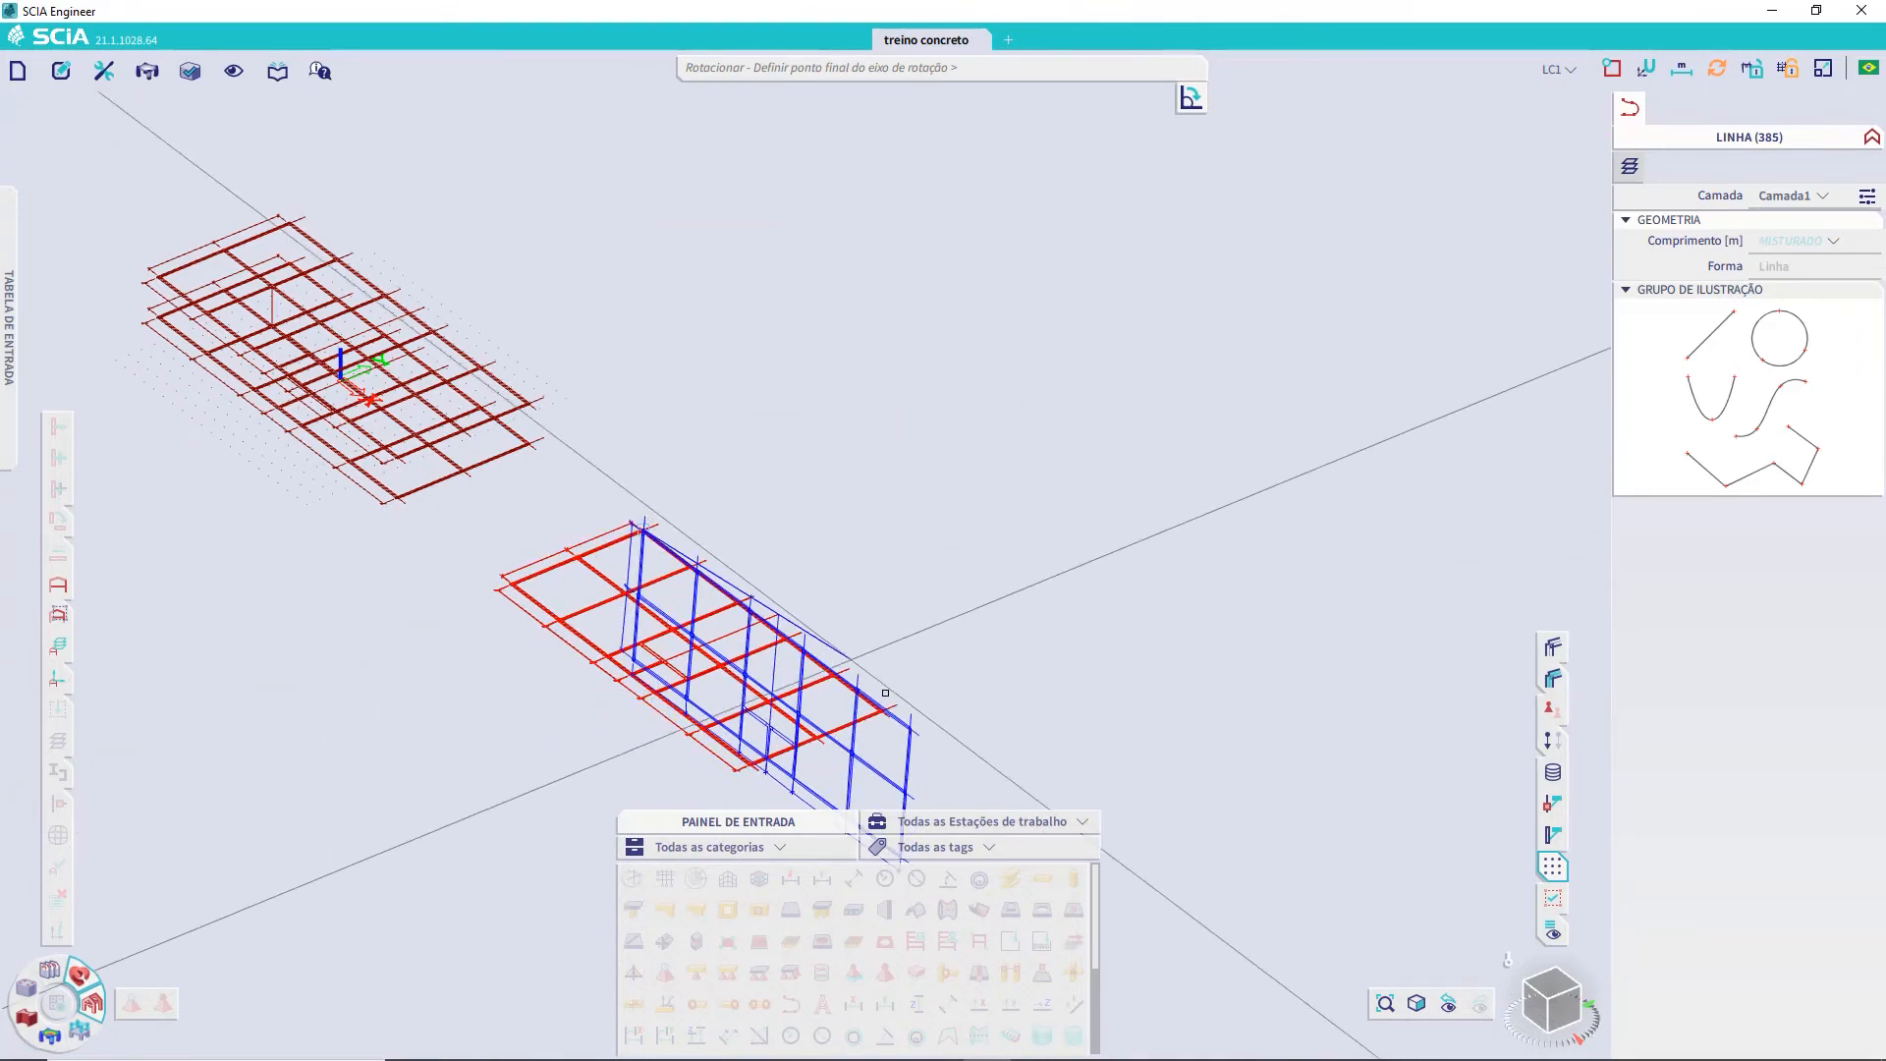
{"action": "left_click", "coordinate": [974, 776]}
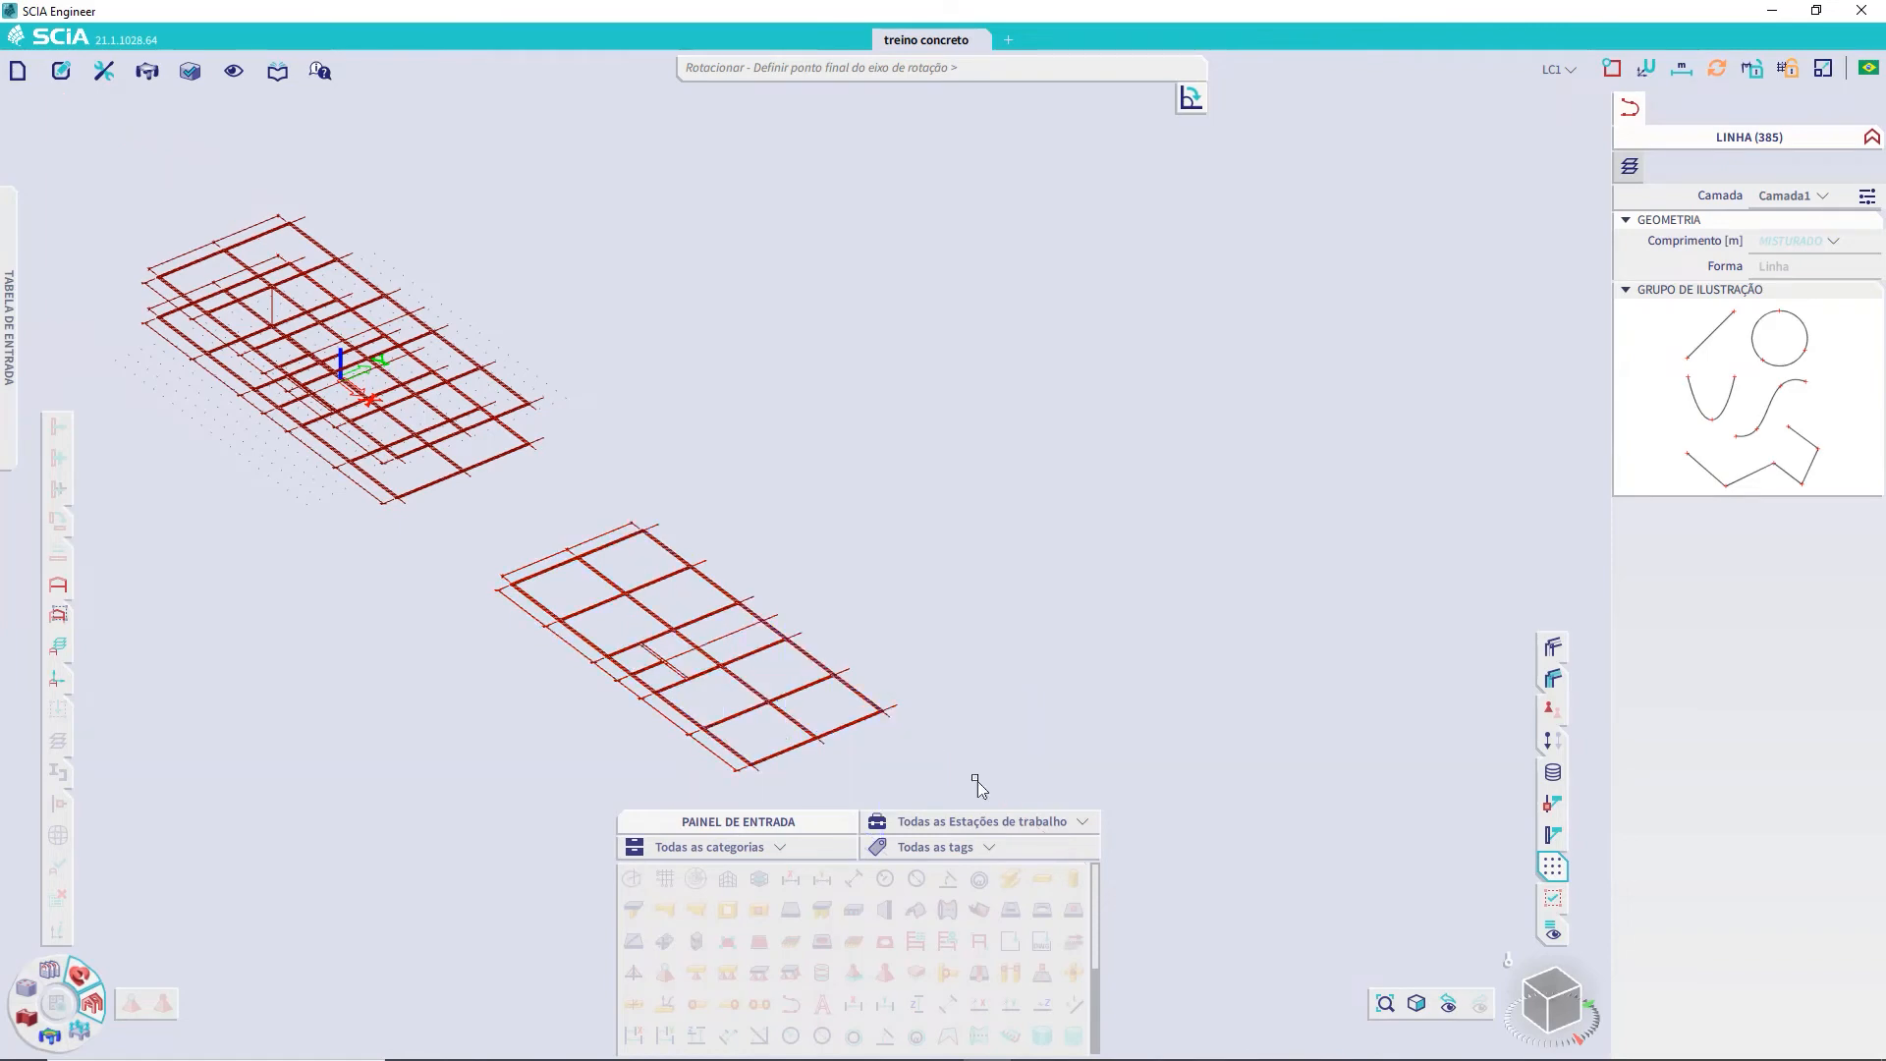
{"action": "key", "text": "Escape"}
Move the upright plan from its lower corner axis to the end of the ground-level plan's far corner axis, and end the command
{"action": "middle_click_drag", "start_coordinate": [930, 660], "coordinate": [878, 496]}
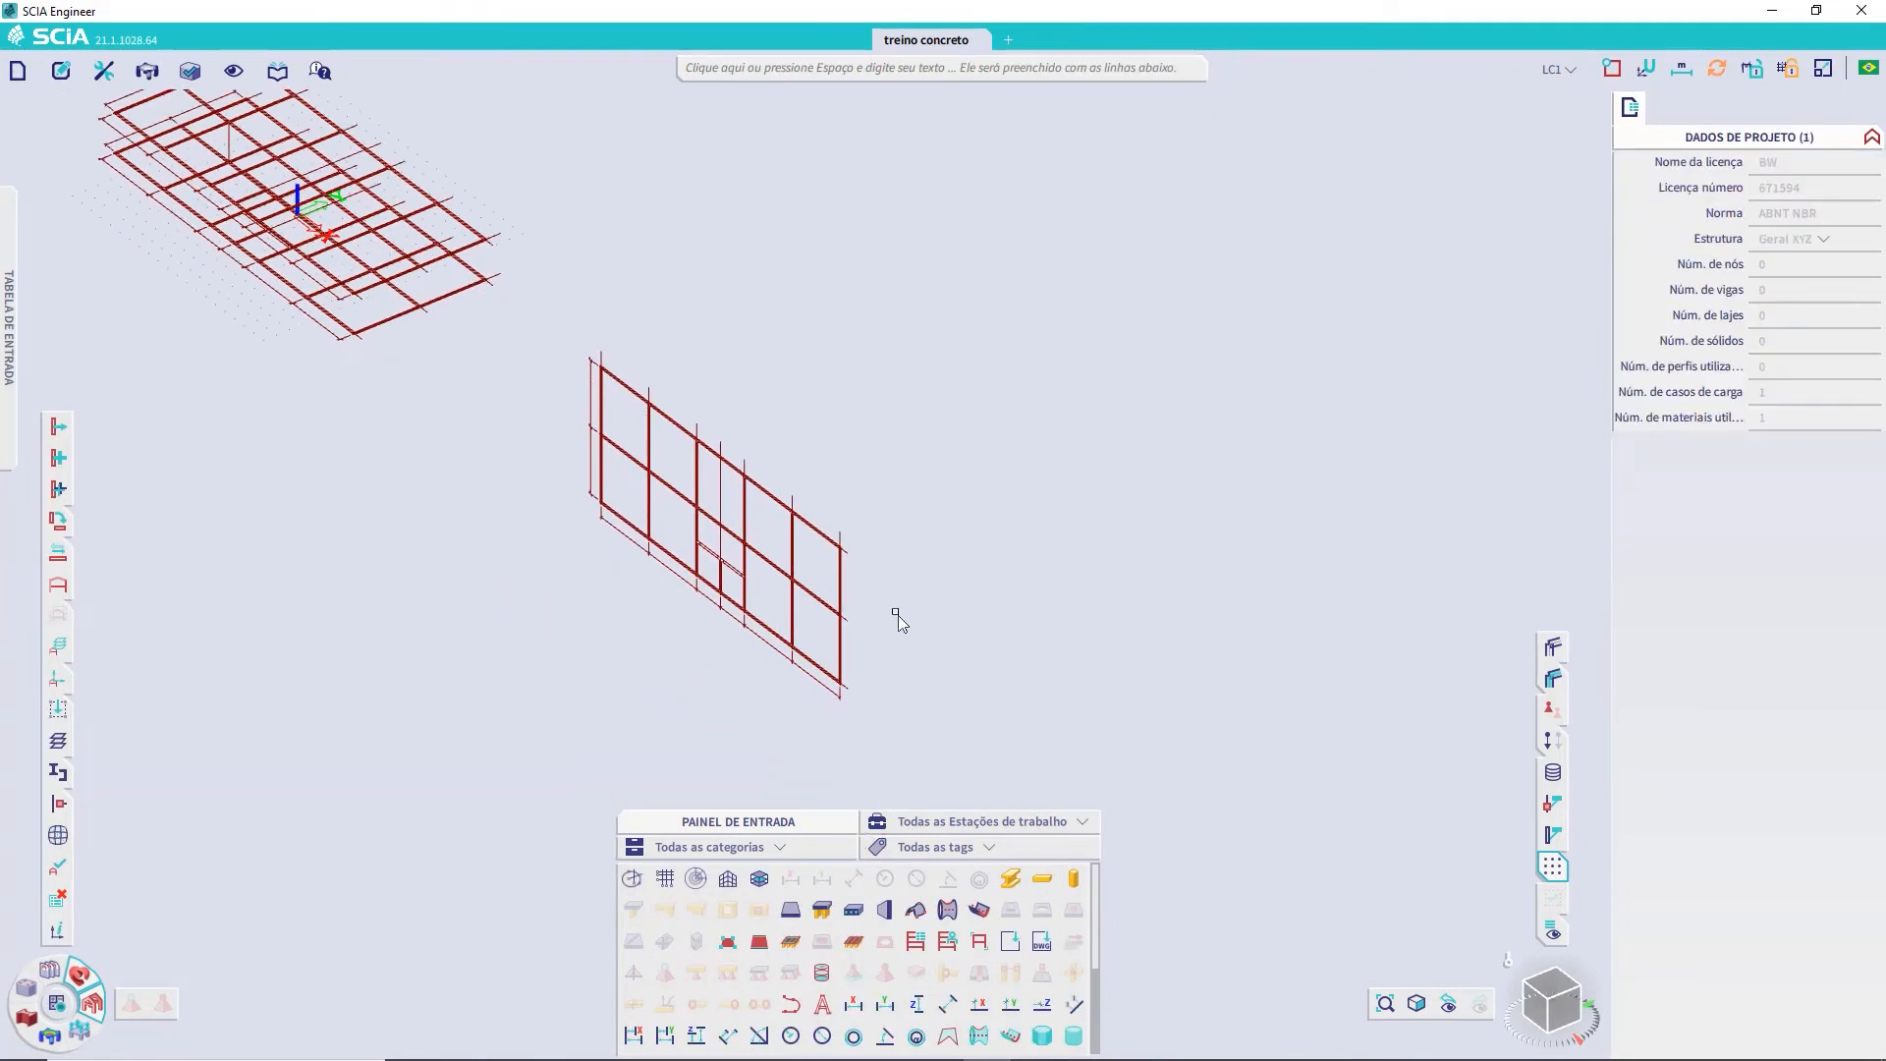
{"action": "mouse_move", "coordinate": [773, 631]}
{"action": "right_mouse_down", "text": "ctrl"}
{"action": "mouse_move", "coordinate": [766, 716]}
{"action": "mouse_move", "coordinate": [779, 619]}
{"action": "right_mouse_up", "text": "ctrl"}
{"action": "left_click_drag", "start_coordinate": [946, 634], "coordinate": [551, 232]}
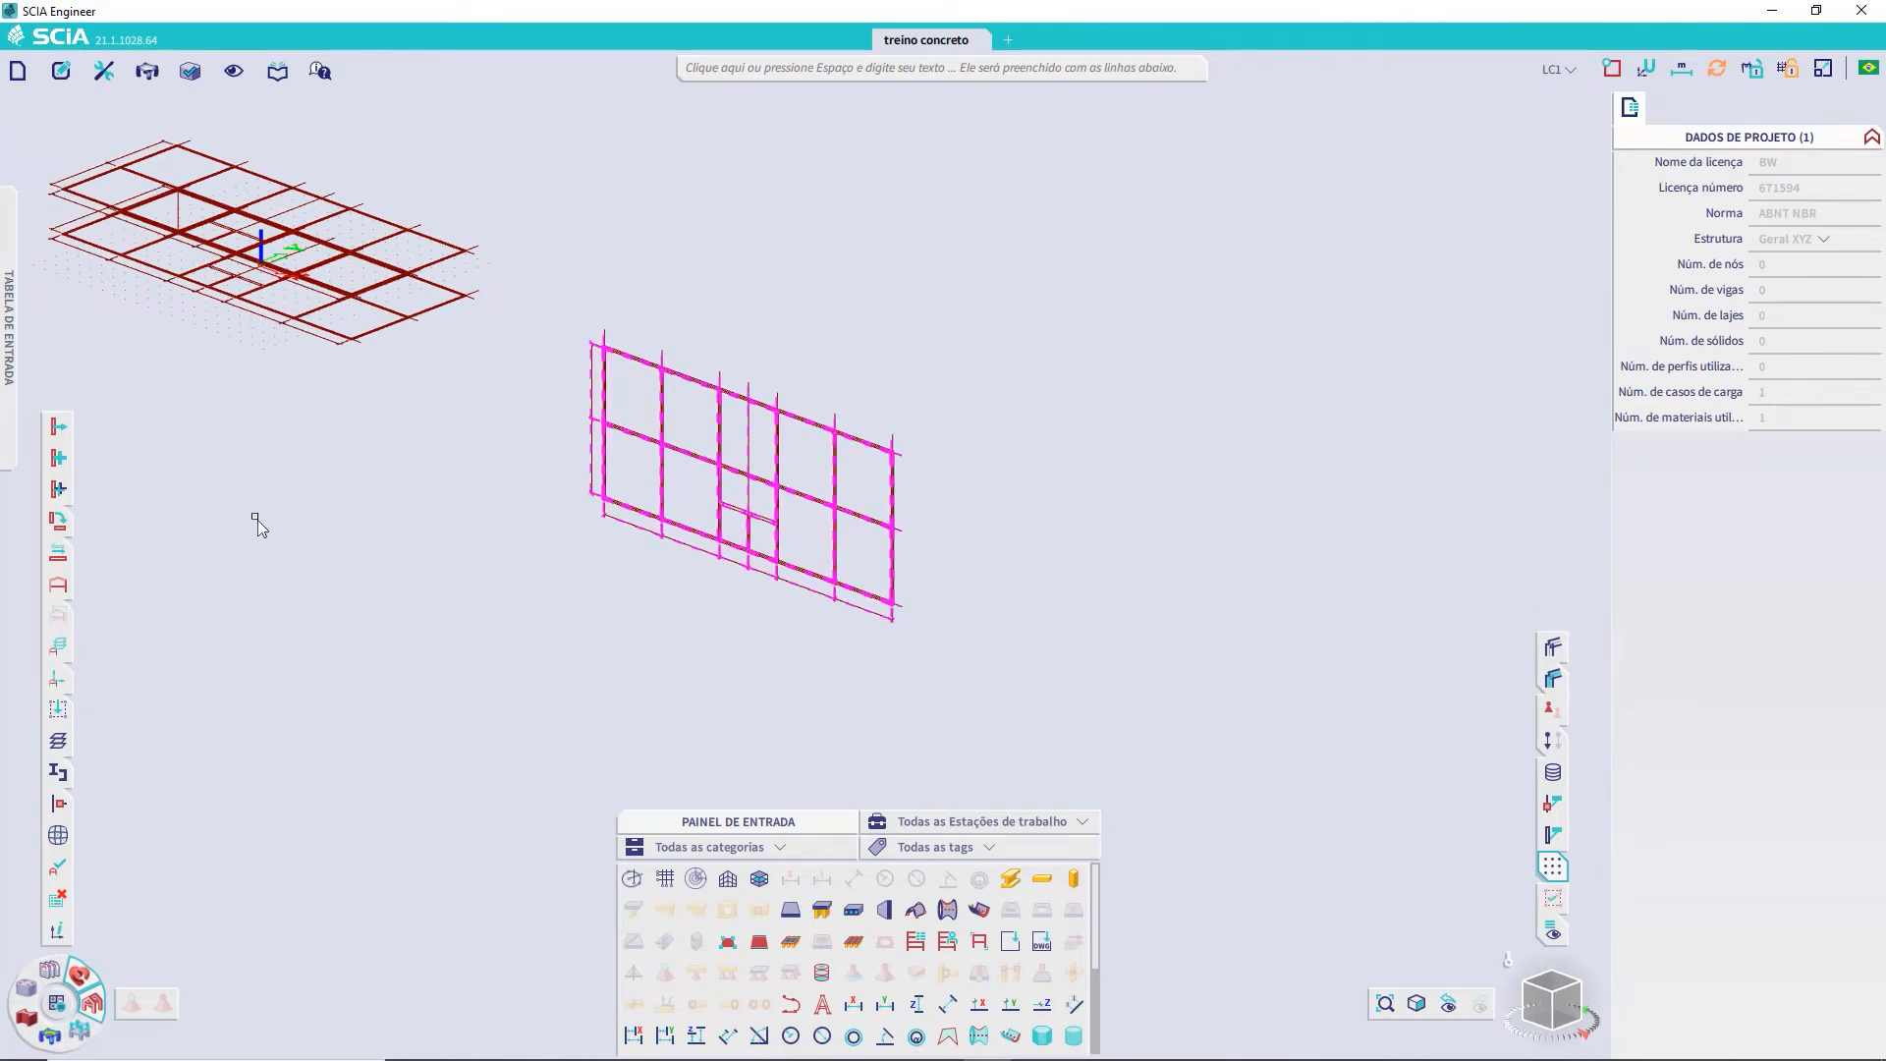
{"action": "left_click", "coordinate": [55, 422]}
{"action": "scroll", "coordinate": [883, 613], "scroll_direction": "up", "scroll_amount": 5}
{"action": "scroll", "coordinate": [883, 613], "scroll_direction": "up", "scroll_amount": 2}
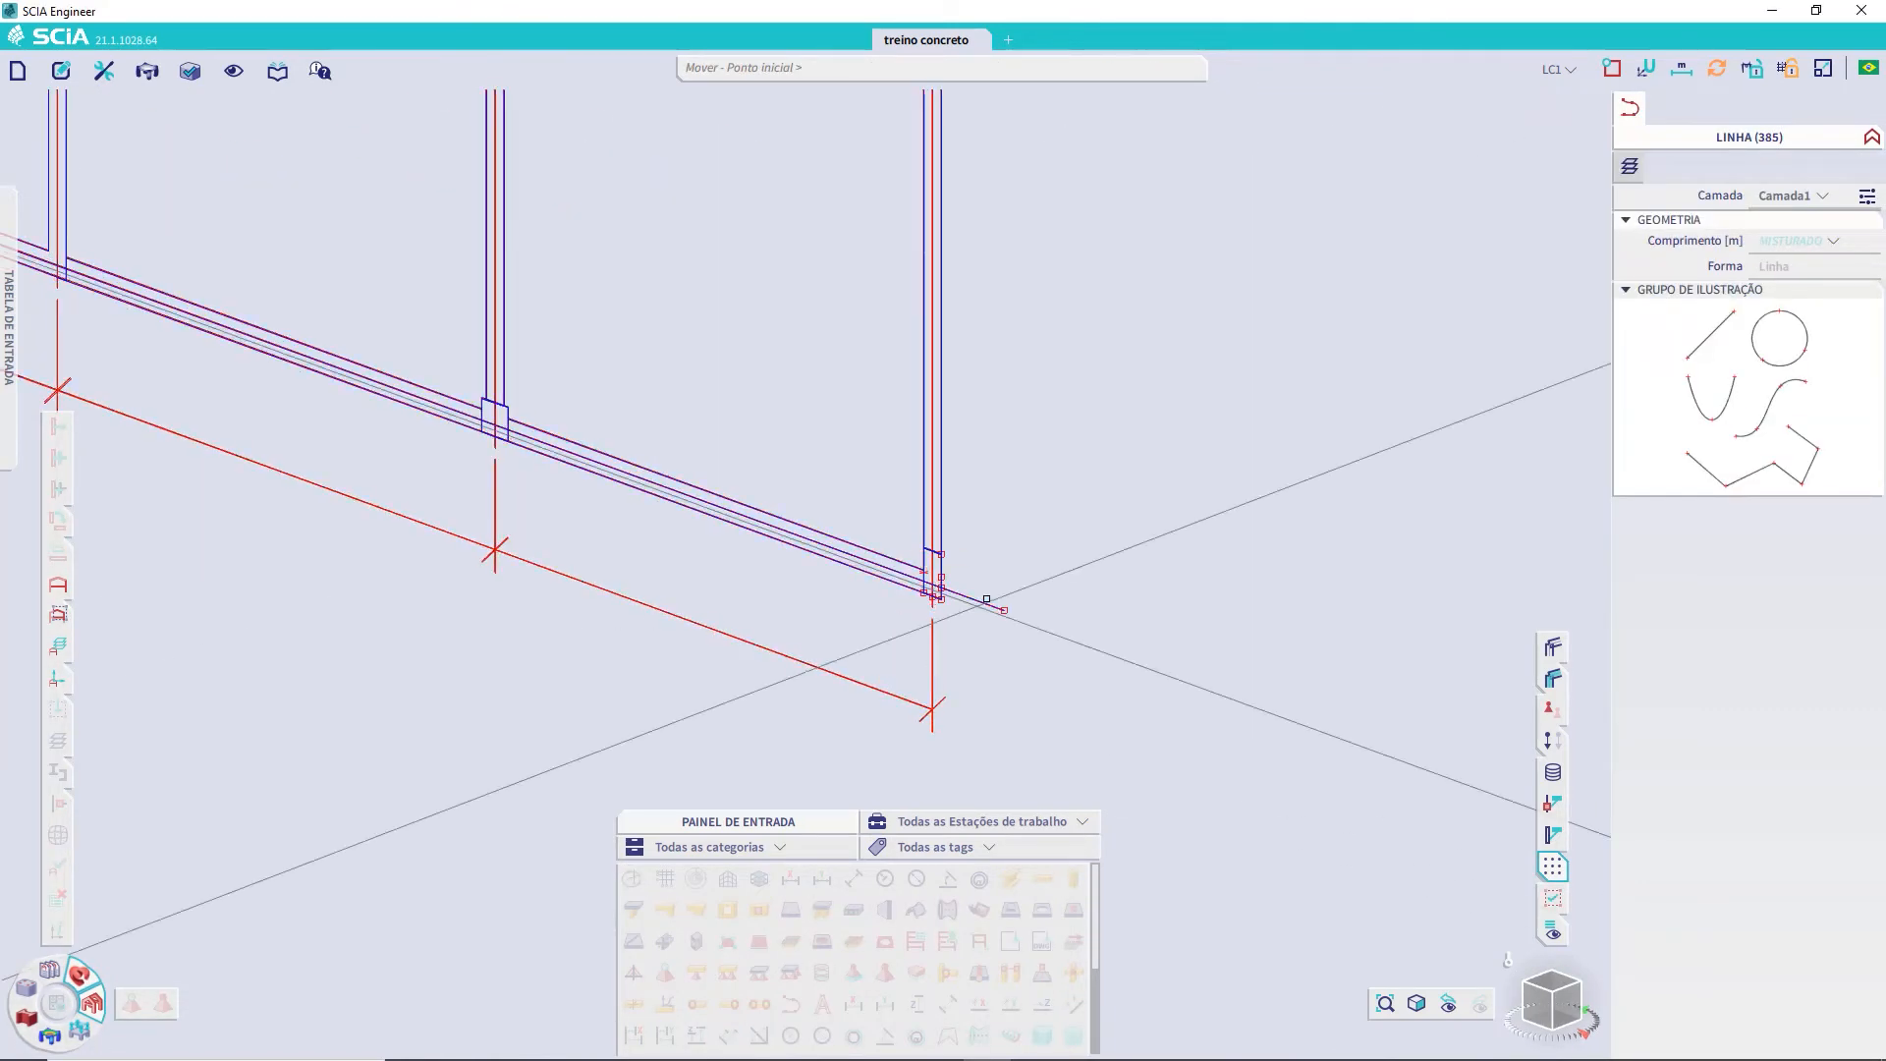
{"action": "left_click", "coordinate": [994, 600]}
{"action": "scroll", "coordinate": [505, 613], "scroll_direction": "down", "scroll_amount": 6}
{"action": "middle_click_drag", "start_coordinate": [411, 479], "coordinate": [932, 620]}
{"action": "scroll", "coordinate": [663, 426], "scroll_direction": "up", "scroll_amount": 5}
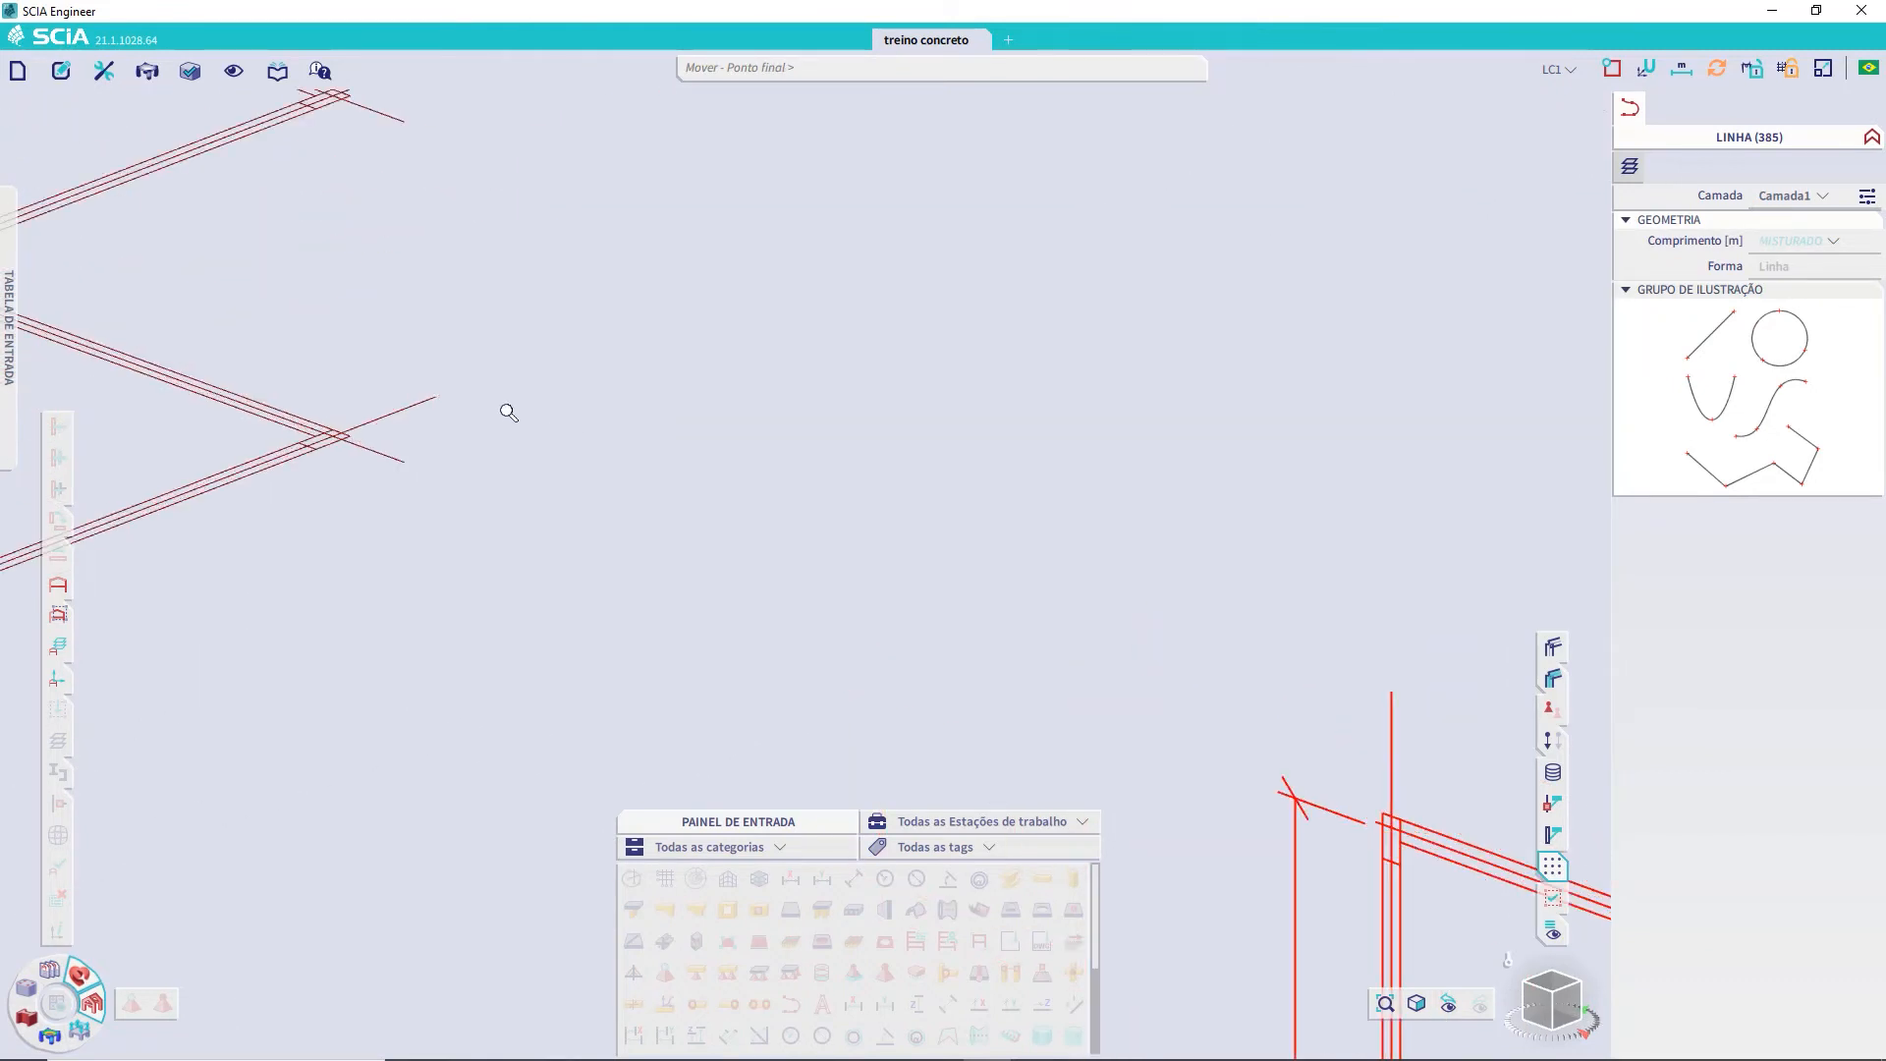
{"action": "left_click", "coordinate": [436, 395]}
{"action": "key", "text": "Escape"}
{"action": "scroll", "coordinate": [556, 424], "scroll_direction": "down", "scroll_amount": 5}
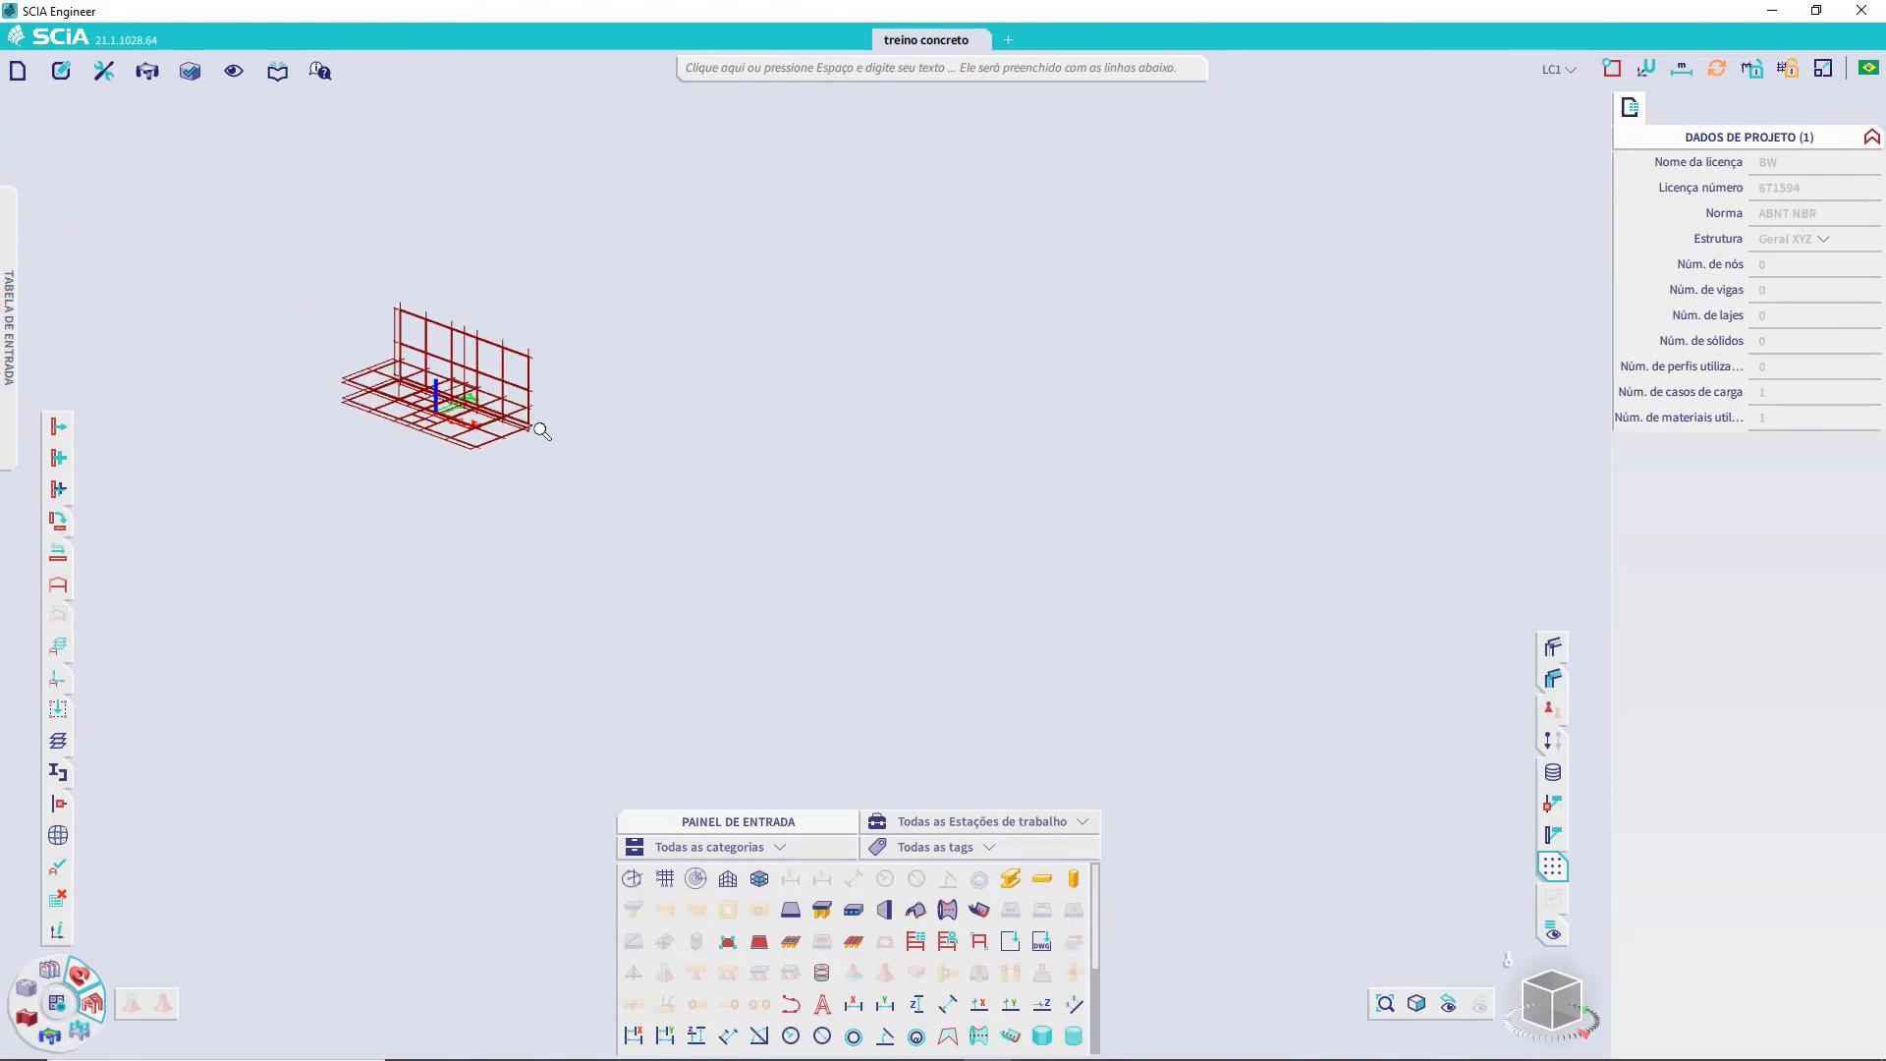
Rename the existing layer Camada1 to REF1 and add a second layer to the project
{"action": "right_click_drag", "start_coordinate": [531, 476], "coordinate": [648, 525], "text": "ctrl"}
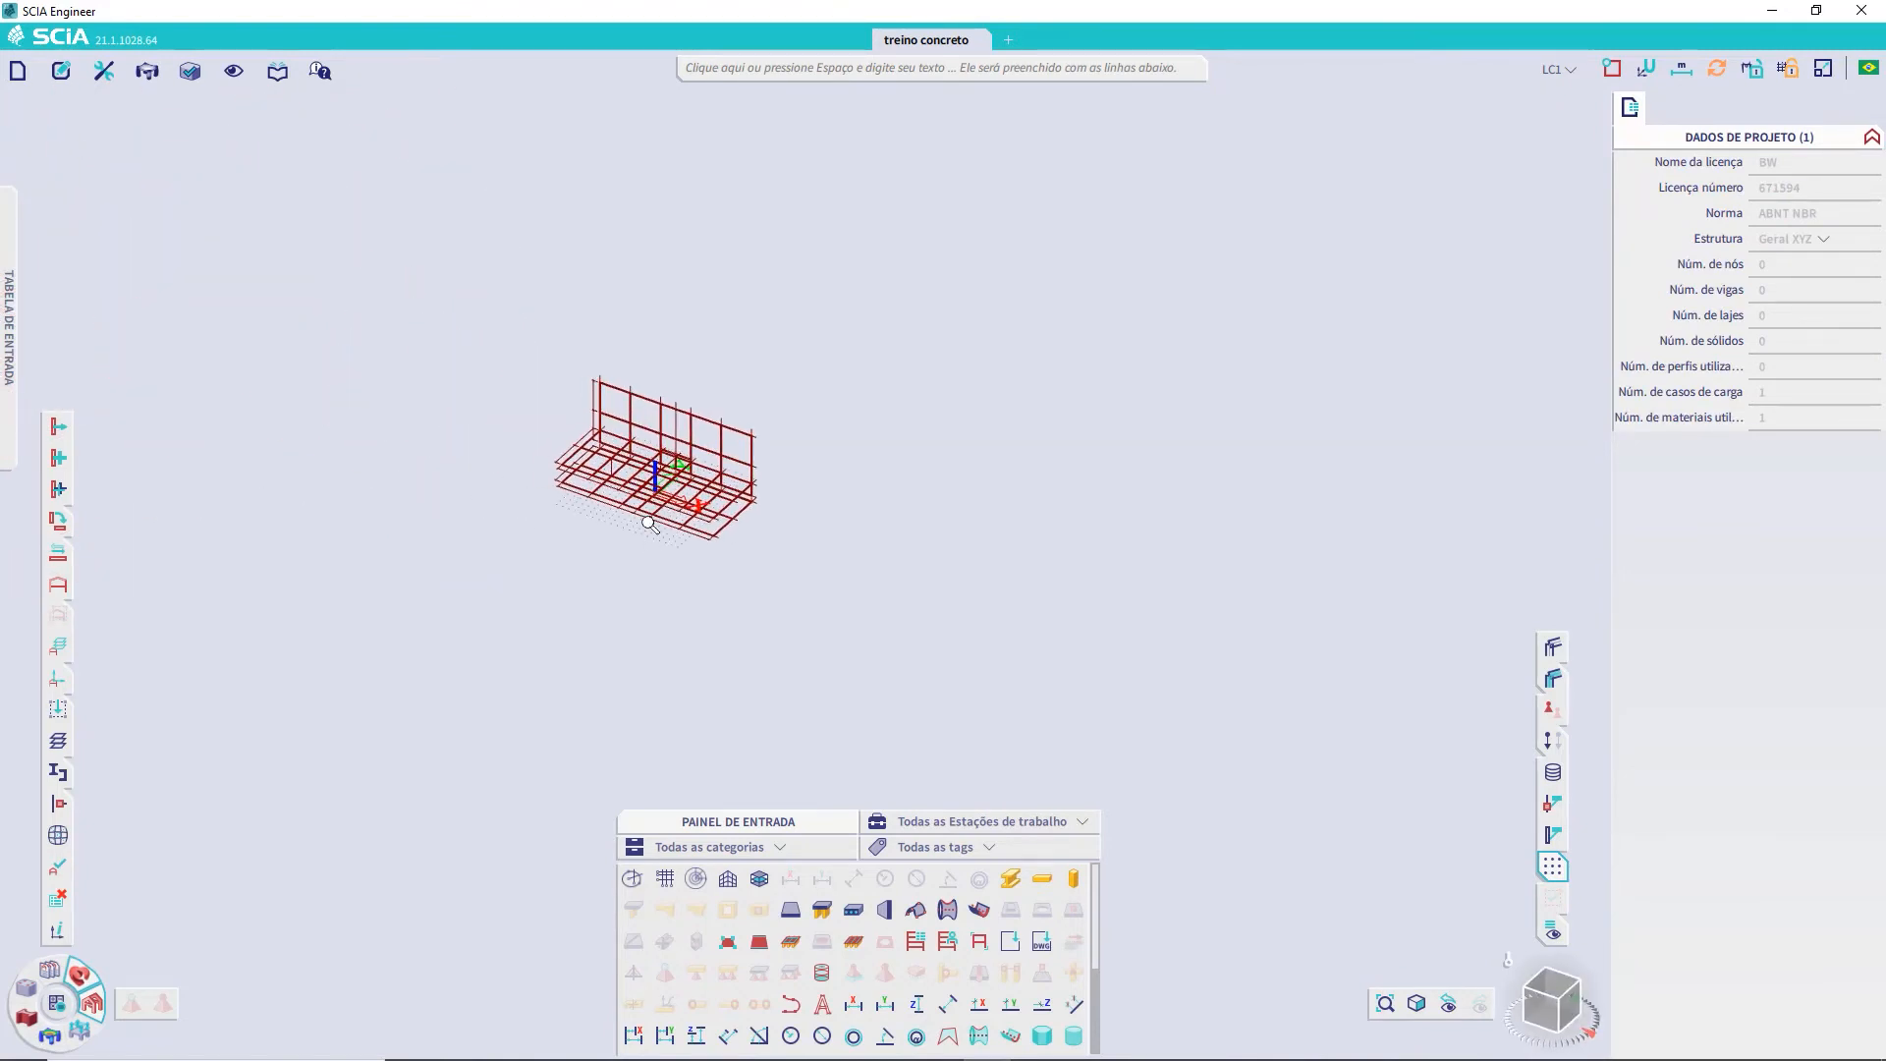
{"action": "scroll", "coordinate": [674, 492], "scroll_direction": "up", "scroll_amount": 8}
{"action": "scroll", "coordinate": [746, 530], "scroll_direction": "down", "scroll_amount": 2}
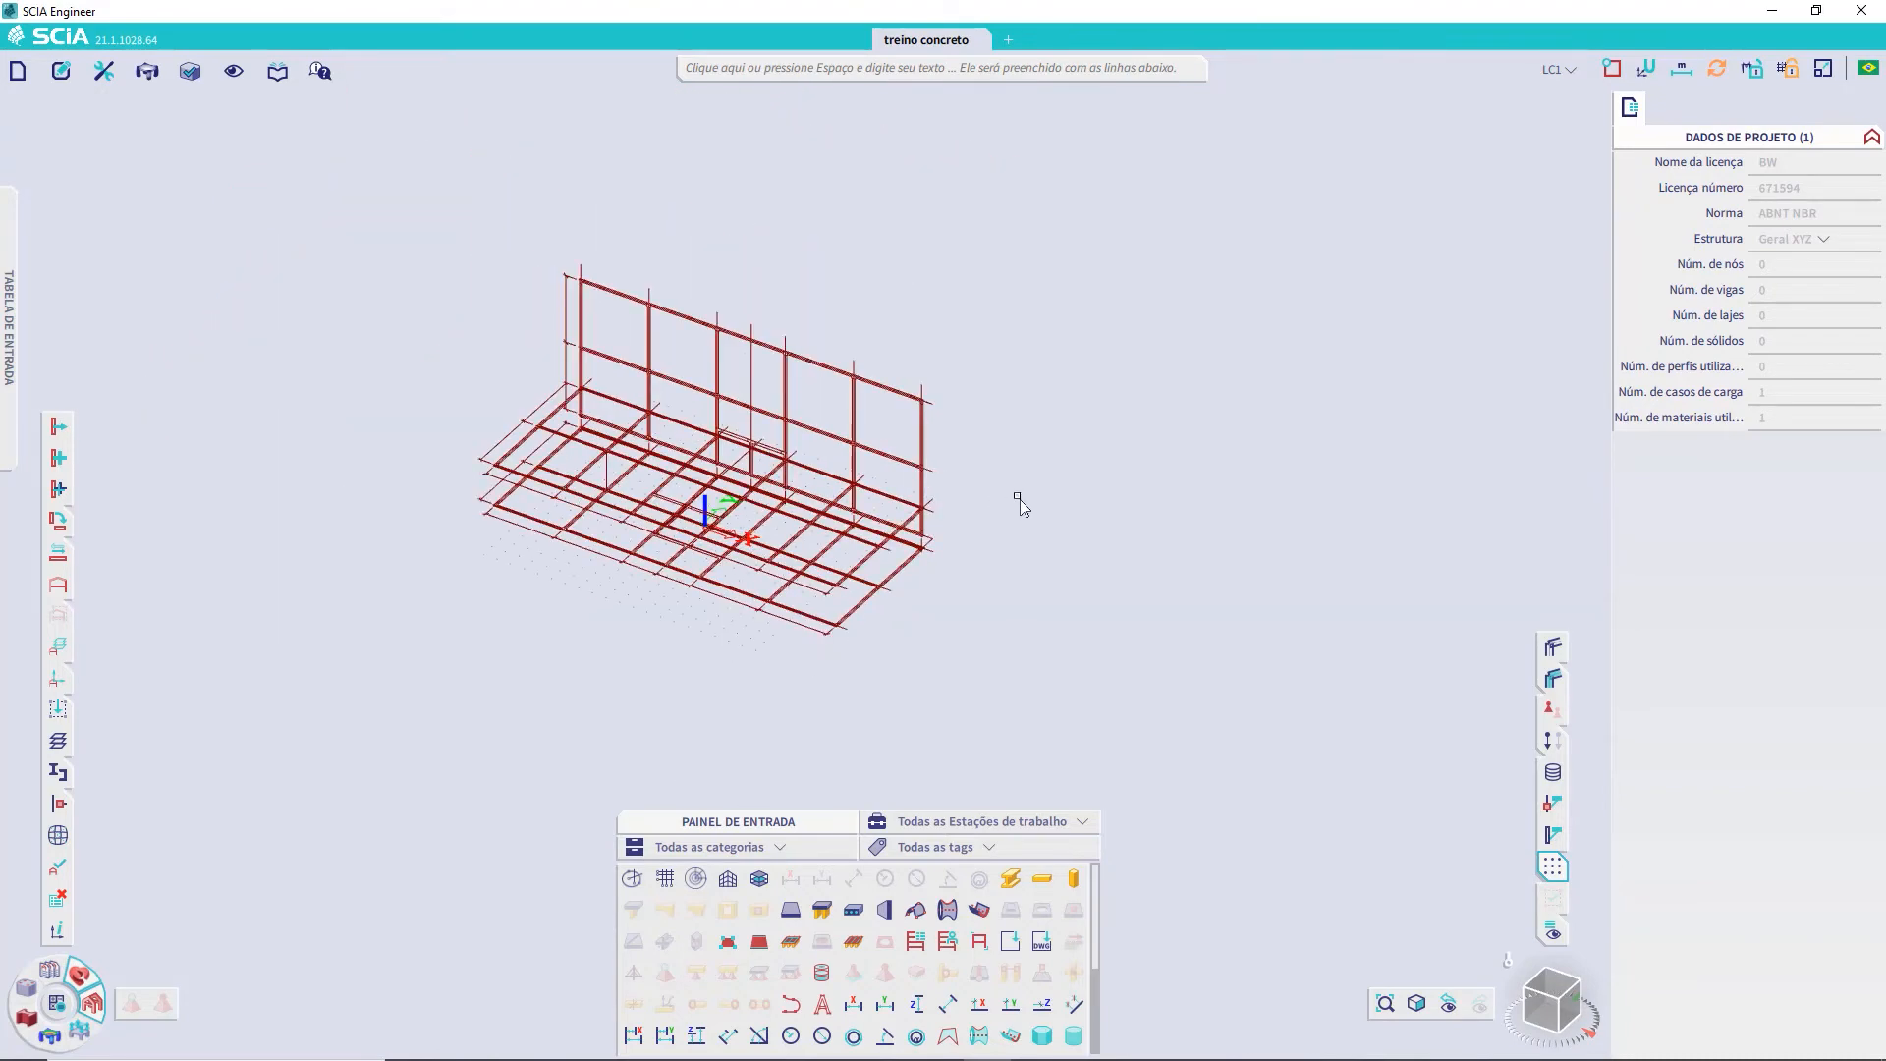
{"action": "right_click_drag", "start_coordinate": [982, 632], "coordinate": [988, 618], "text": "ctrl"}
{"action": "mouse_move", "coordinate": [1013, 593]}
{"action": "right_mouse_down", "text": "ctrl"}
{"action": "mouse_move", "coordinate": [1078, 577]}
{"action": "mouse_move", "coordinate": [980, 593]}
{"action": "right_mouse_up", "text": "ctrl"}
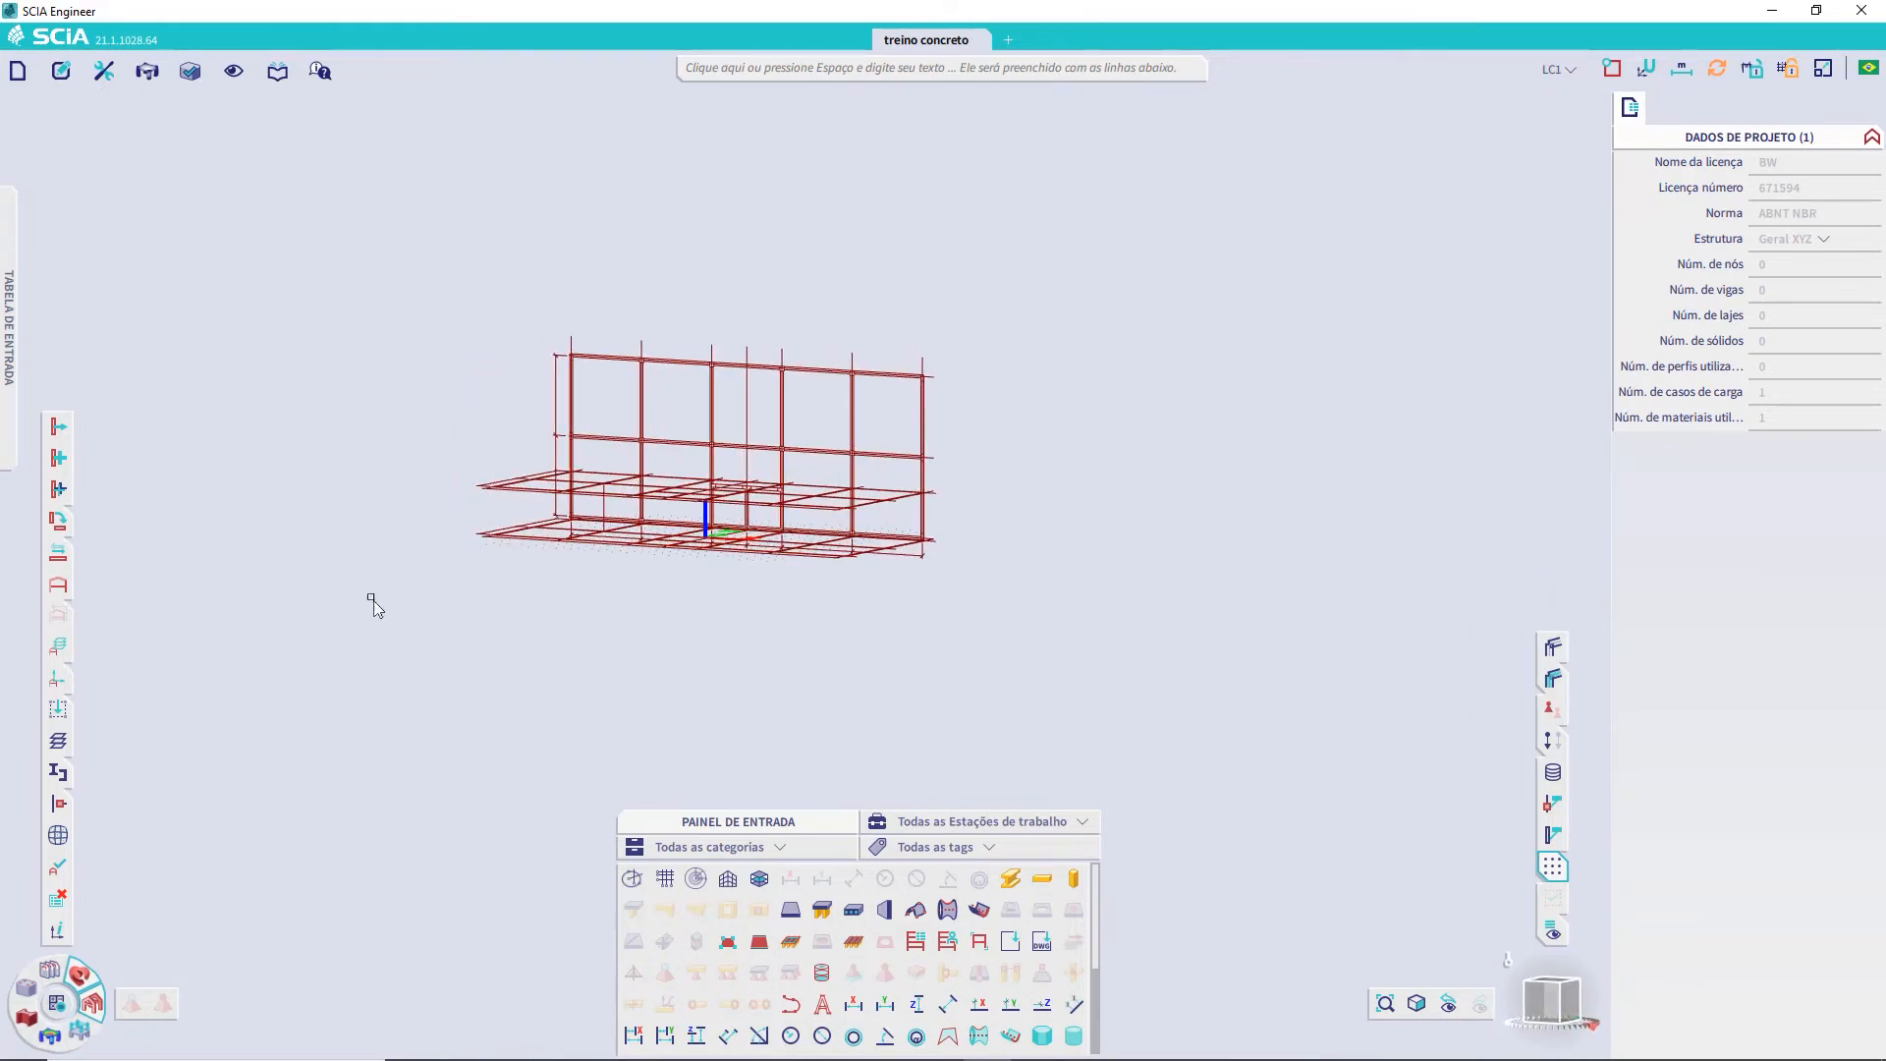
{"action": "left_click", "coordinate": [59, 742]}
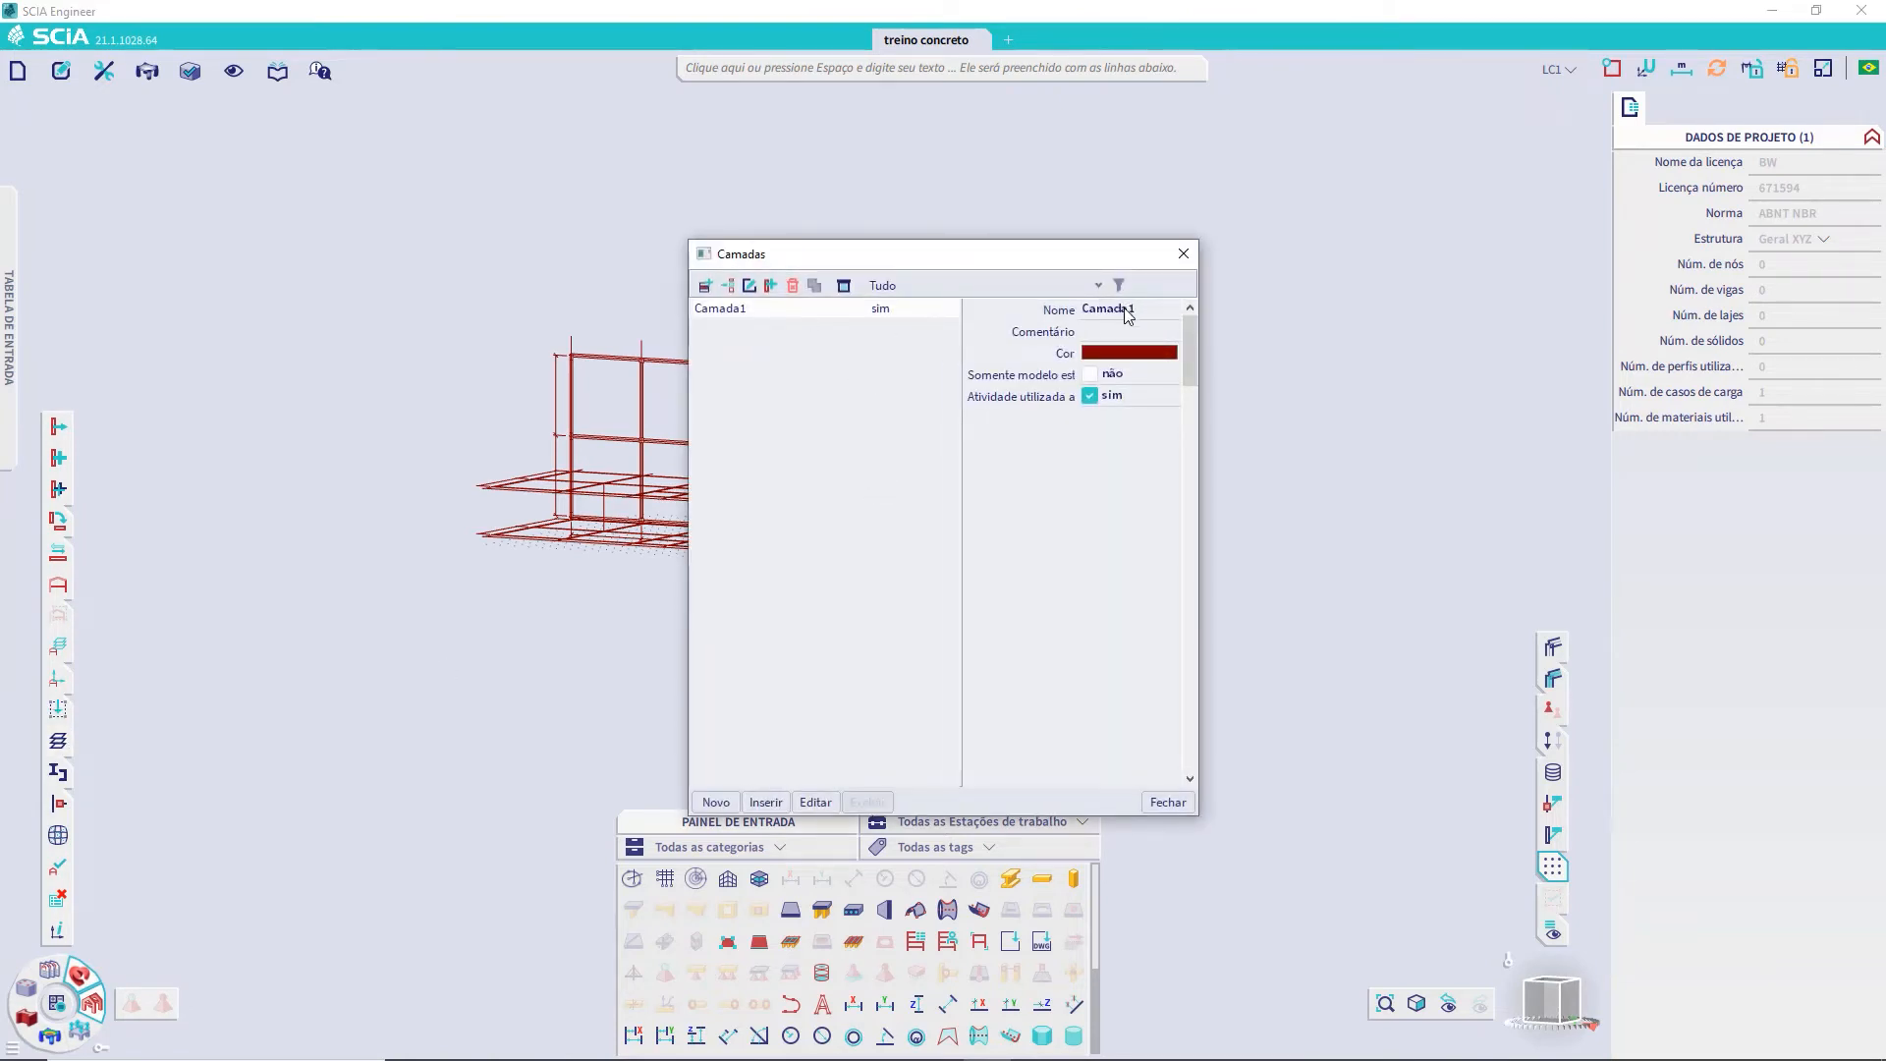
{"action": "double_click", "coordinate": [1127, 310]}
{"action": "left_click_drag", "start_coordinate": [1126, 310], "coordinate": [1060, 296]}
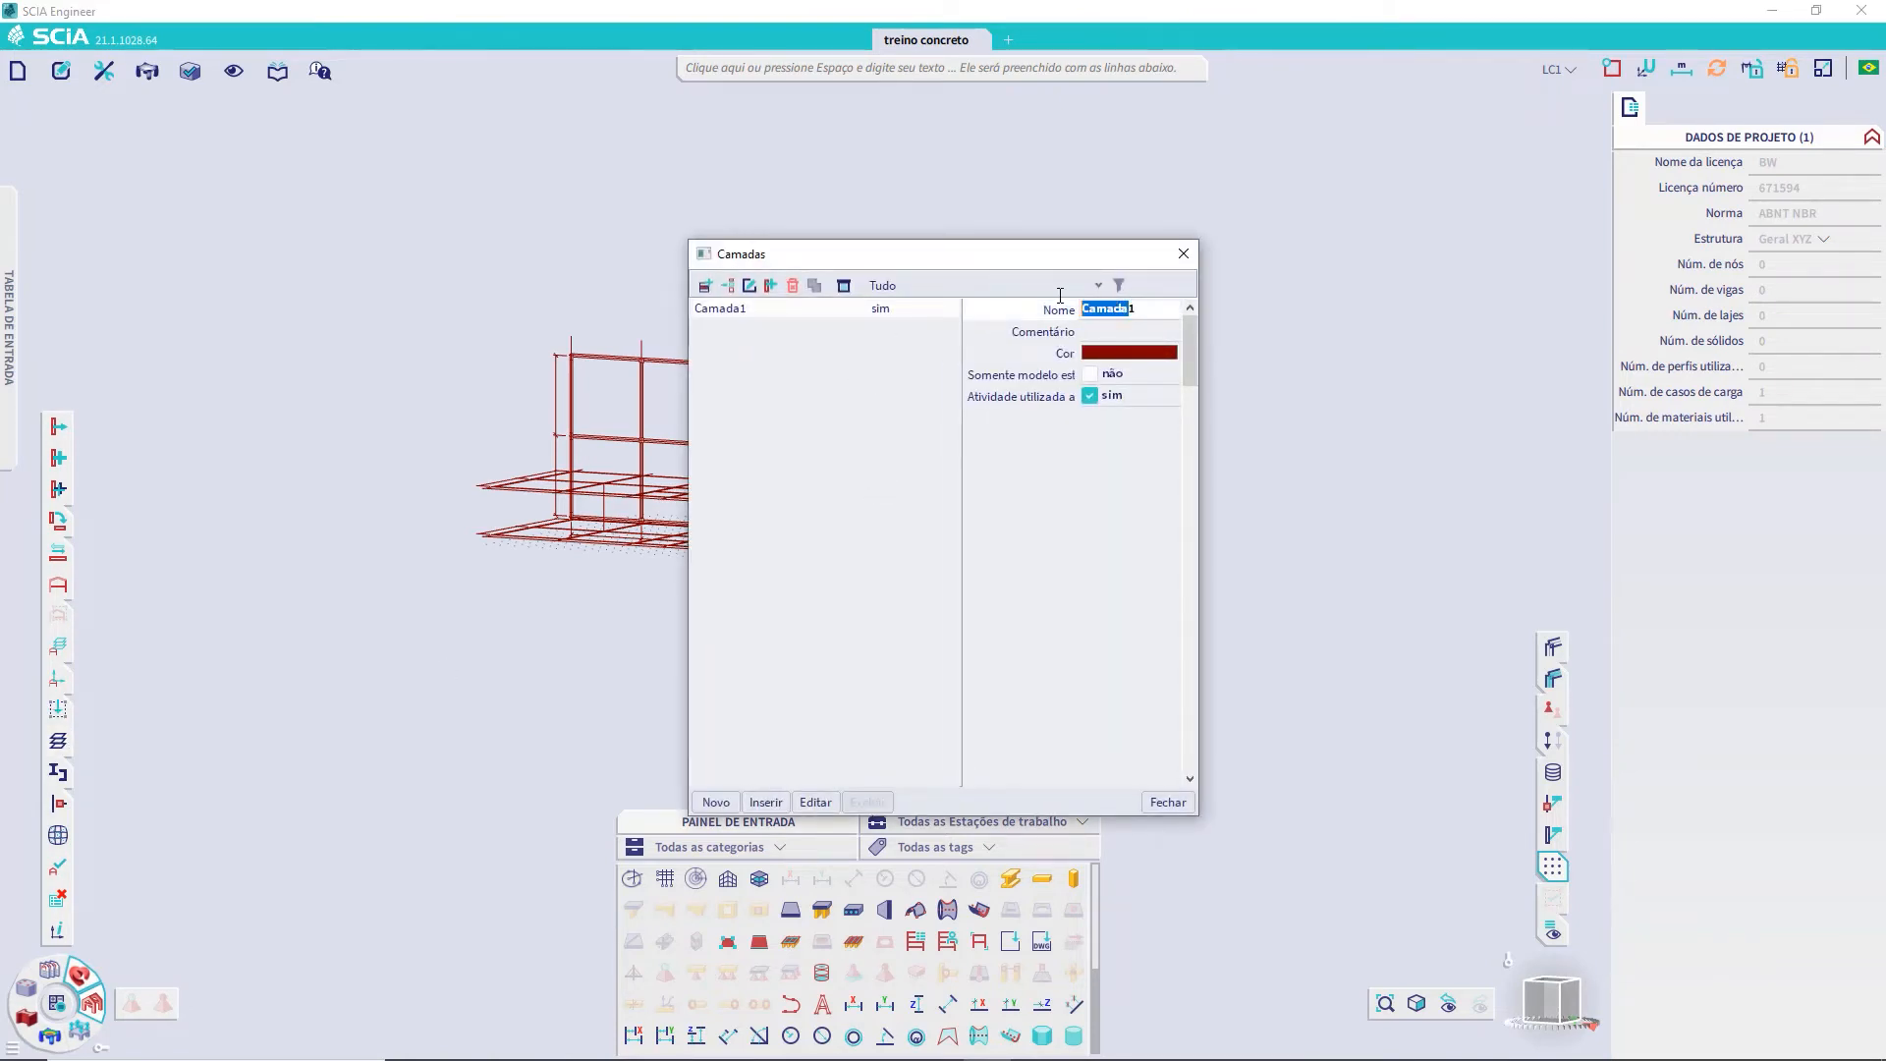
{"action": "type", "text": "PE"}
{"action": "type", "text": "F1"}
{"action": "key", "text": "Return"}
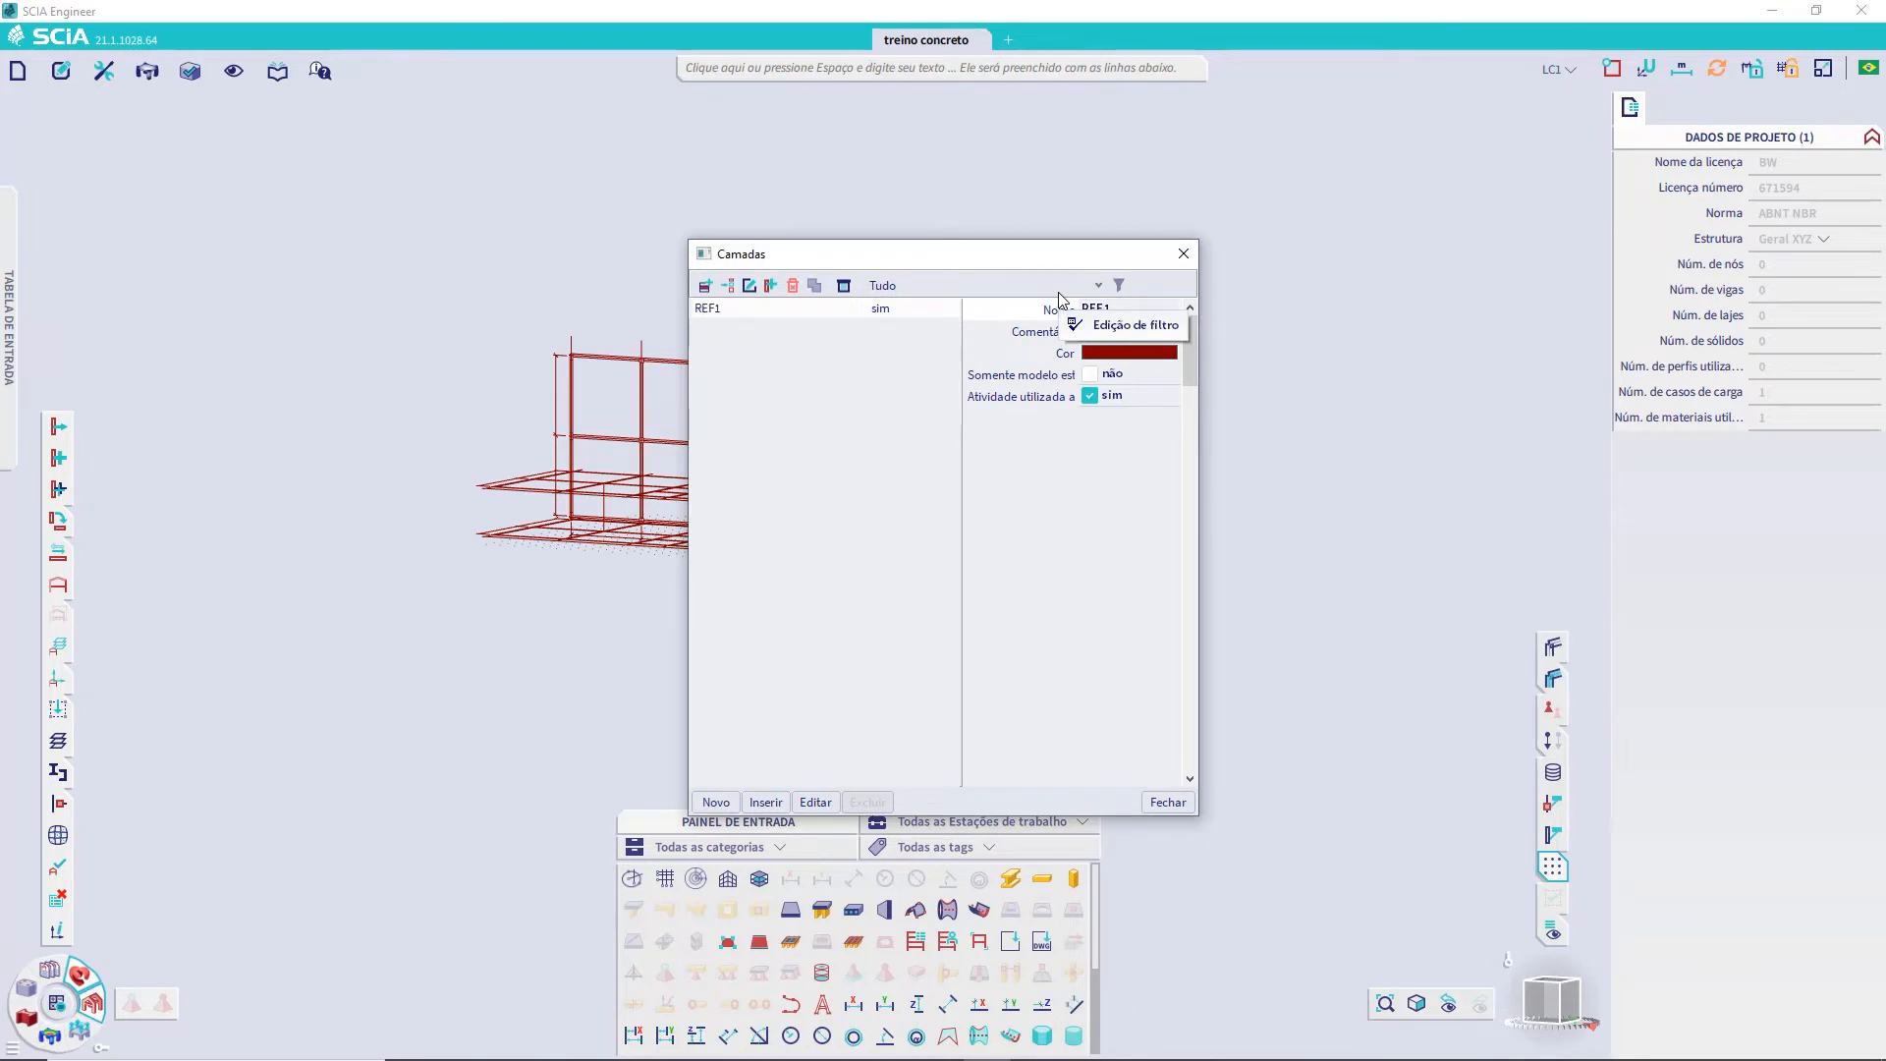
{"action": "left_click", "coordinate": [724, 812]}
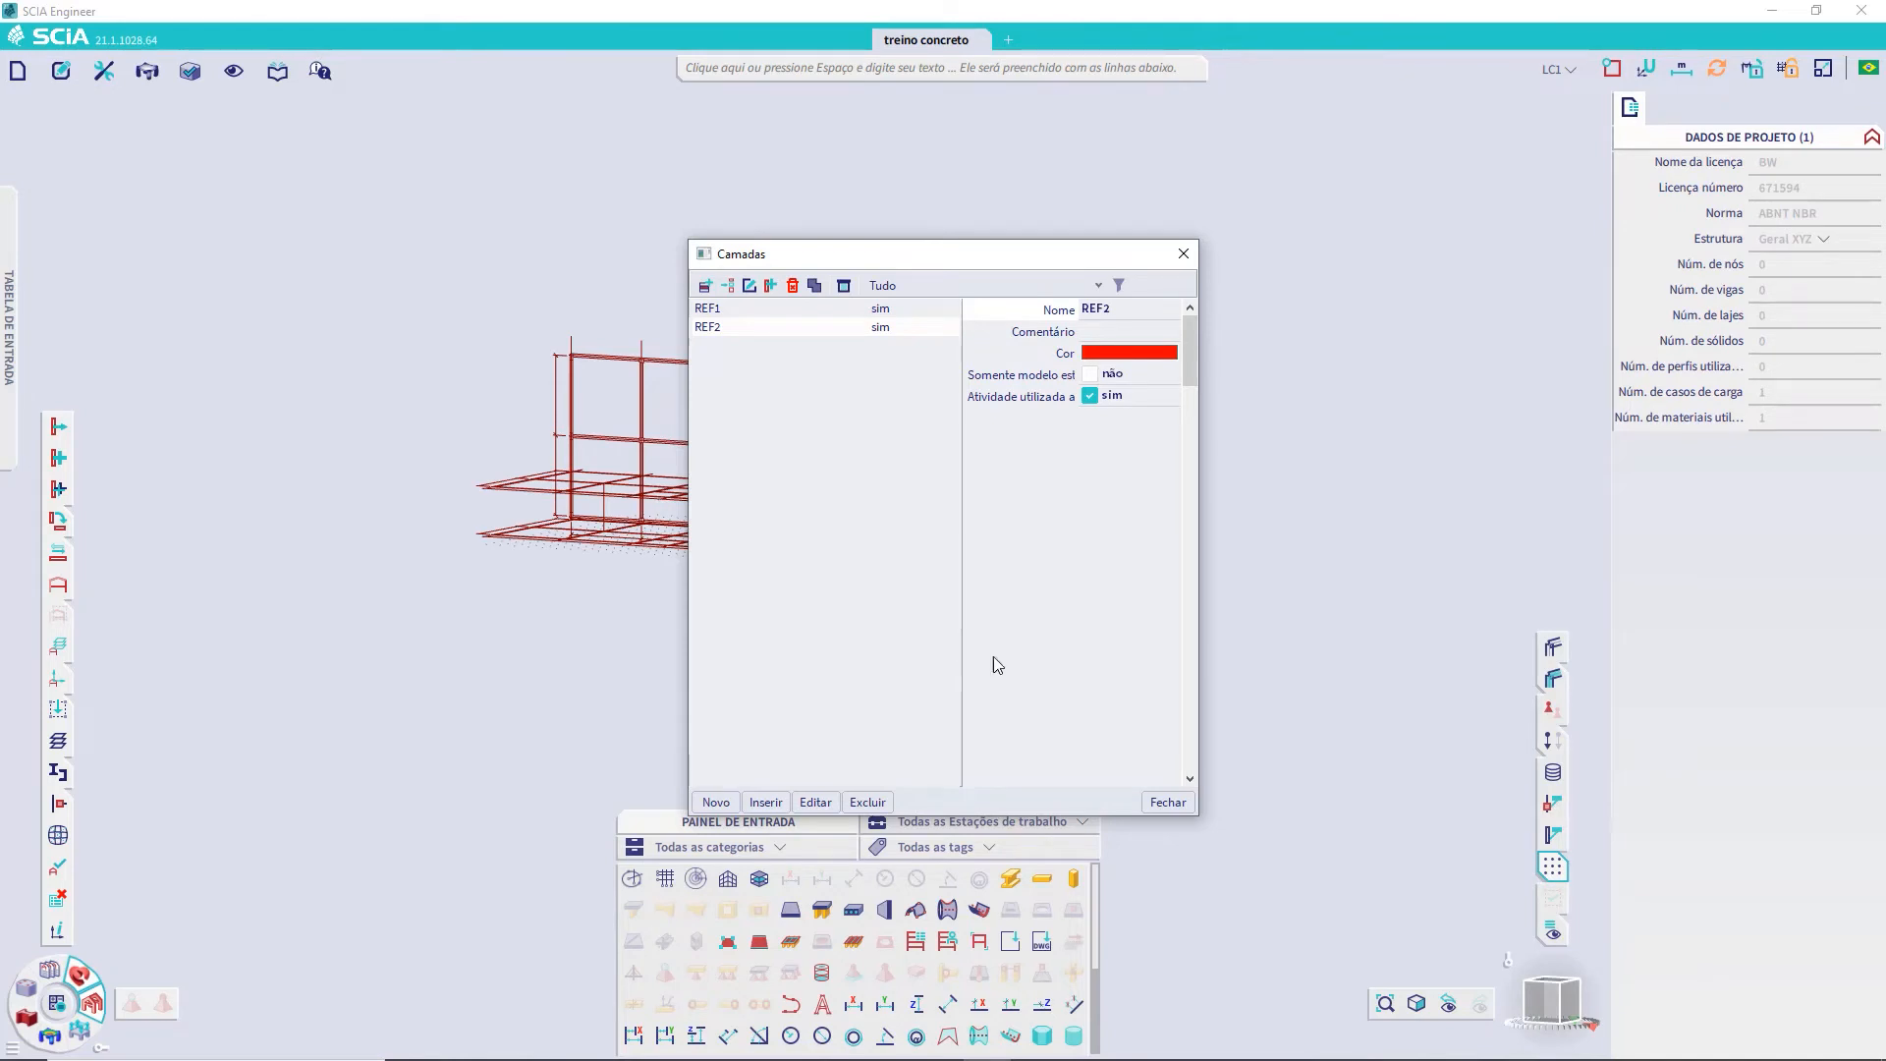
{"action": "left_click", "coordinate": [1167, 803]}
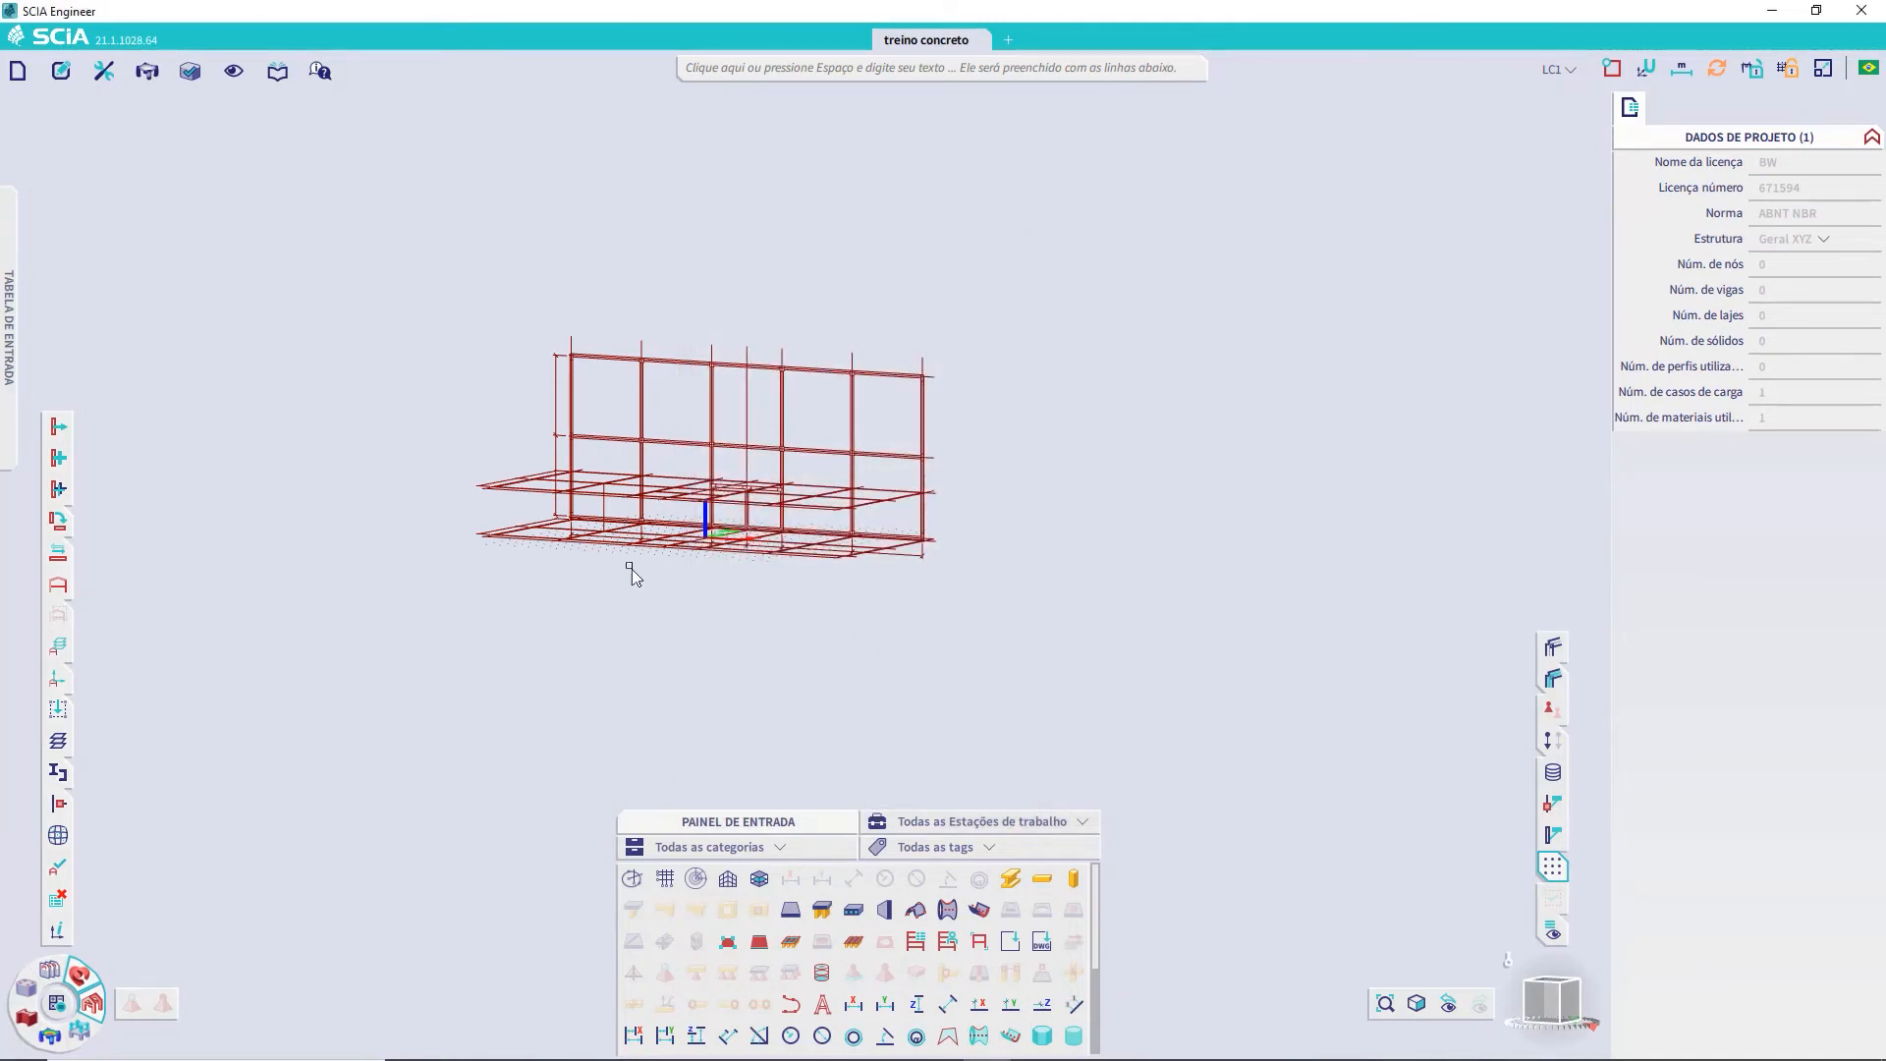
Select all lines of the raised horizontal floor plan from the front view, assign them to layer REF2, and clear the selection
{"action": "right_click_drag", "start_coordinate": [757, 598], "coordinate": [820, 599], "text": "ctrl"}
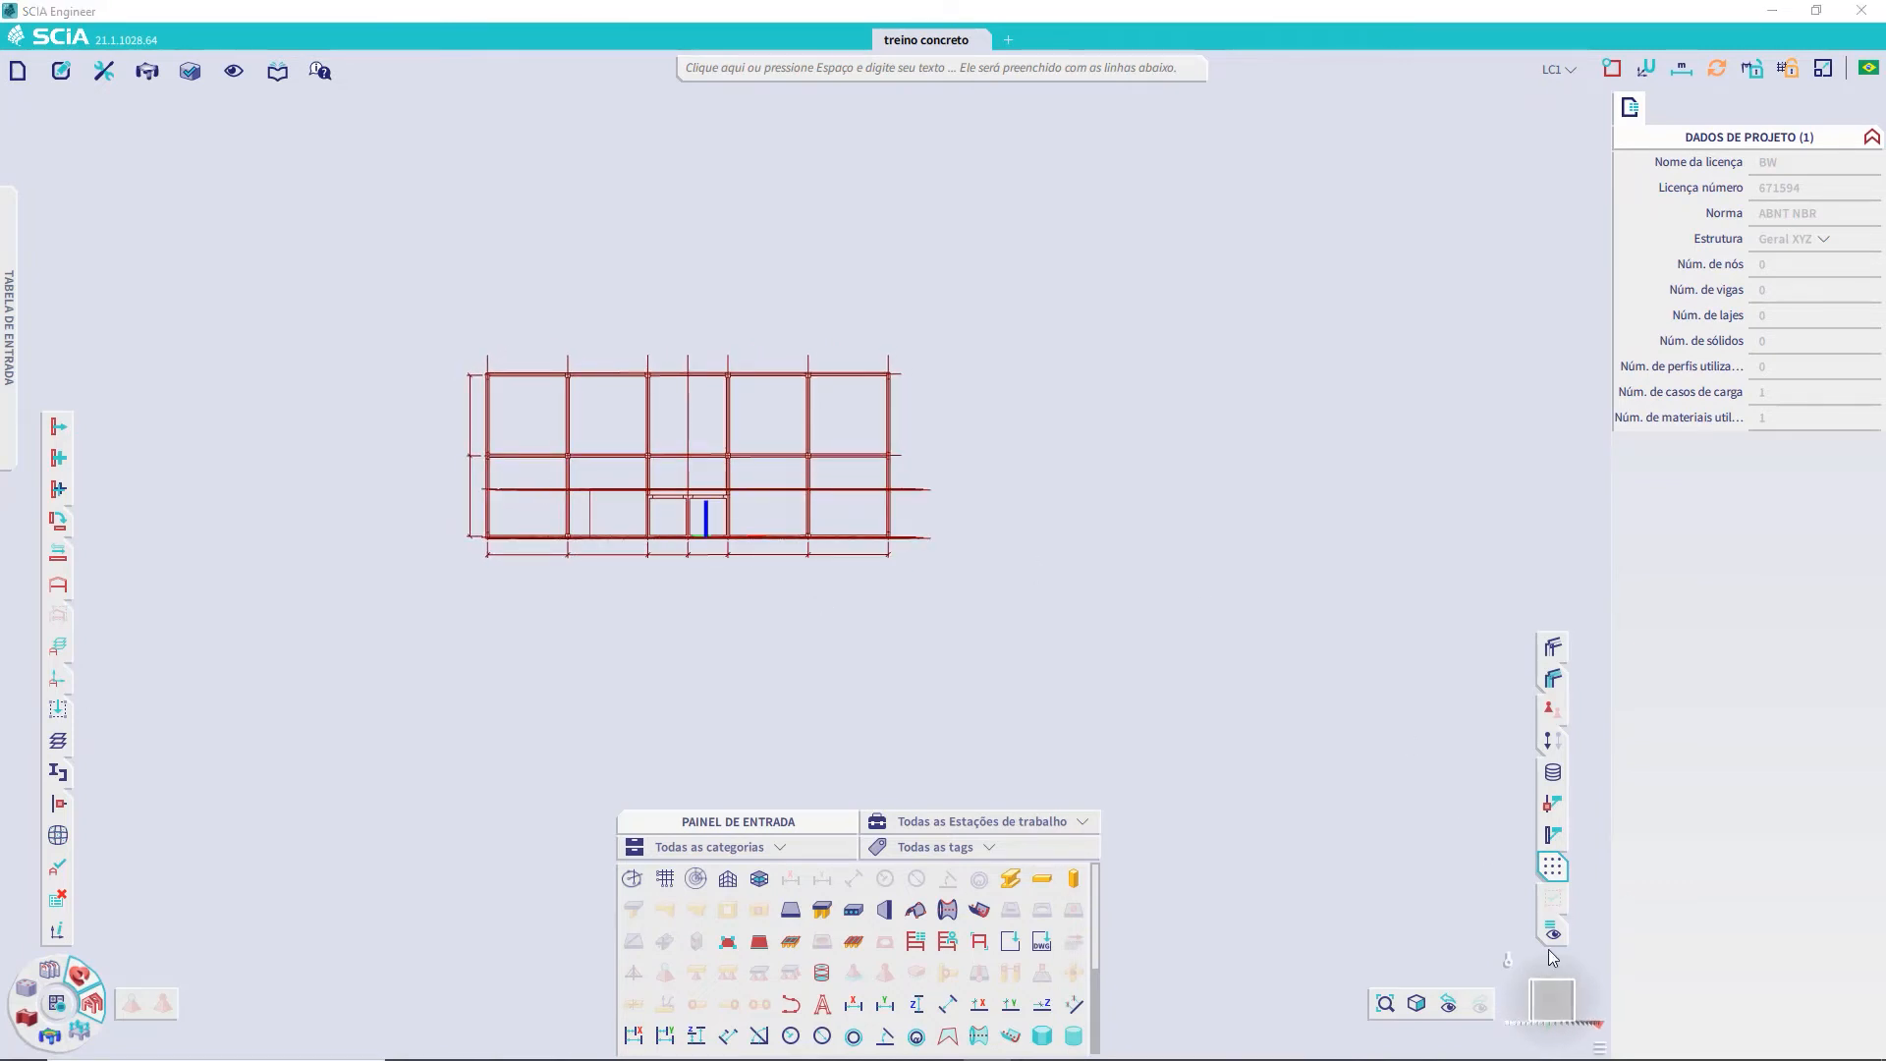
{"action": "left_click", "coordinate": [1555, 1008]}
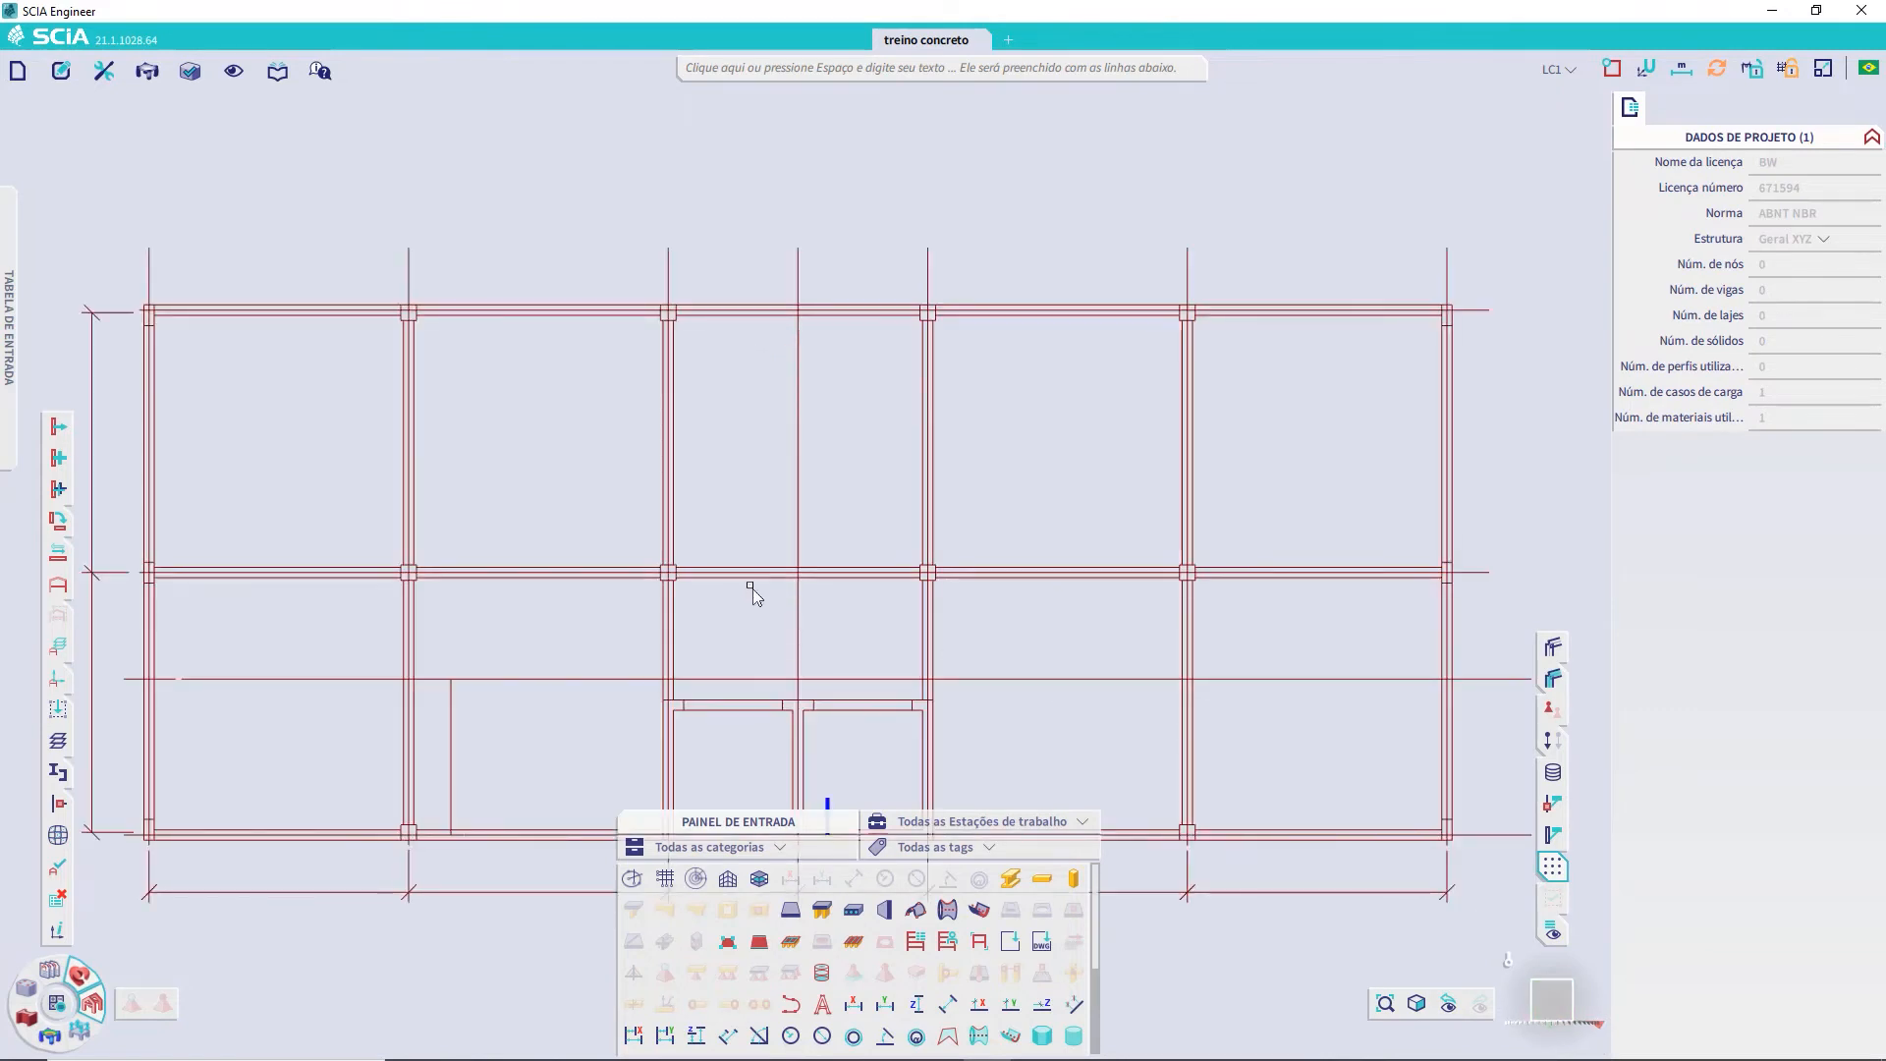
{"action": "scroll", "coordinate": [750, 590], "scroll_direction": "down", "scroll_amount": 2}
{"action": "left_click_drag", "start_coordinate": [386, 671], "coordinate": [1374, 658]}
{"action": "right_click_drag", "start_coordinate": [897, 700], "coordinate": [921, 743], "text": "ctrl"}
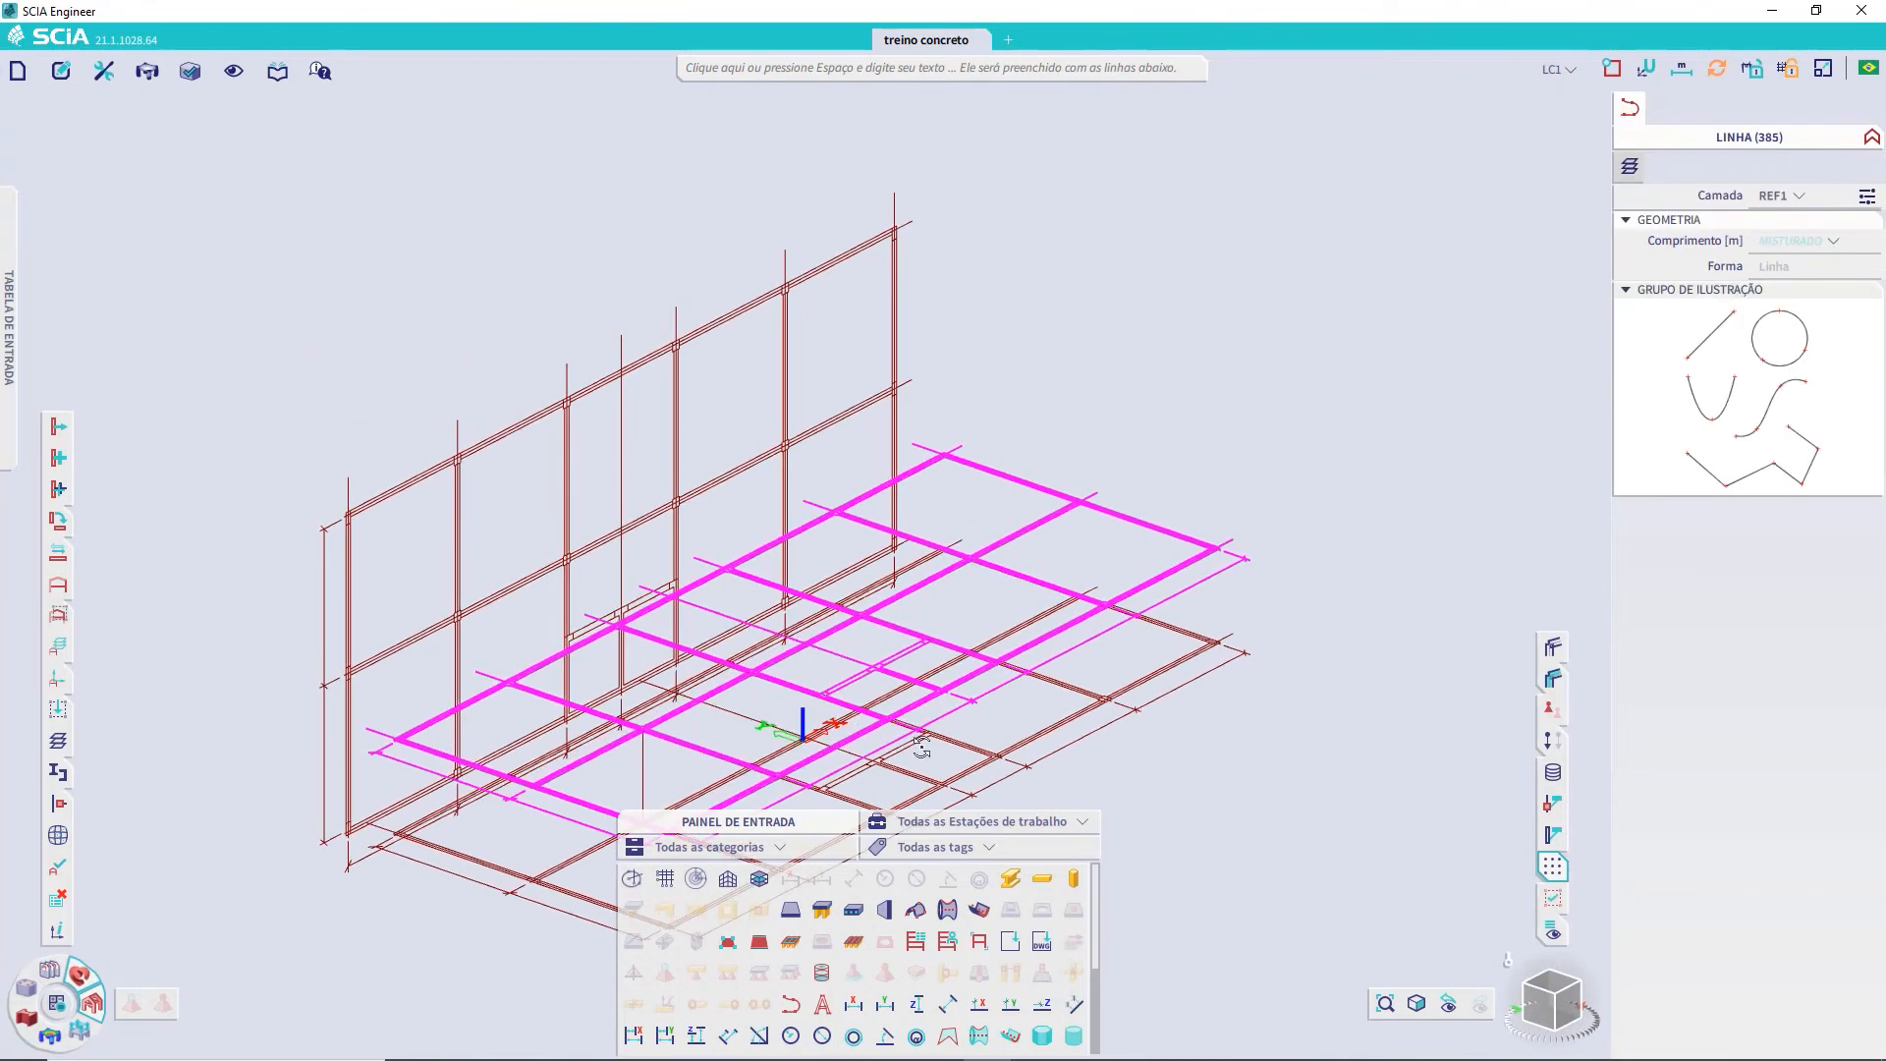
{"action": "left_click", "coordinate": [1839, 197]}
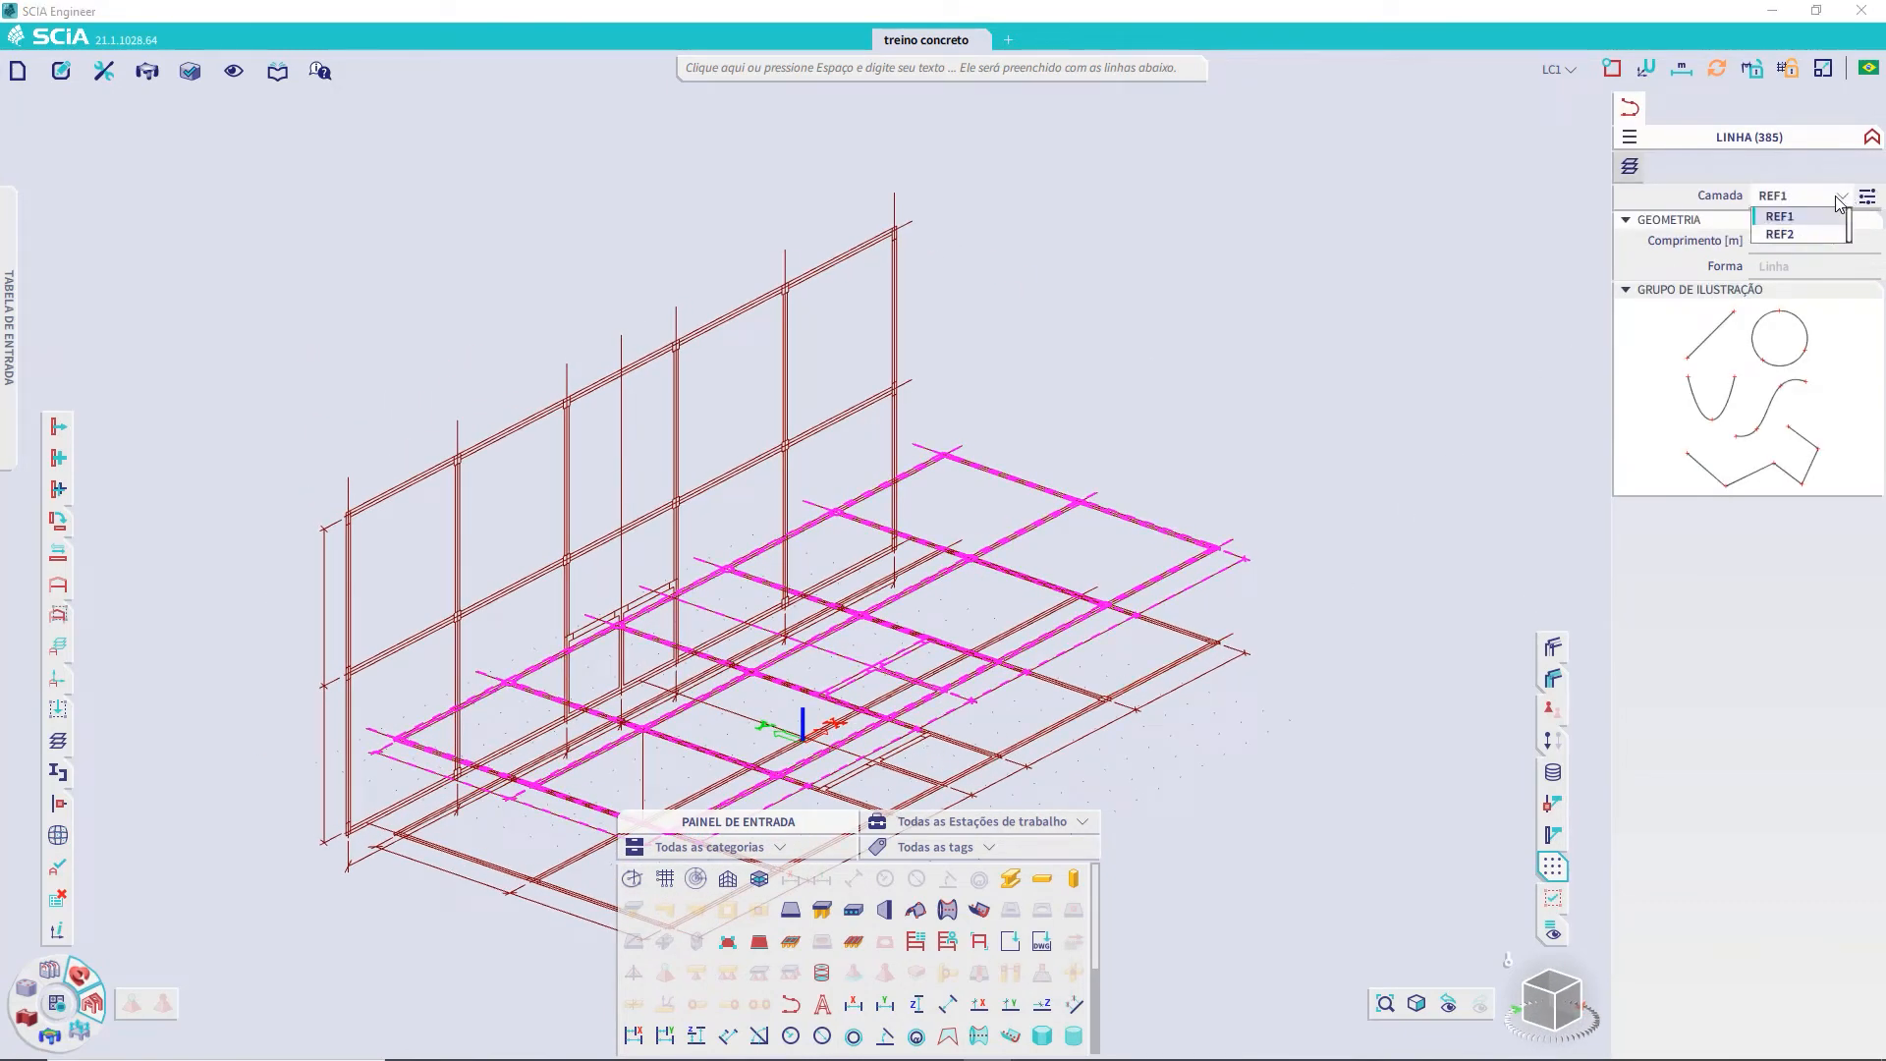
{"action": "left_click", "coordinate": [1781, 235]}
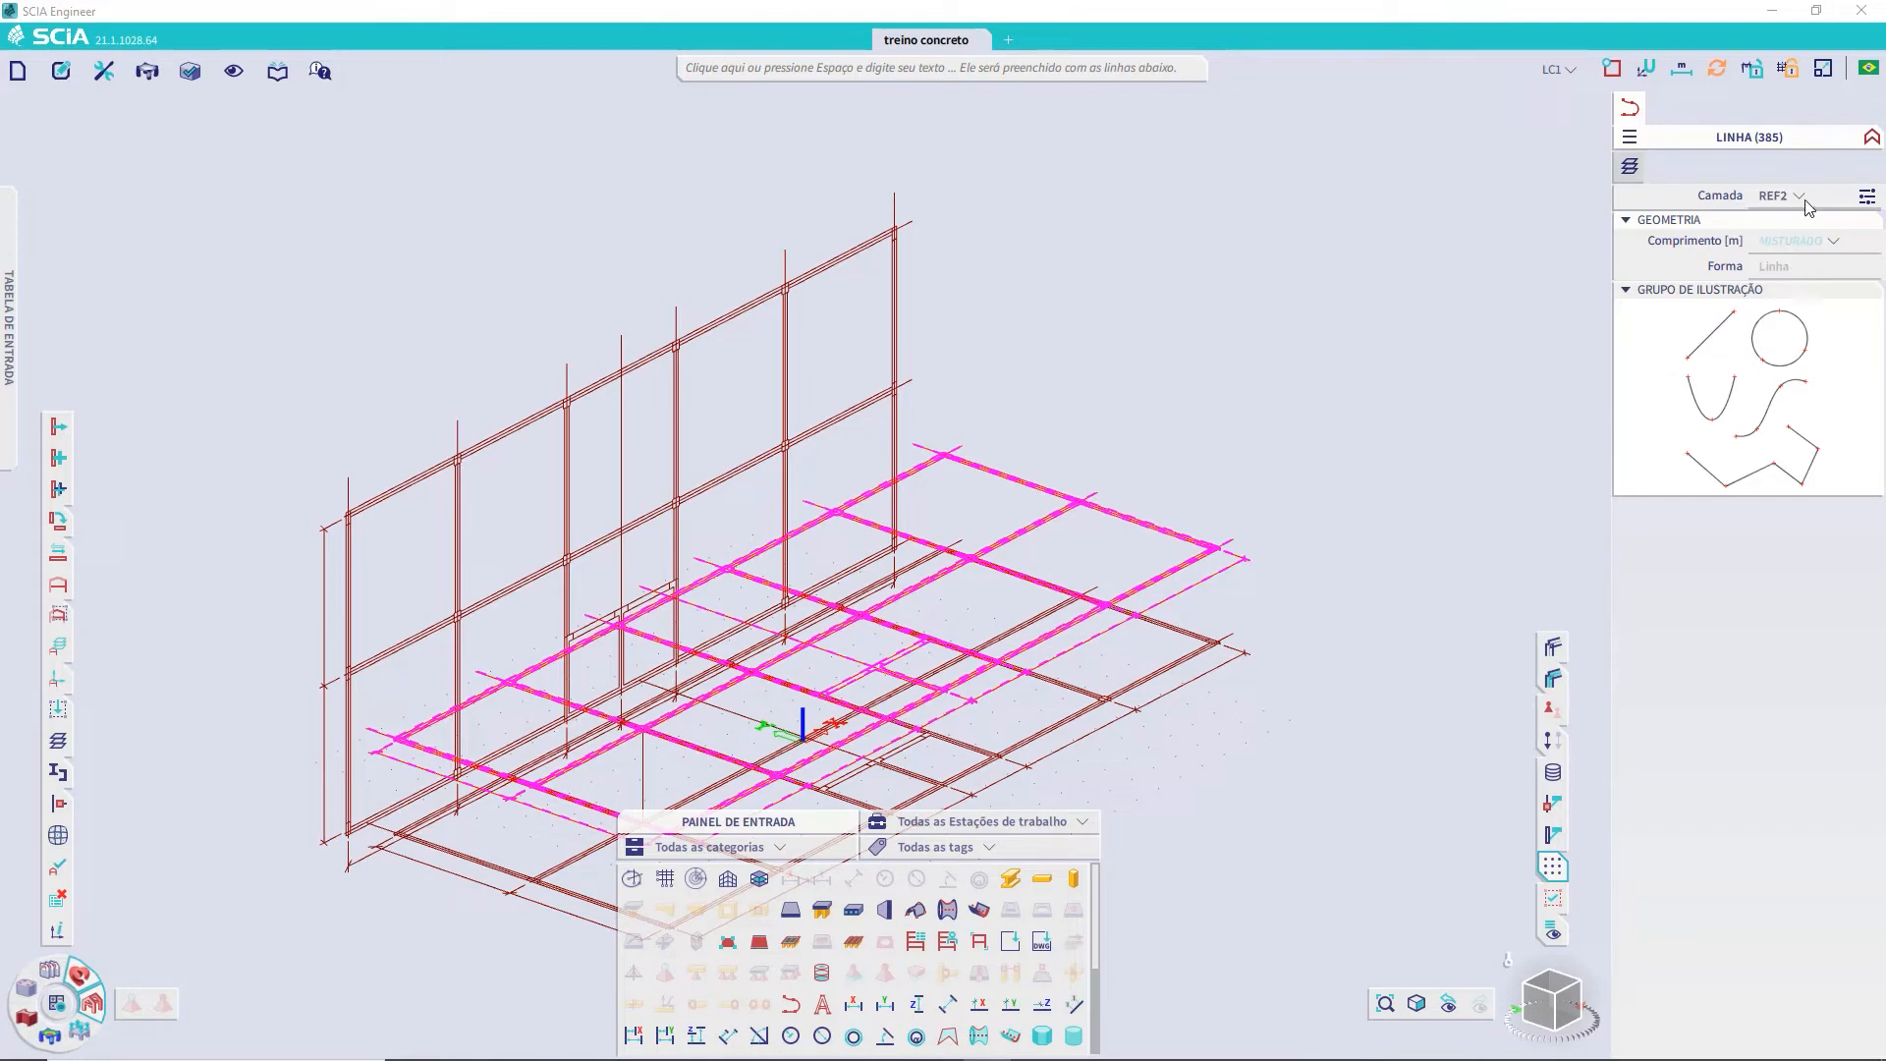
{"action": "key", "text": "Escape"}
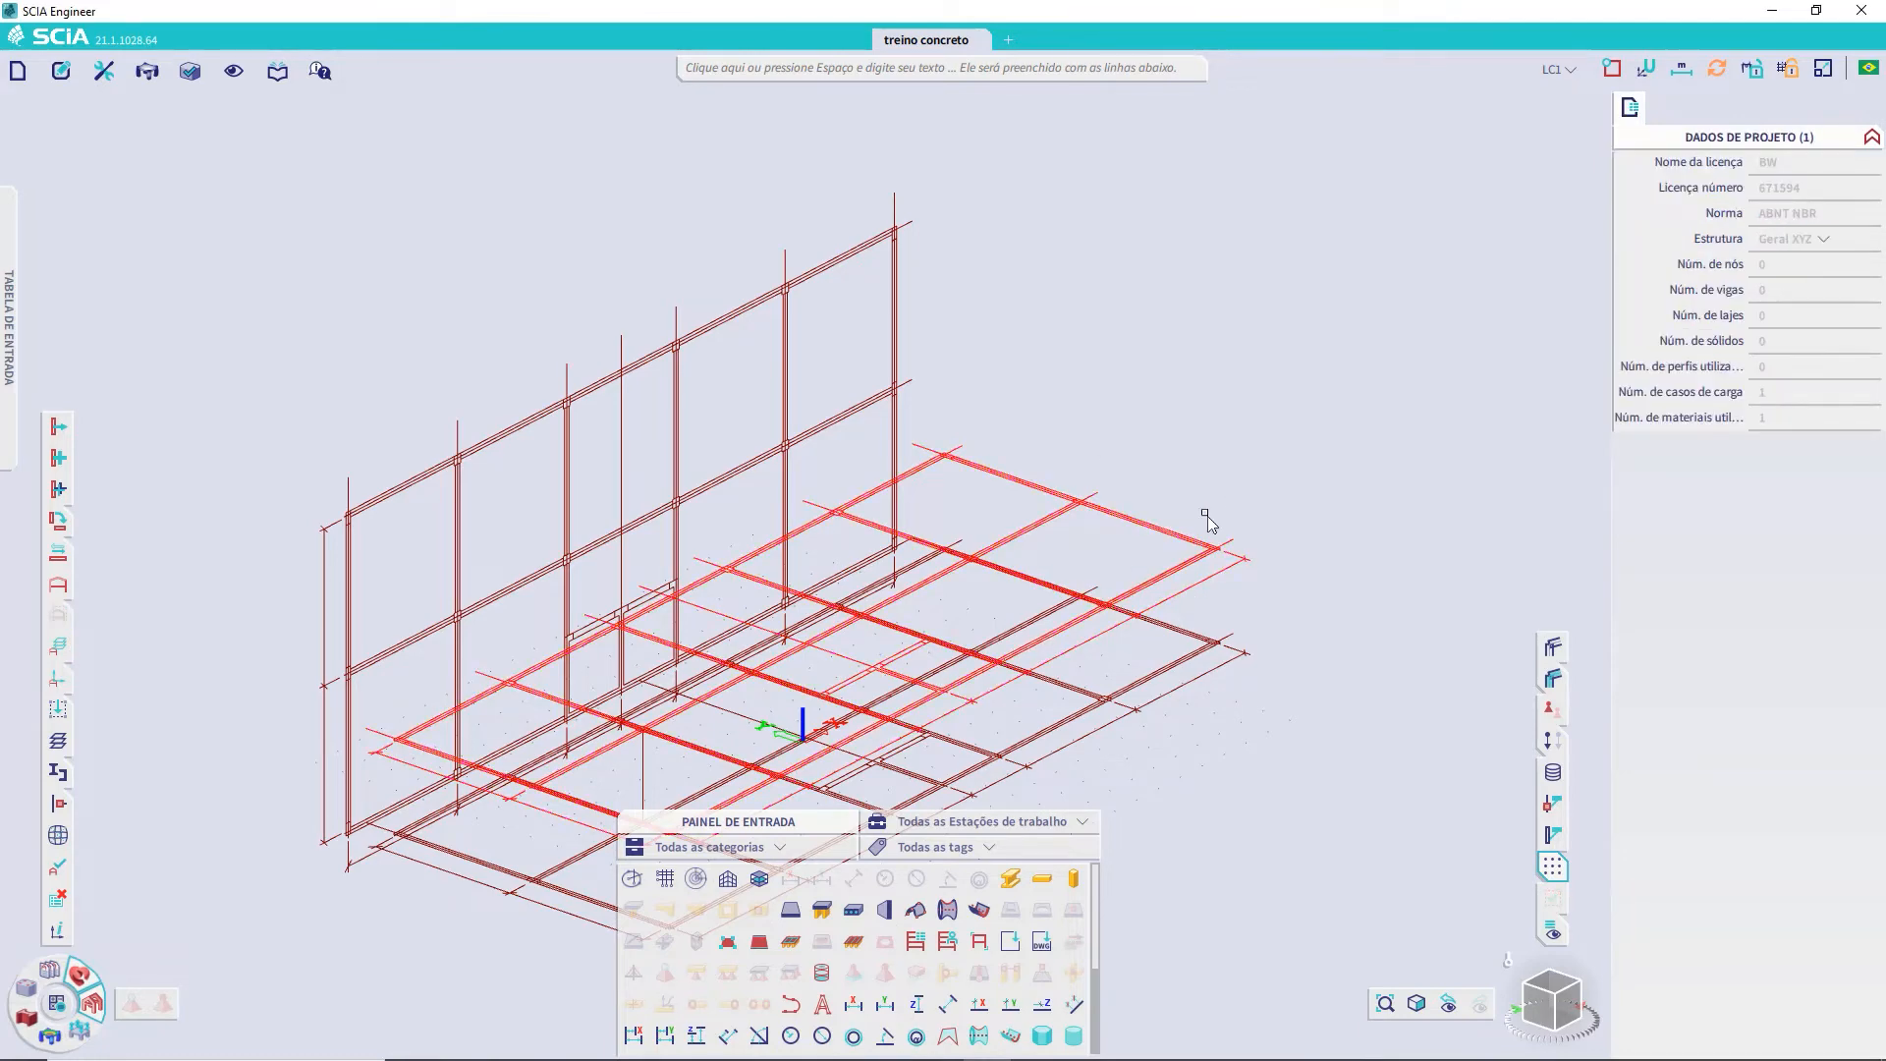
Deactivate layer REF2 to hide the raised floor plan's lines
{"action": "scroll", "coordinate": [1209, 580], "scroll_direction": "up", "scroll_amount": 5}
{"action": "scroll", "coordinate": [1214, 550], "scroll_direction": "down", "scroll_amount": 5}
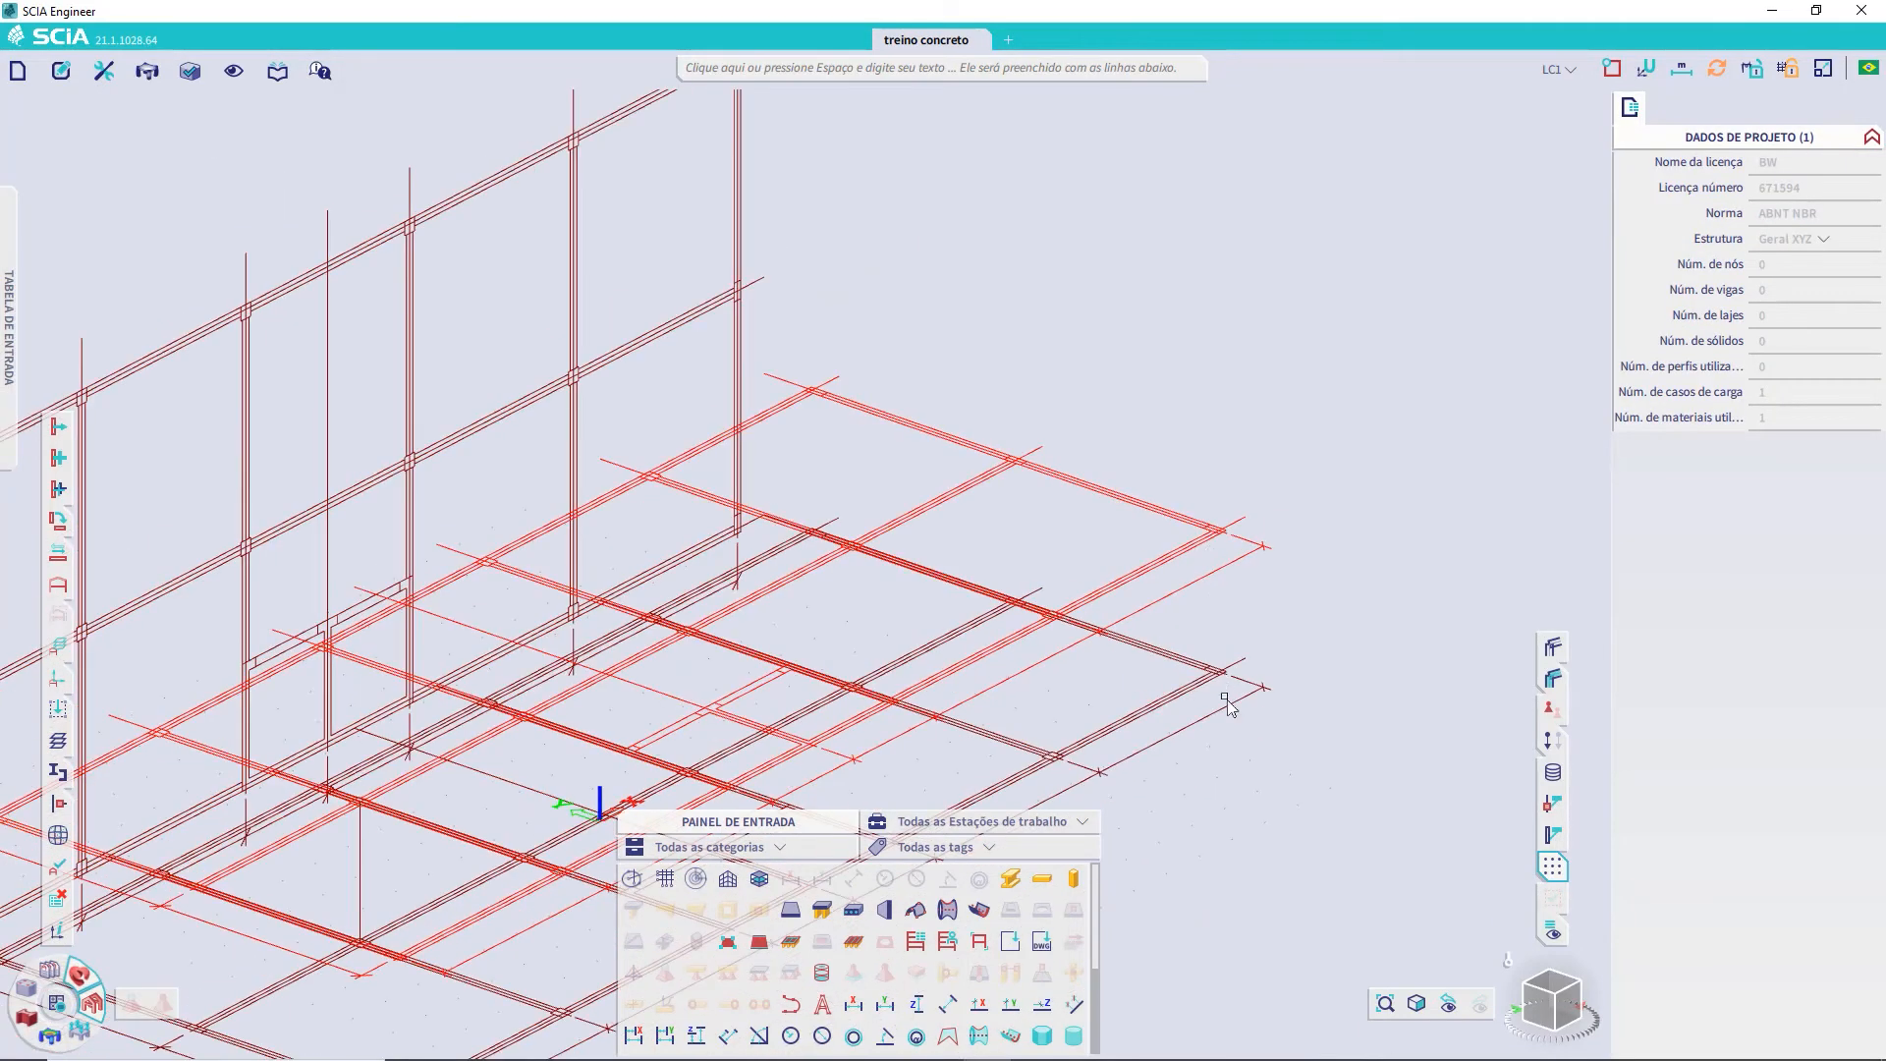
{"action": "left_click", "coordinate": [59, 744]}
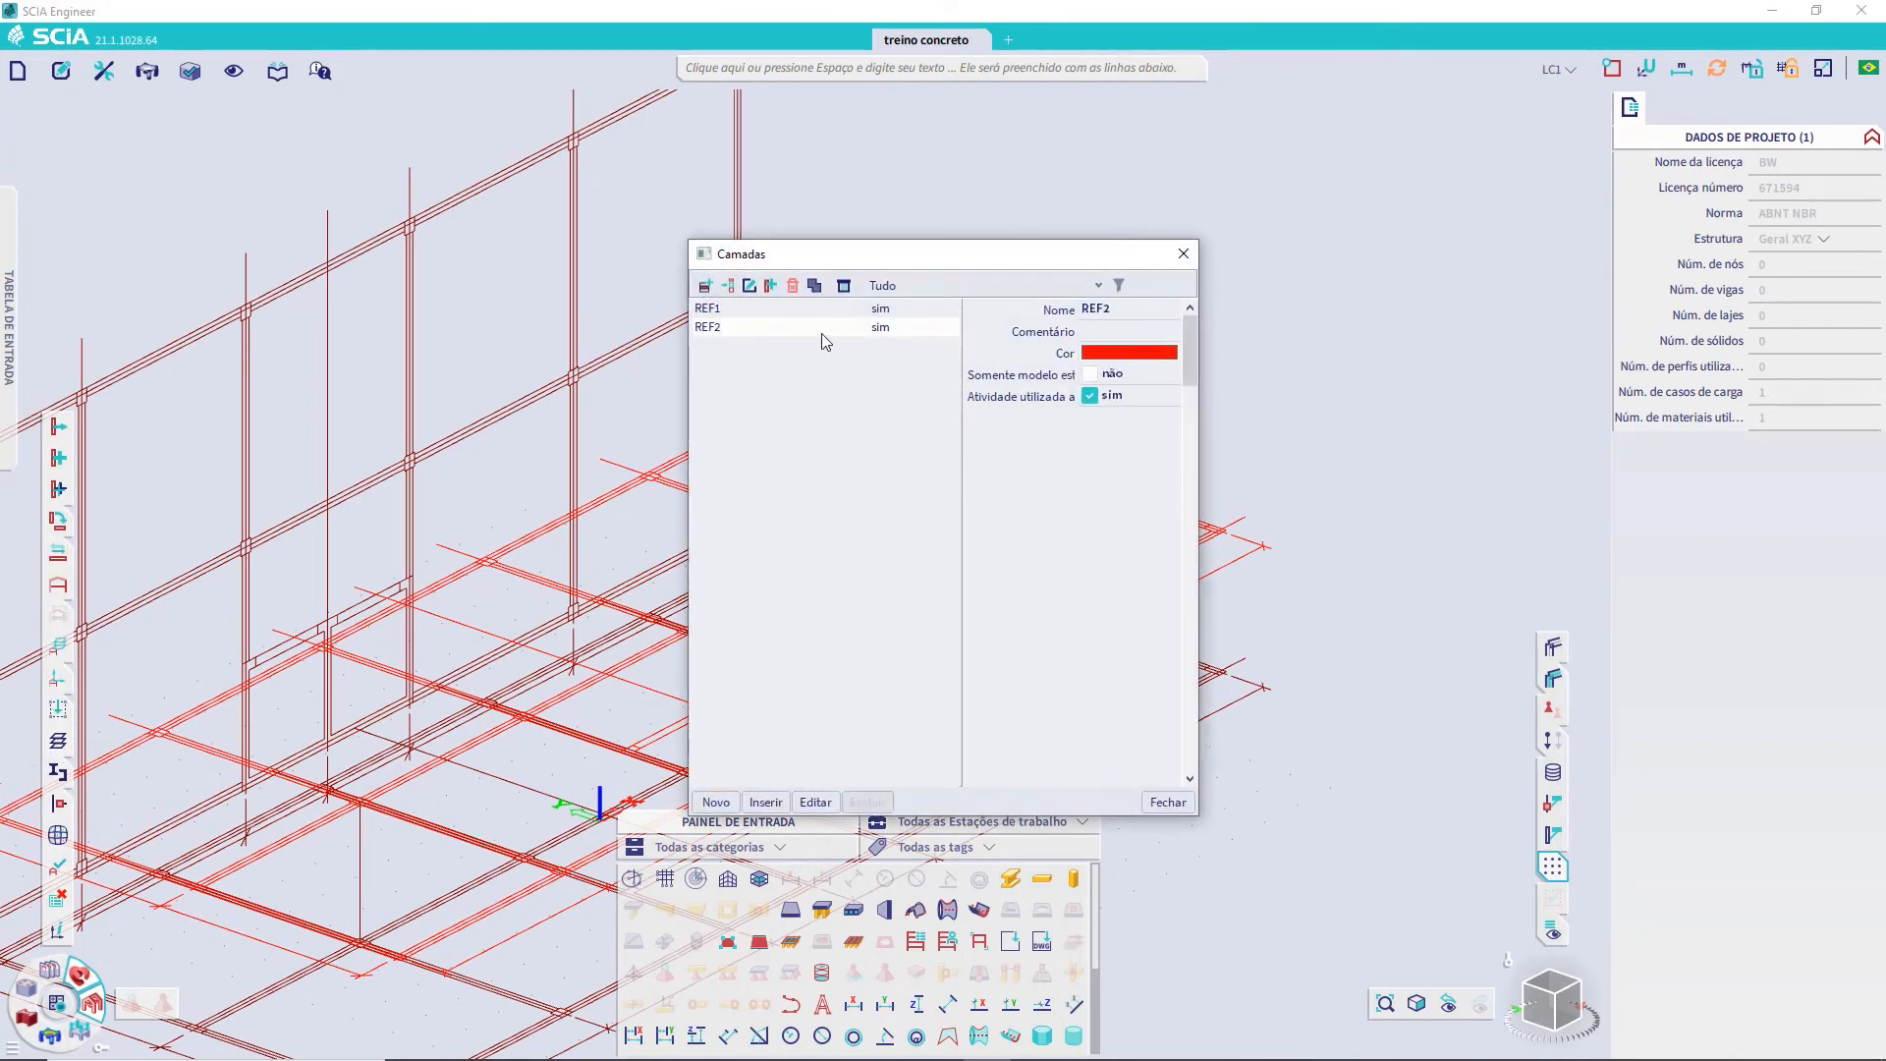
{"action": "left_click", "coordinate": [1089, 396]}
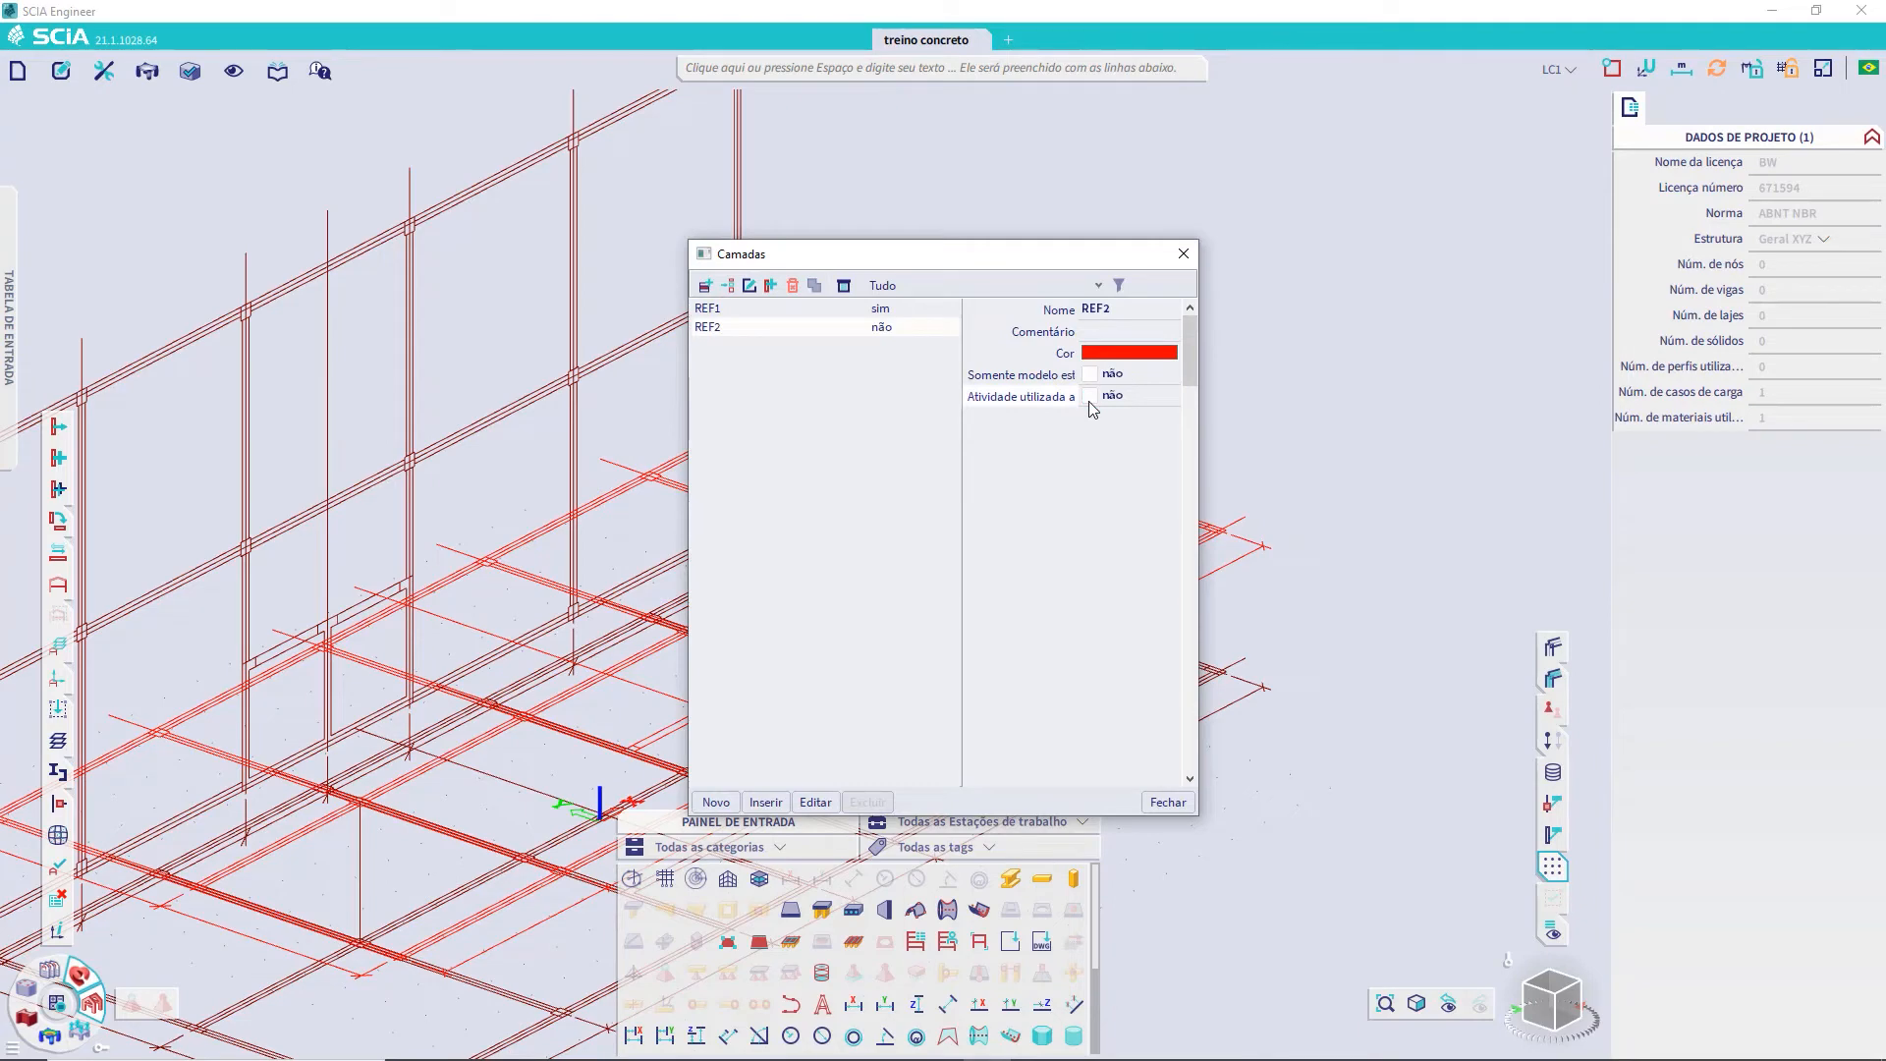
{"action": "left_click", "coordinate": [1168, 802]}
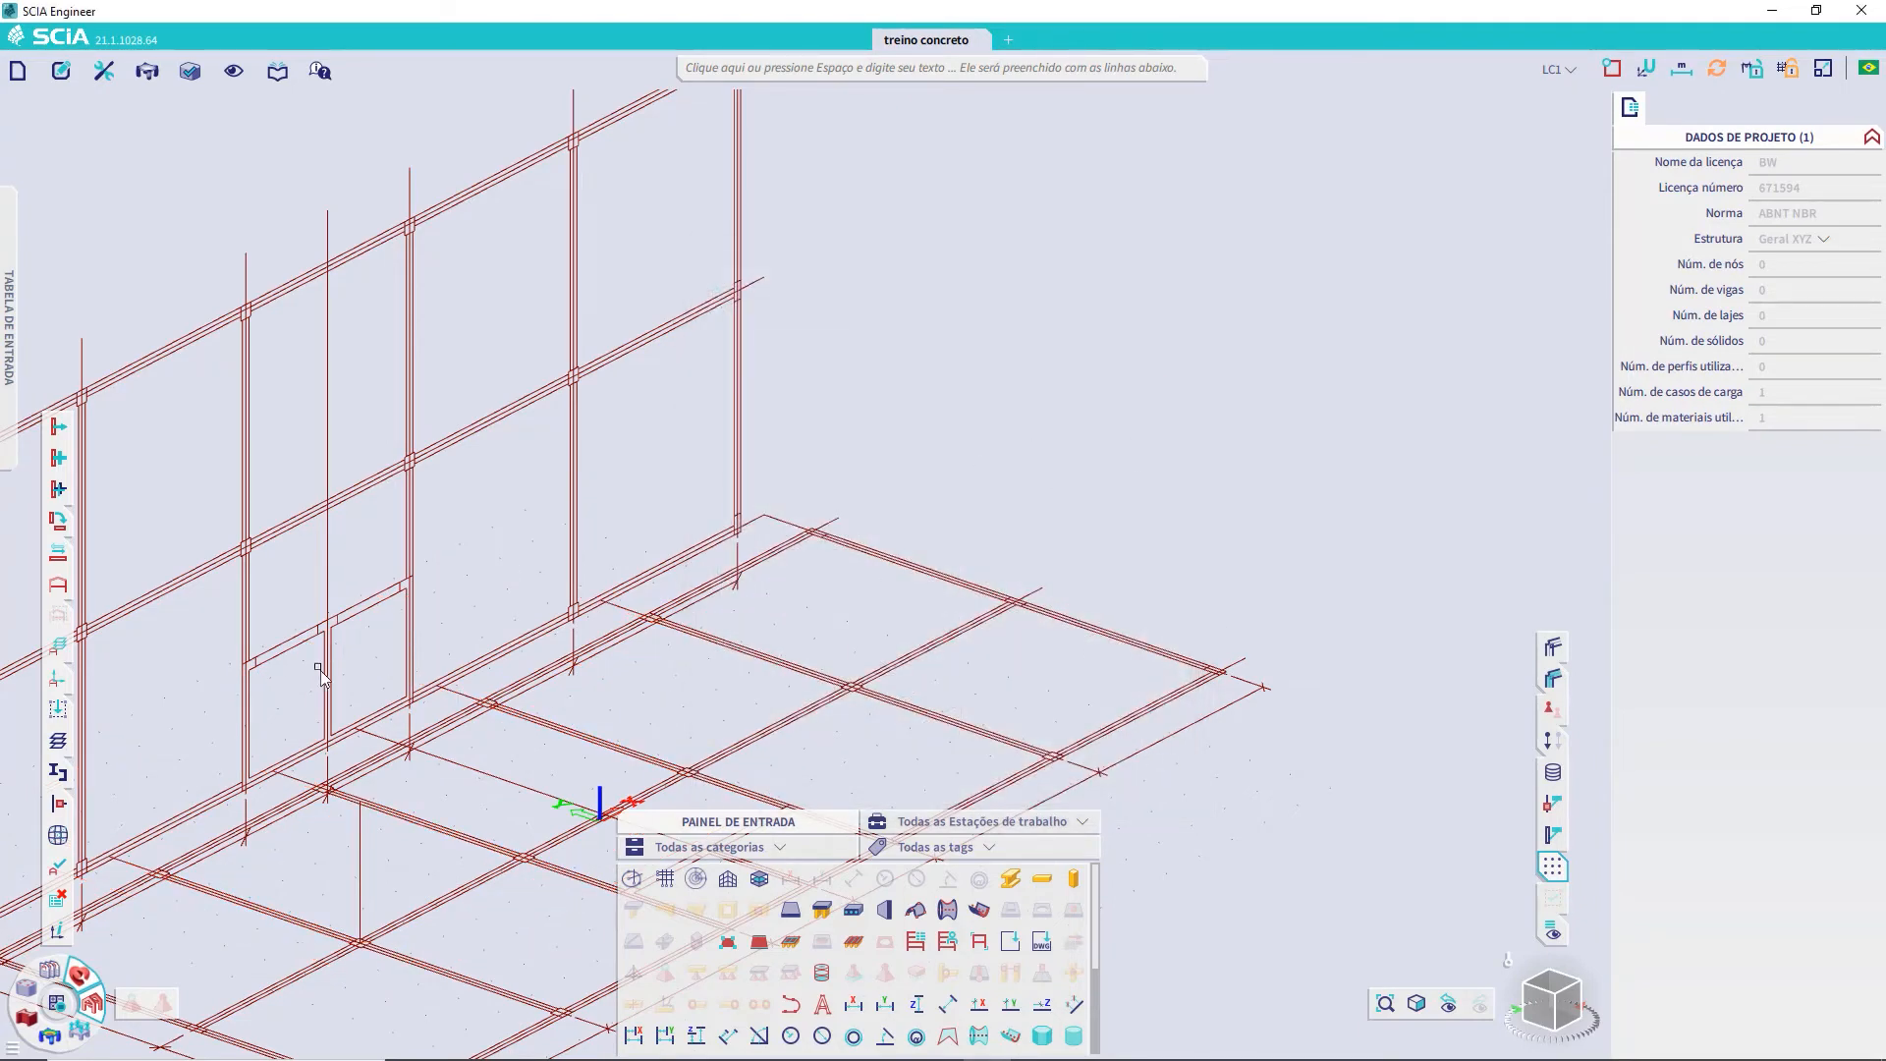
Reactivate layer REF2 to show the raised floor plan's lines again
{"action": "left_click", "coordinate": [59, 744]}
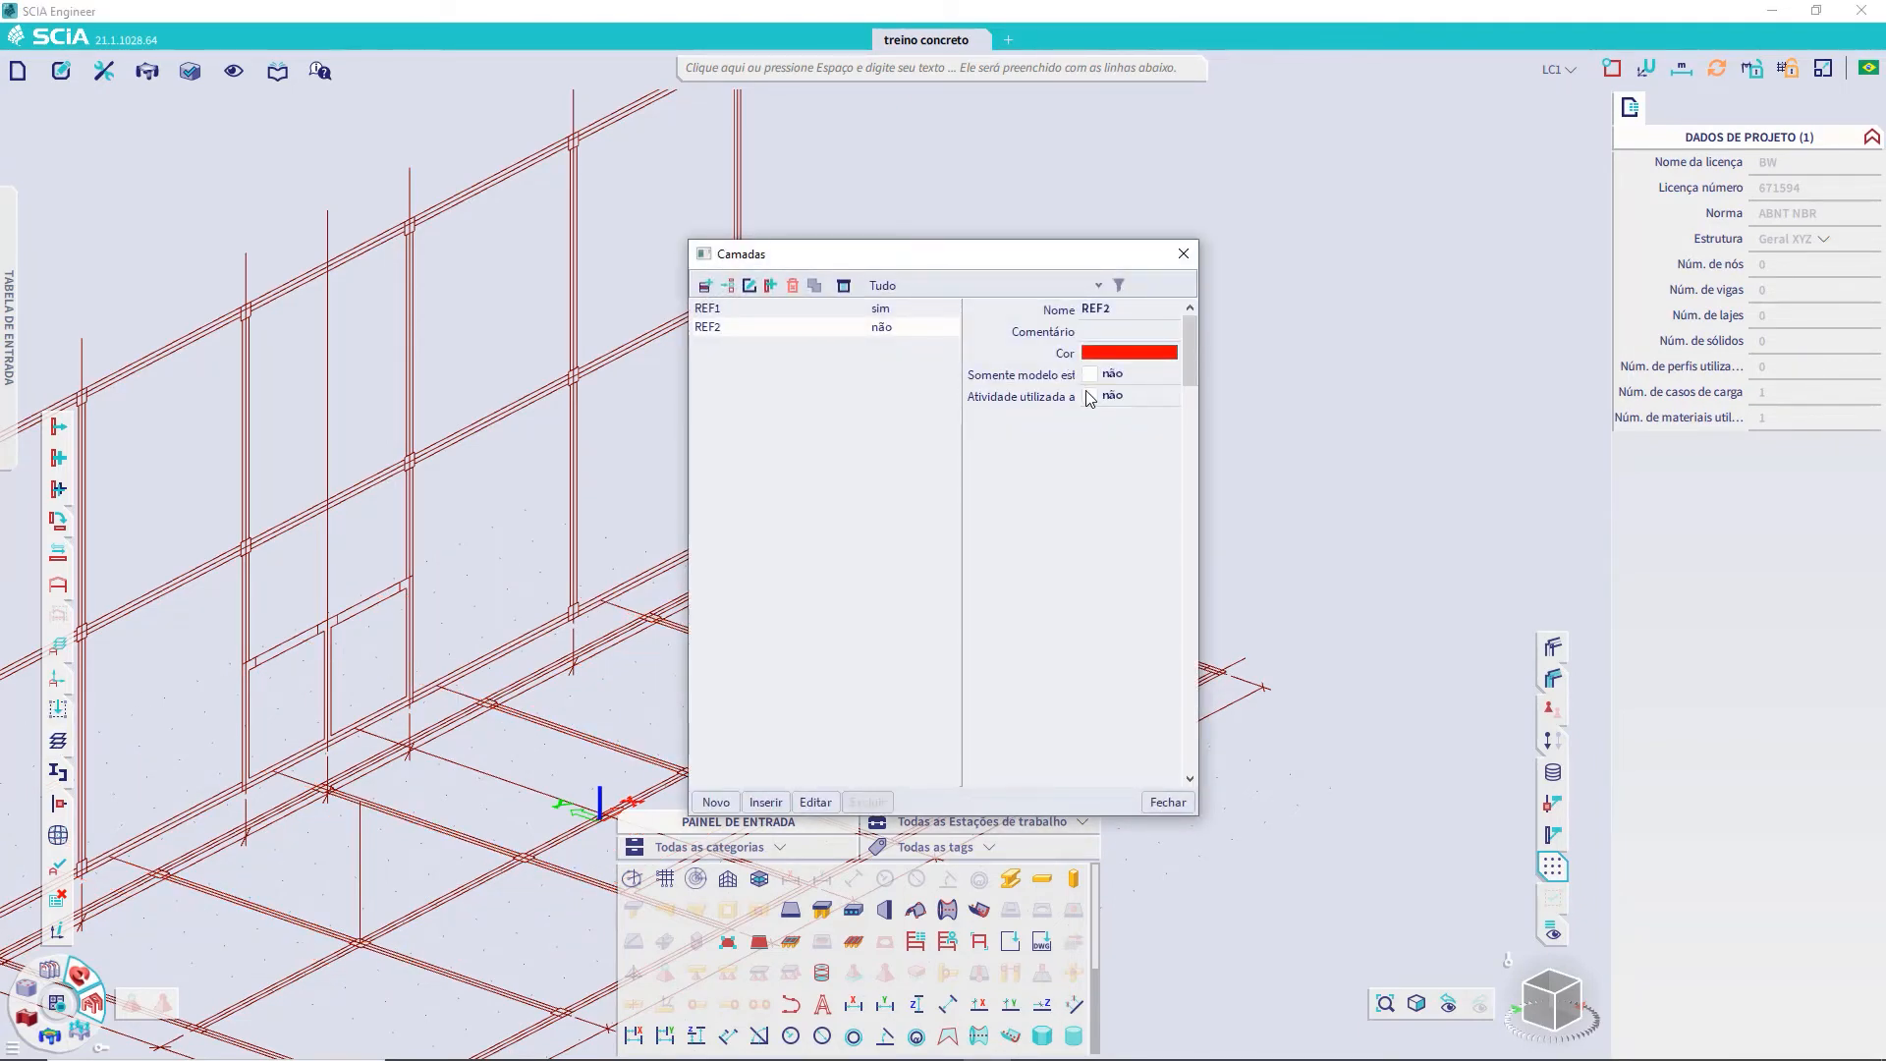
{"action": "left_click", "coordinate": [1089, 396]}
{"action": "left_click", "coordinate": [1168, 802]}
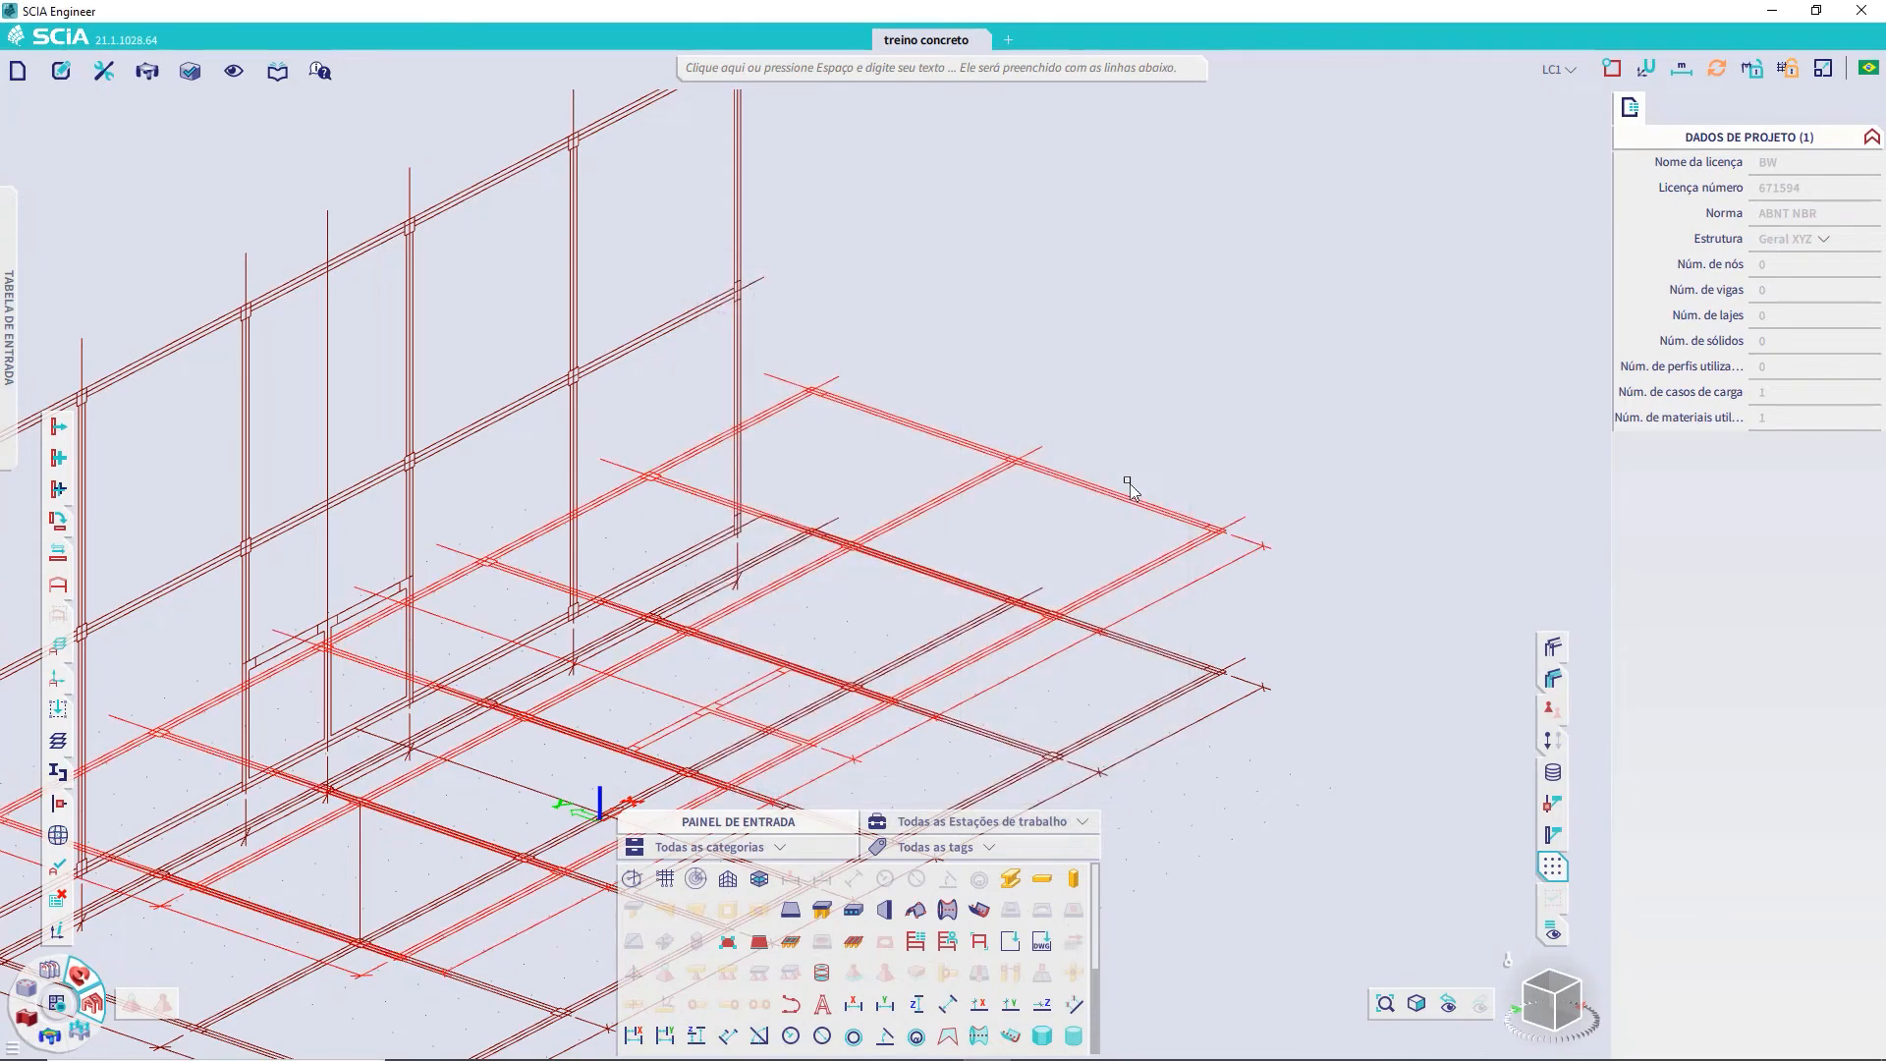
Start a new 1D element, set the height H of its rectangular cross-section CS1 to 30 cm, and accept the element properties
{"action": "scroll", "coordinate": [1058, 447], "scroll_direction": "down", "scroll_amount": 5}
{"action": "right_click_drag", "start_coordinate": [1058, 448], "coordinate": [882, 501], "text": "ctrl"}
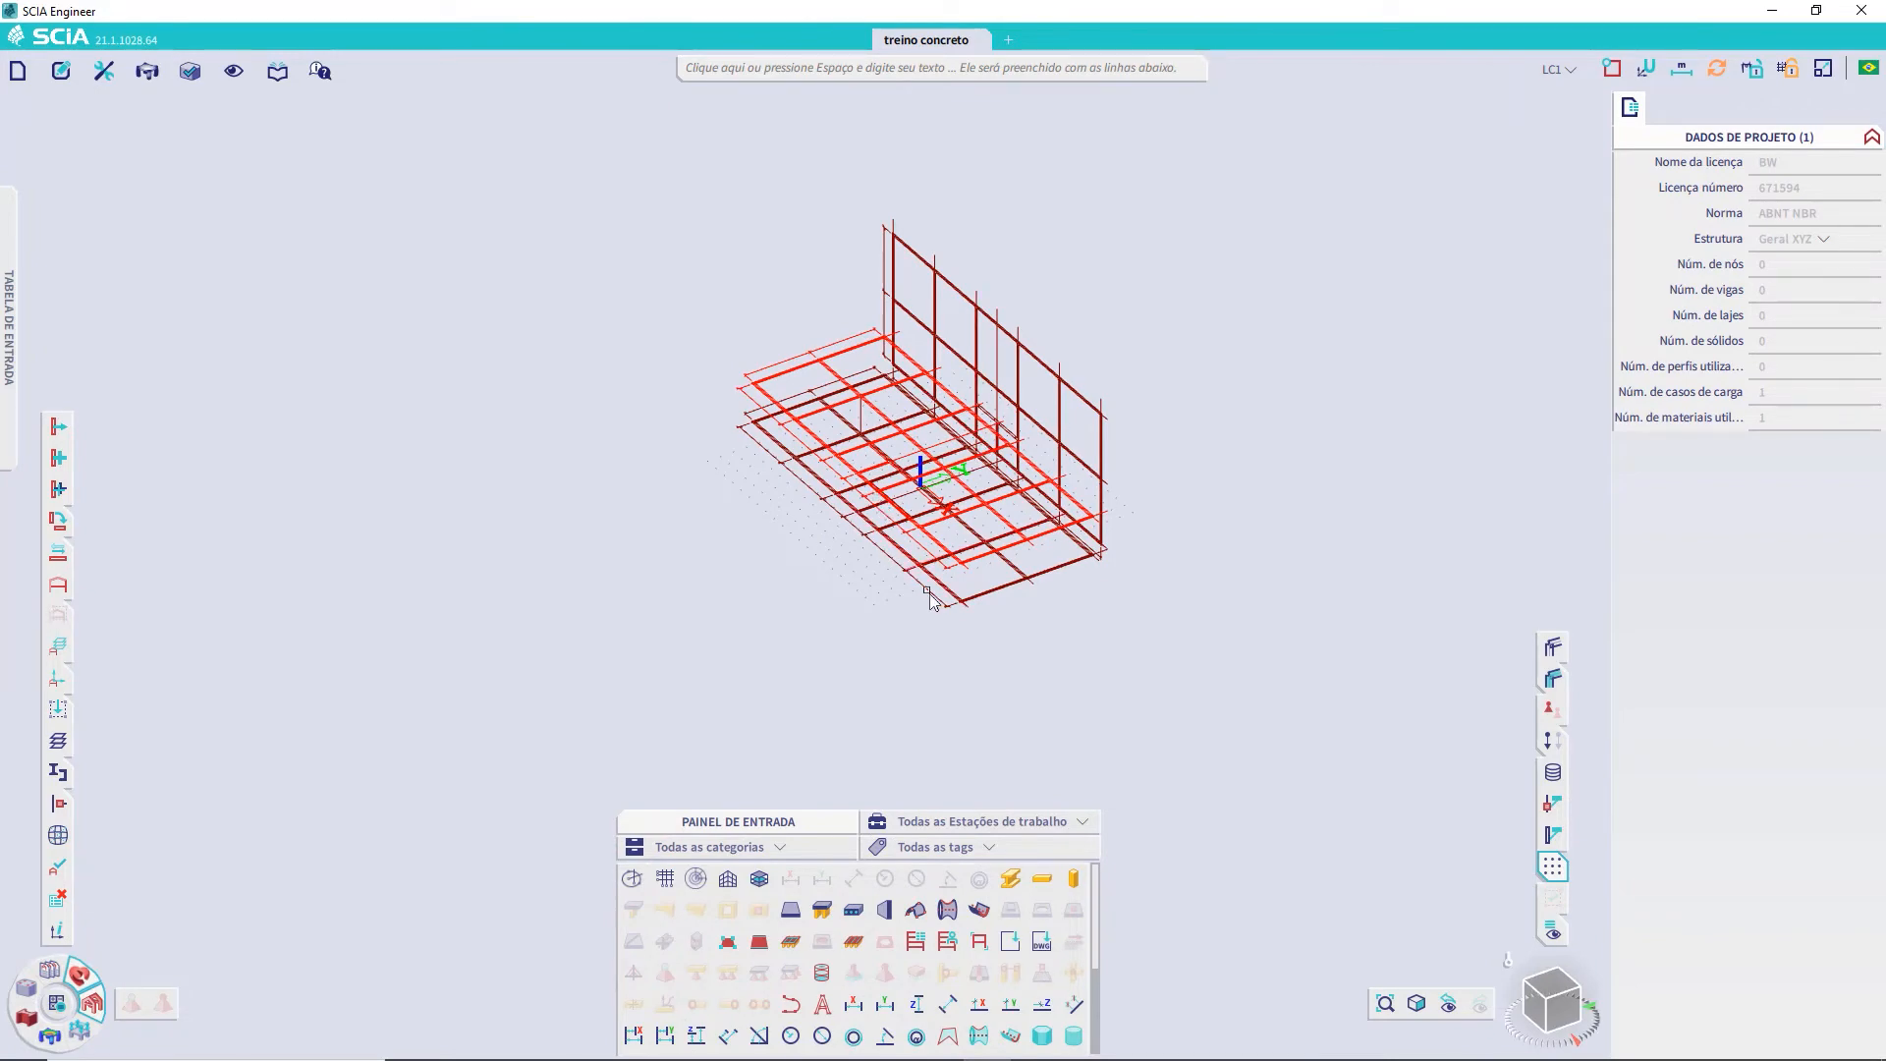
{"action": "right_click_drag", "start_coordinate": [932, 598], "coordinate": [973, 595], "text": "ctrl"}
{"action": "scroll", "coordinate": [833, 481], "scroll_direction": "up", "scroll_amount": 3}
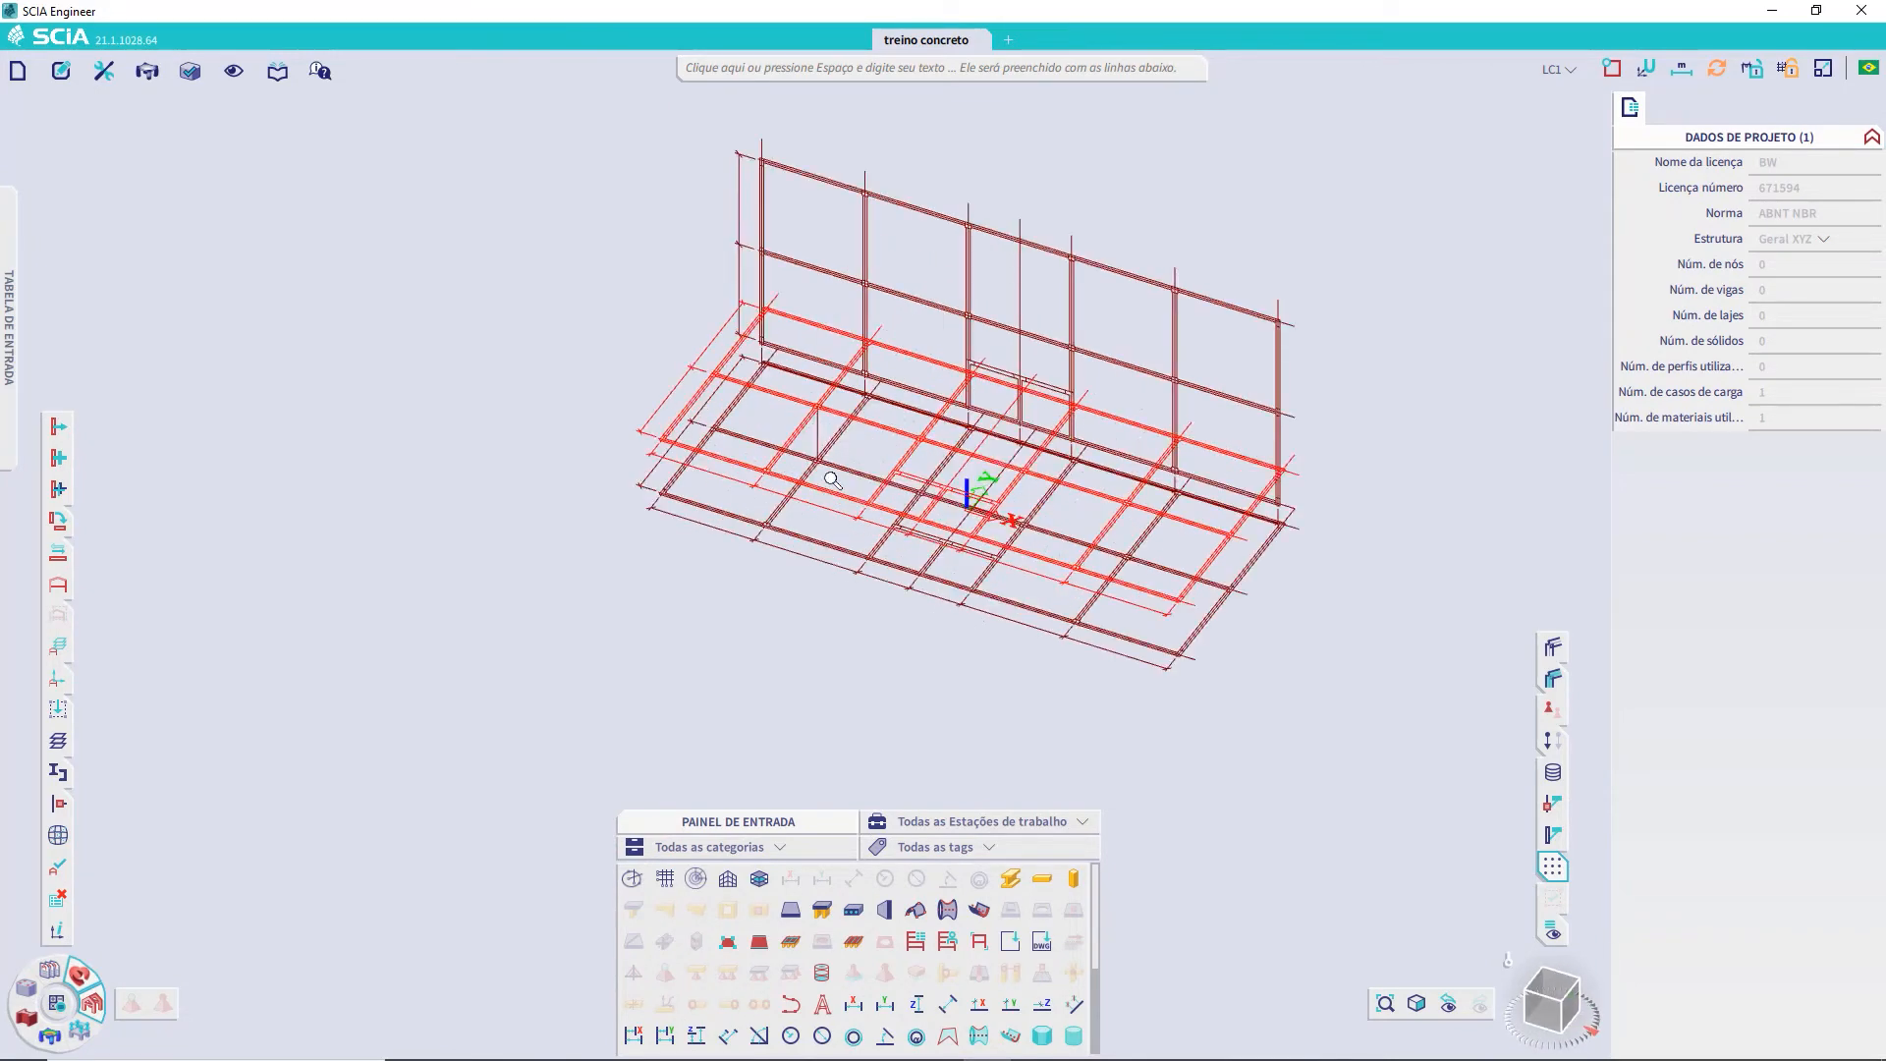
{"action": "scroll", "coordinate": [833, 482], "scroll_direction": "up", "scroll_amount": 6}
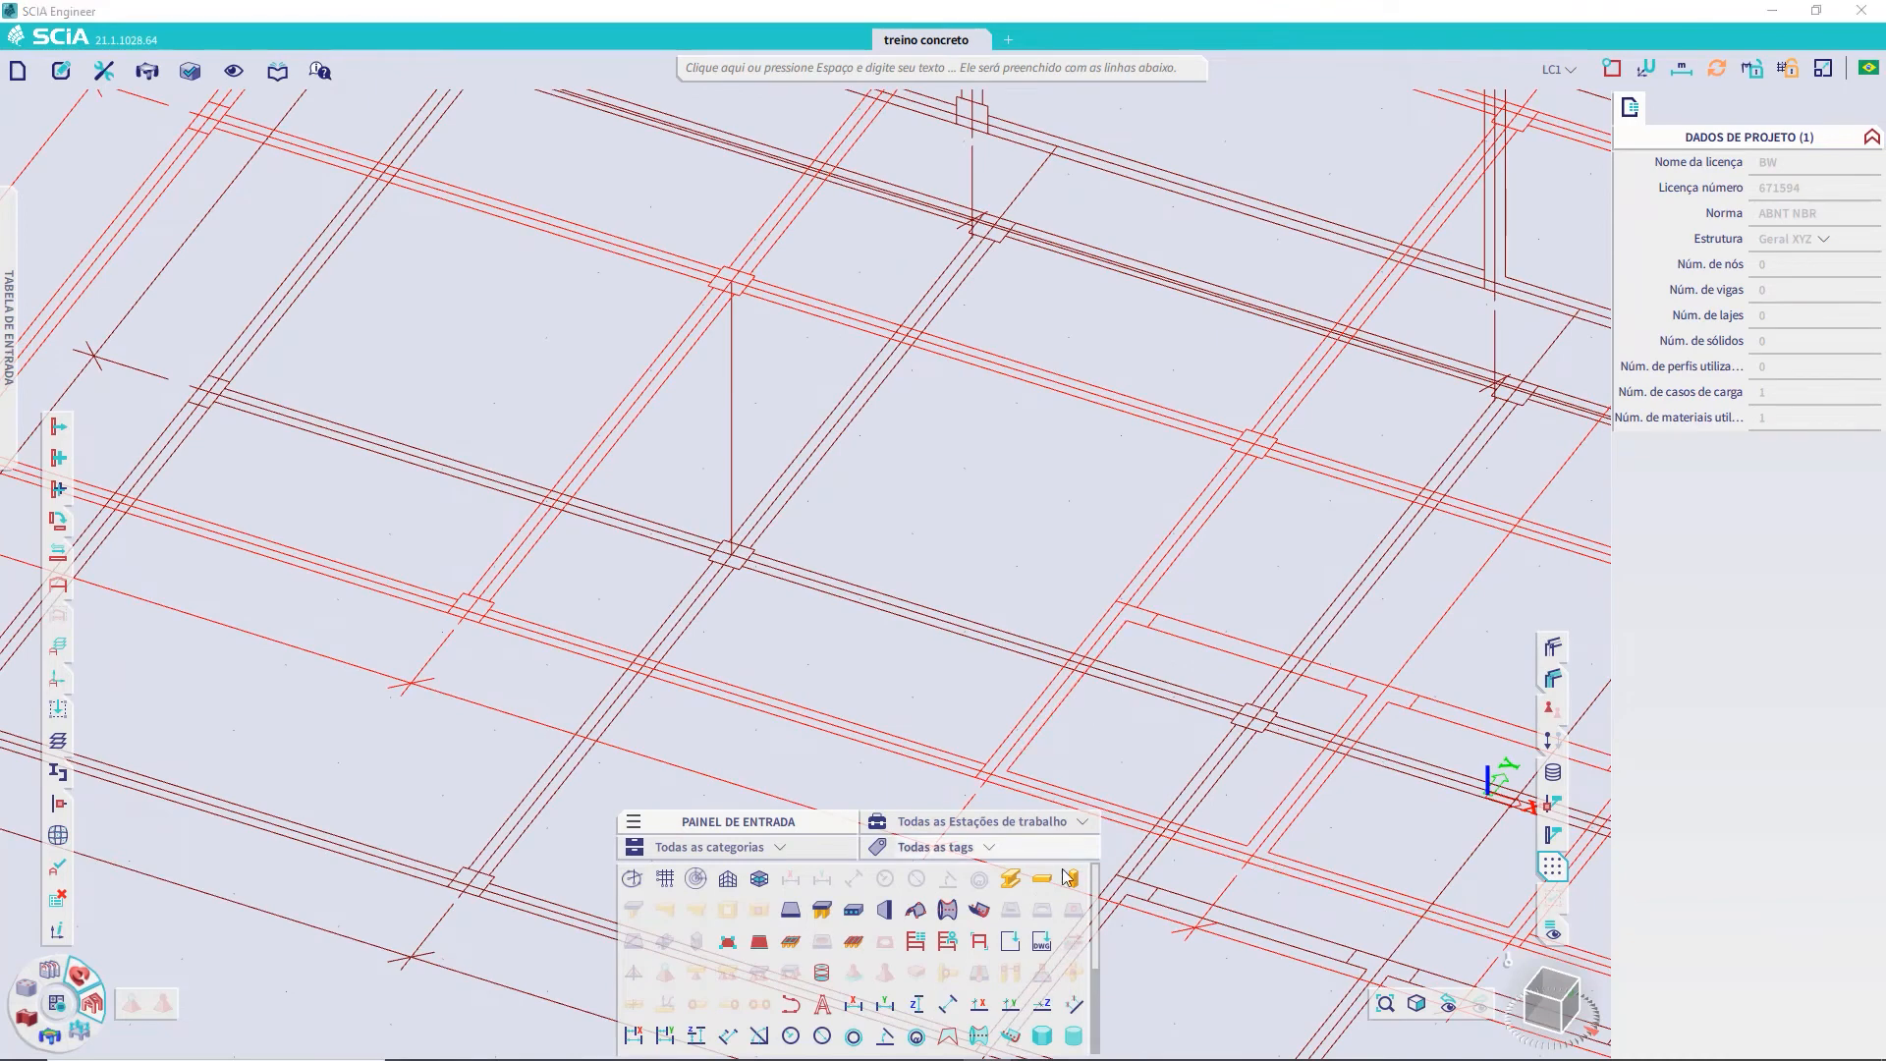
{"action": "left_click", "coordinate": [1013, 880]}
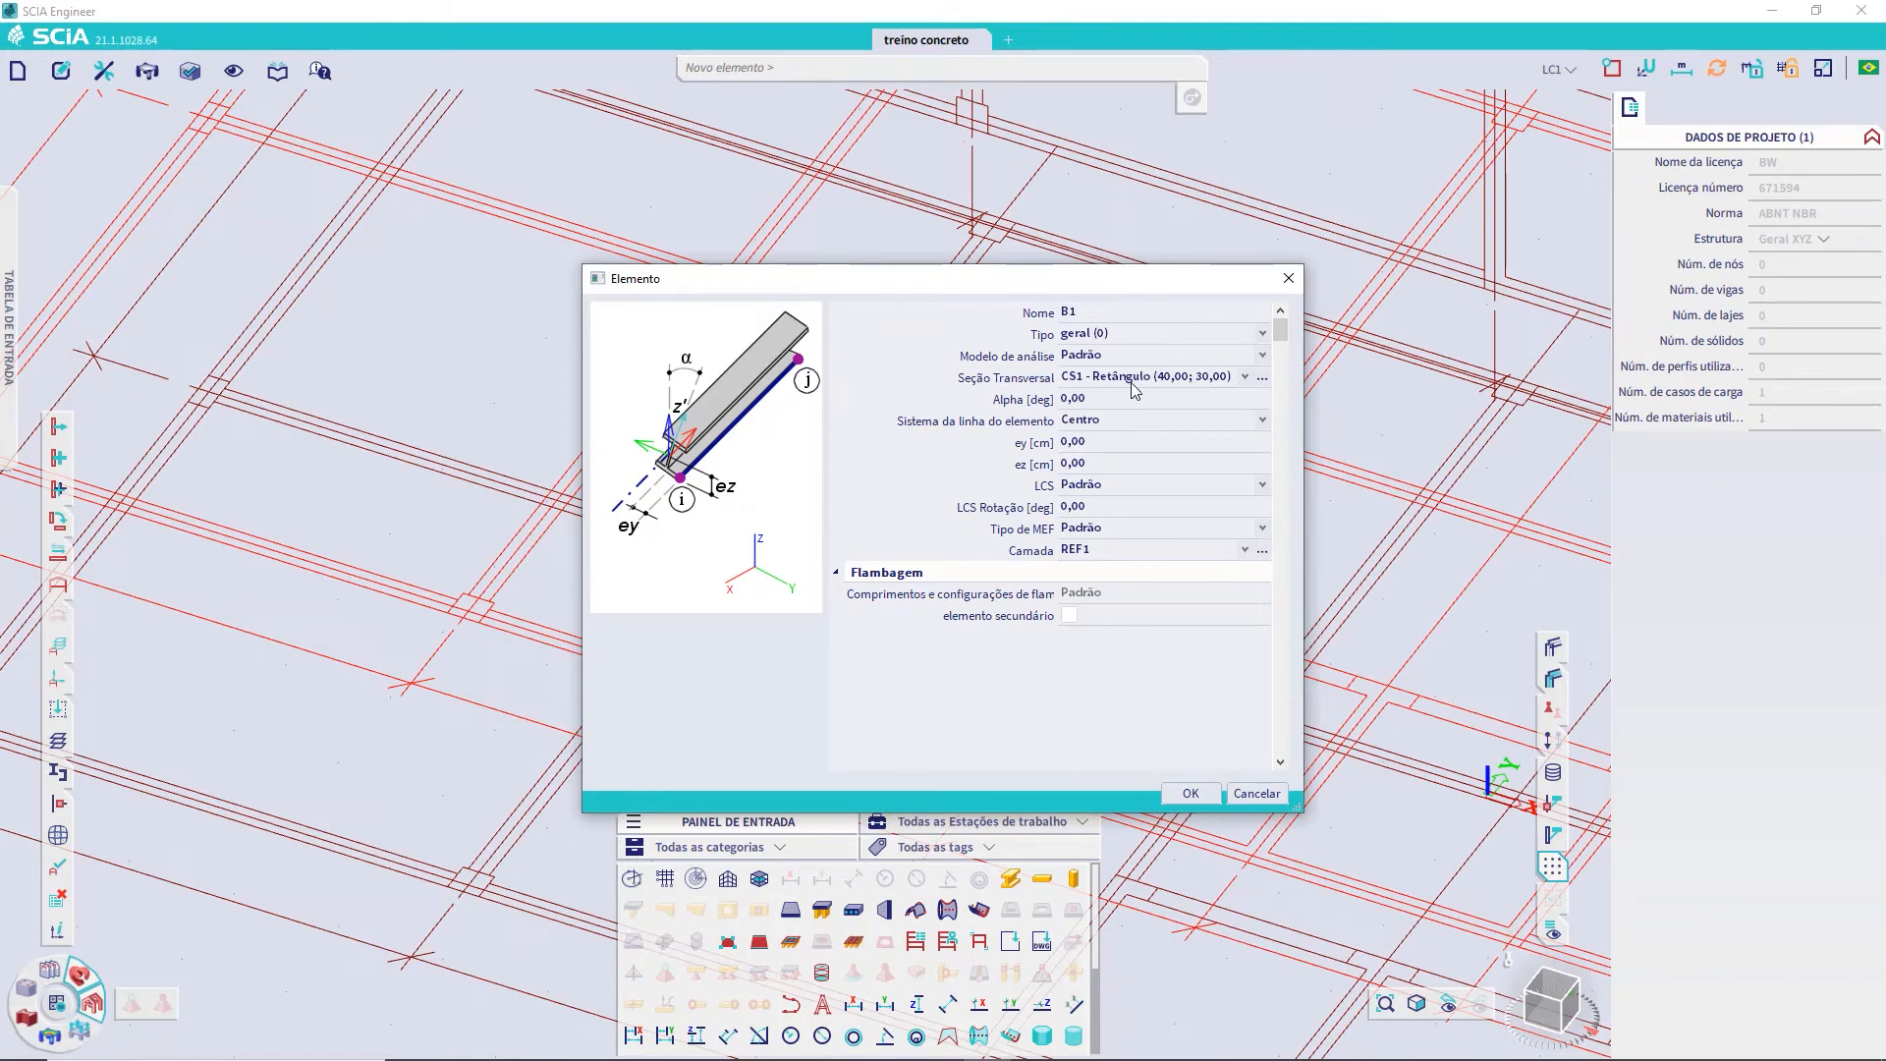
{"action": "left_click", "coordinate": [1264, 376]}
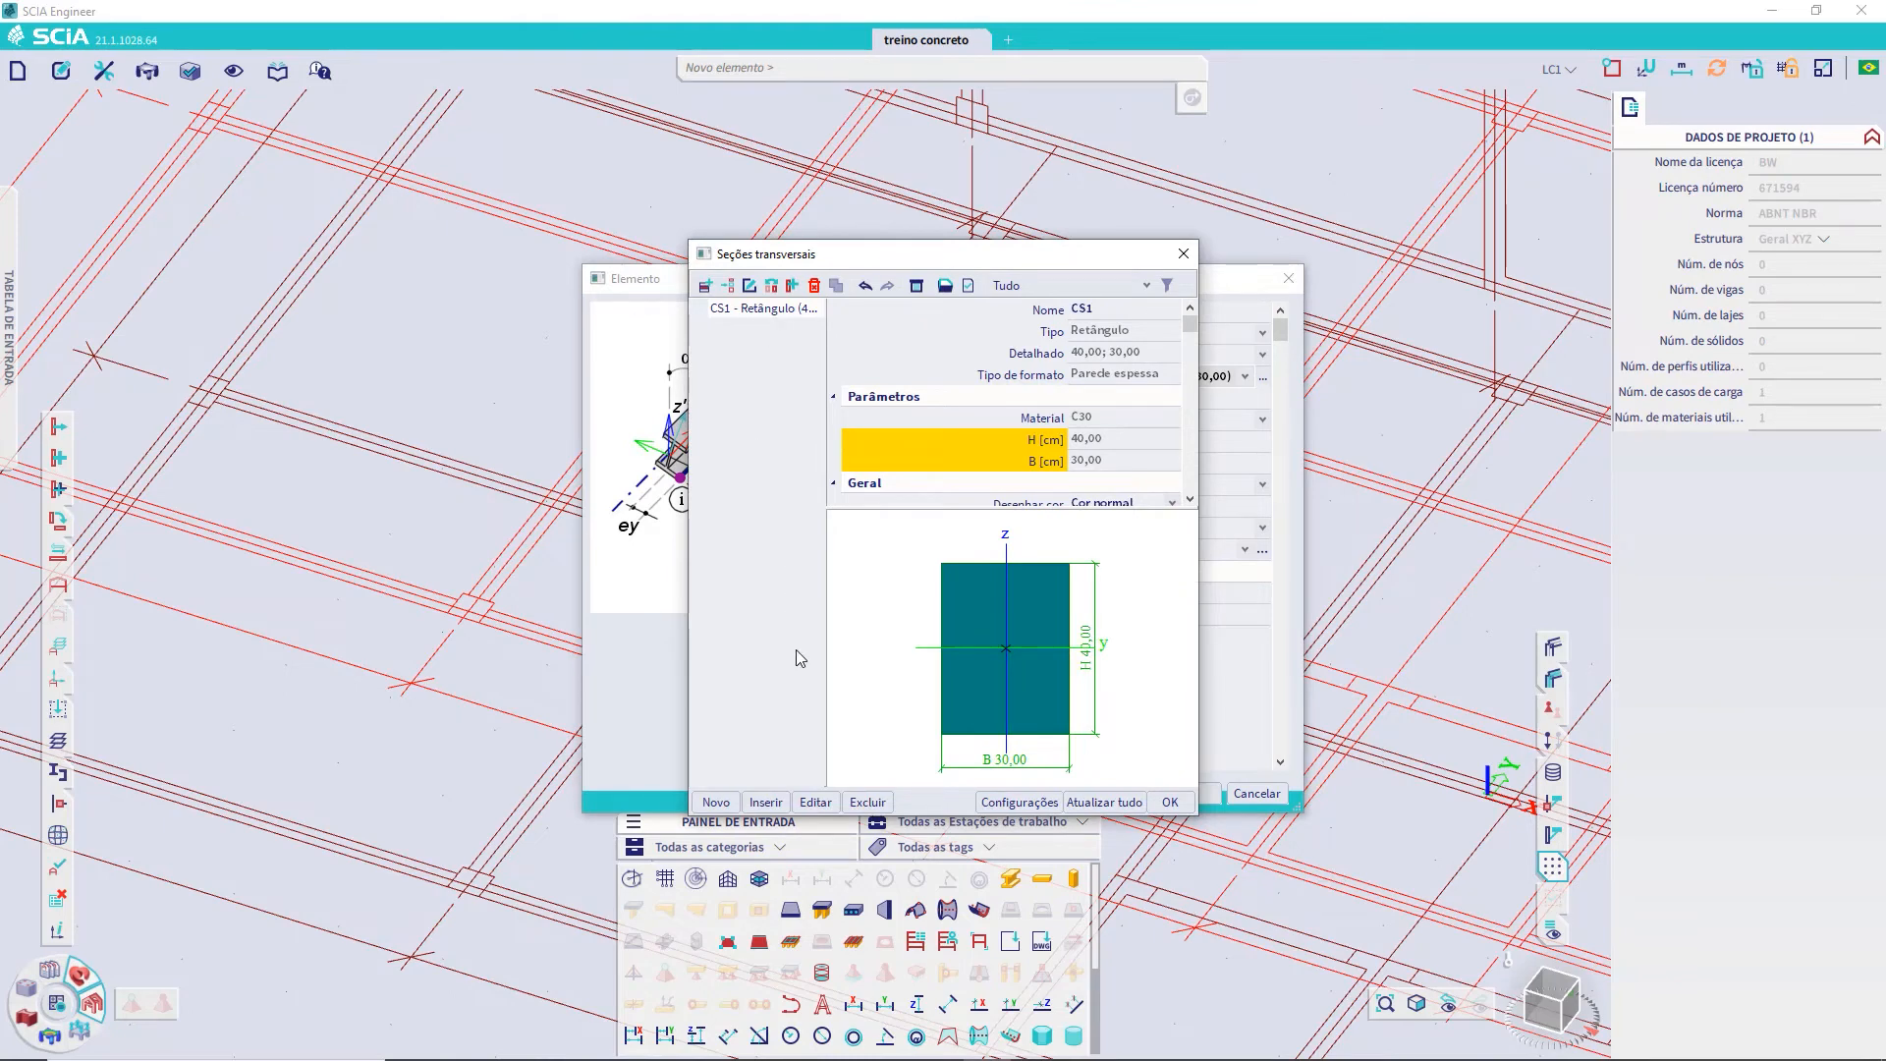
{"action": "left_click", "coordinate": [818, 805]}
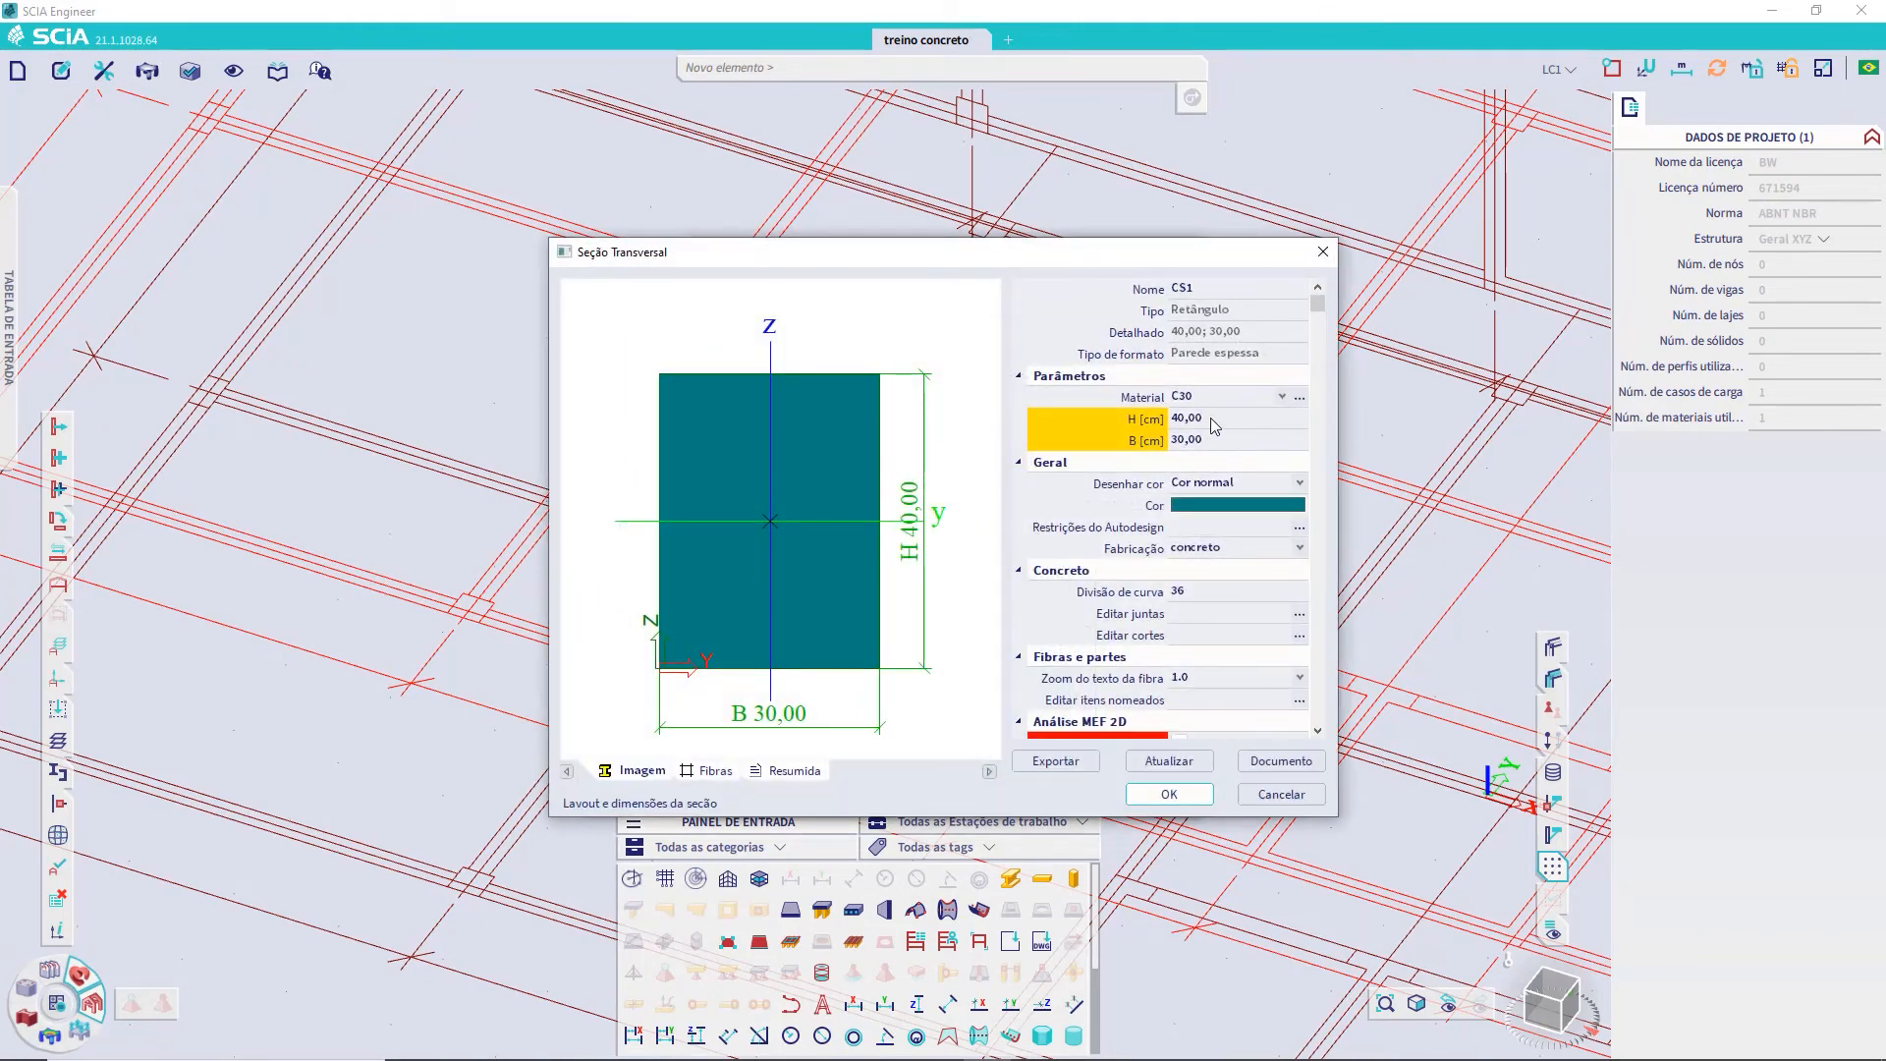
{"action": "left_click", "coordinate": [1210, 418]}
{"action": "key", "text": "Return"}
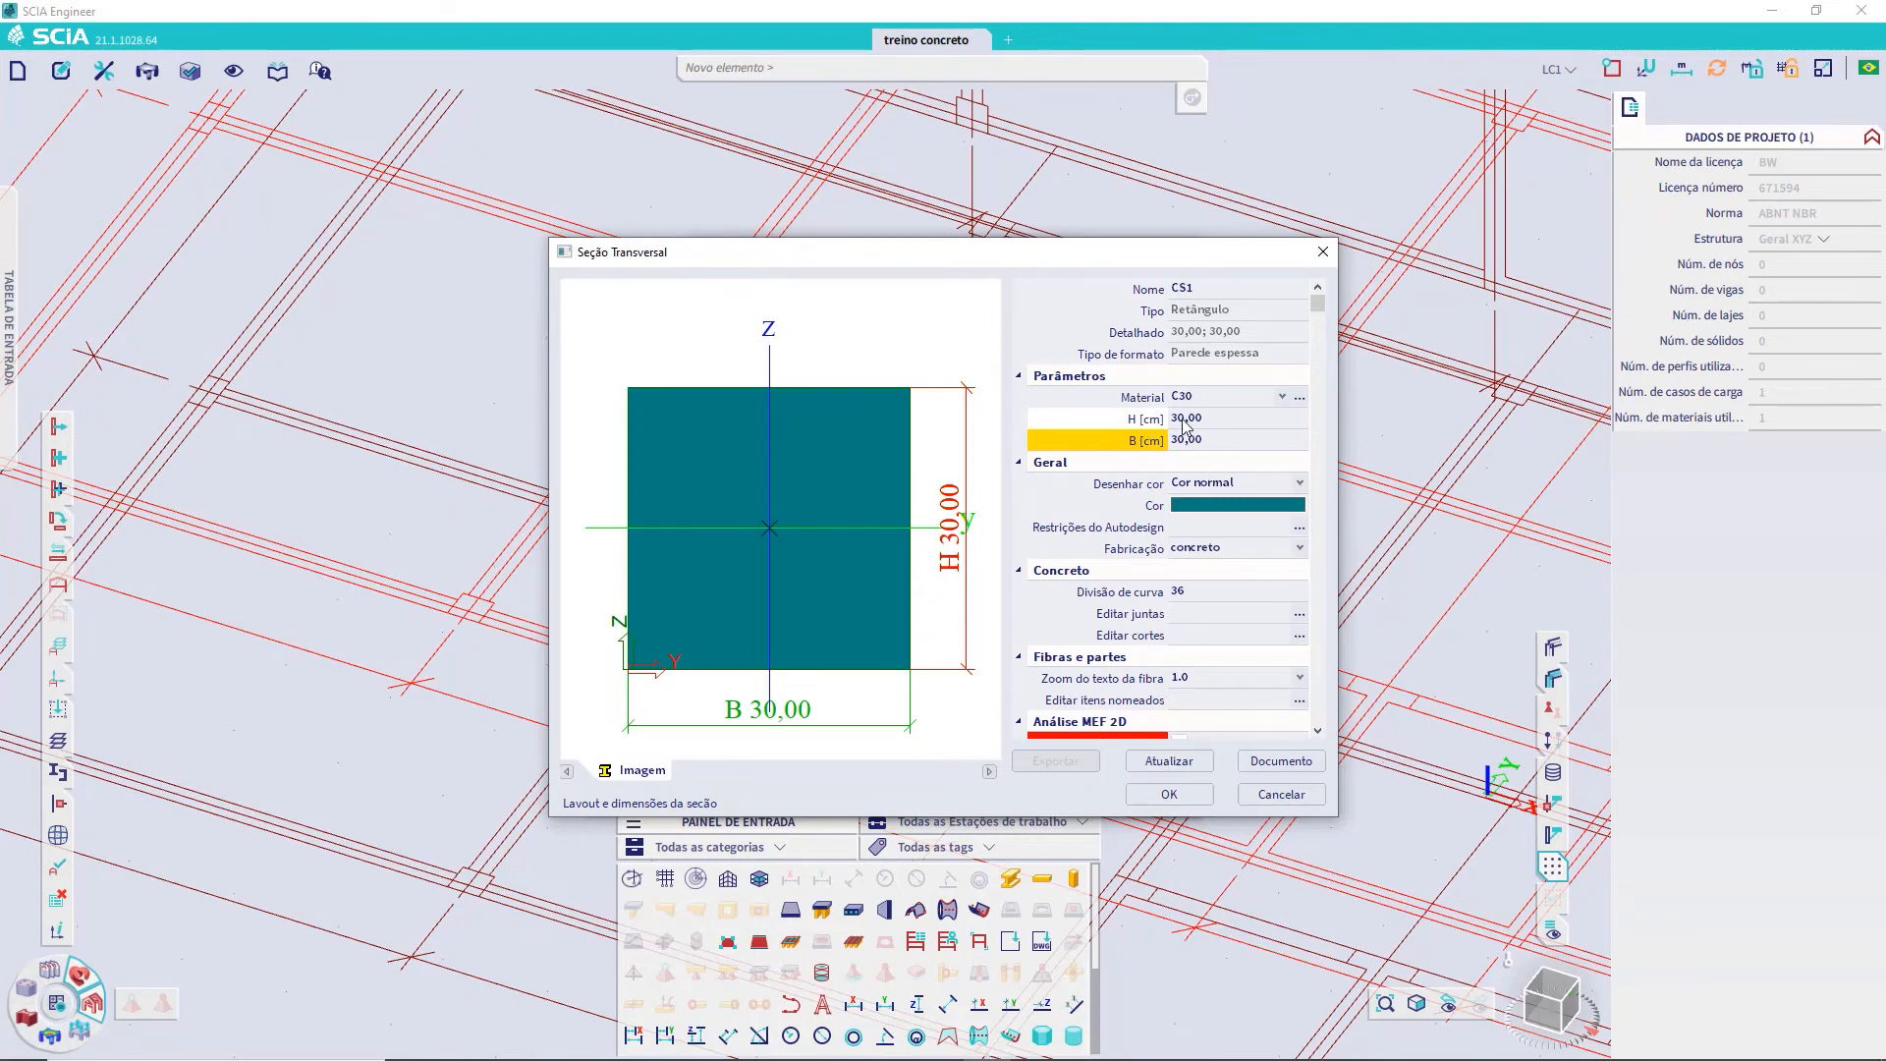
{"action": "left_click", "coordinate": [1170, 794]}
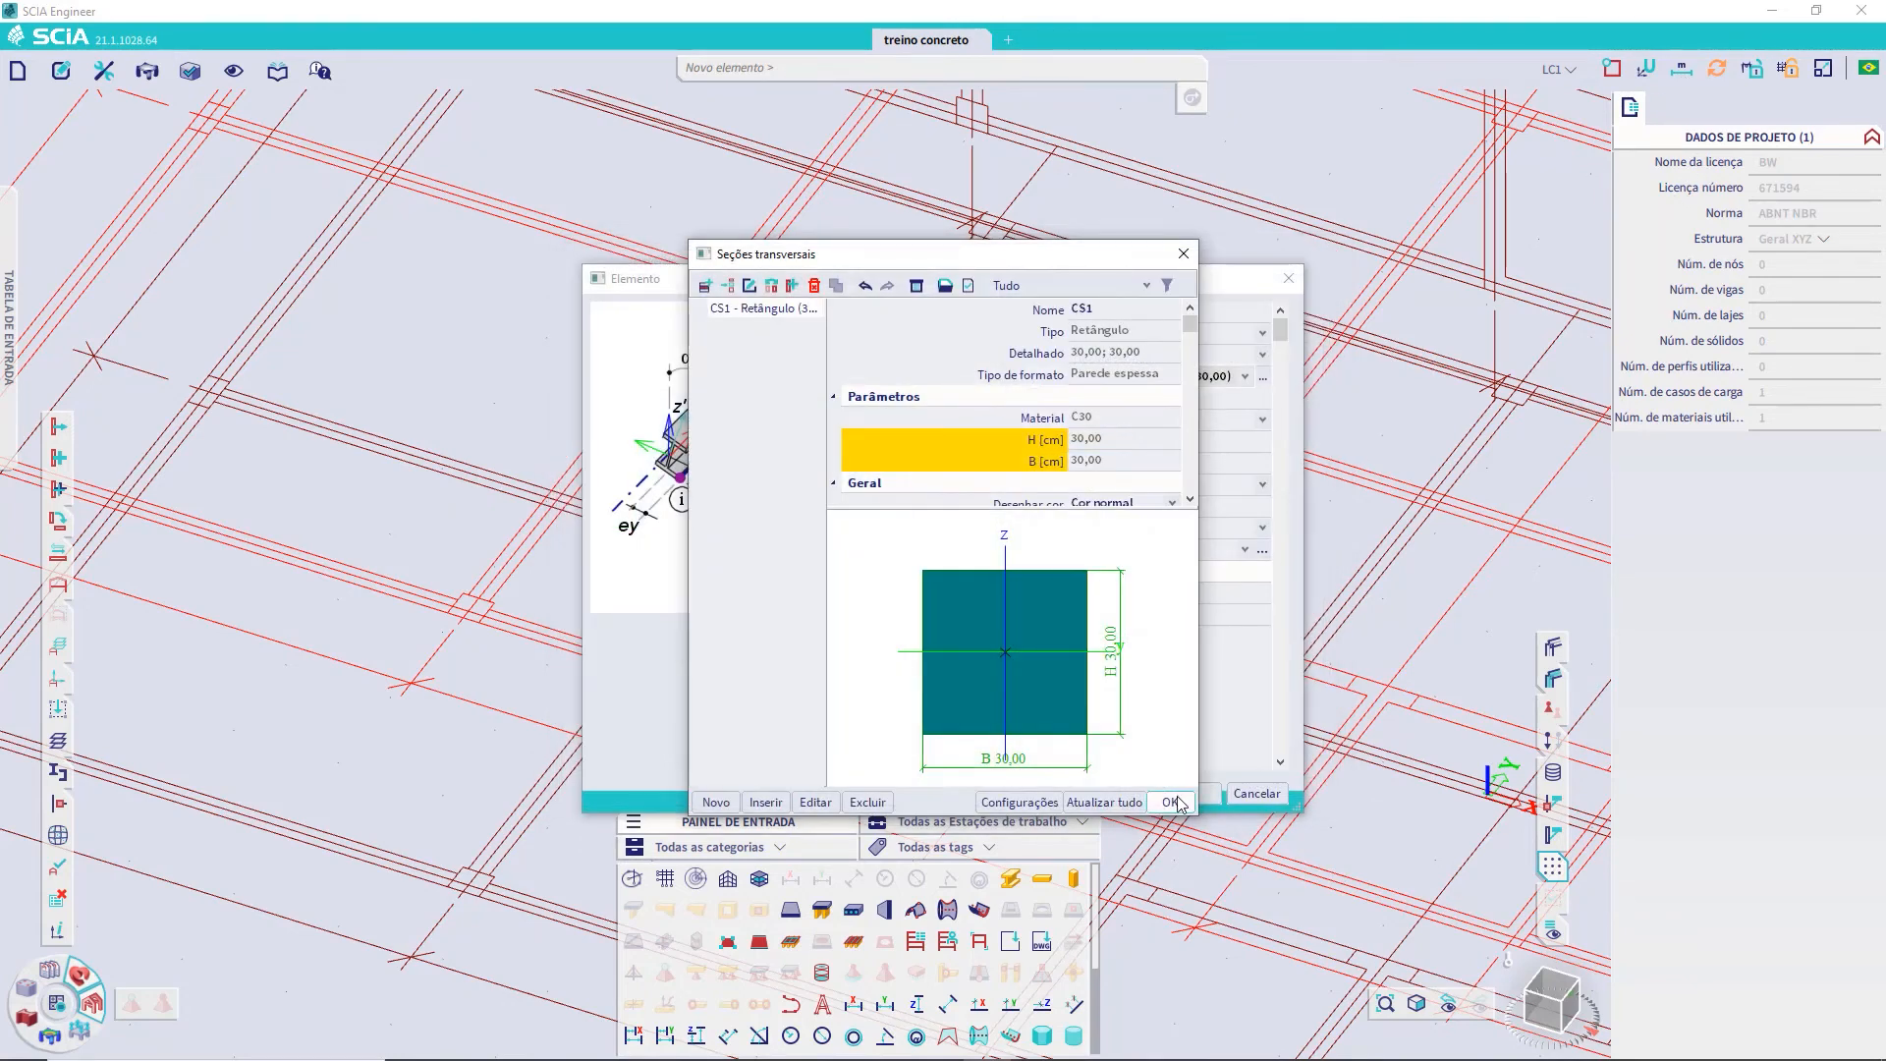
{"action": "left_click", "coordinate": [1192, 794]}
{"action": "left_click", "coordinate": [1191, 793]}
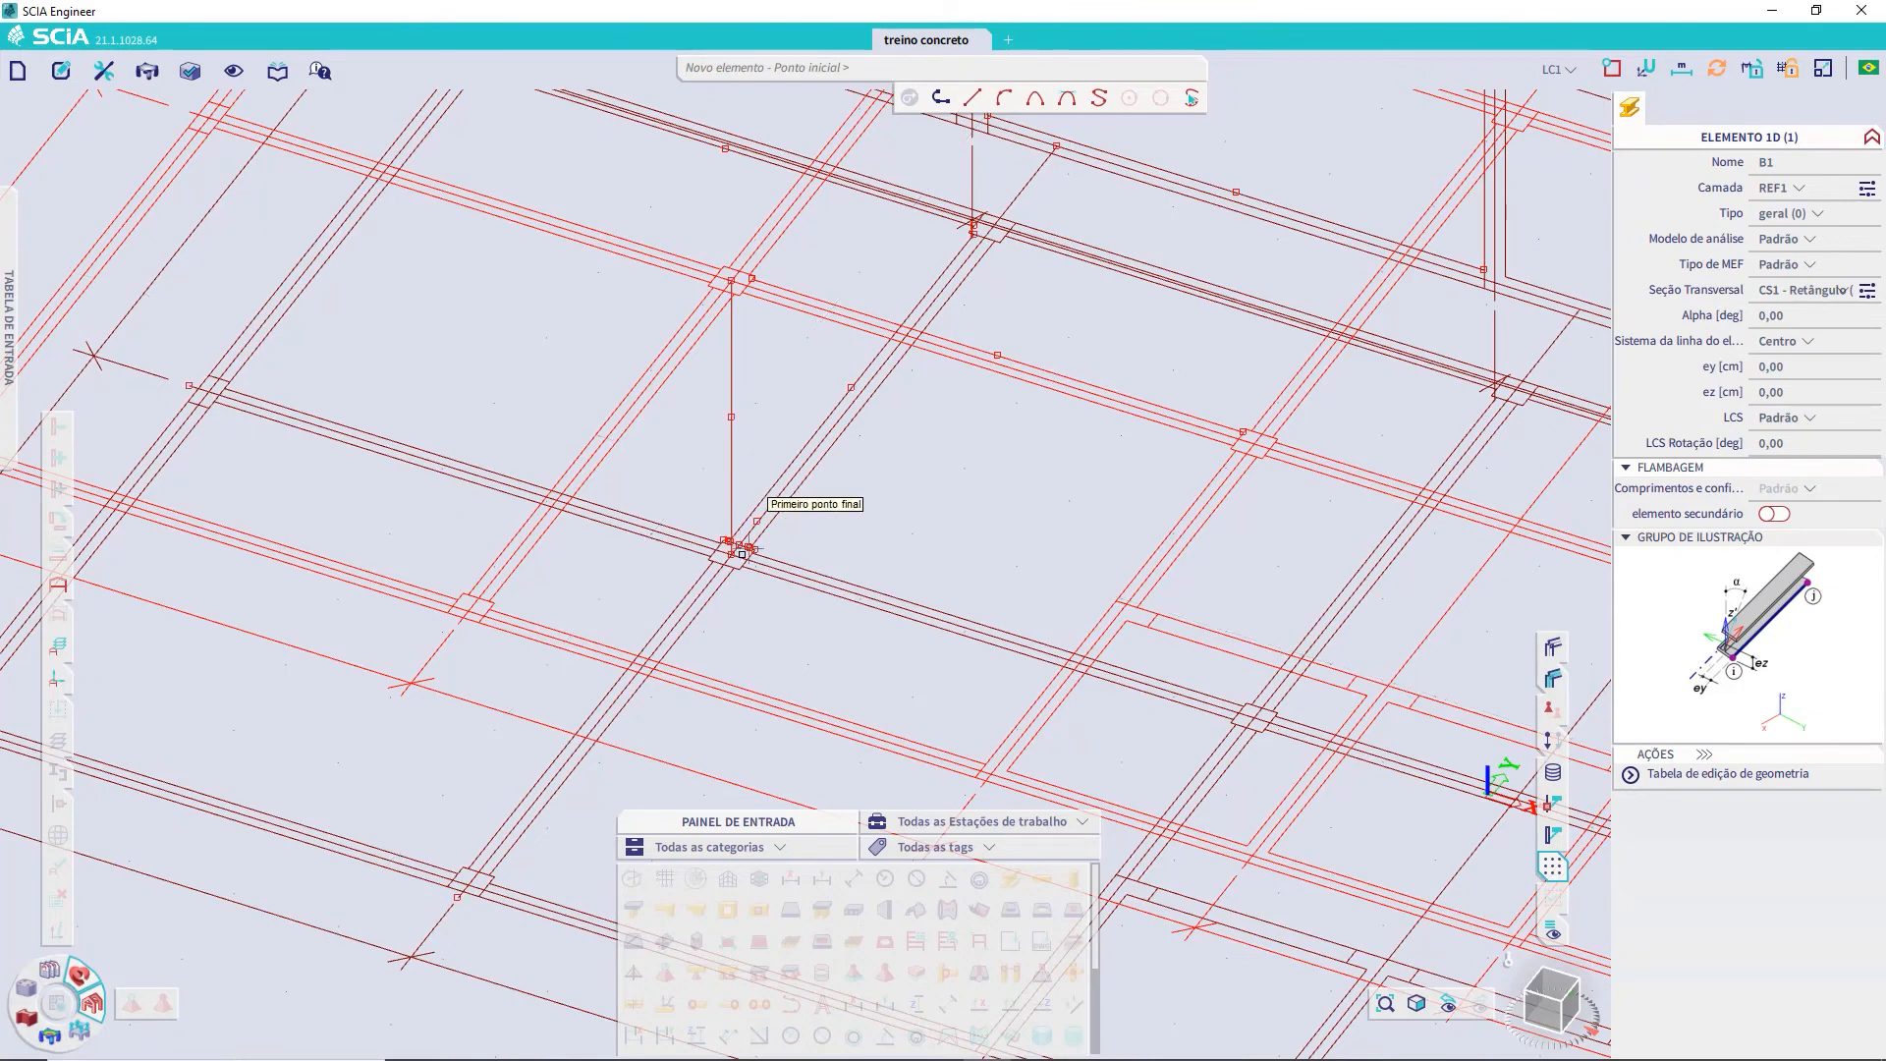
Draw the 3 m column along the vertical reference line from the ground plan to the raised plan, and turn on member volume display
{"action": "scroll", "coordinate": [745, 589], "scroll_direction": "up", "scroll_amount": 3}
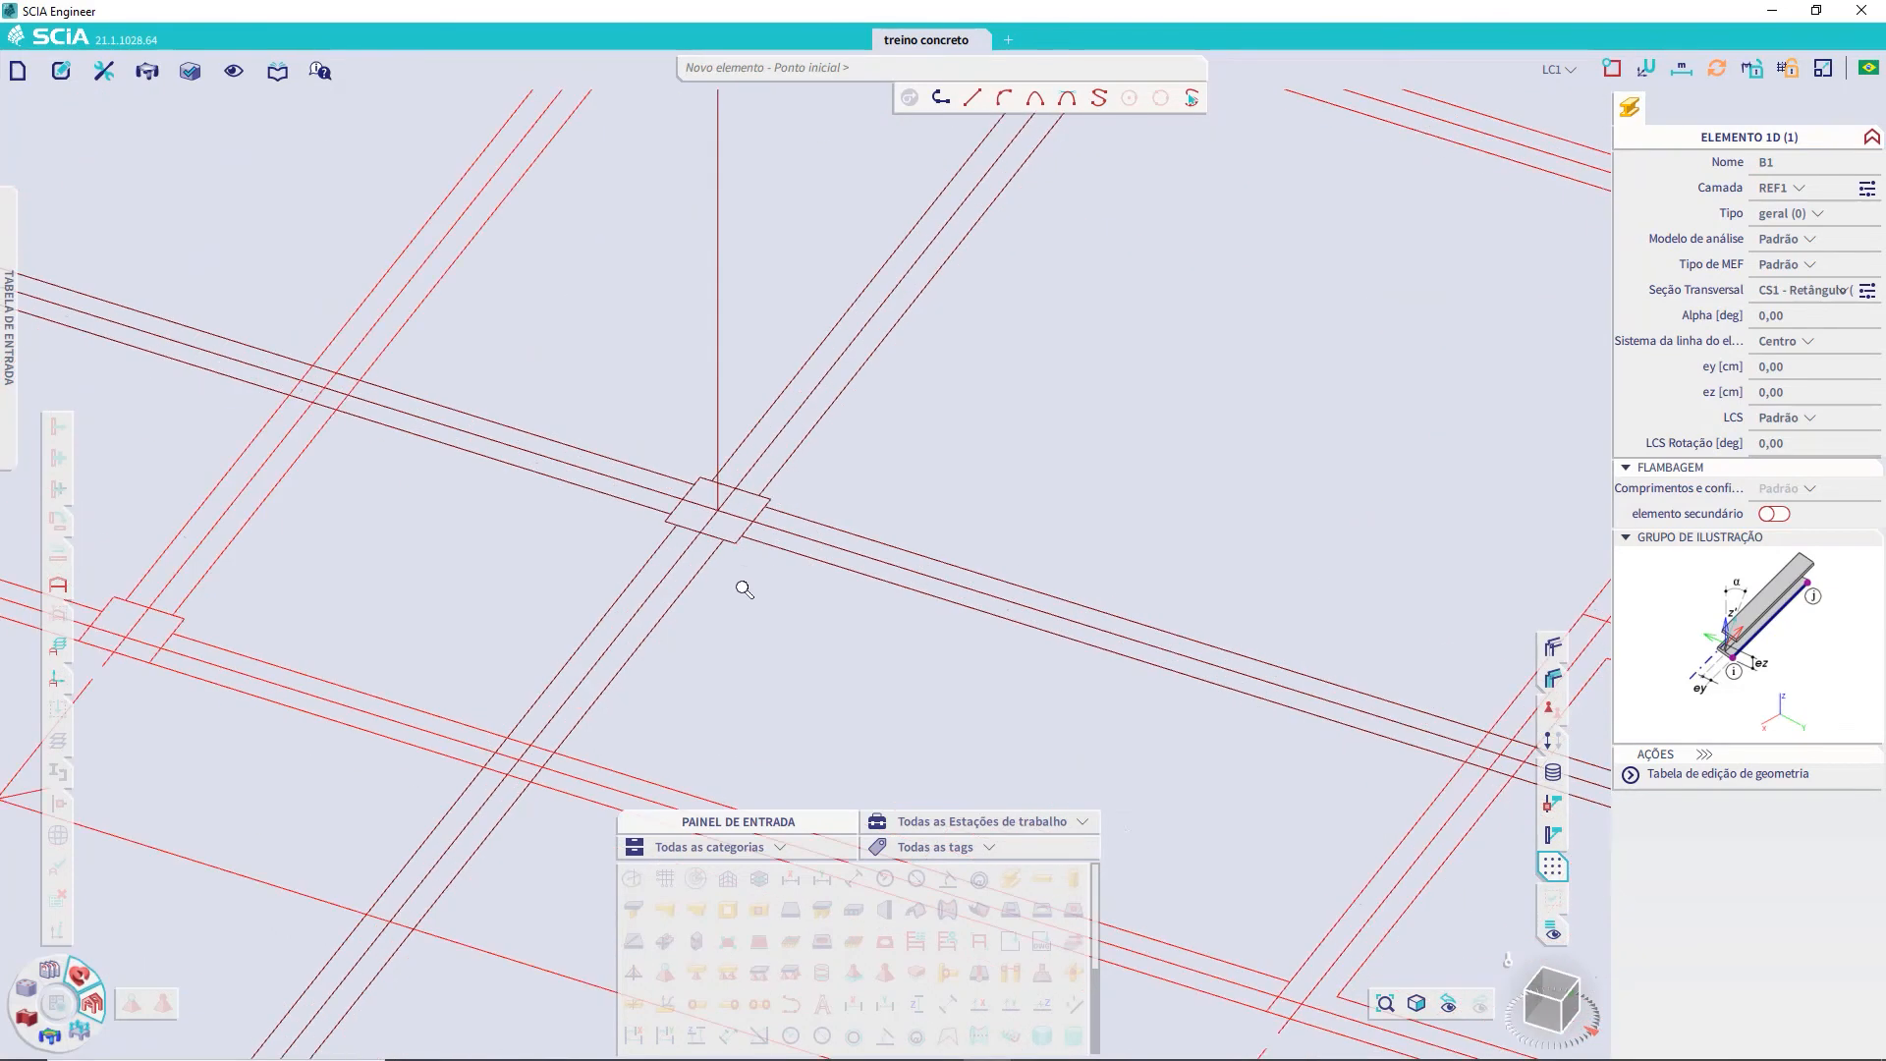
{"action": "left_click", "coordinate": [716, 508]}
{"action": "scroll", "coordinate": [867, 354], "scroll_direction": "up", "scroll_amount": 3}
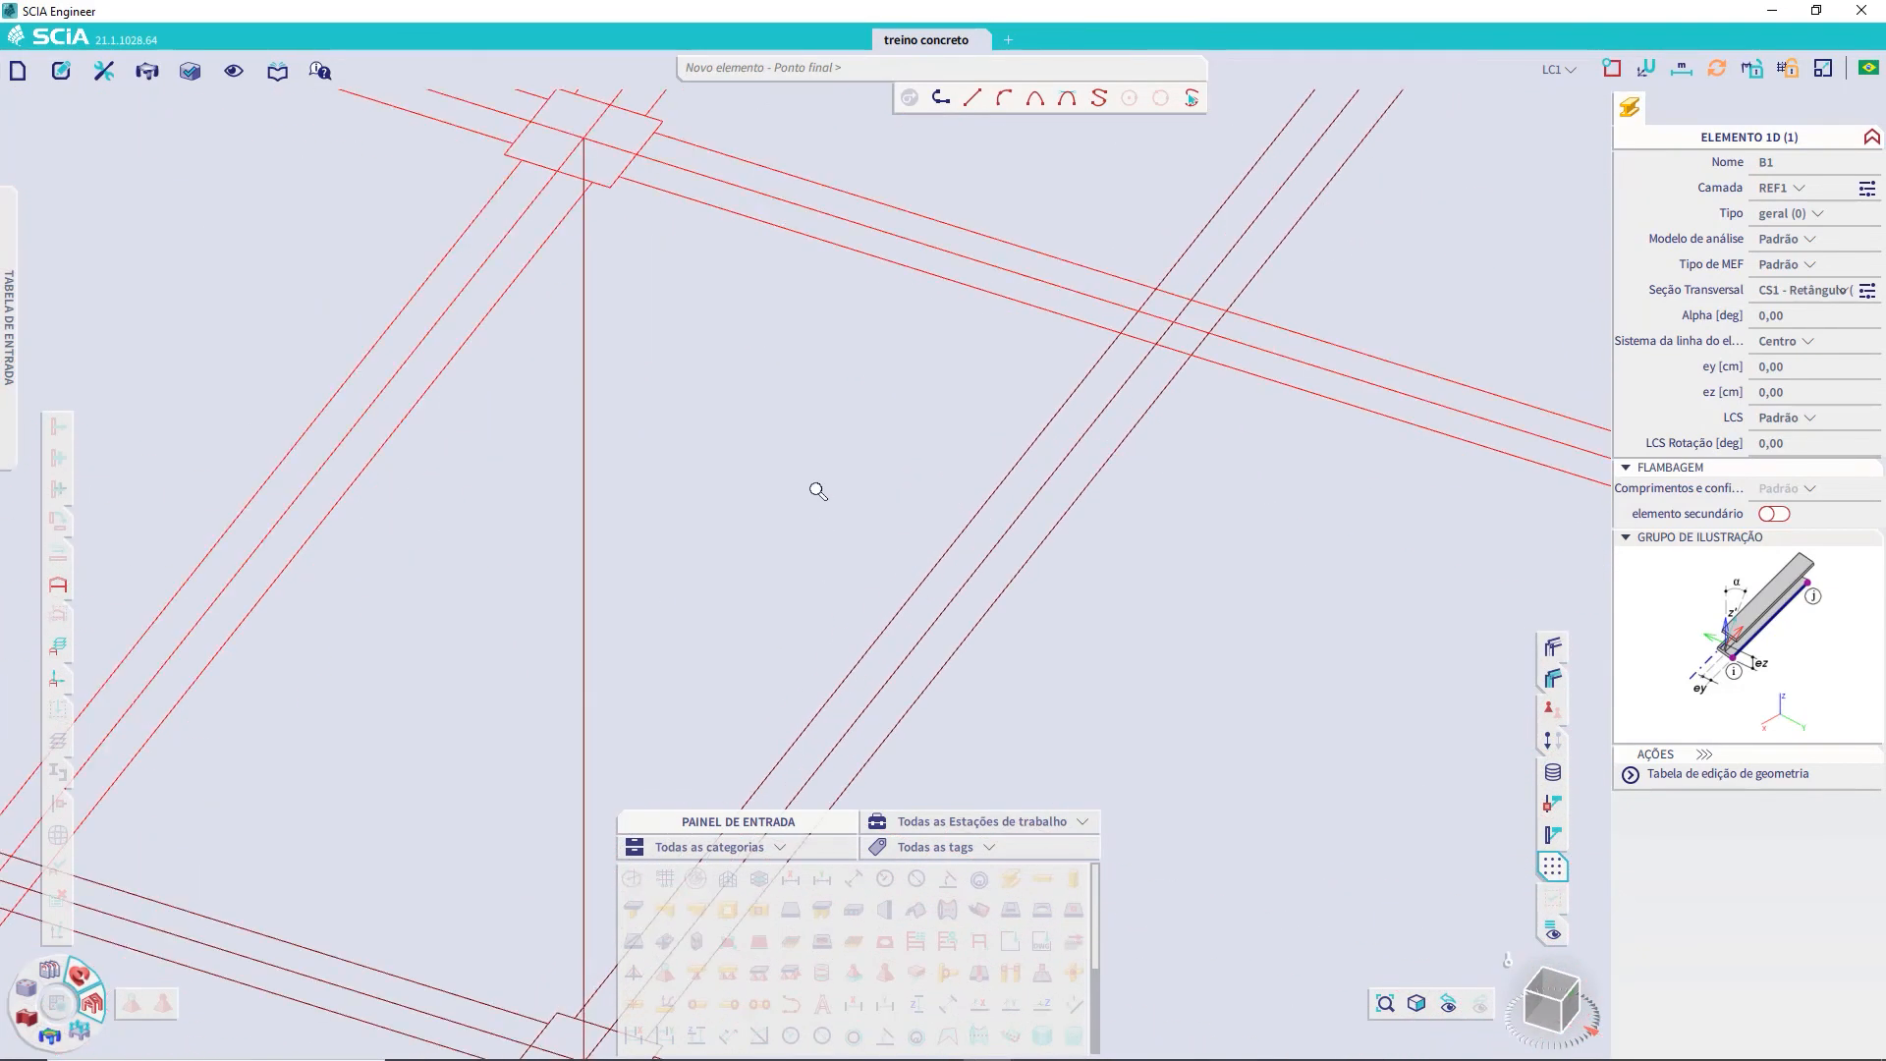
{"action": "left_click", "coordinate": [582, 137]}
{"action": "key", "text": "Escape"}
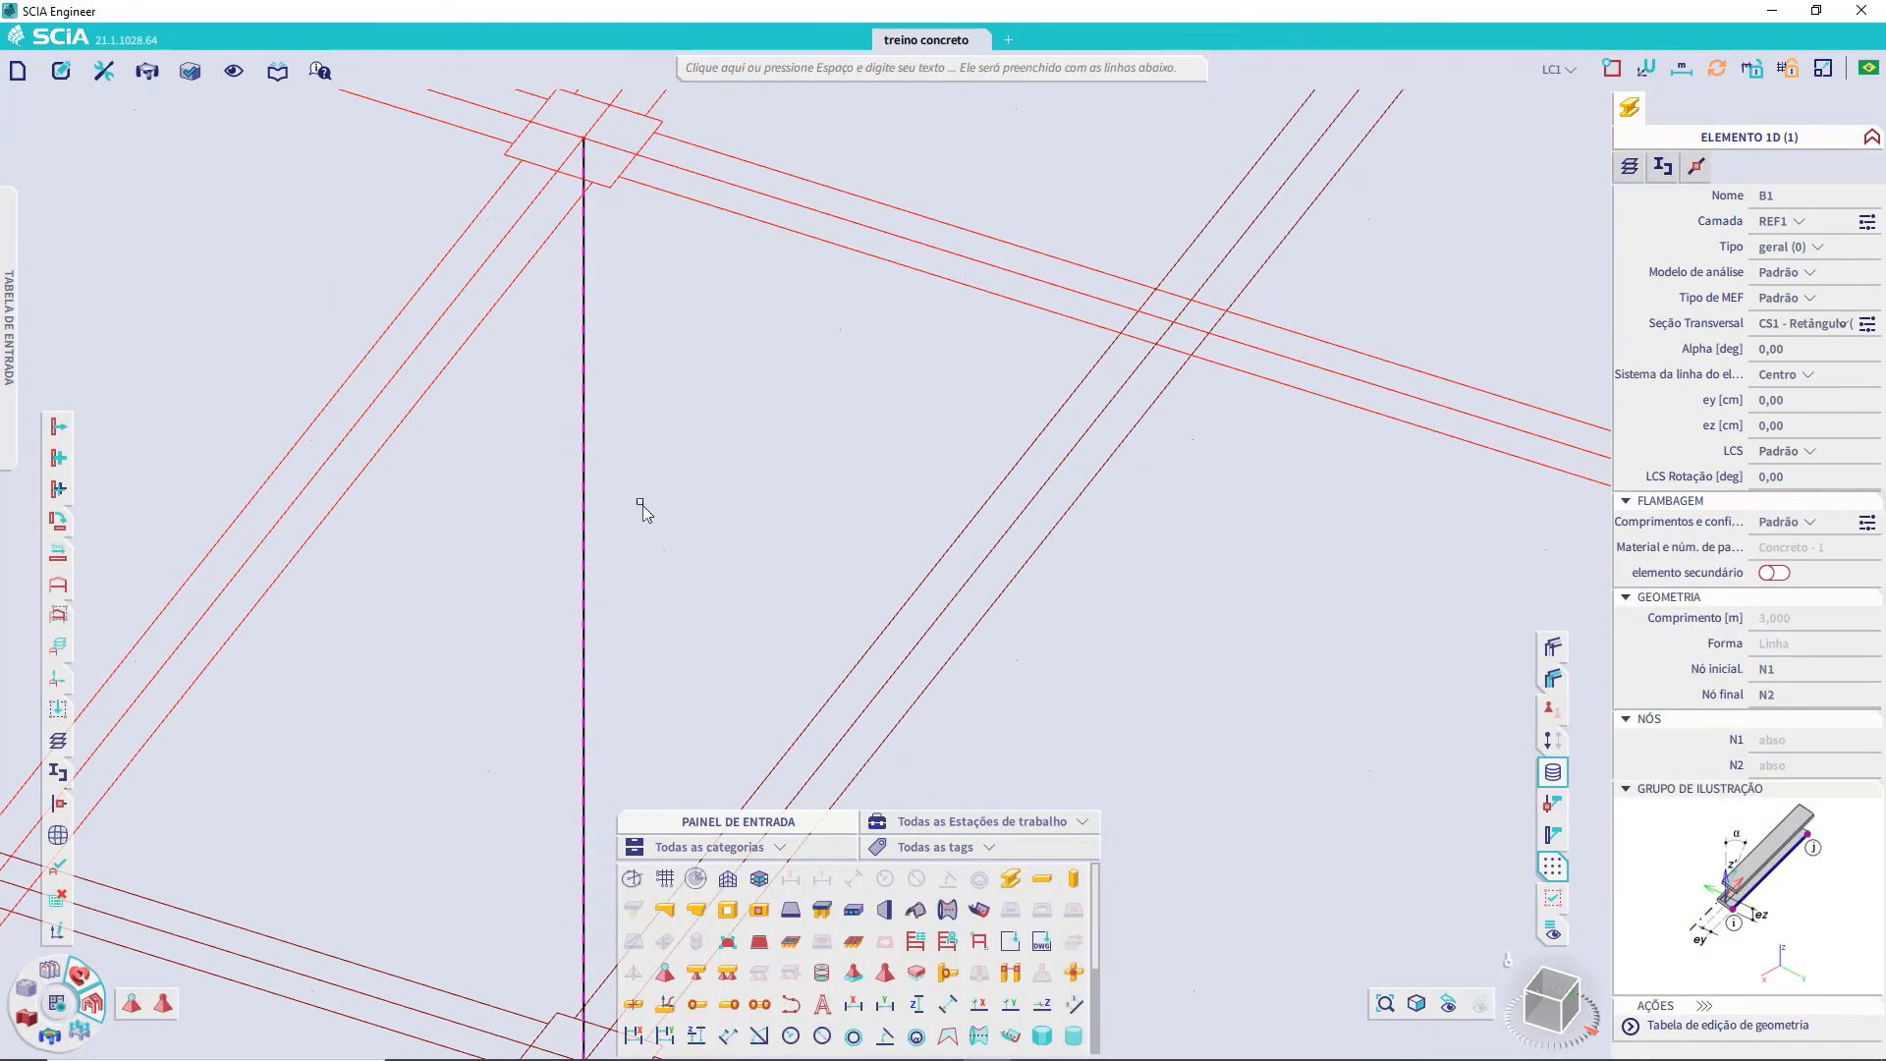
{"action": "scroll", "coordinate": [649, 501], "scroll_direction": "down", "scroll_amount": 4}
{"action": "key", "text": "Escape"}
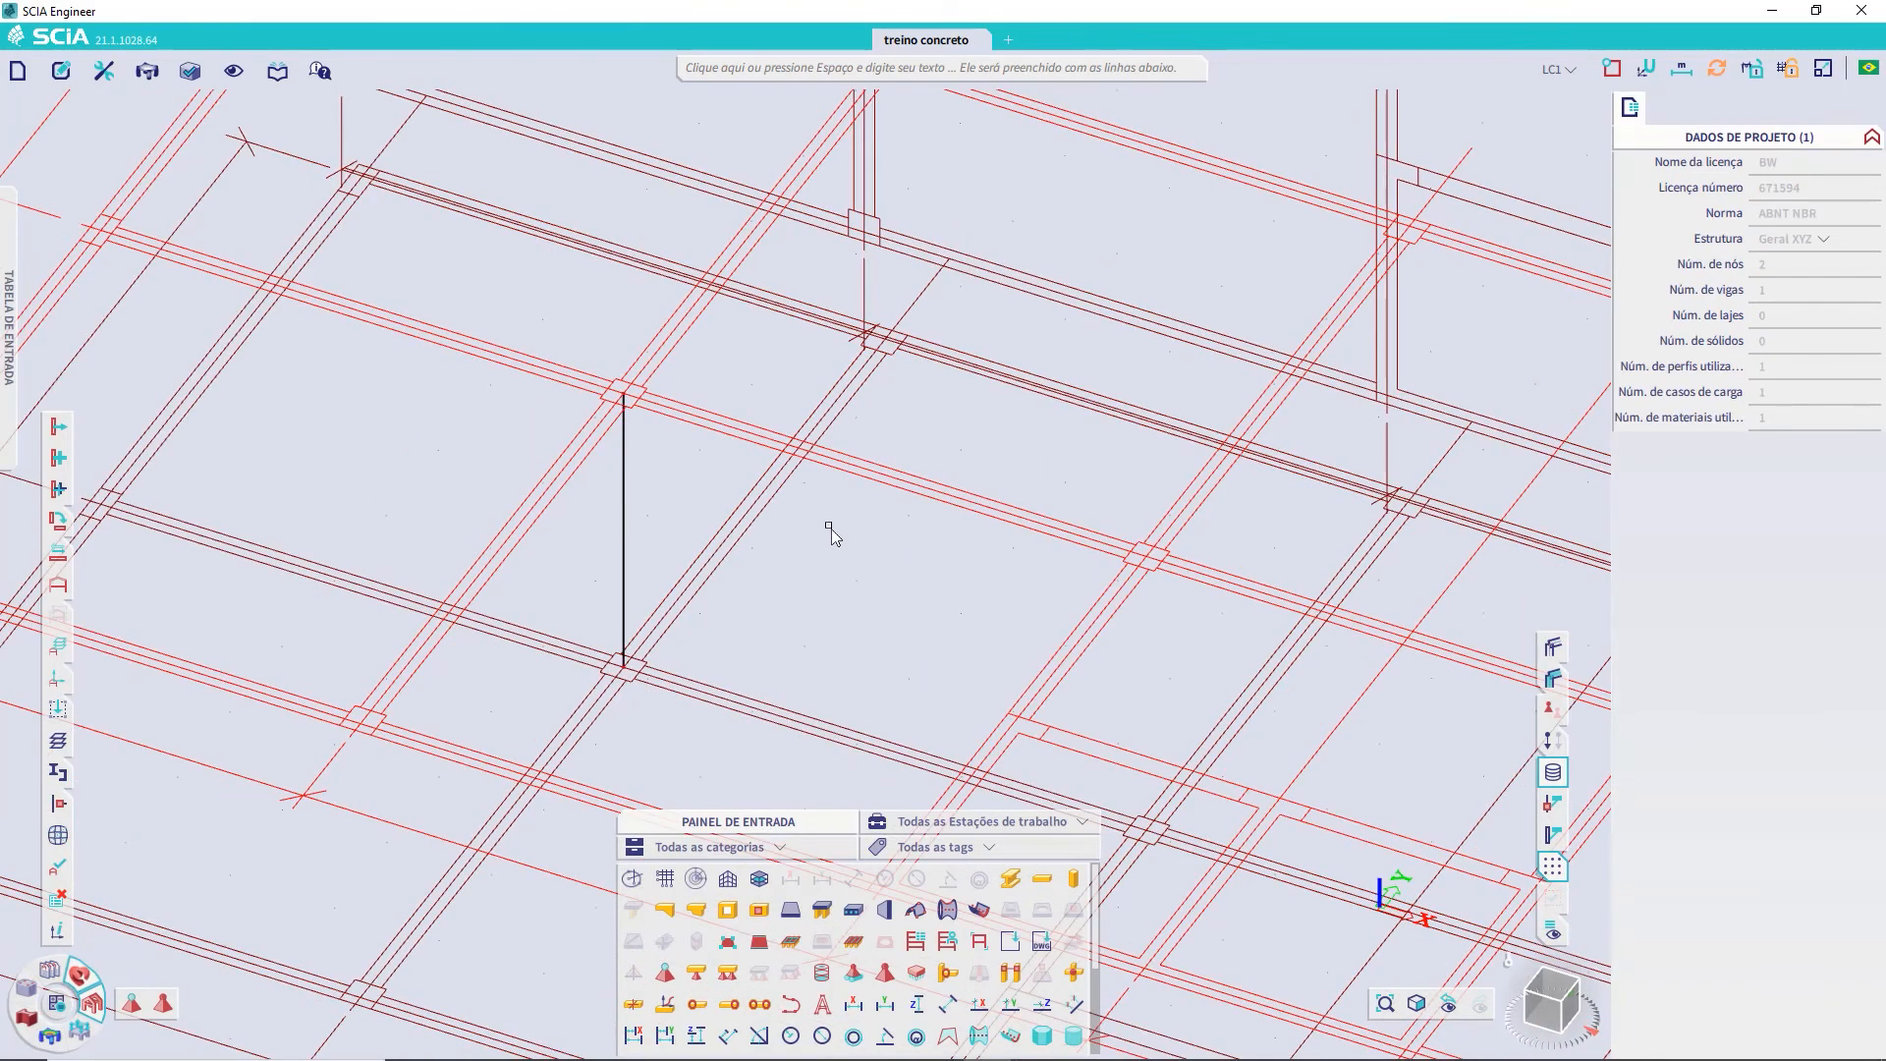
{"action": "middle_click_drag", "start_coordinate": [922, 624], "coordinate": [905, 617]}
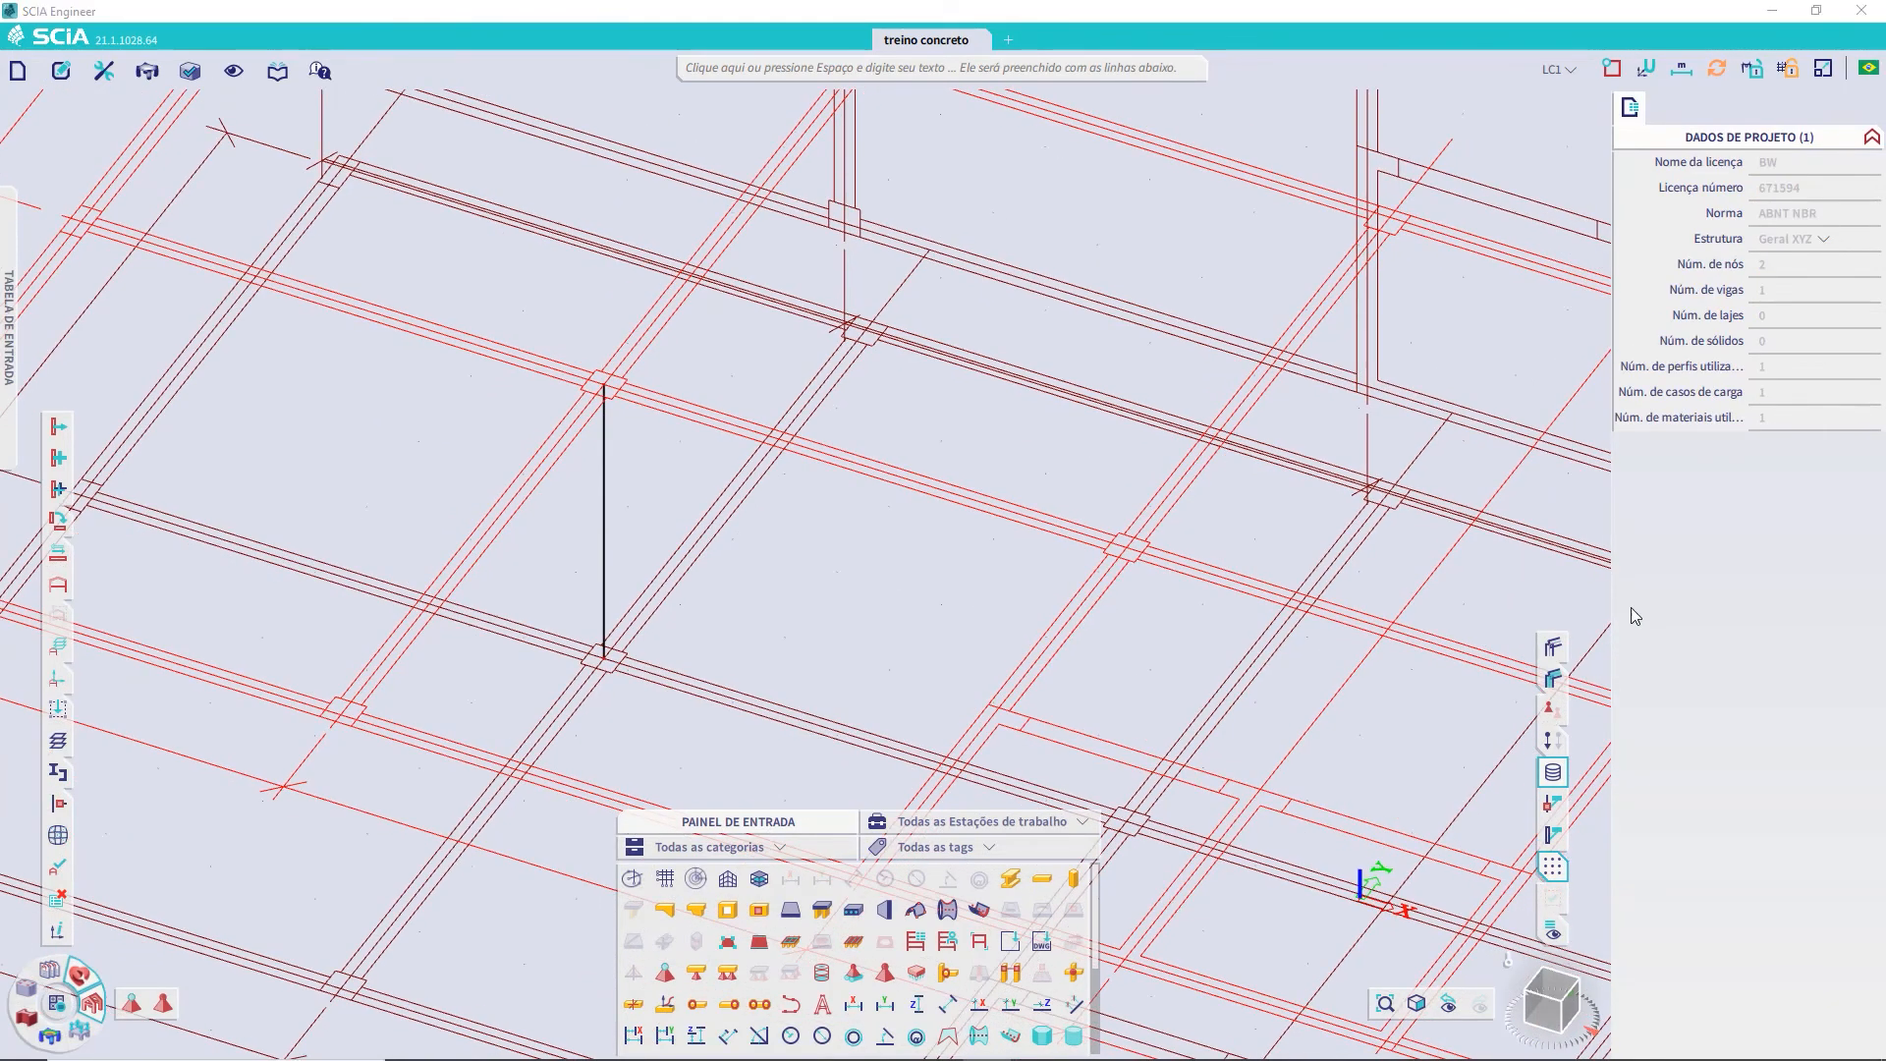
{"action": "left_click", "coordinate": [1555, 648]}
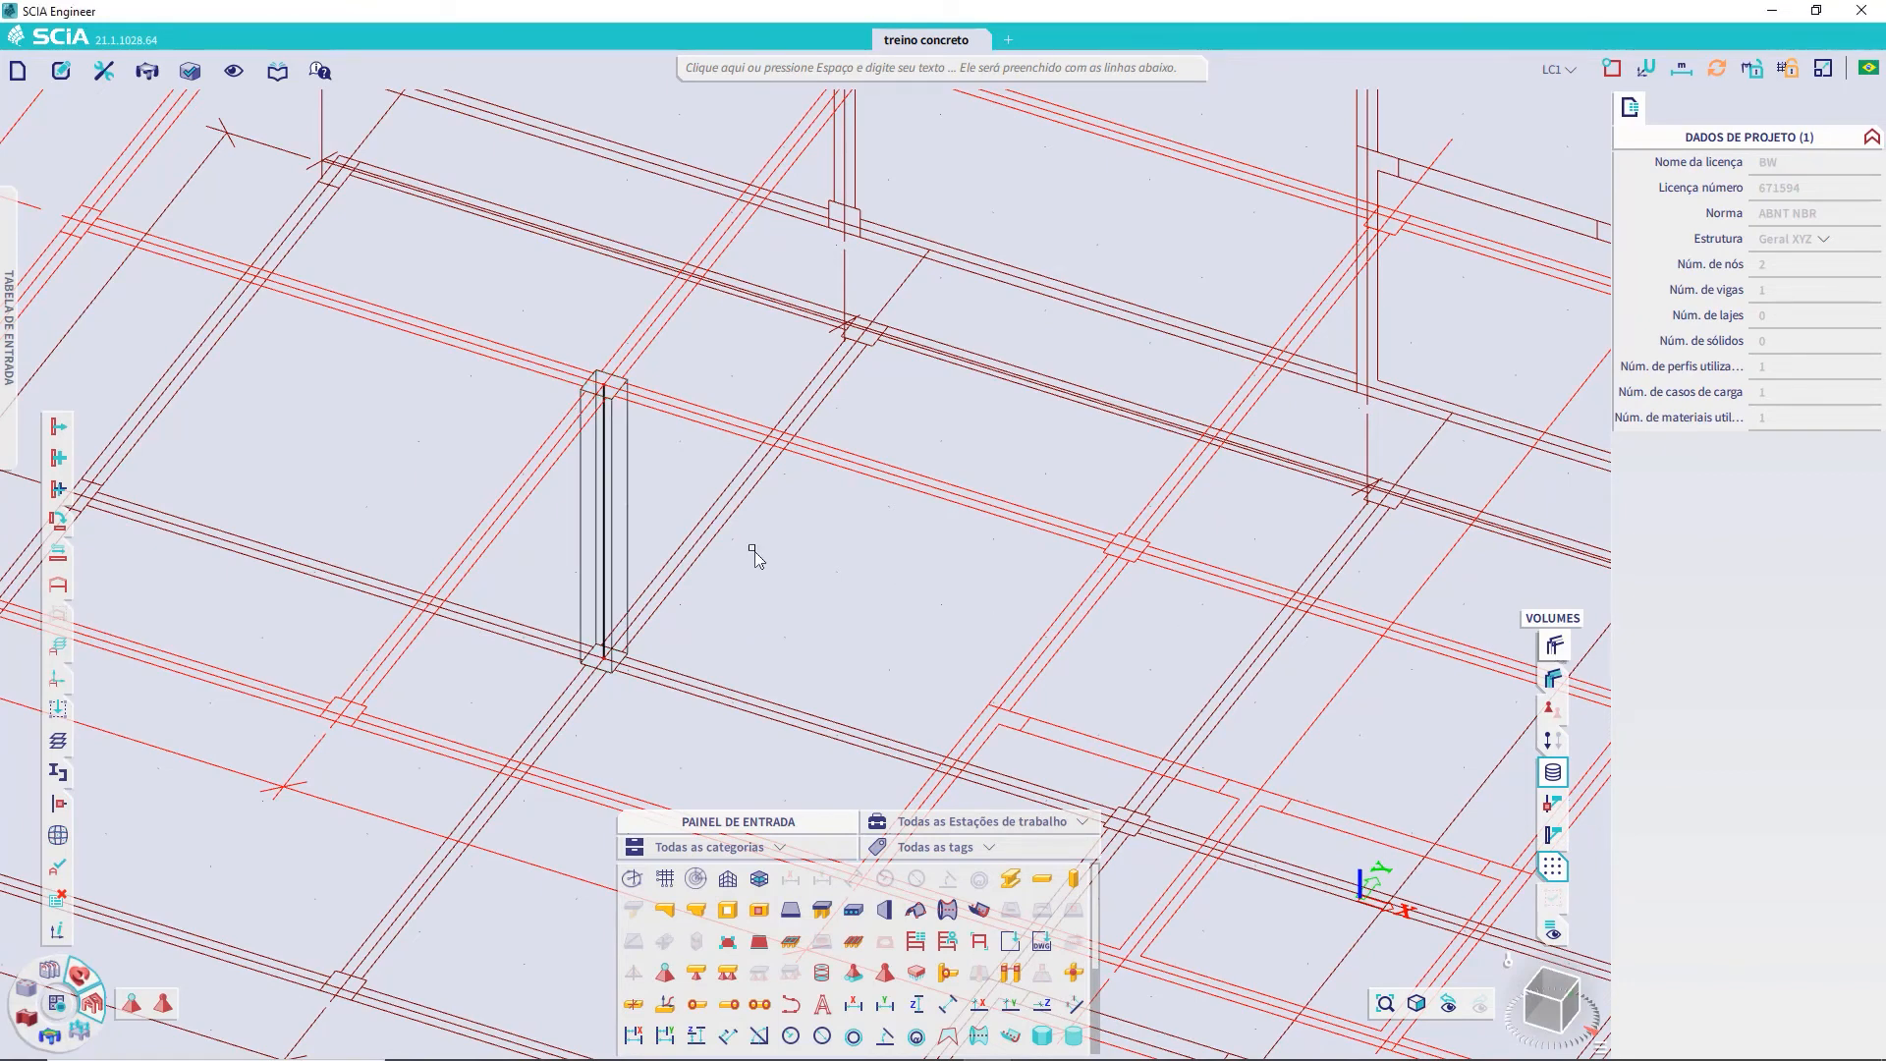
Turn on shaded rendering of the column with transparency enabled and inspect it up close
{"action": "left_click", "coordinate": [1553, 678]}
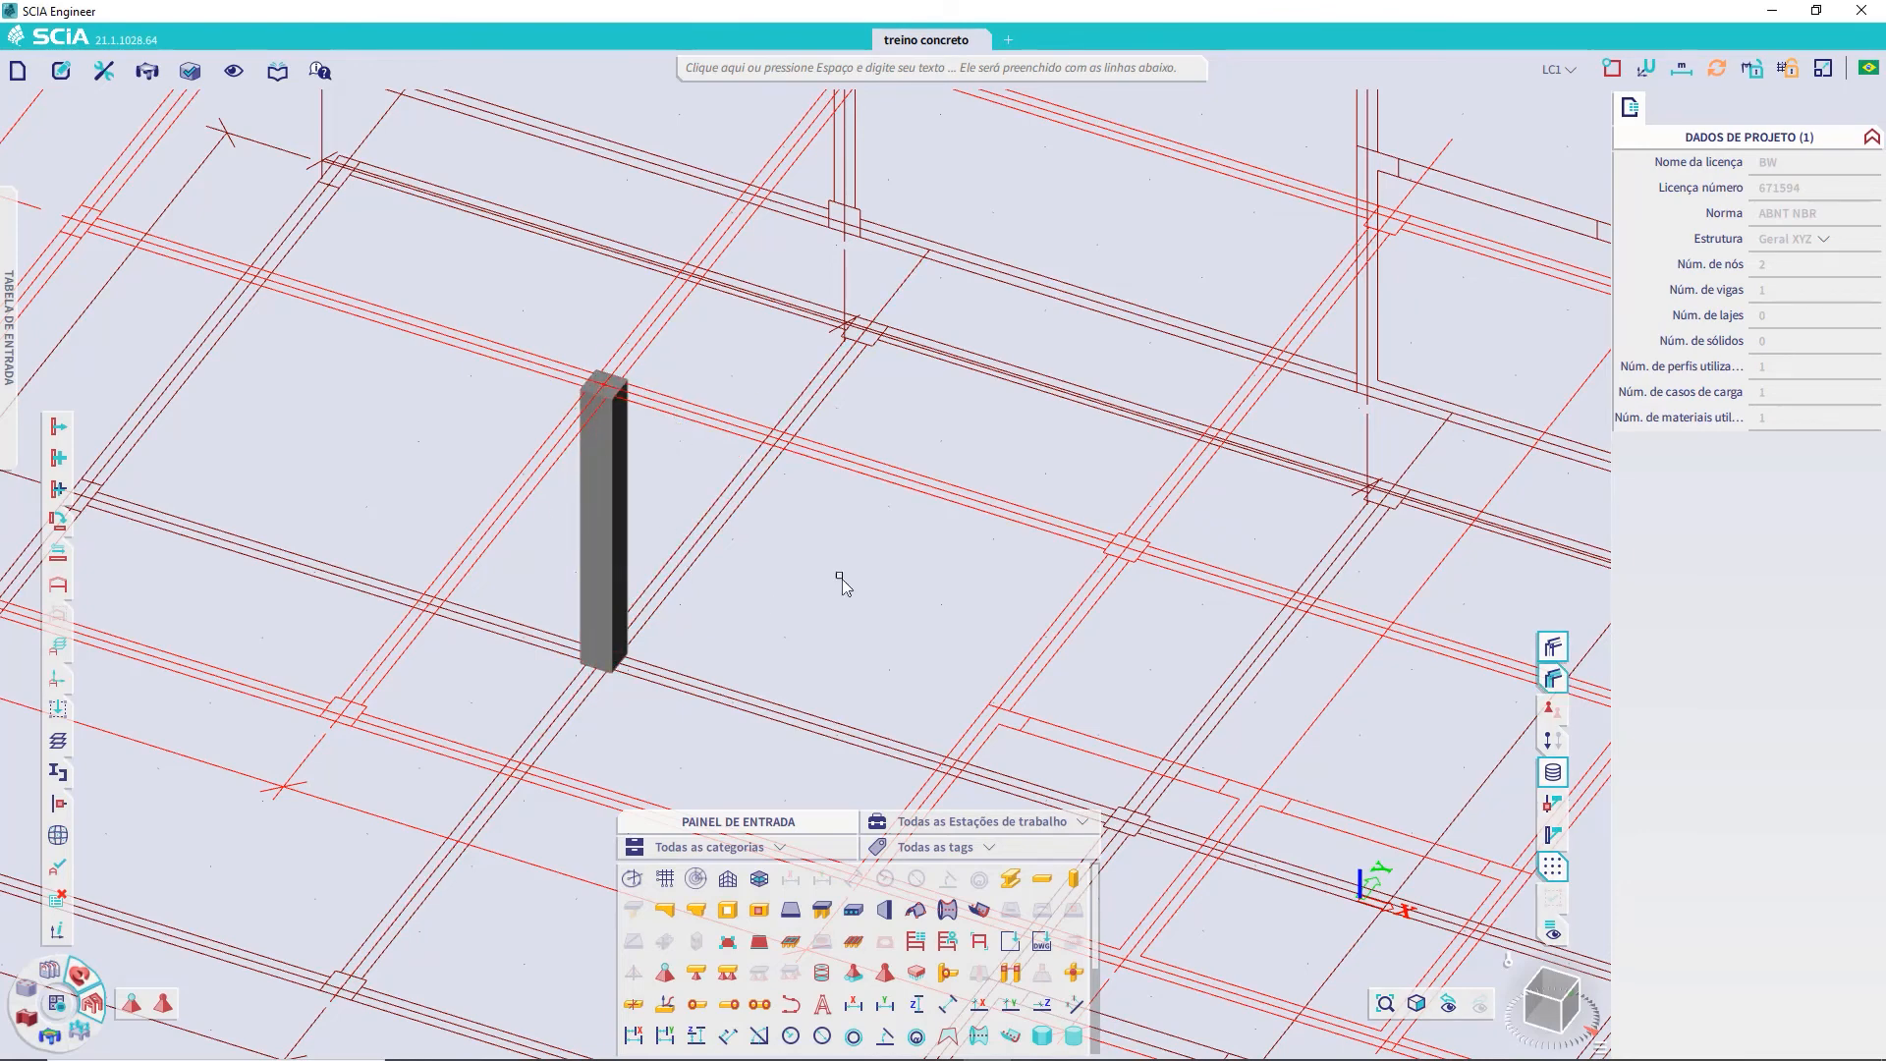
{"action": "mouse_move", "coordinate": [1554, 678]}
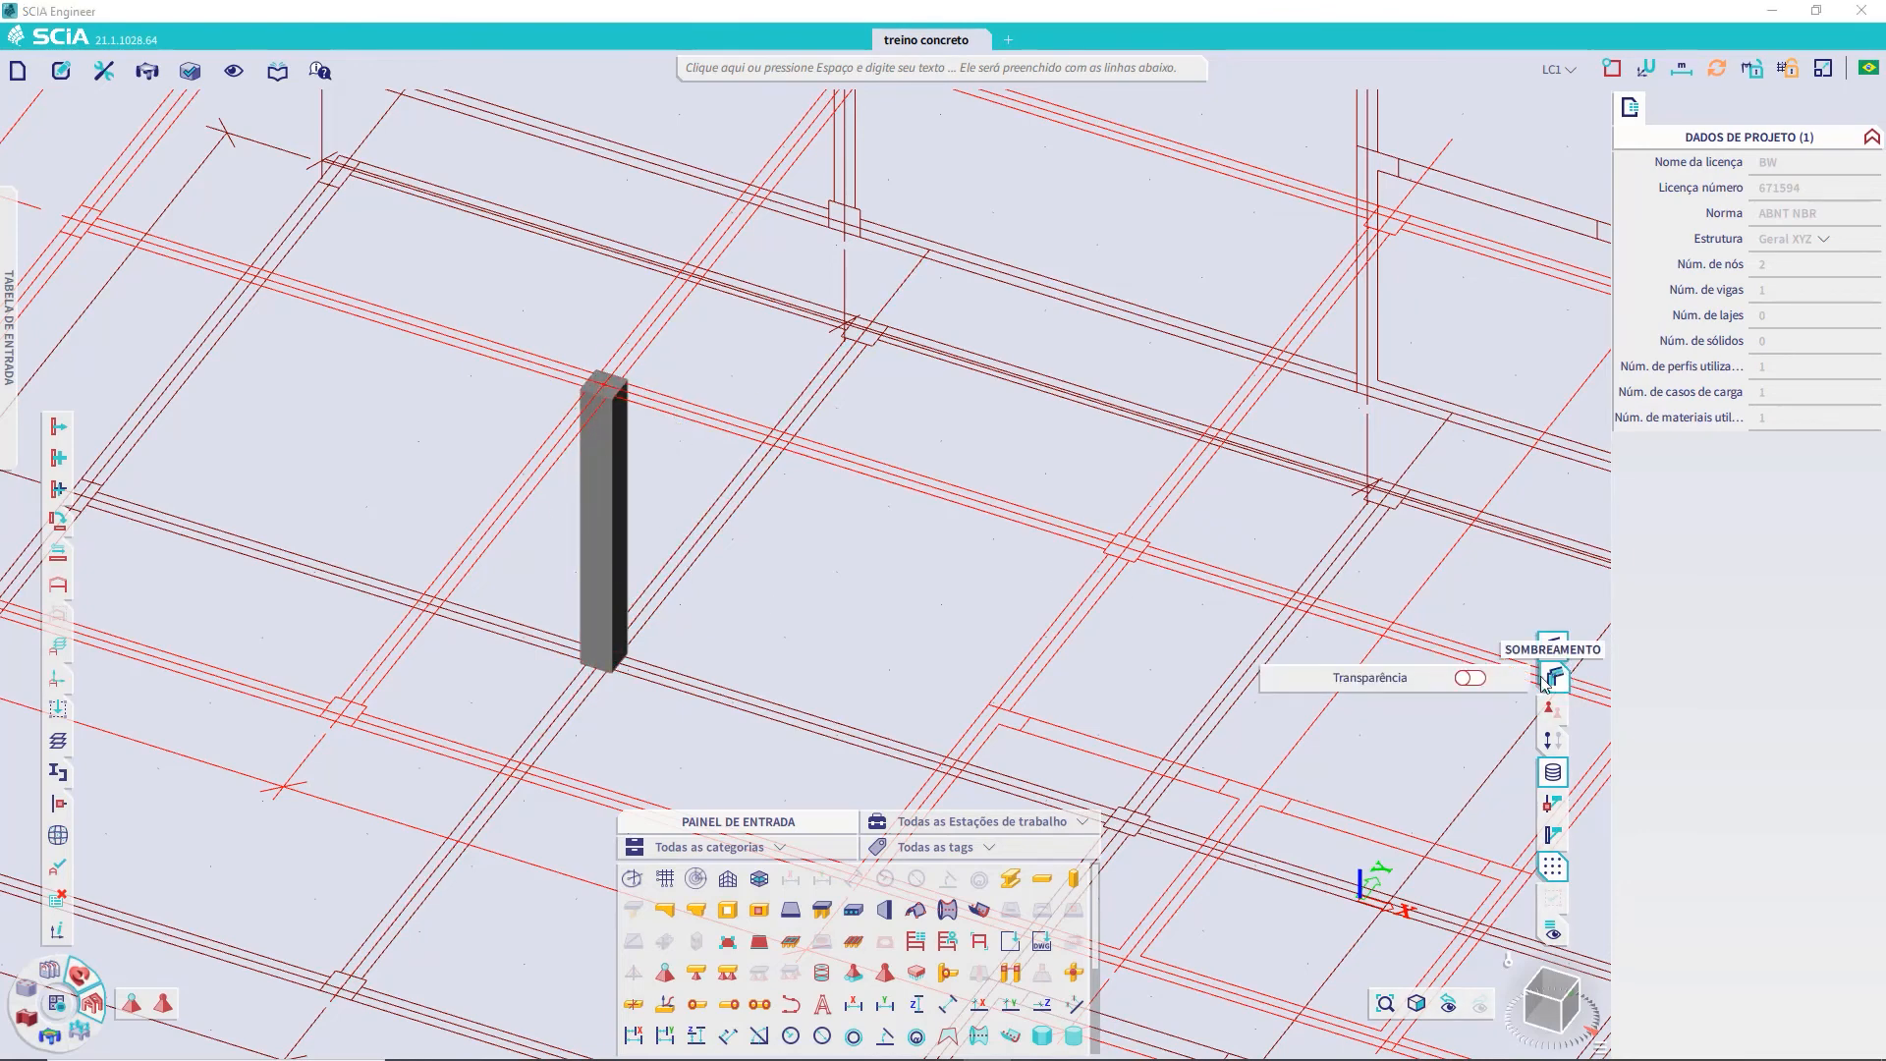
{"action": "left_click", "coordinate": [1474, 678]}
{"action": "scroll", "coordinate": [570, 432], "scroll_direction": "up", "scroll_amount": 5}
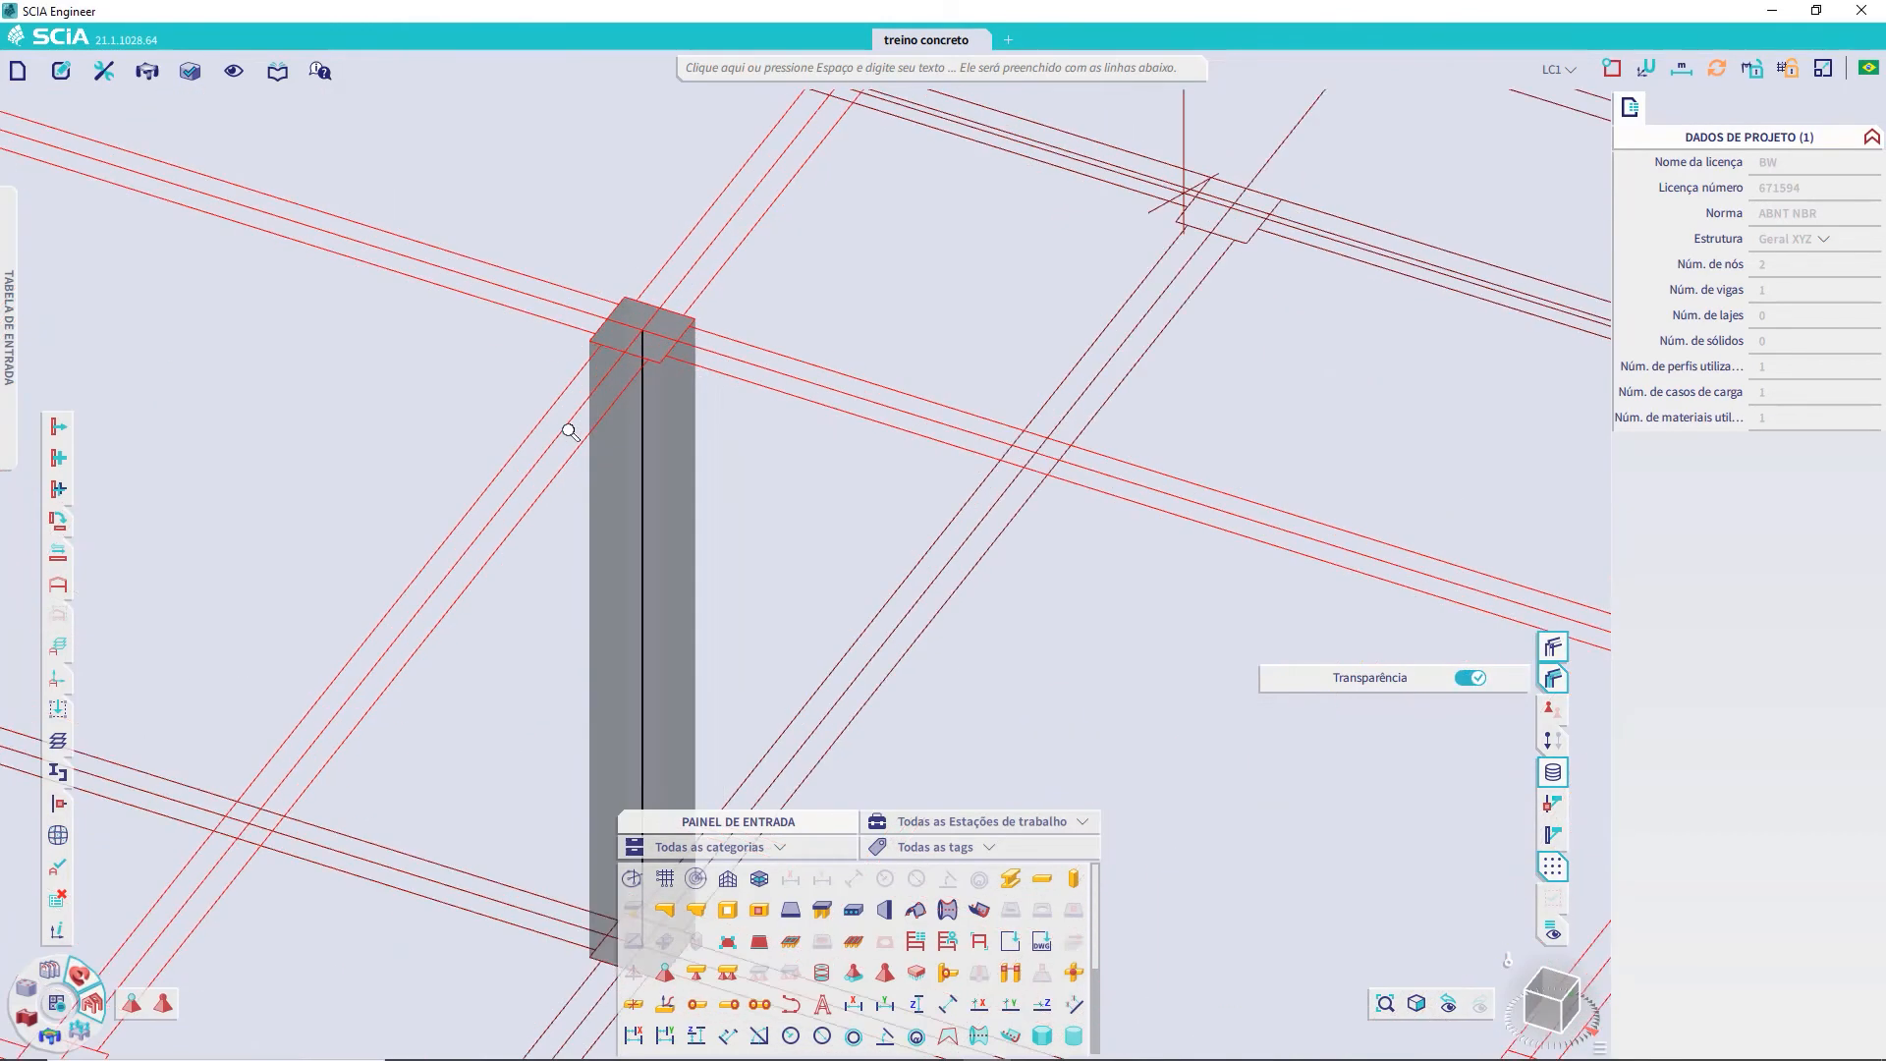
{"action": "scroll", "coordinate": [570, 429], "scroll_direction": "down", "scroll_amount": 5}
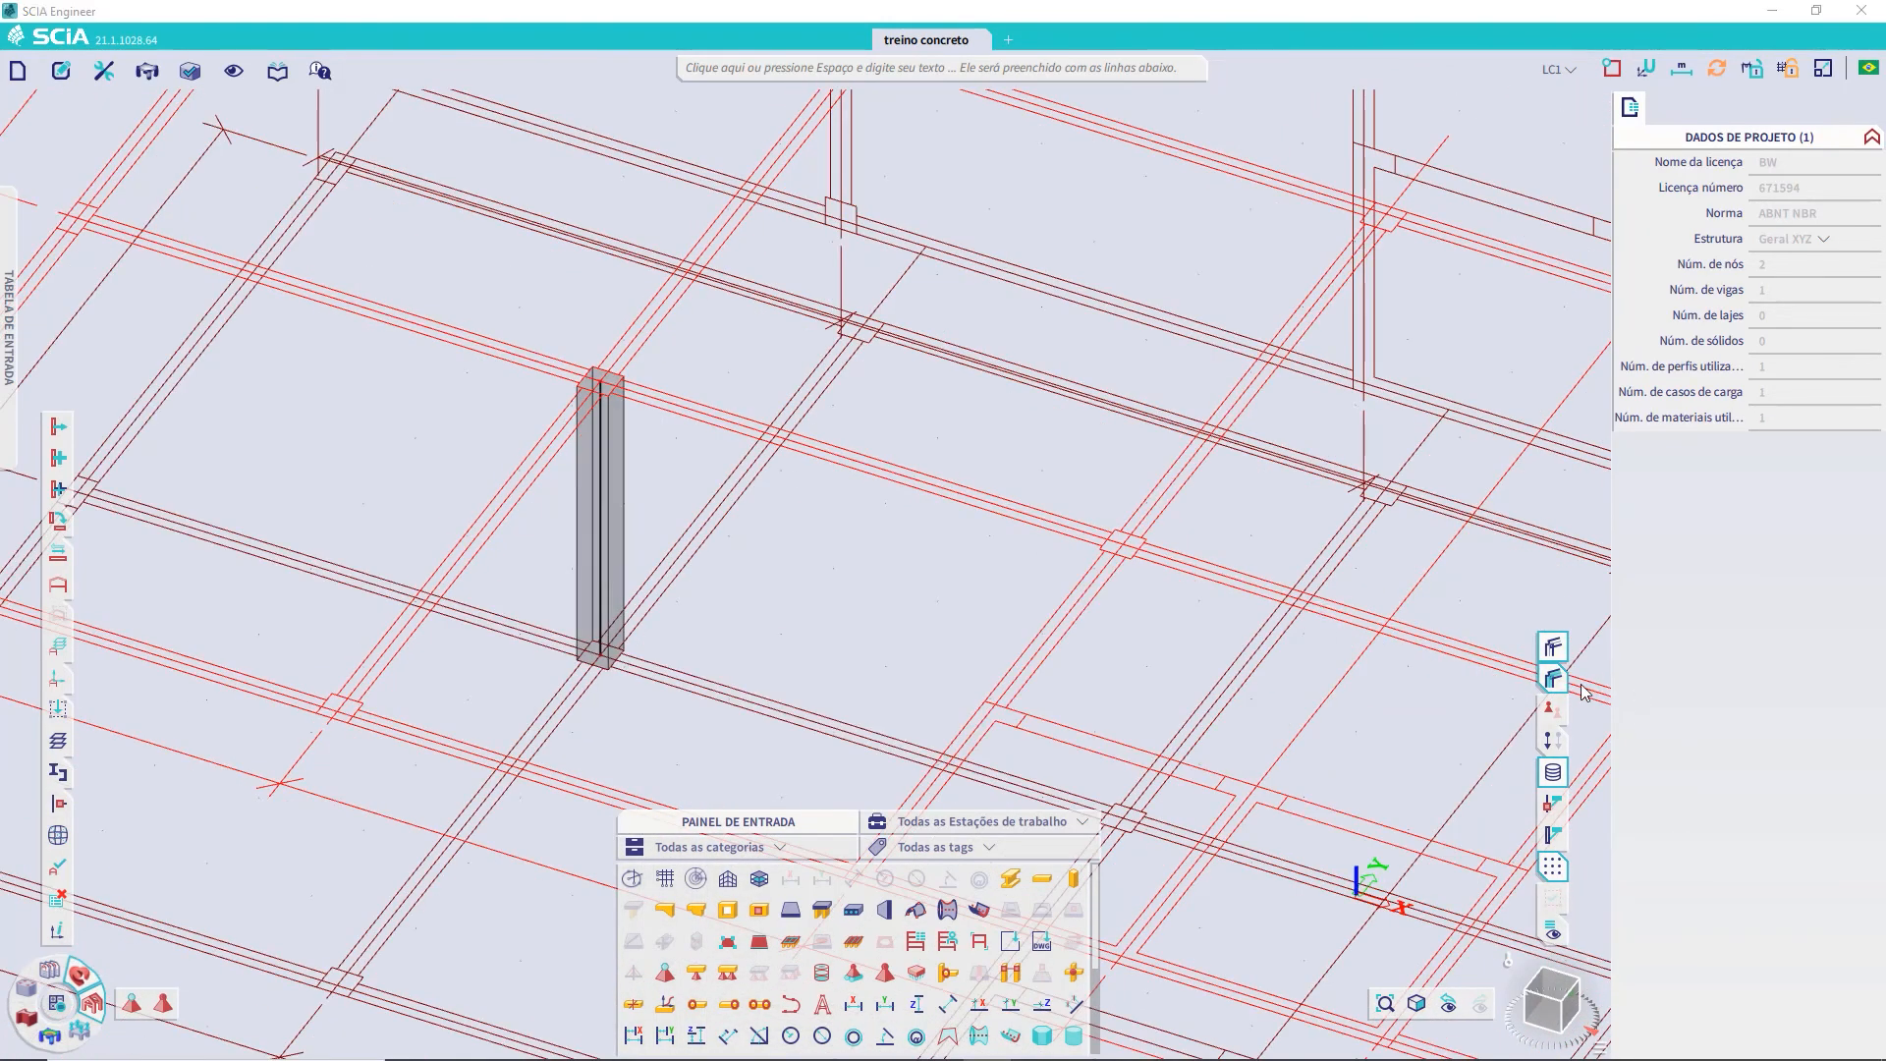
Disable the shading transparency and turn off shading to return the column to wireframe volume display
{"action": "mouse_move", "coordinate": [1554, 678]}
{"action": "left_click", "coordinate": [1471, 678]}
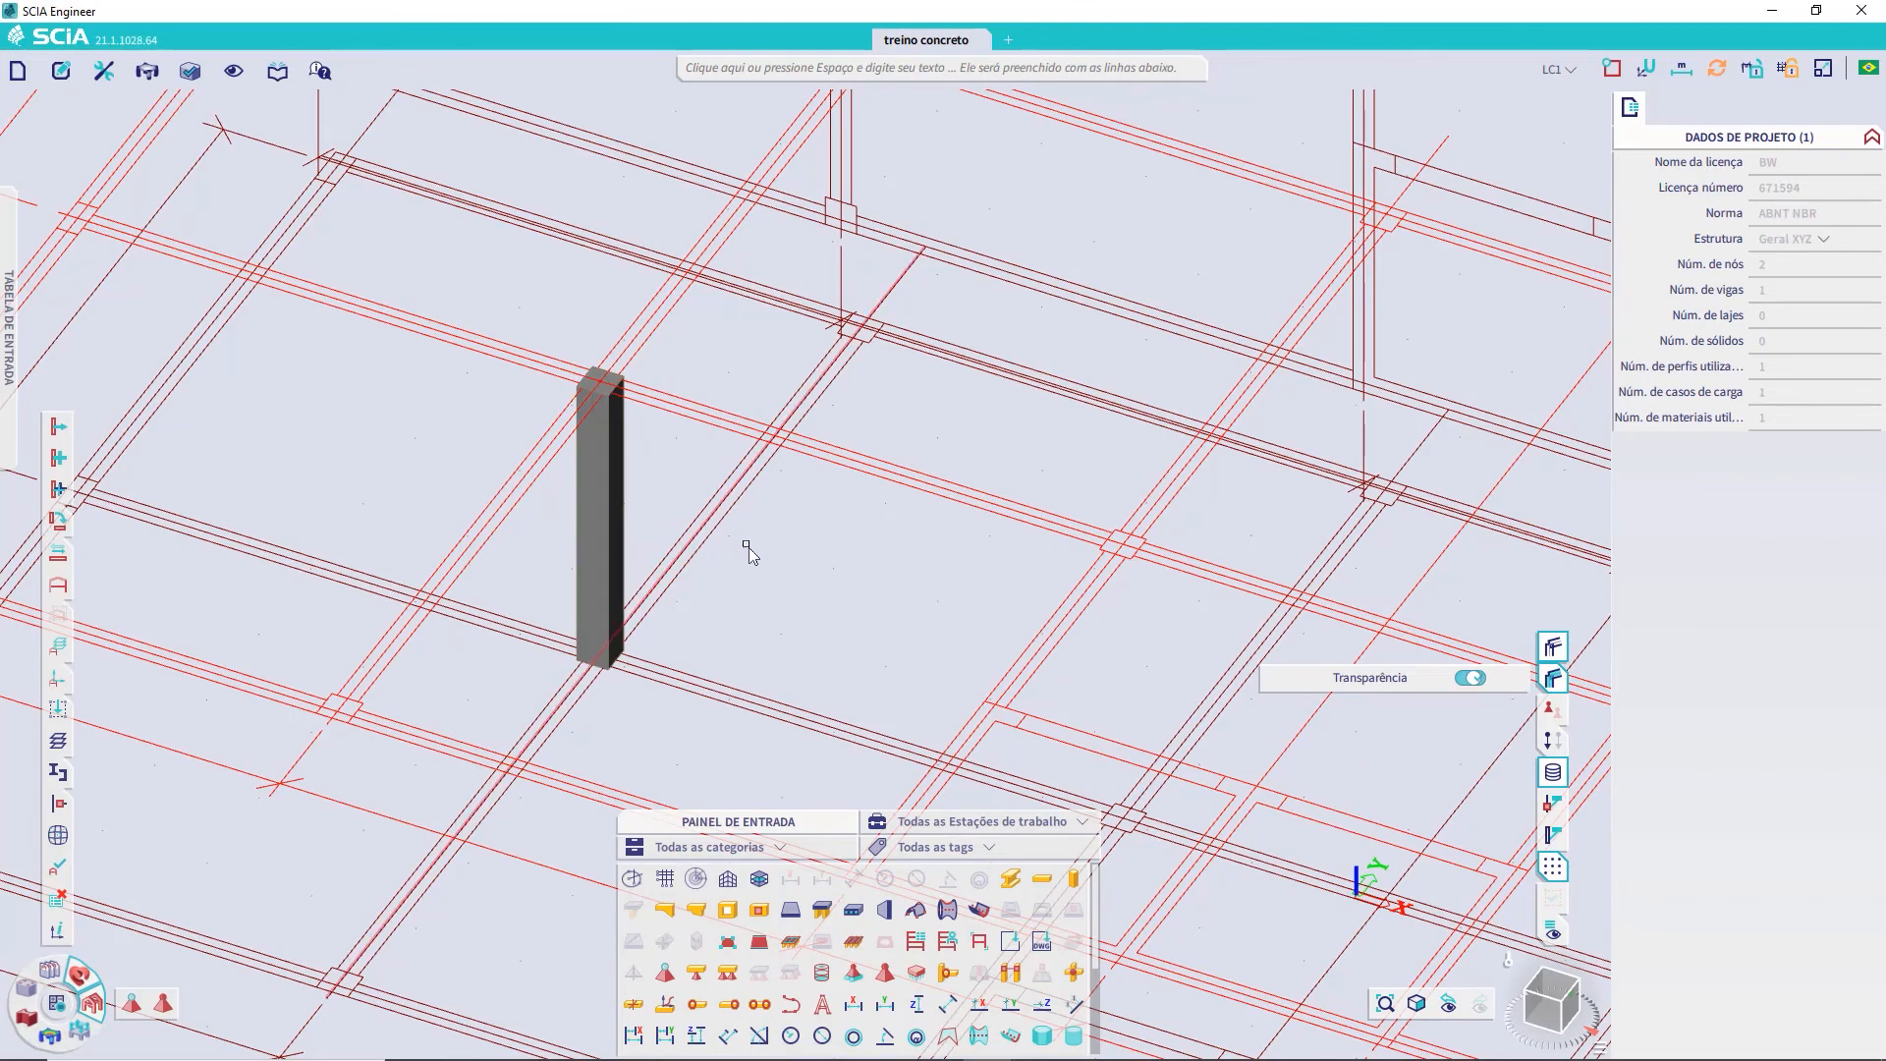
{"action": "middle_click_drag", "start_coordinate": [722, 556], "coordinate": [678, 466]}
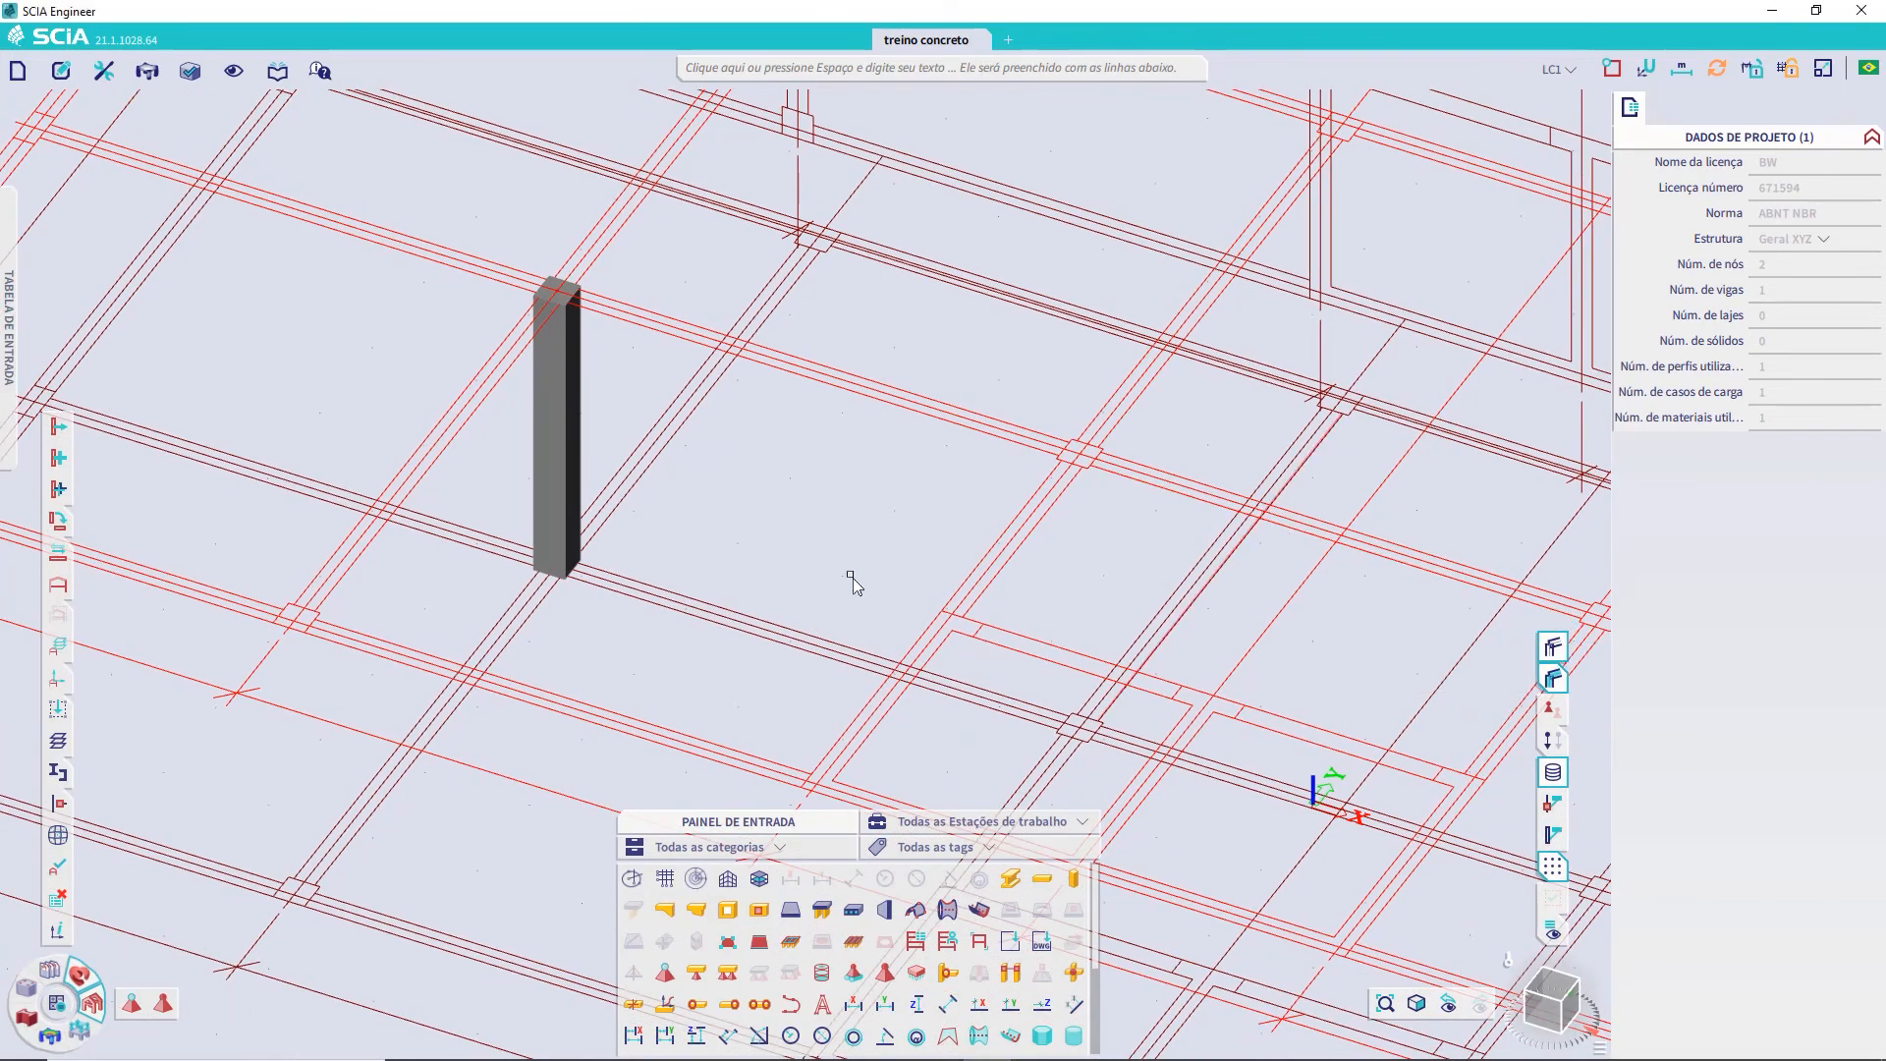
{"action": "key", "text": "shift+r"}
{"action": "mouse_move", "coordinate": [1550, 676]}
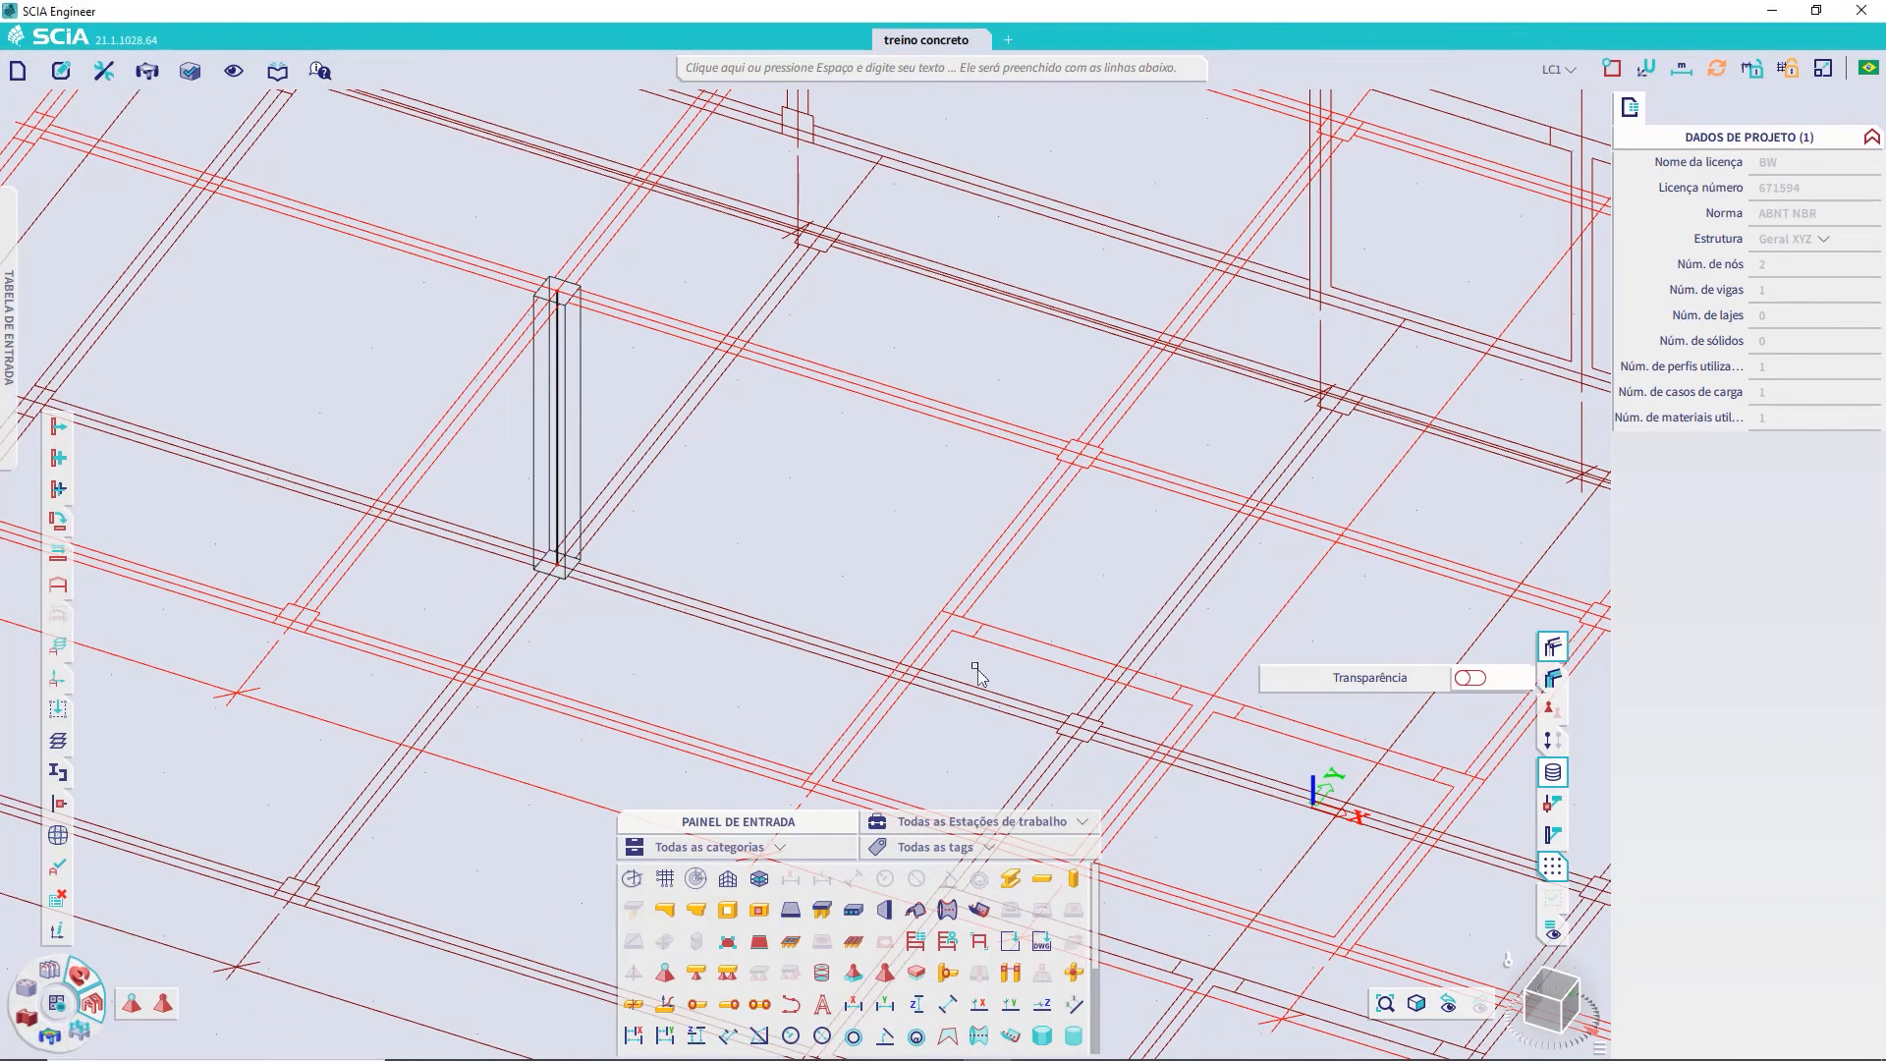
Examine how the column's base section fits the floor plan lines at the grid crossing
{"action": "middle_click_drag", "start_coordinate": [649, 528], "coordinate": [737, 531]}
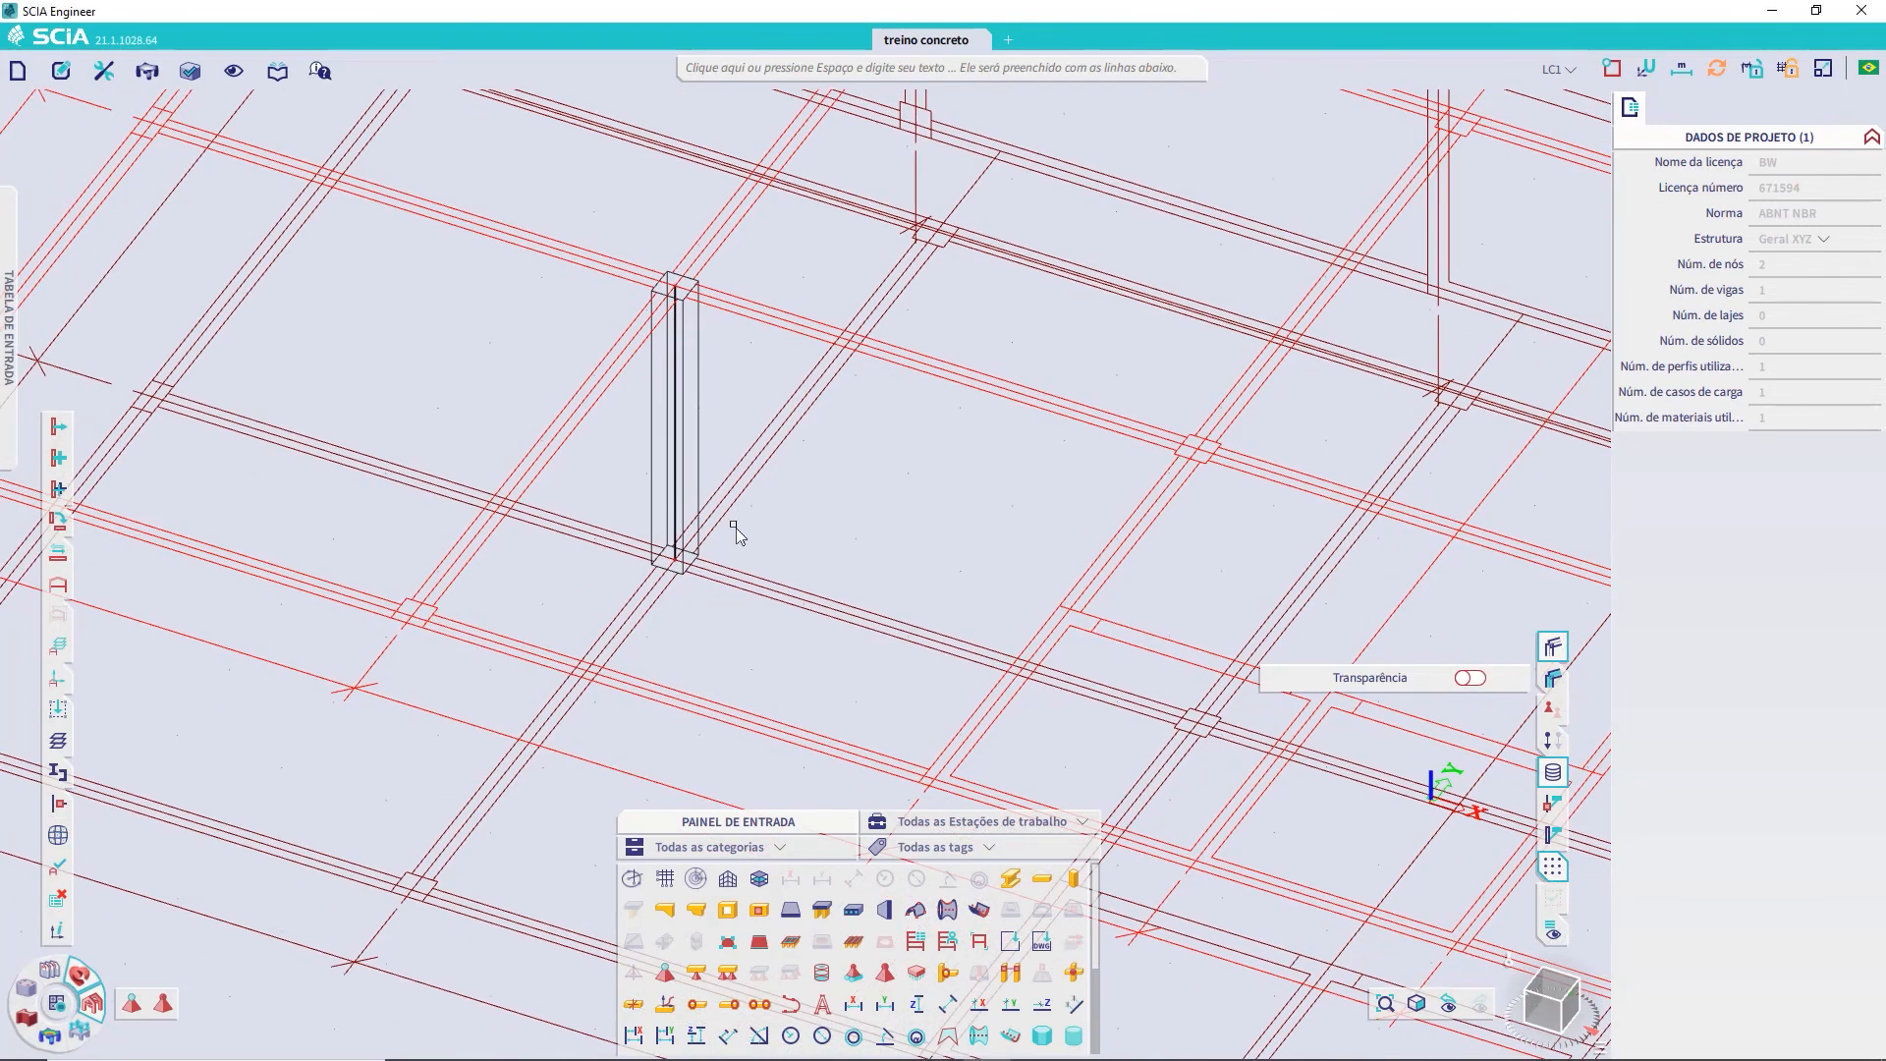
{"action": "scroll", "coordinate": [699, 541], "scroll_direction": "up", "scroll_amount": 5}
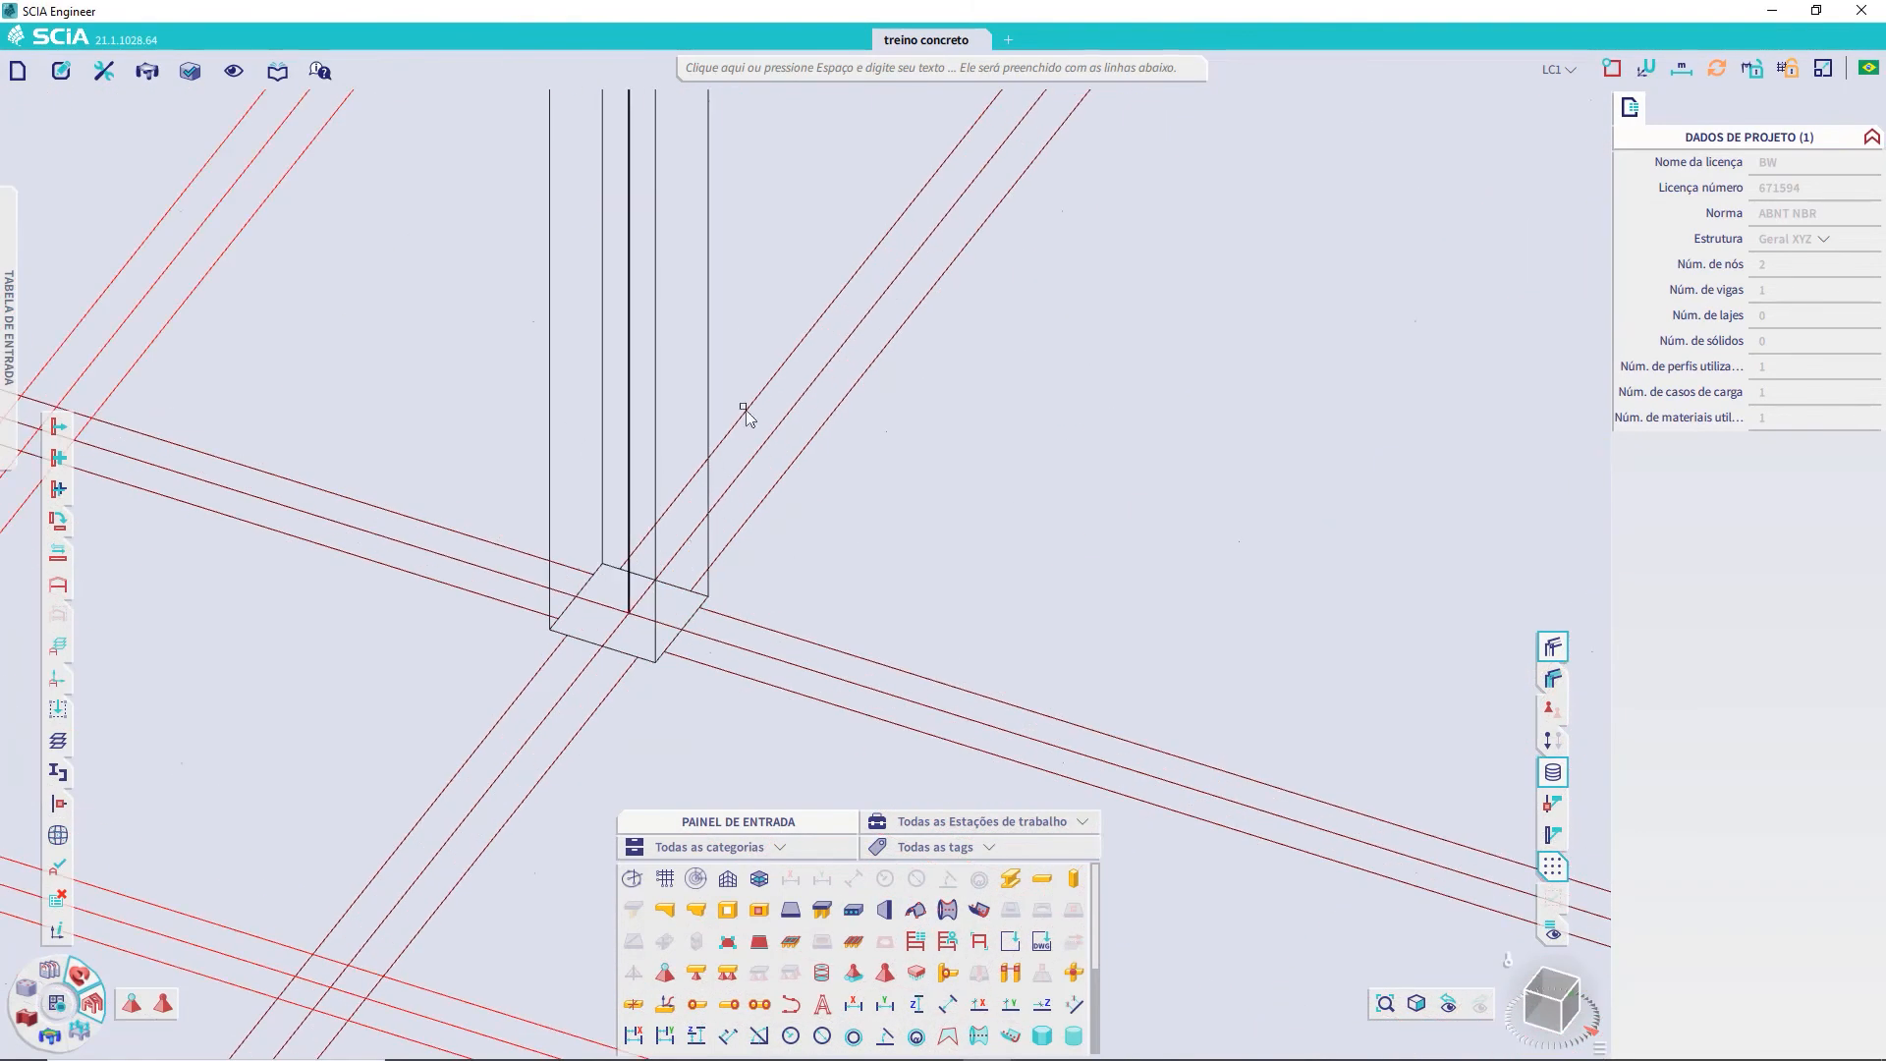
{"action": "middle_click_drag", "start_coordinate": [688, 326], "coordinate": [556, 450]}
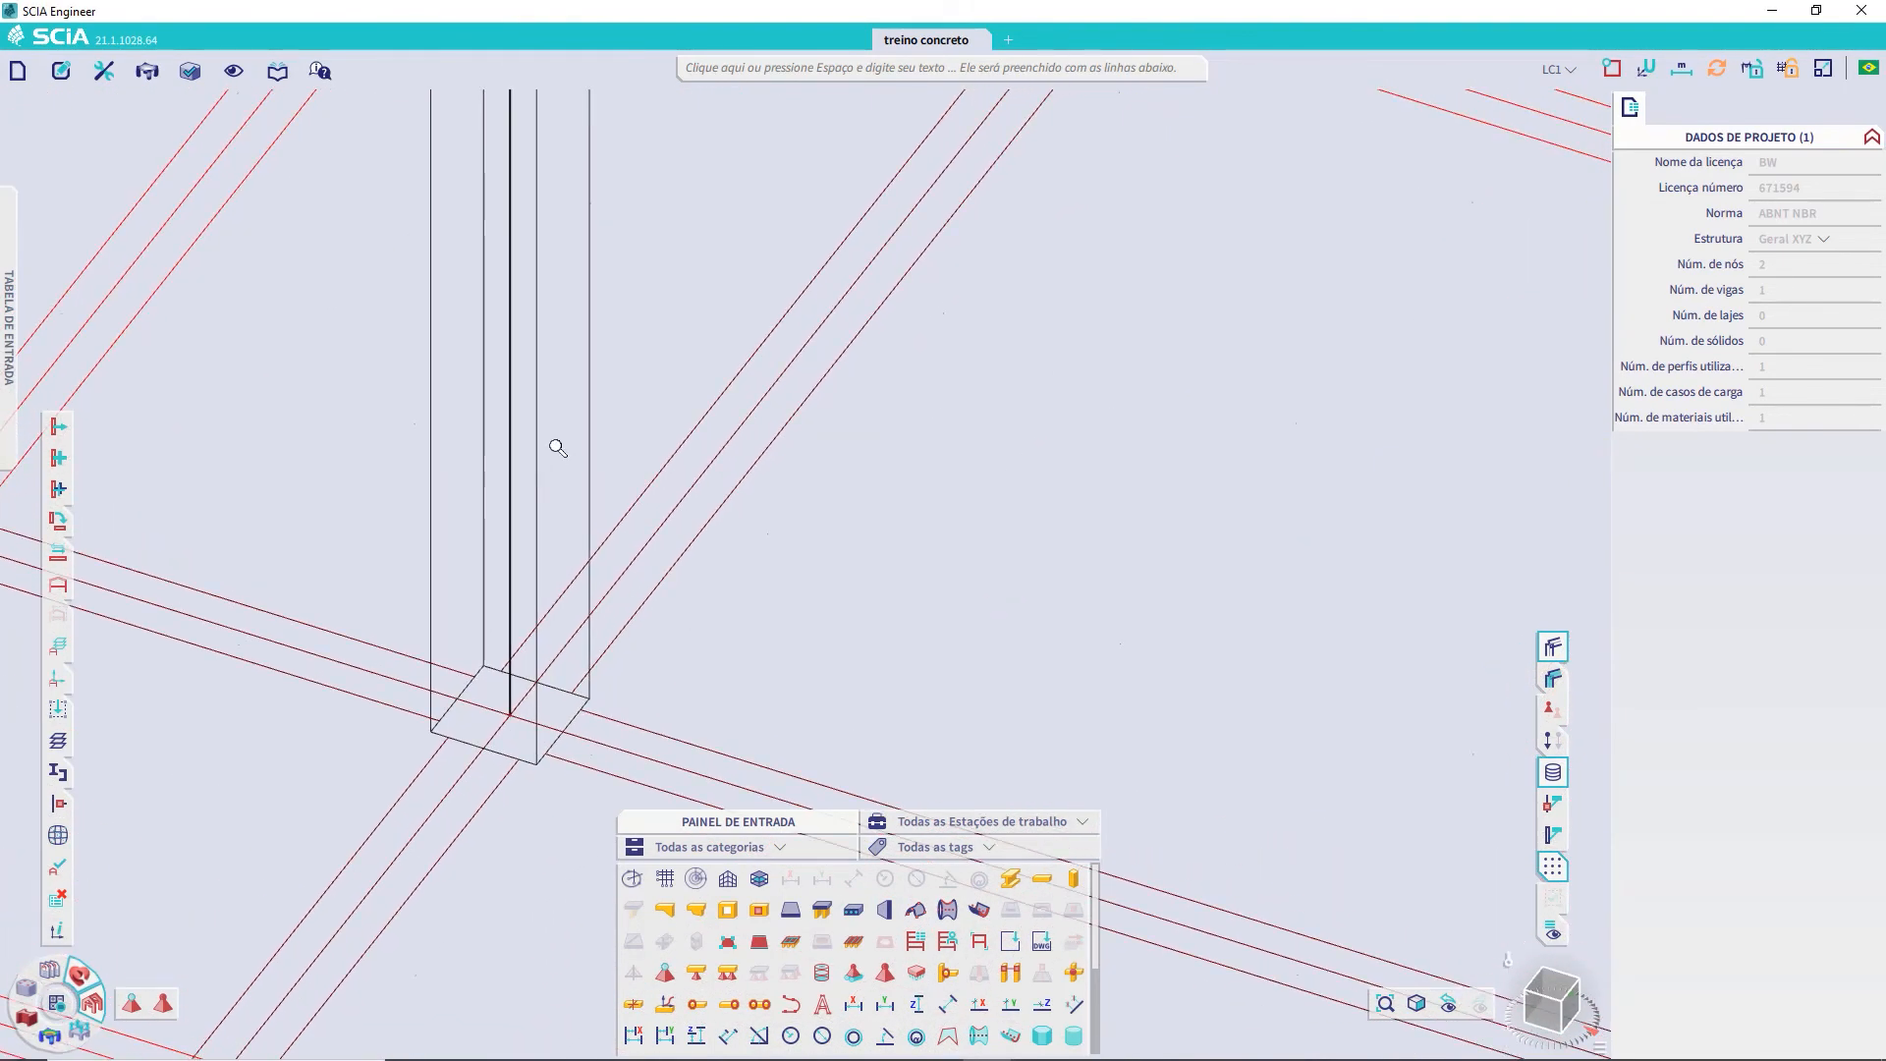
{"action": "scroll", "coordinate": [557, 442], "scroll_direction": "down", "scroll_amount": 8}
{"action": "scroll", "coordinate": [557, 418], "scroll_direction": "up", "scroll_amount": 2}
{"action": "scroll", "coordinate": [560, 403], "scroll_direction": "up", "scroll_amount": 3}
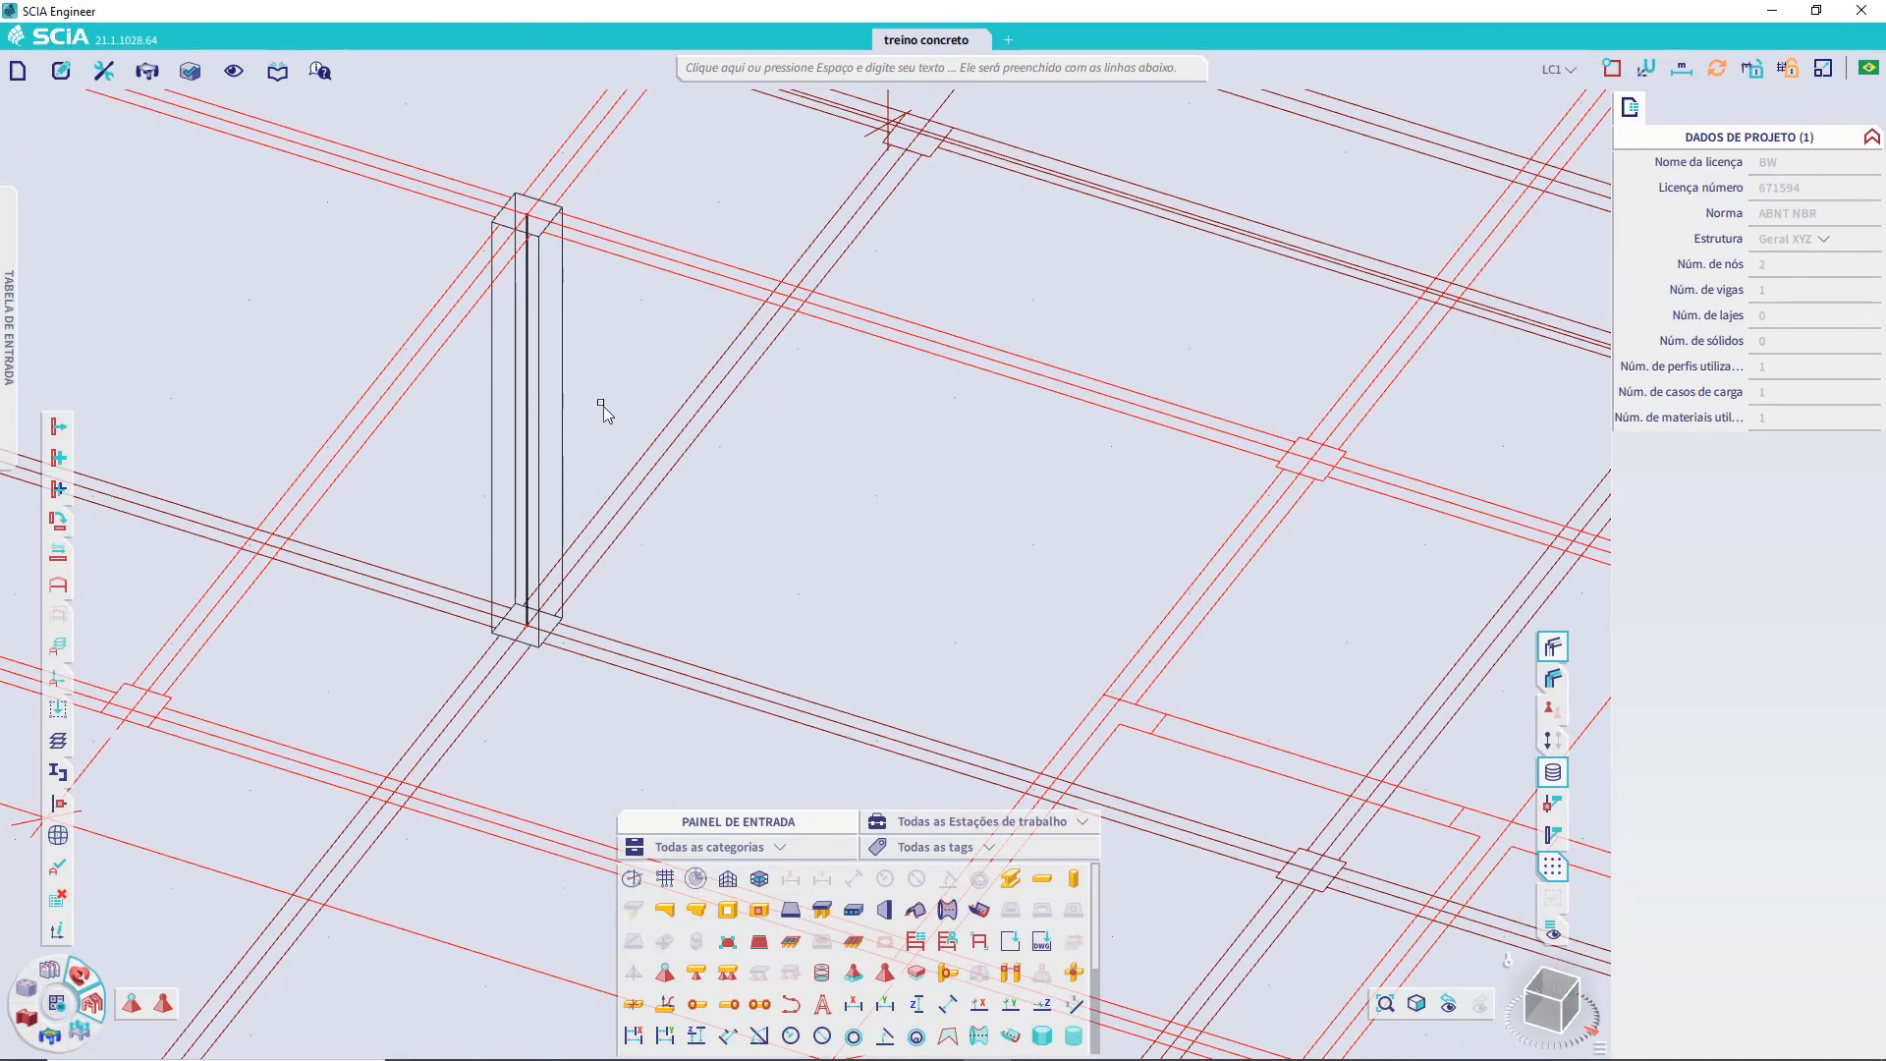
{"action": "middle_click_drag", "start_coordinate": [654, 391], "coordinate": [611, 429]}
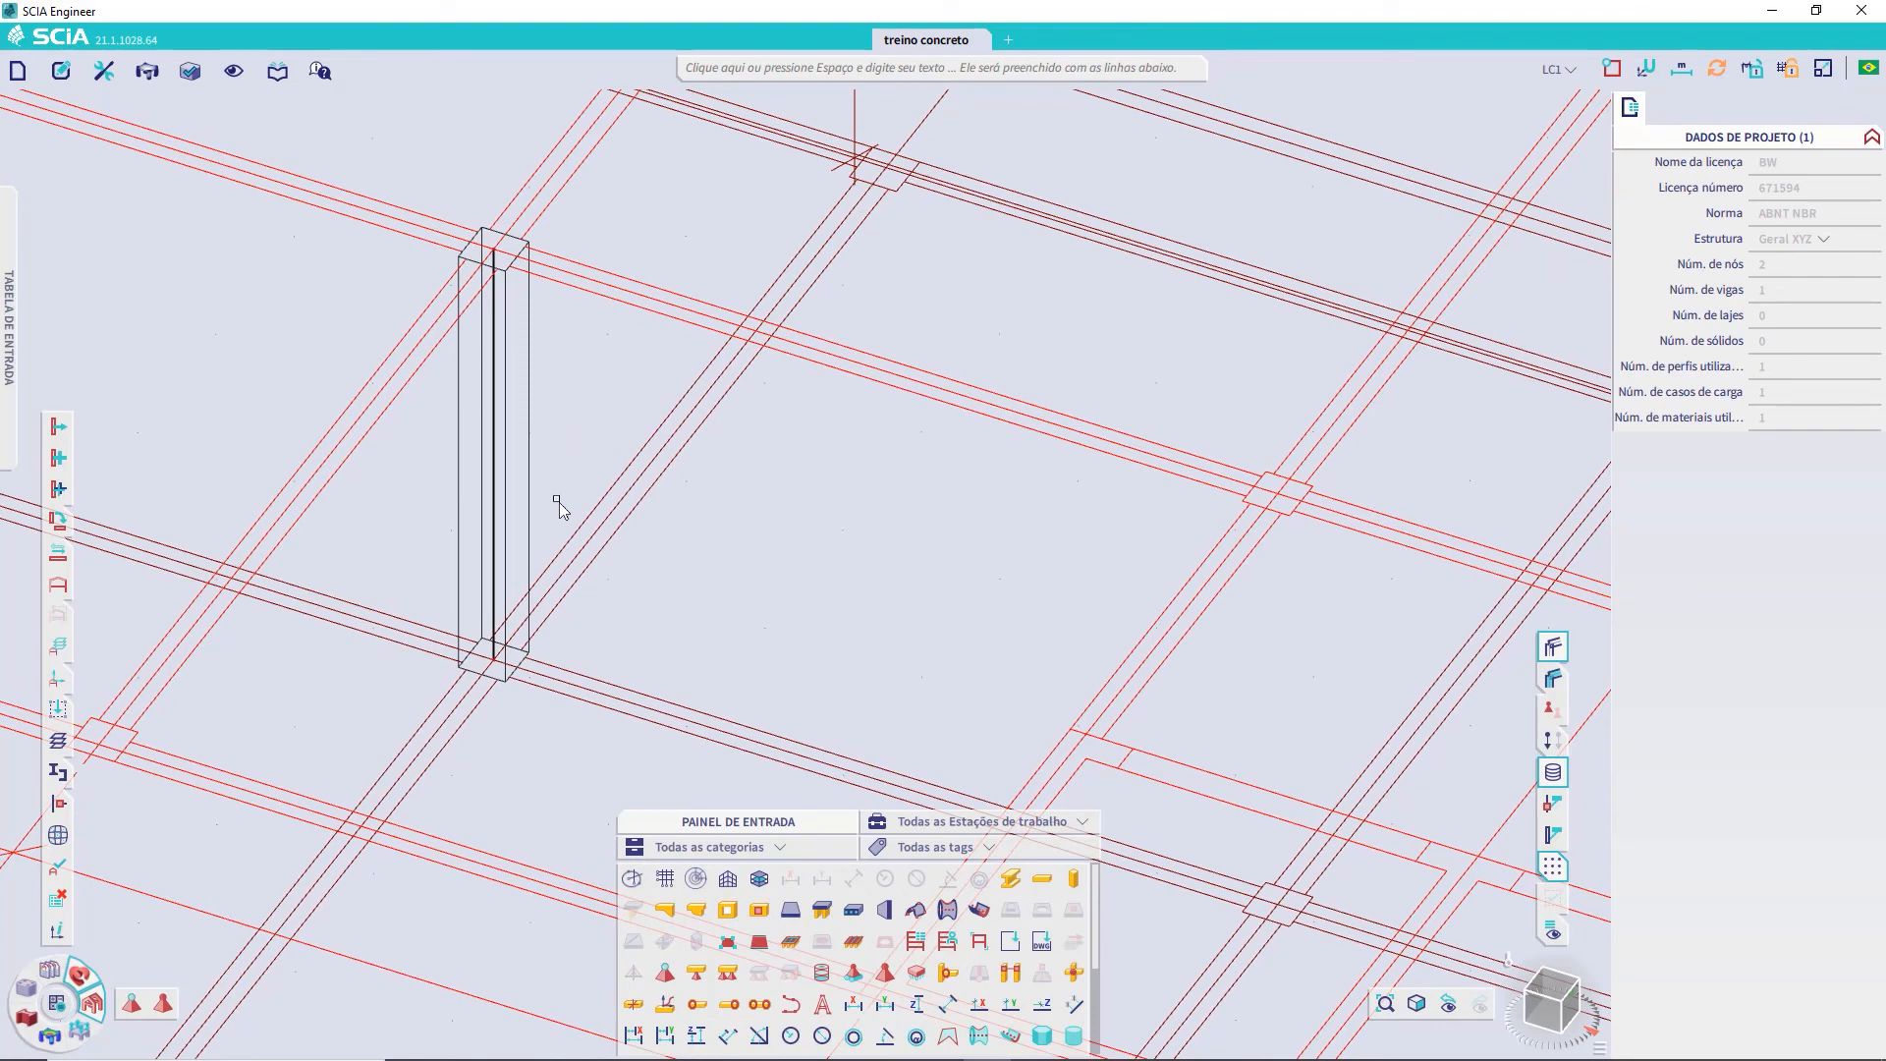
Copy the column with its reference line from its base corner to the matching corner of the front-edge column outline on the same grid line
{"action": "left_click", "coordinate": [492, 438]}
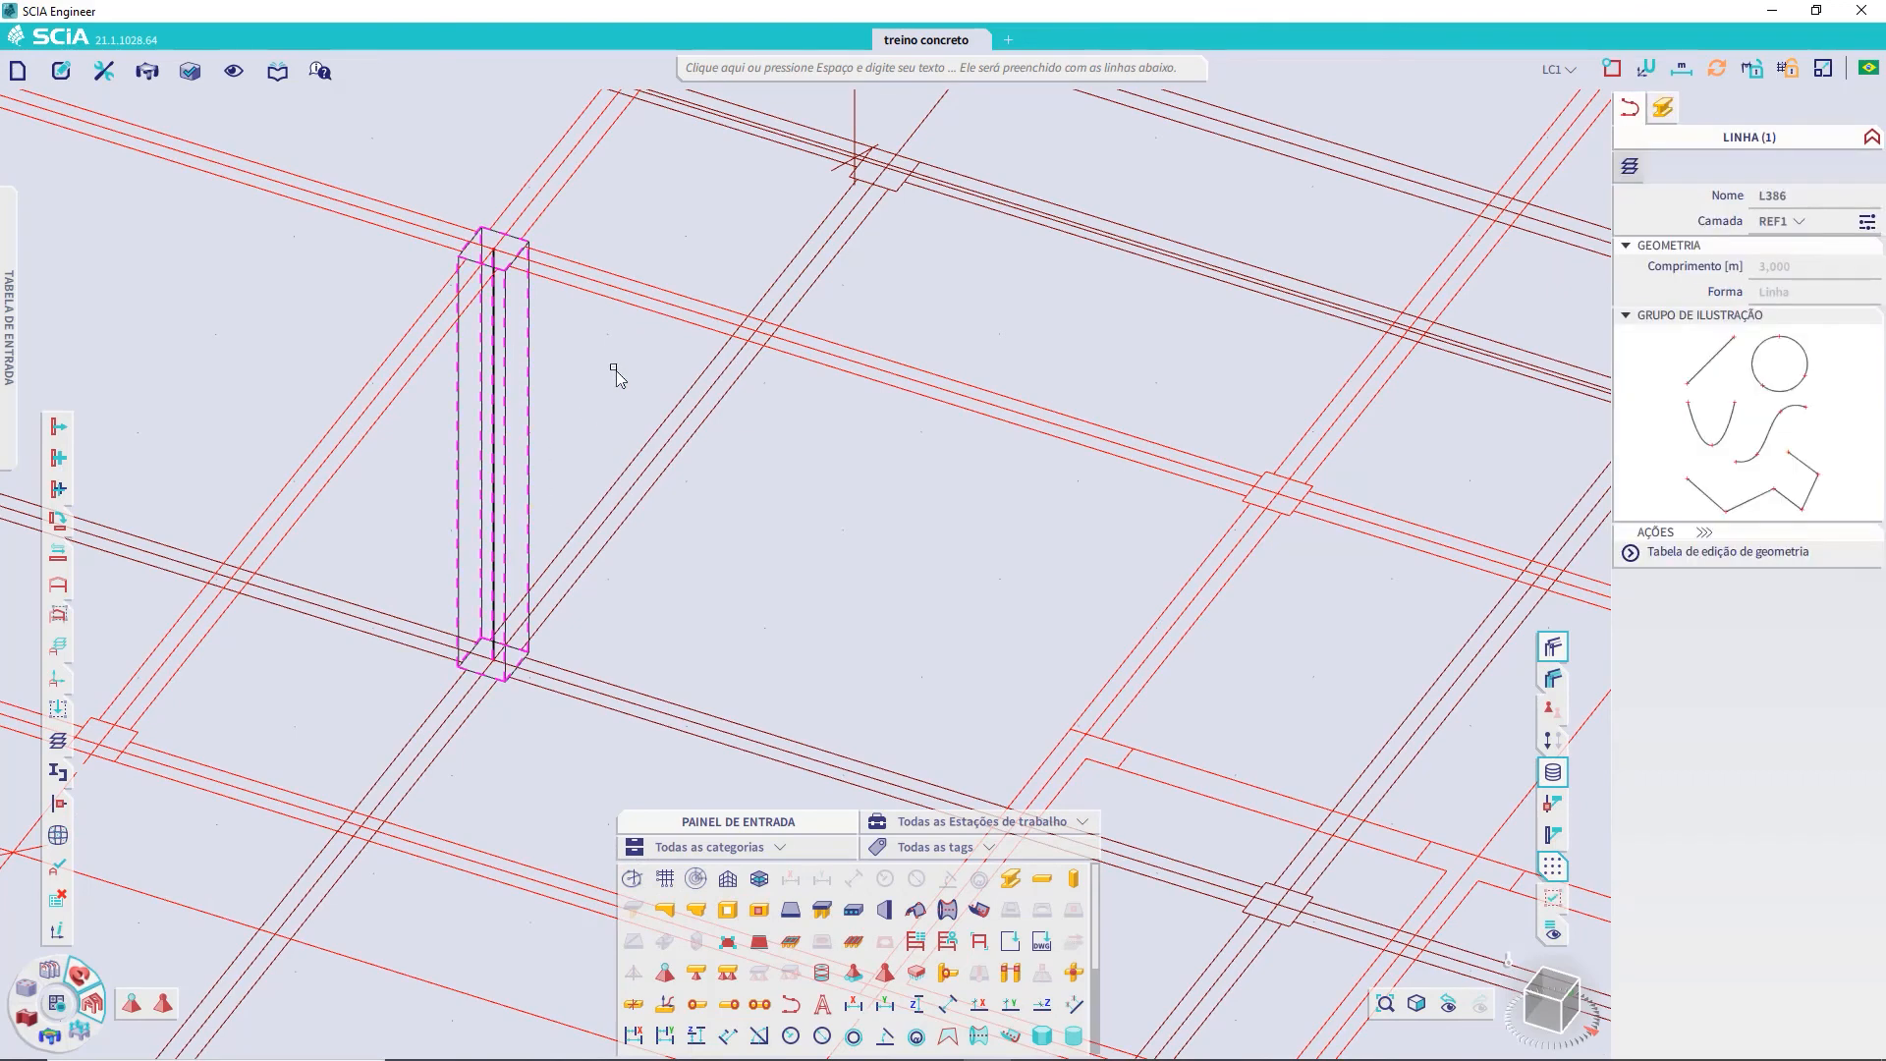
{"action": "left_click", "coordinate": [59, 457]}
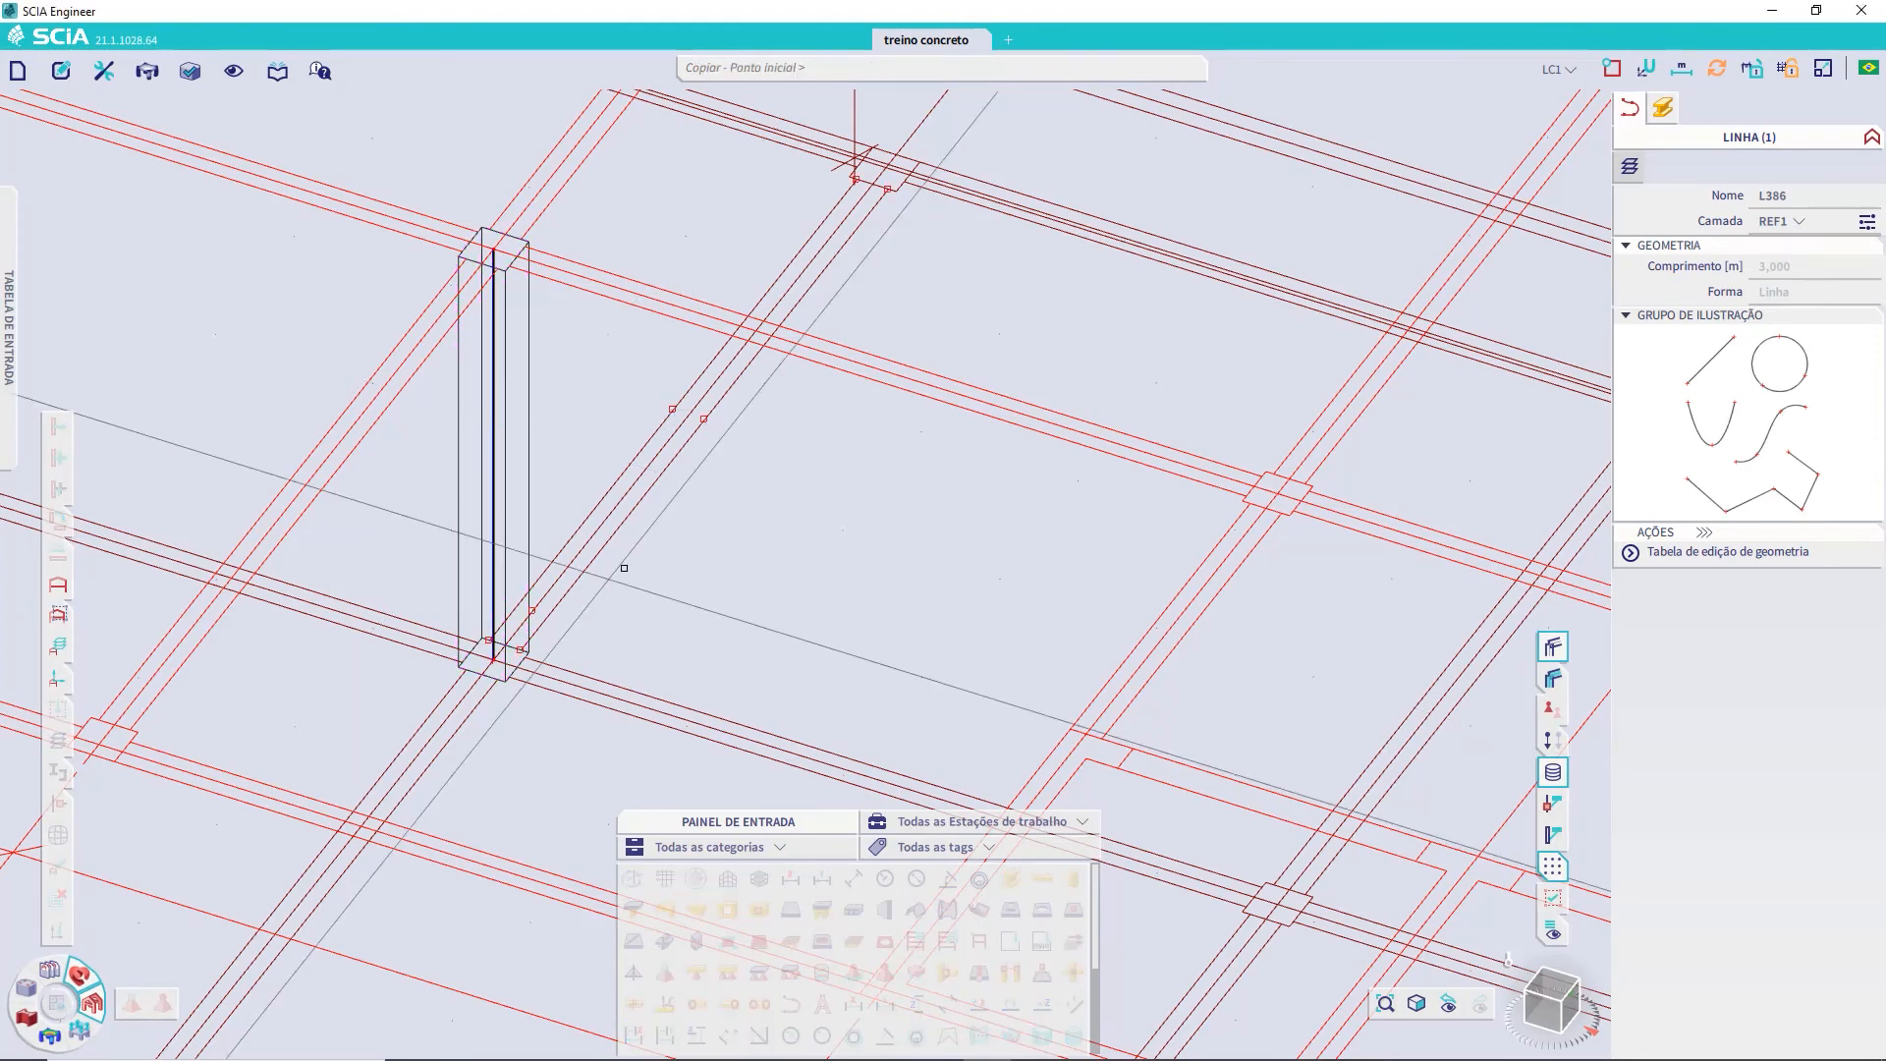
{"action": "left_click", "coordinate": [1614, 68]}
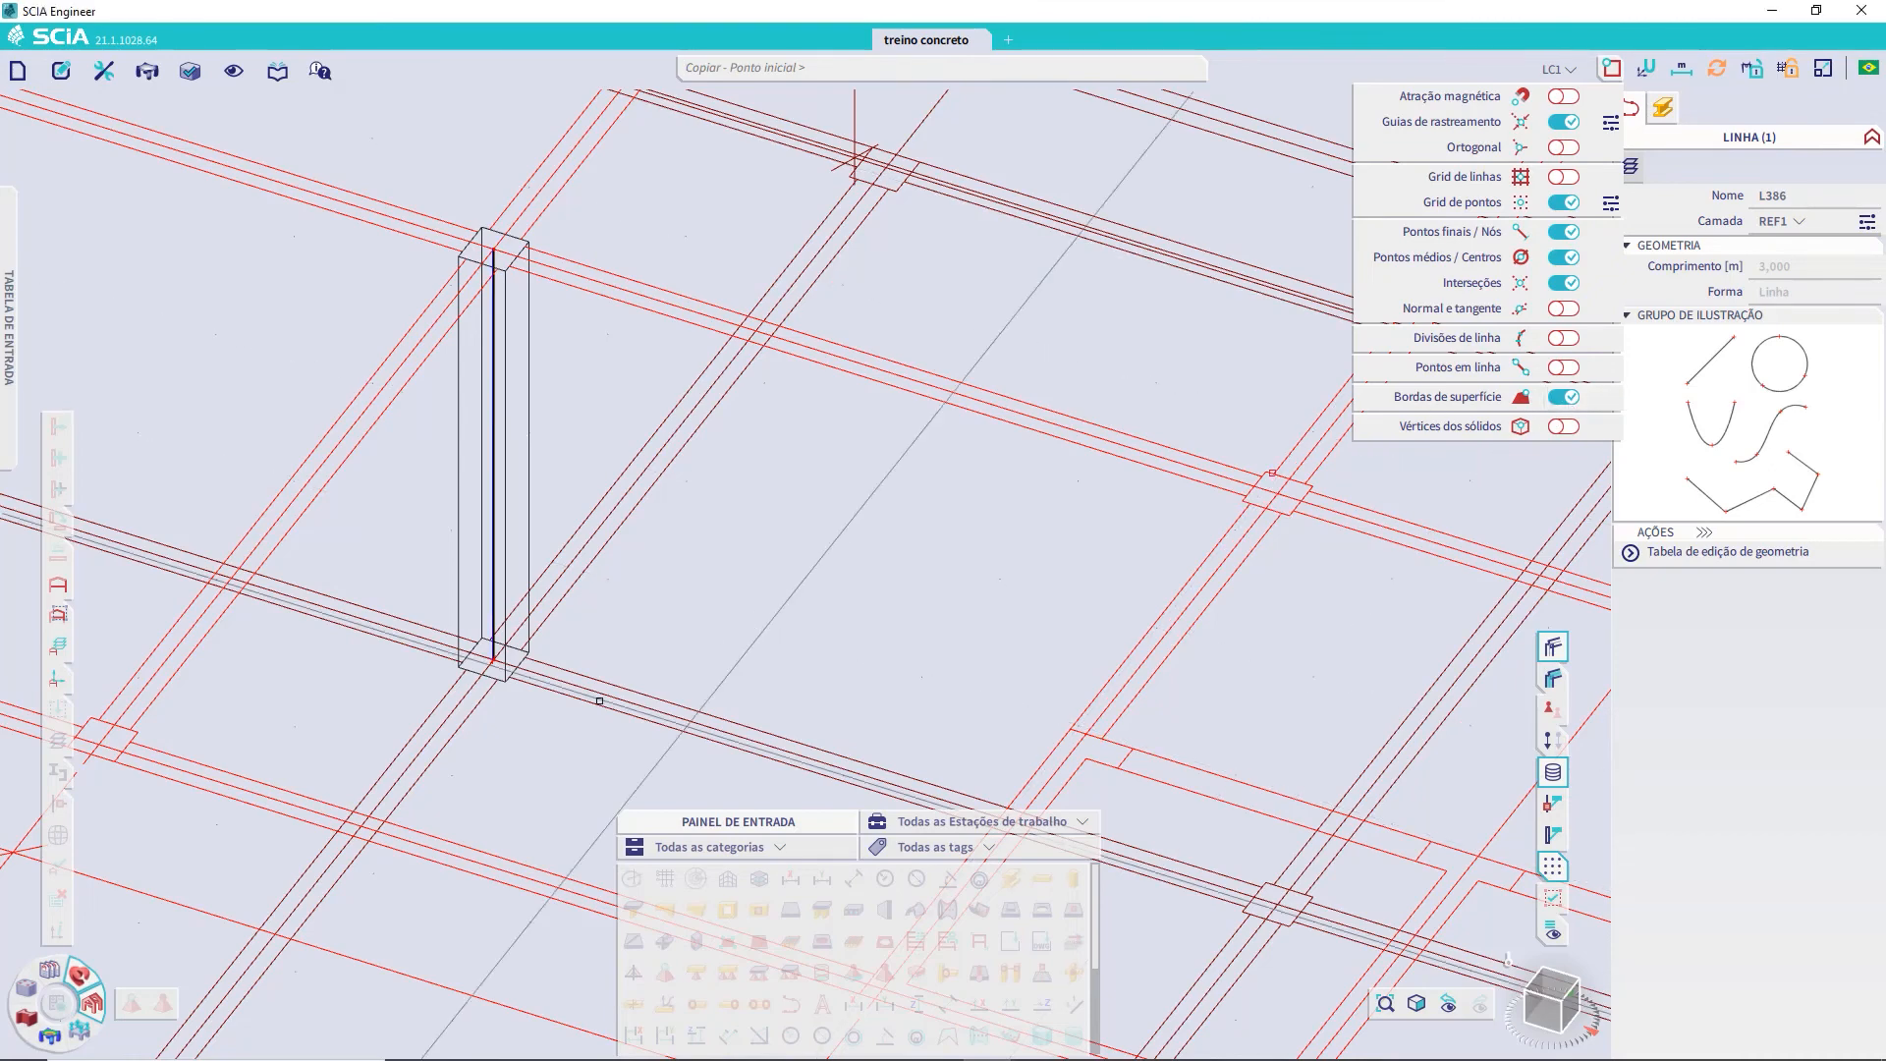
{"action": "scroll", "coordinate": [508, 676], "scroll_direction": "up", "scroll_amount": 5}
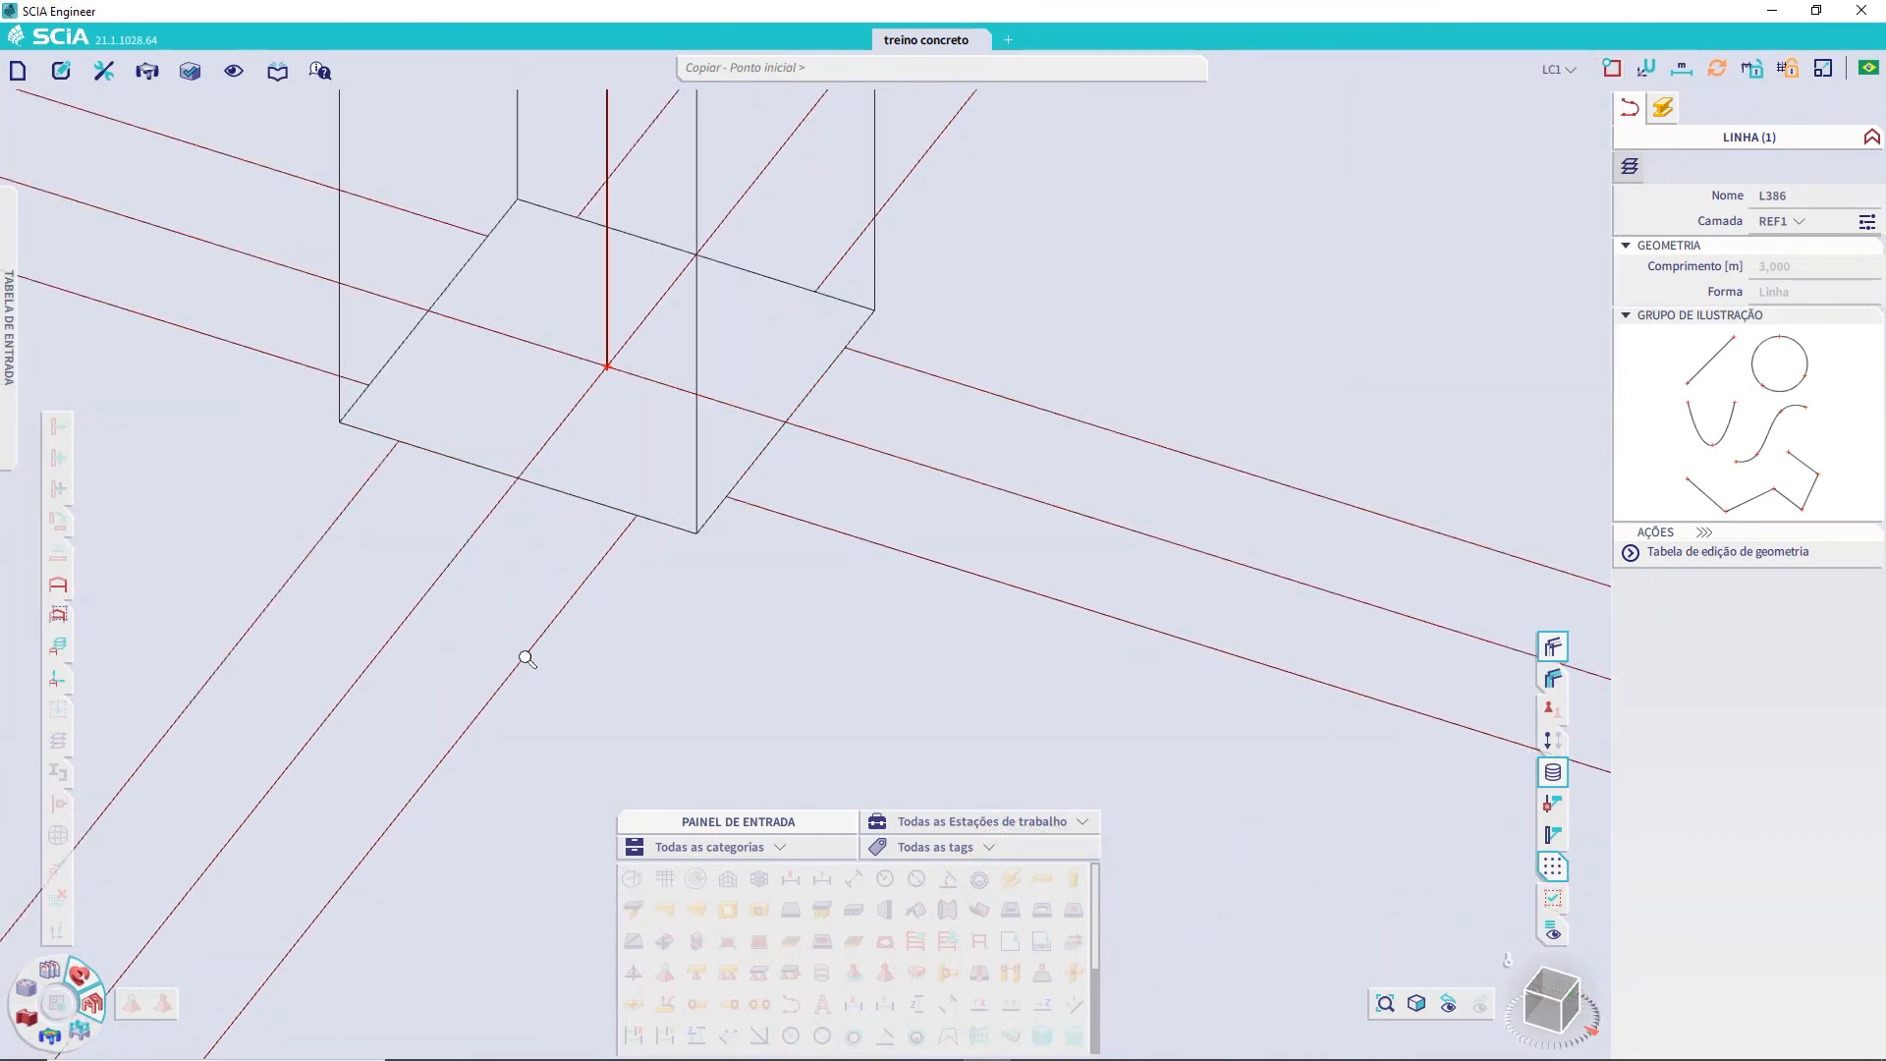
{"action": "left_click", "coordinate": [696, 534]}
{"action": "scroll", "coordinate": [577, 589], "scroll_direction": "down", "scroll_amount": 5}
{"action": "scroll", "coordinate": [452, 678], "scroll_direction": "up", "scroll_amount": 6}
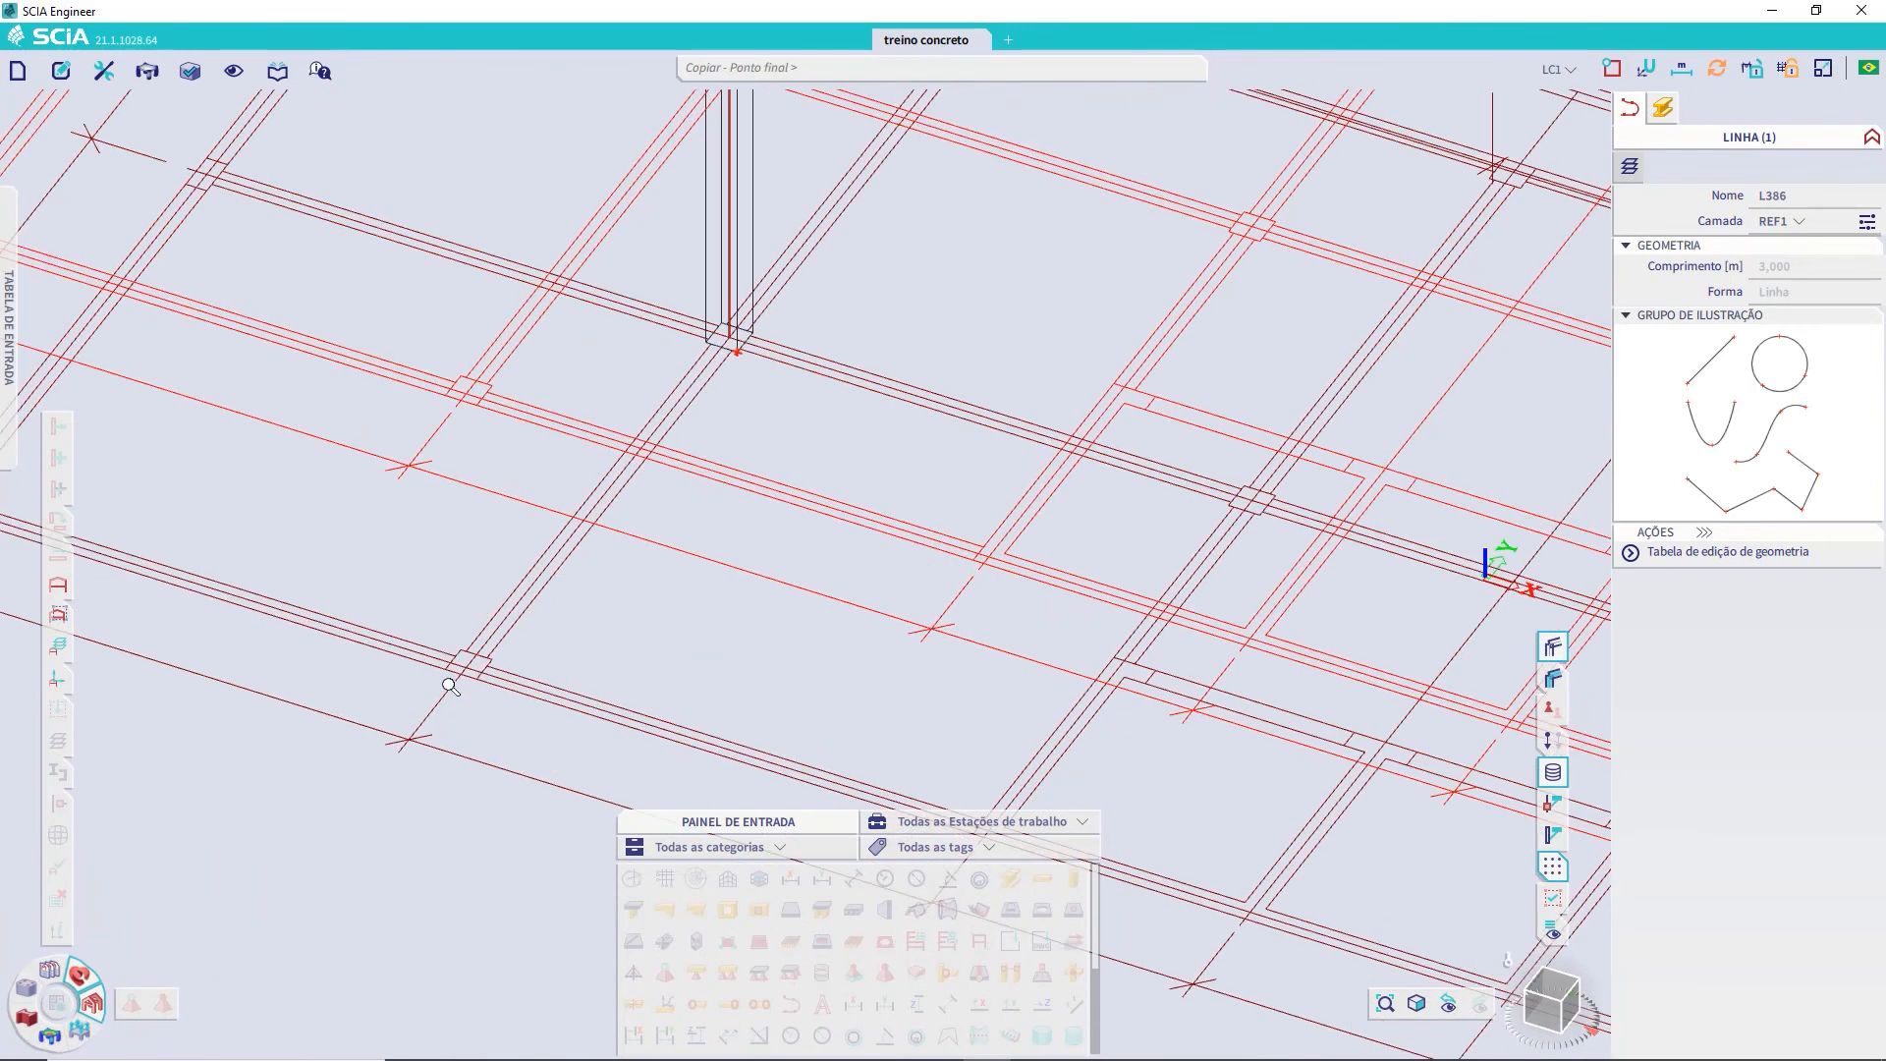
{"action": "scroll", "coordinate": [450, 686], "scroll_direction": "up", "scroll_amount": 5}
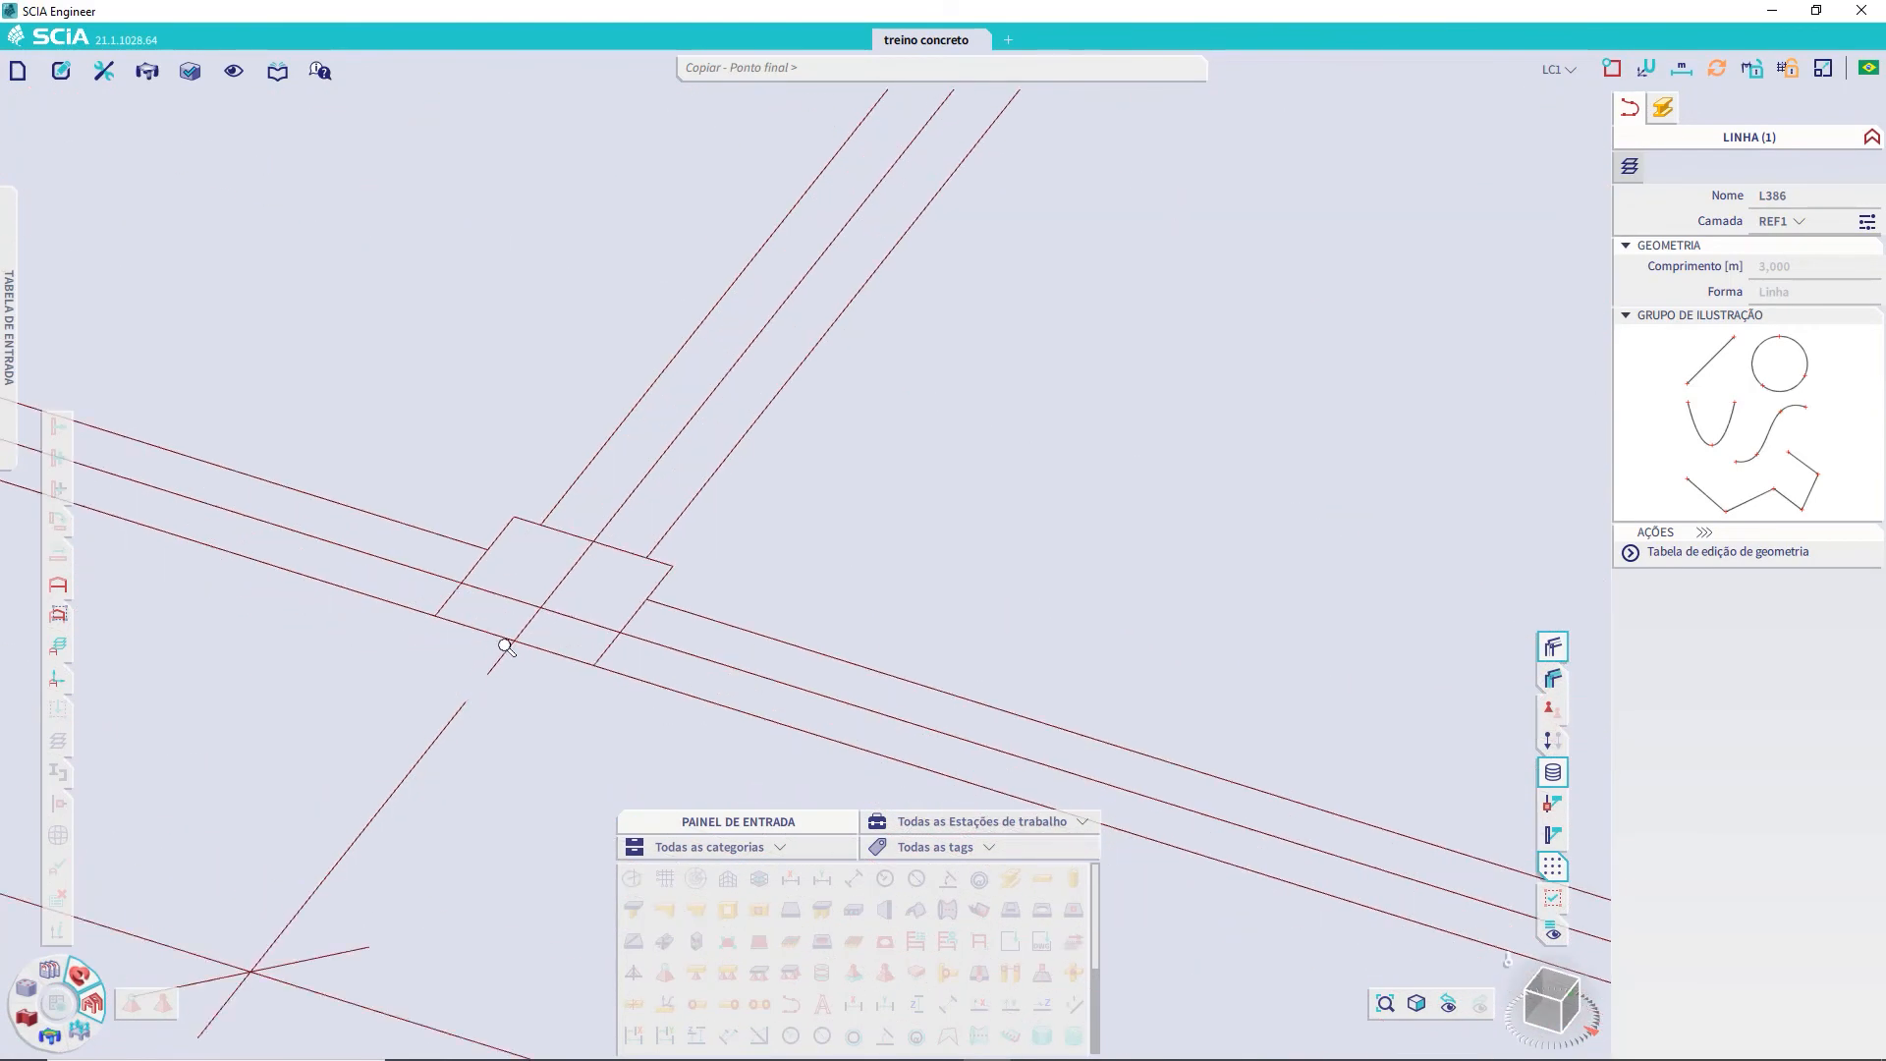
{"action": "left_click", "coordinate": [595, 665]}
Place another copy of the column freehand outside the plan's front edge and end the copy command
{"action": "scroll", "coordinate": [985, 531], "scroll_direction": "down", "scroll_amount": 3}
{"action": "scroll", "coordinate": [985, 532], "scroll_direction": "down", "scroll_amount": 2}
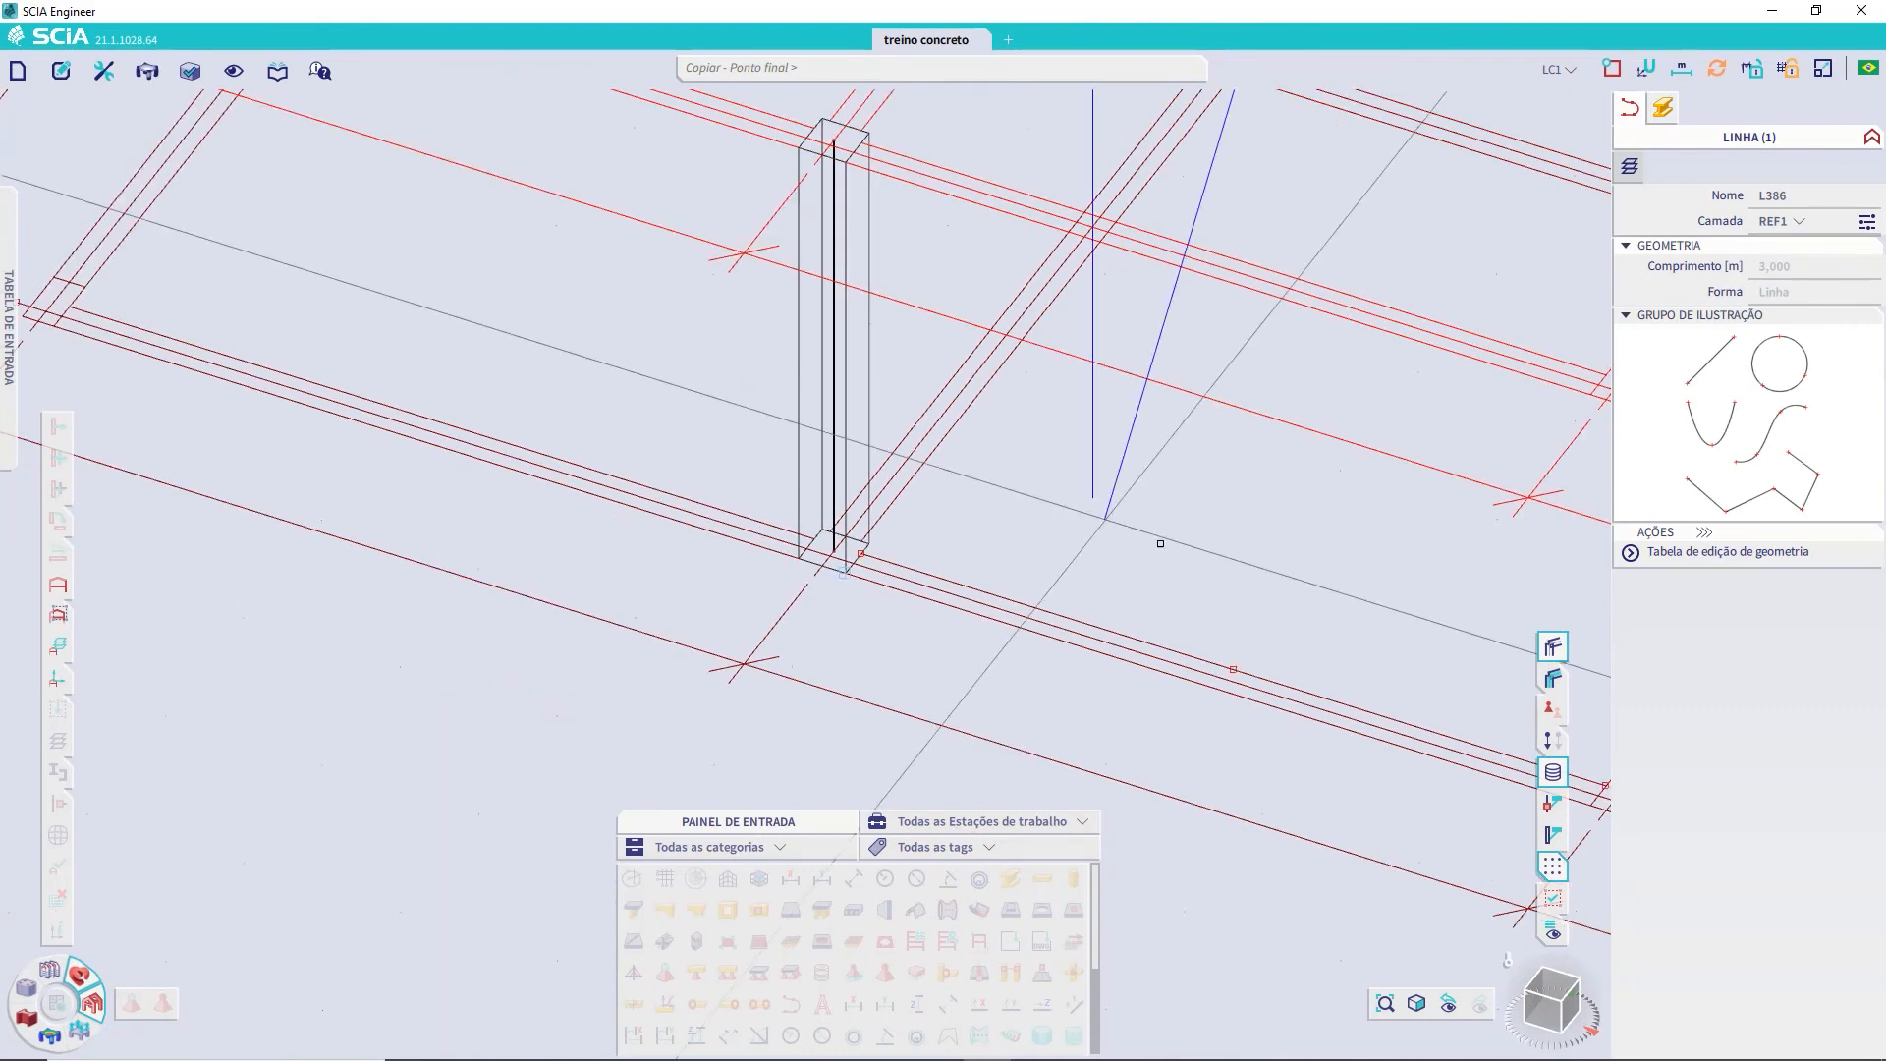
{"action": "middle_click_drag", "start_coordinate": [1091, 568], "coordinate": [501, 548]}
{"action": "scroll", "coordinate": [905, 645], "scroll_direction": "up", "scroll_amount": 2}
{"action": "middle_click_drag", "start_coordinate": [915, 624], "coordinate": [1184, 428]}
{"action": "scroll", "coordinate": [1129, 455], "scroll_direction": "down", "scroll_amount": 3}
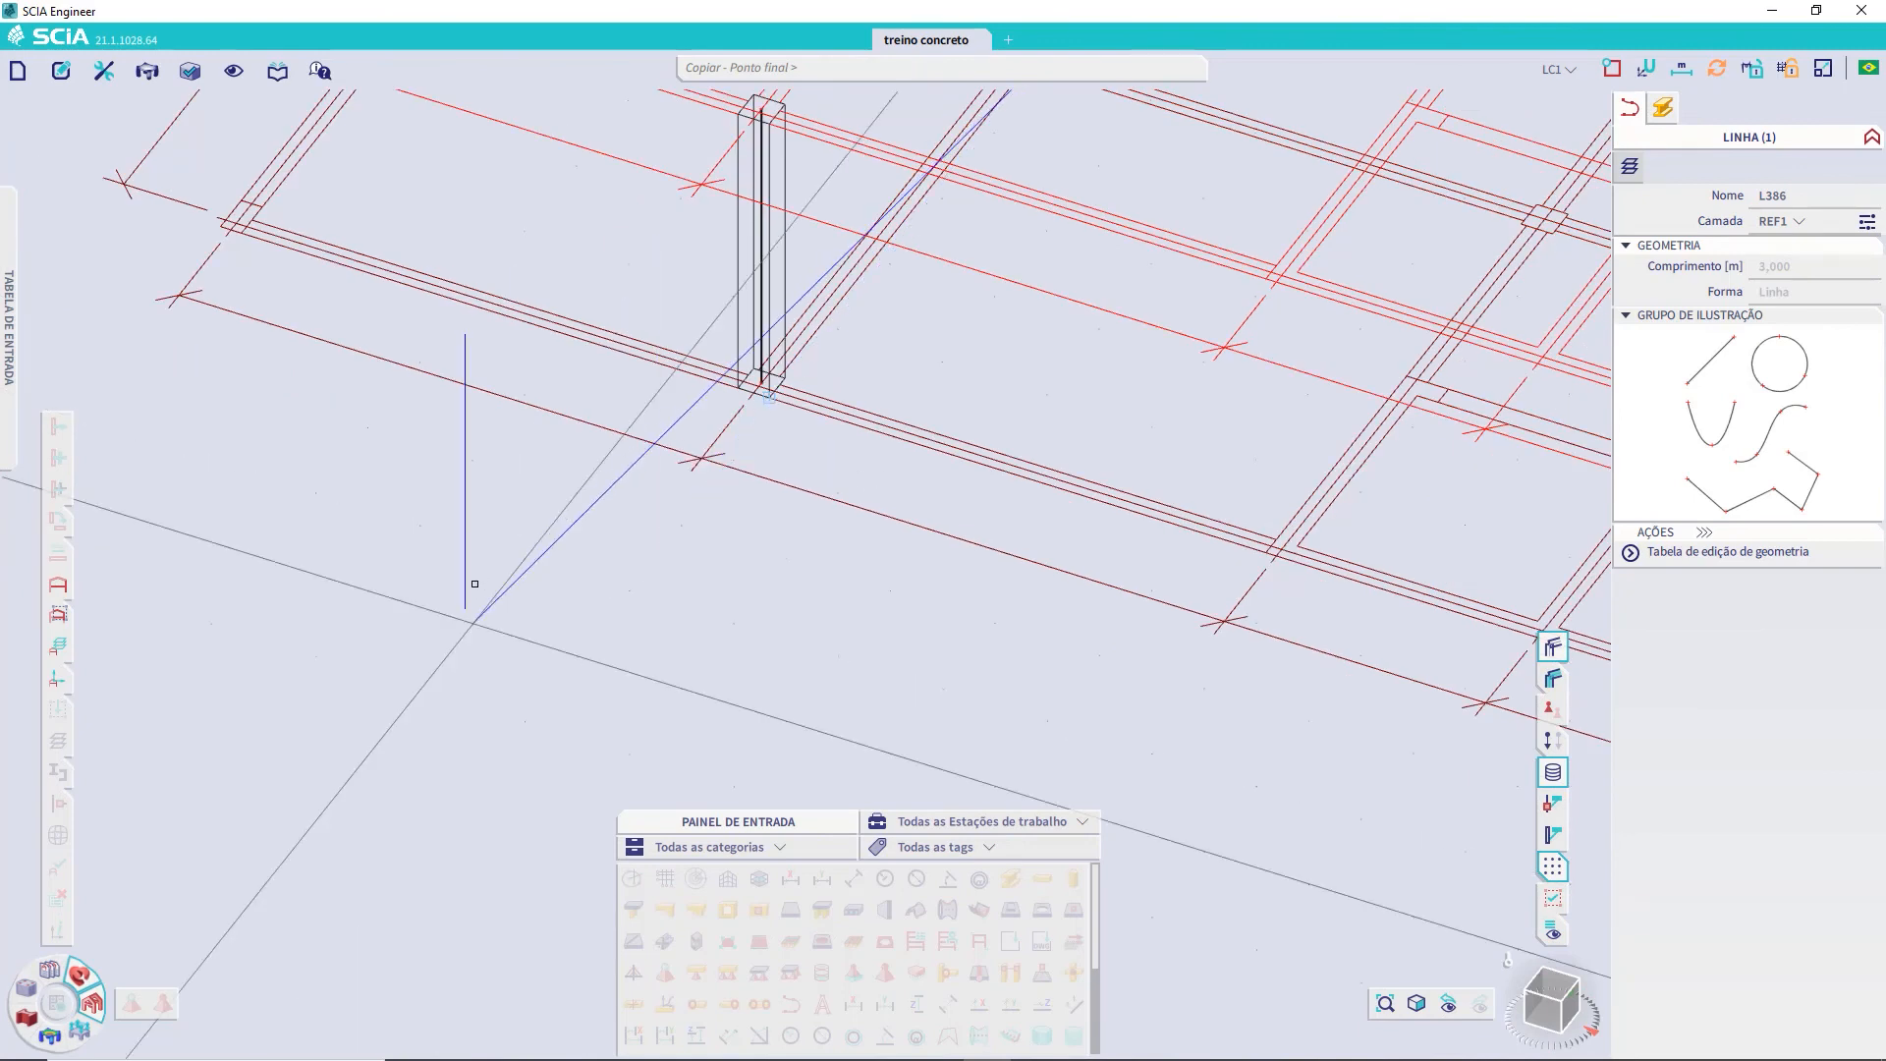
{"action": "key", "text": "Escape"}
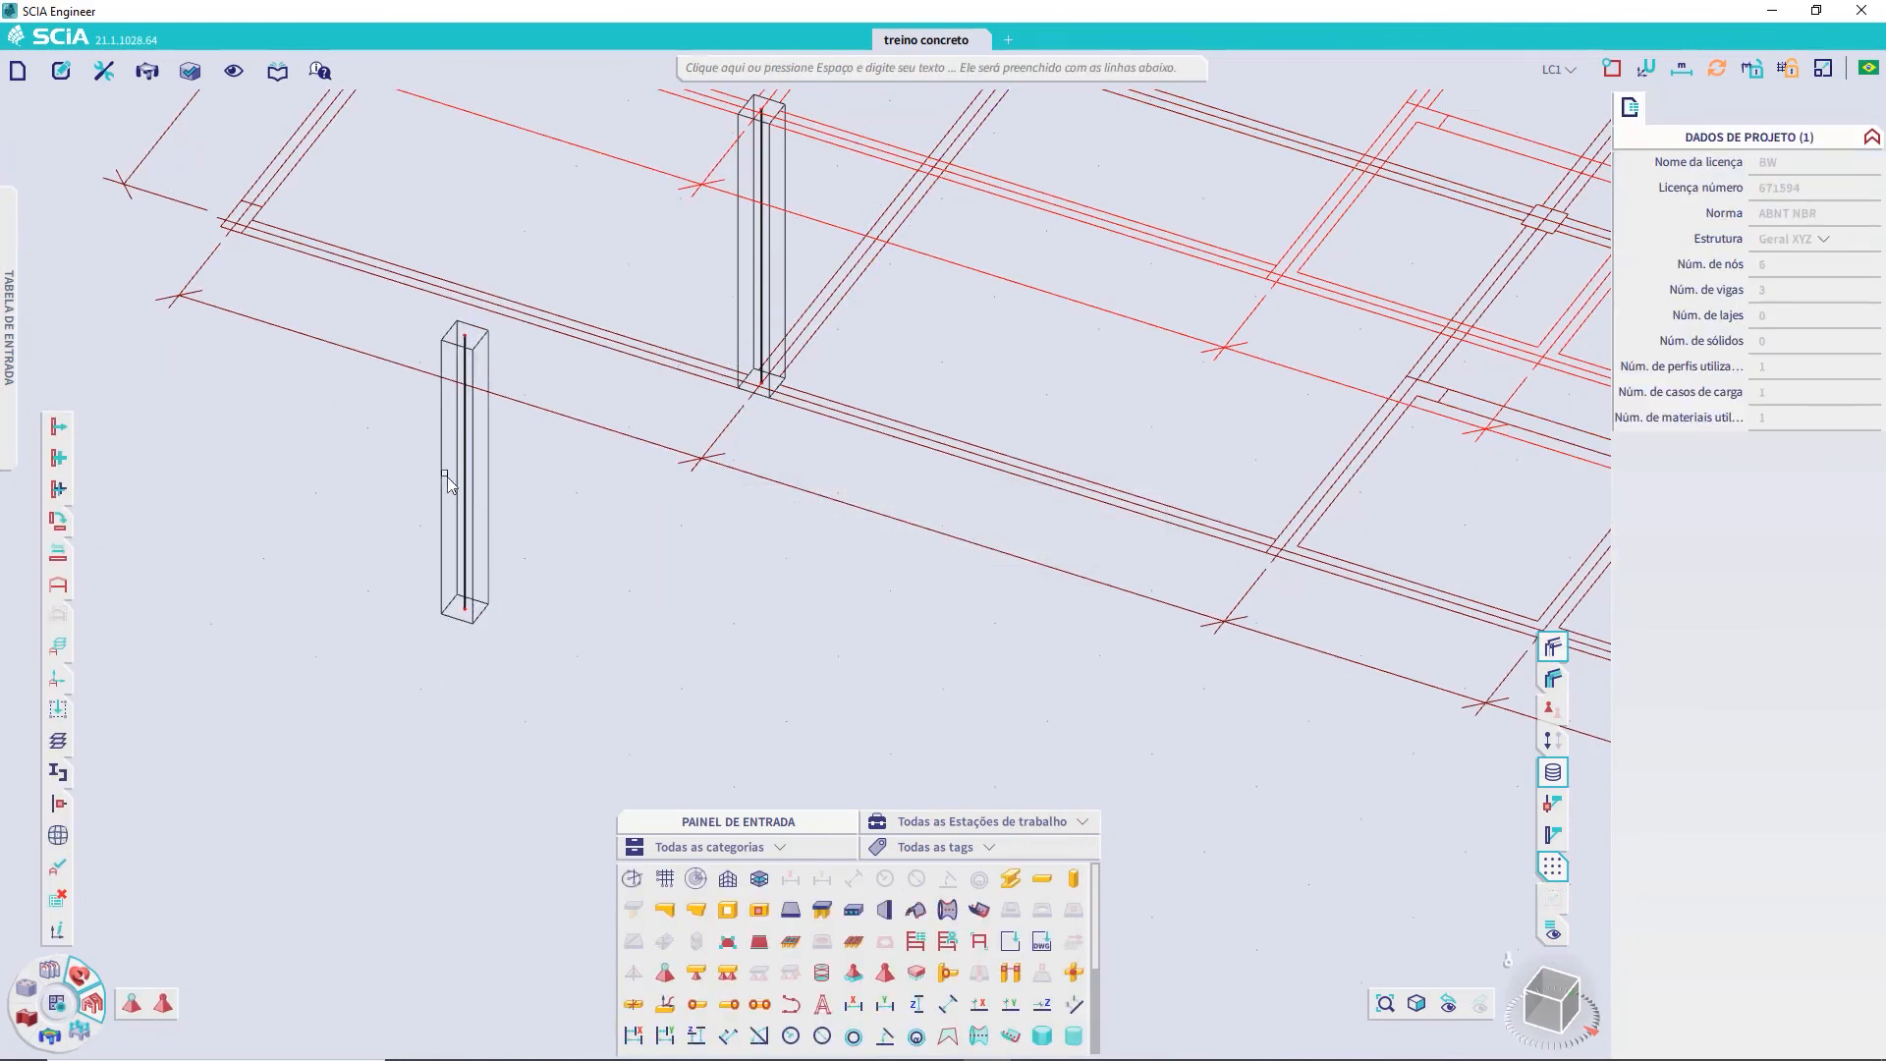
Move the column standing outside the plan by its base corner onto the column outline at the front edge's second-to-last grid line
{"action": "scroll", "coordinate": [448, 483], "scroll_direction": "up", "scroll_amount": 4}
{"action": "left_click", "coordinate": [433, 463]}
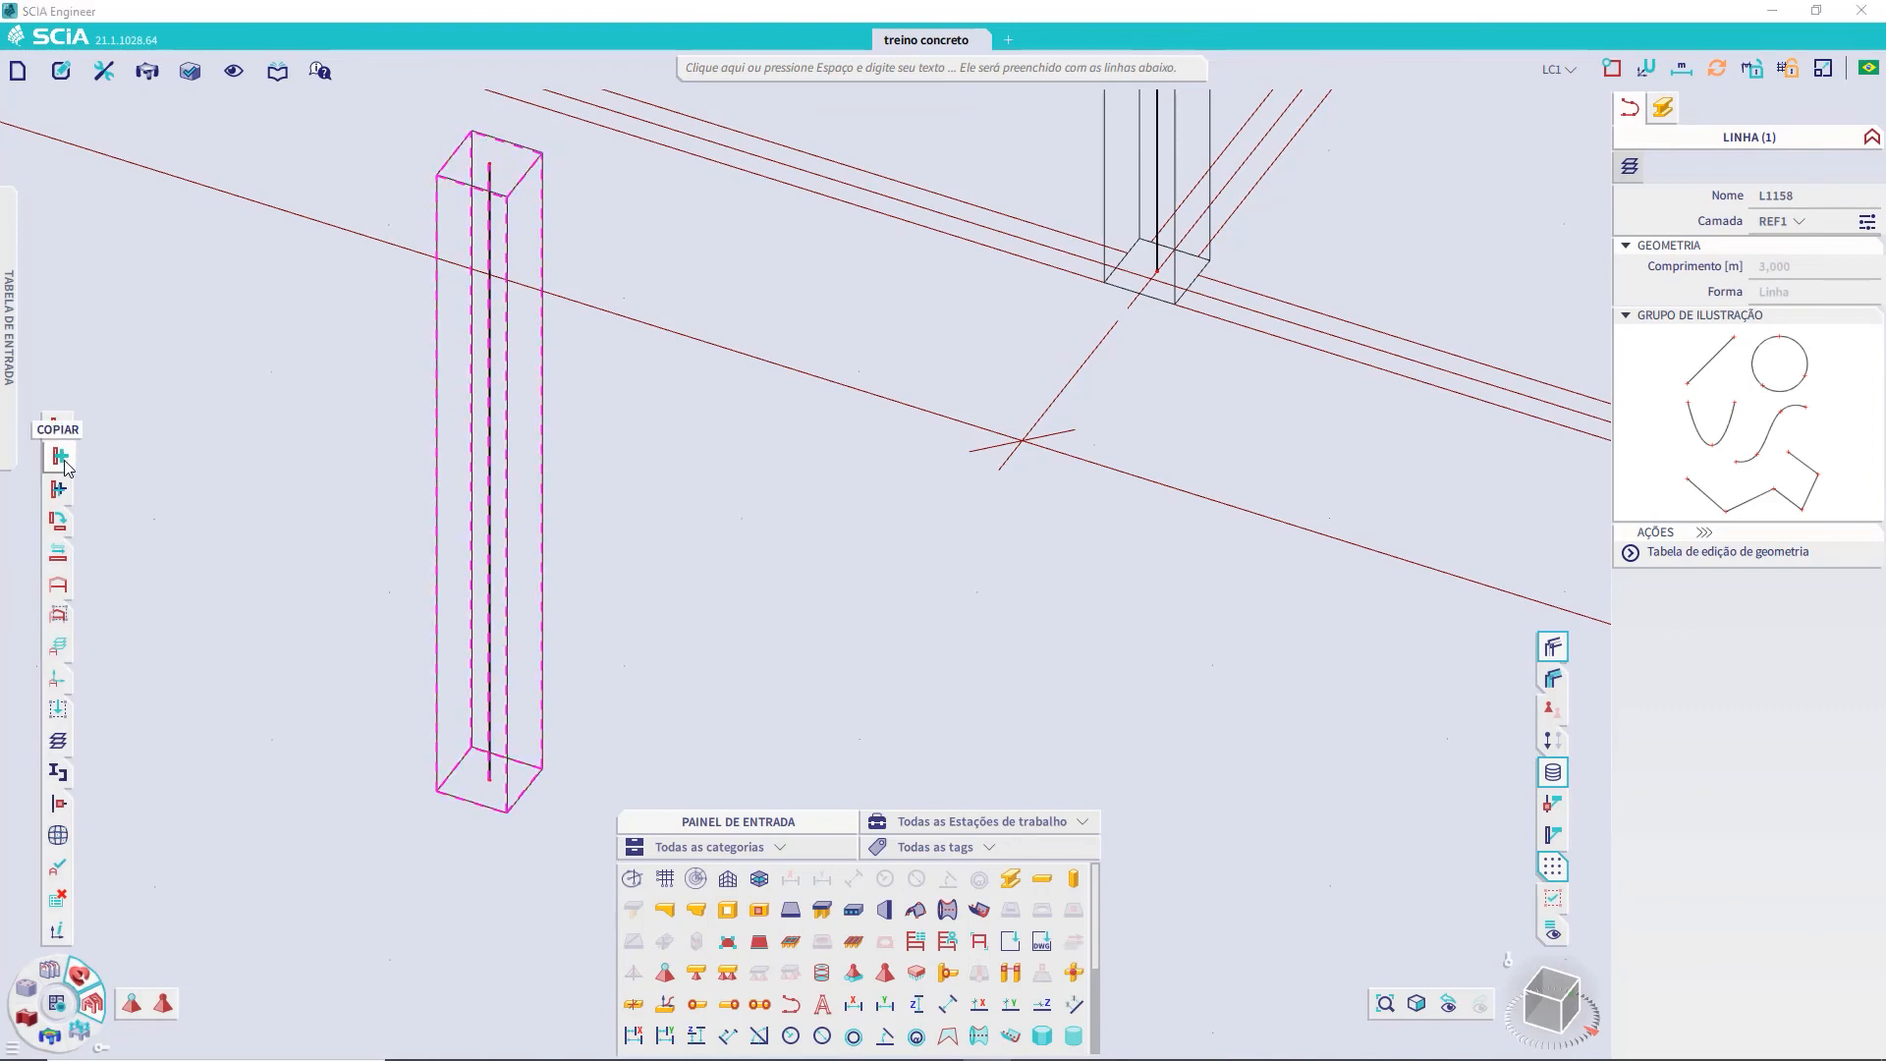
{"action": "left_click", "coordinate": [58, 425]}
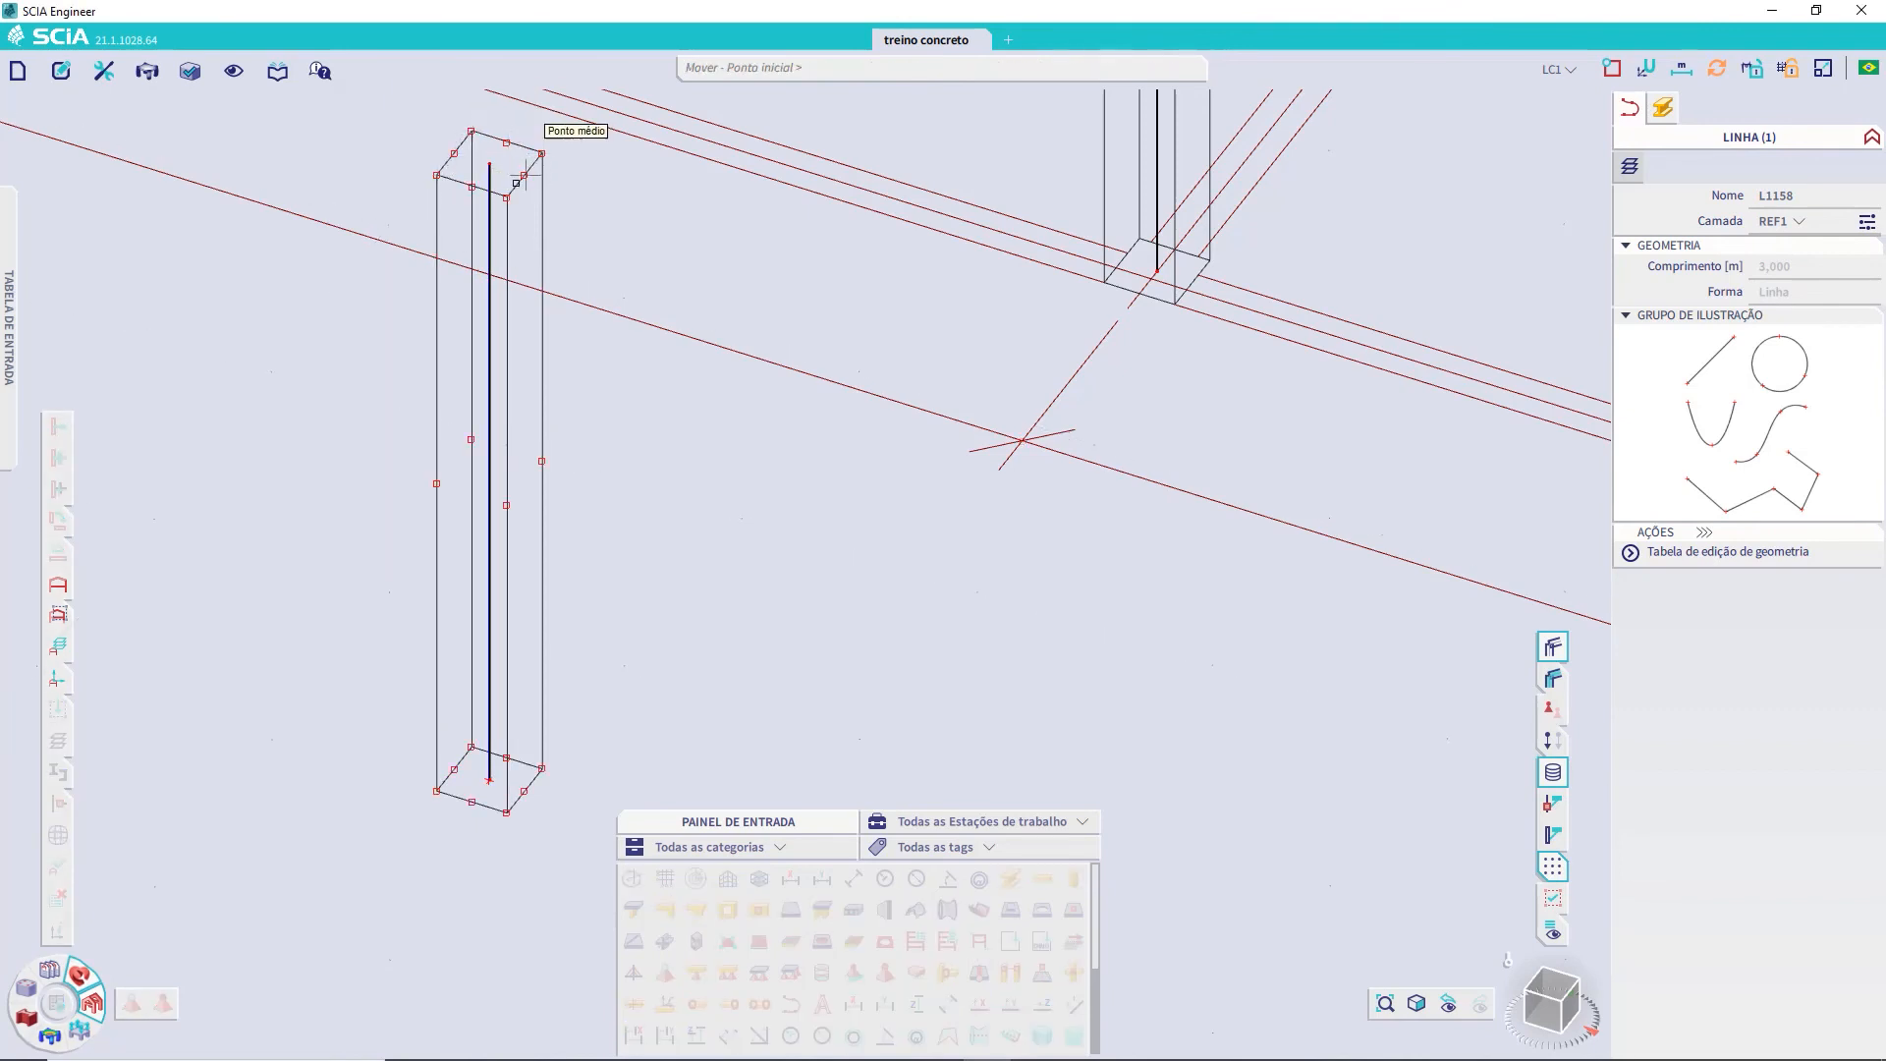
{"action": "left_click", "coordinate": [498, 801]}
{"action": "scroll", "coordinate": [829, 632], "scroll_direction": "down", "scroll_amount": 5}
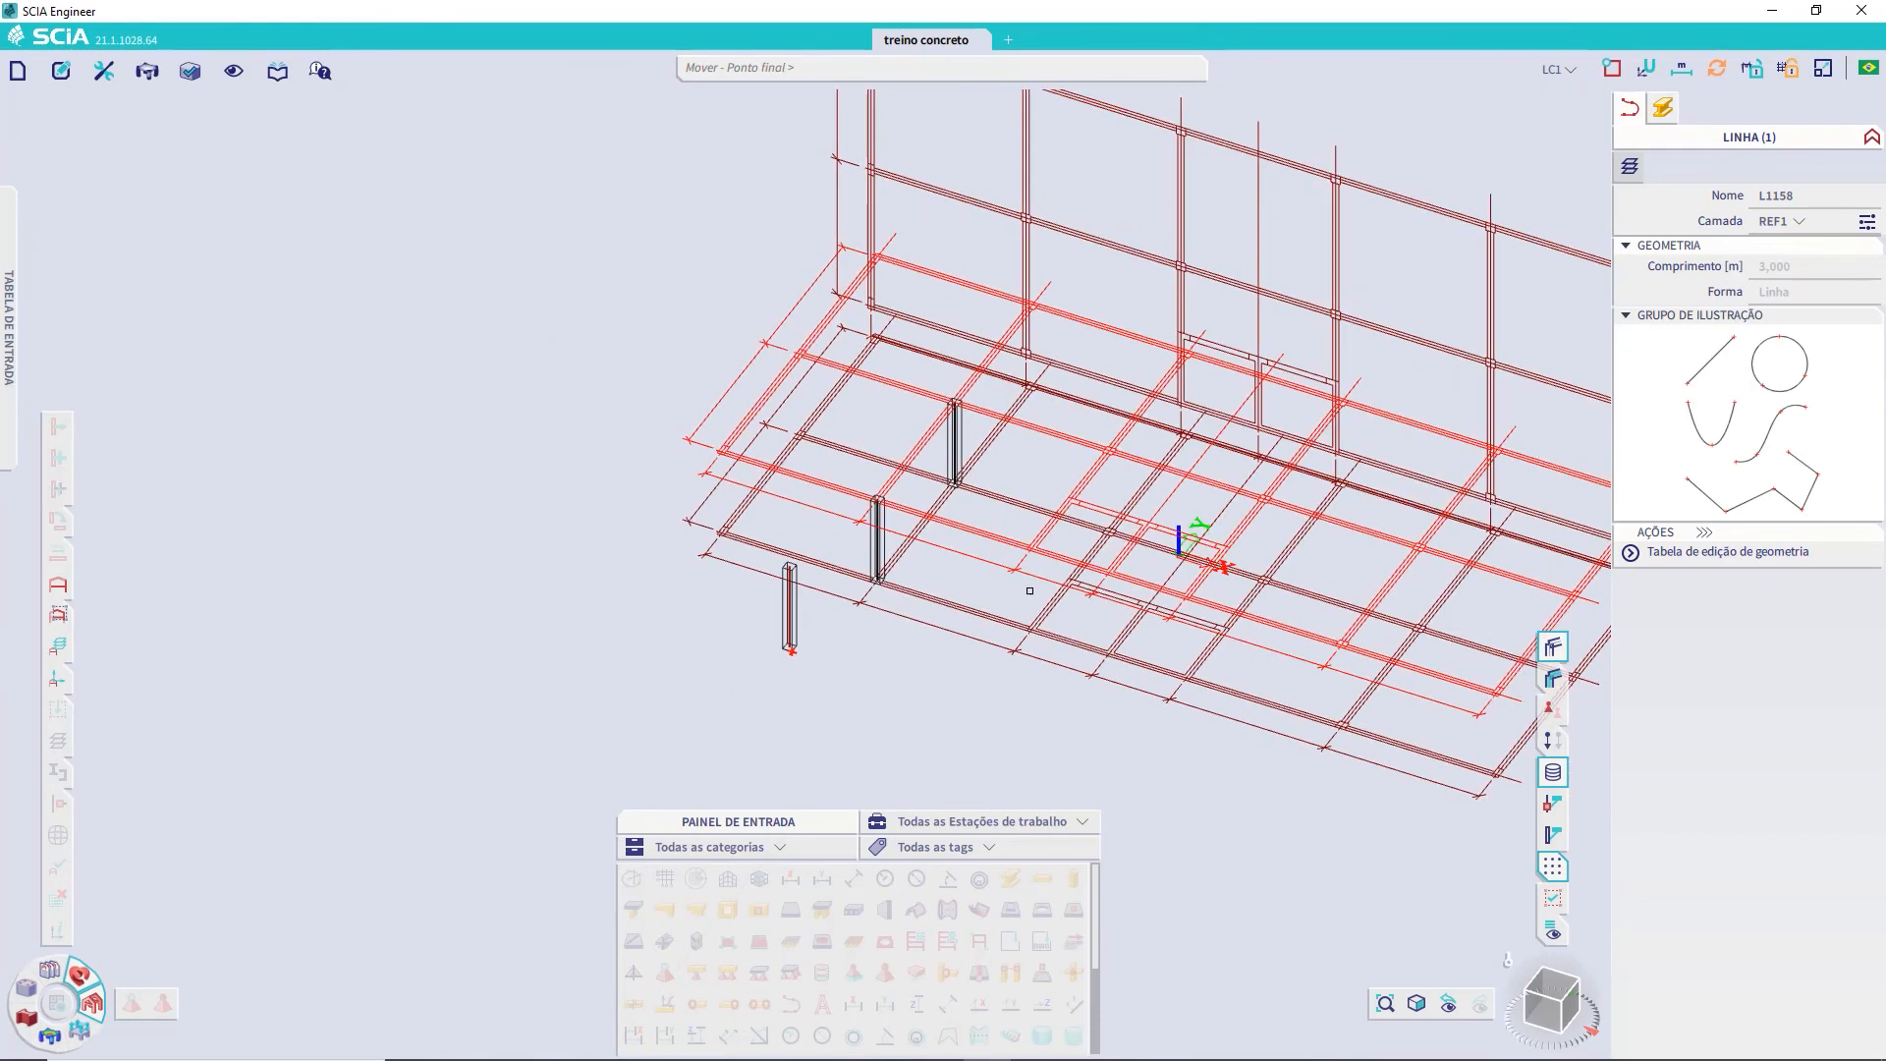
{"action": "scroll", "coordinate": [1263, 630], "scroll_direction": "up", "scroll_amount": 10}
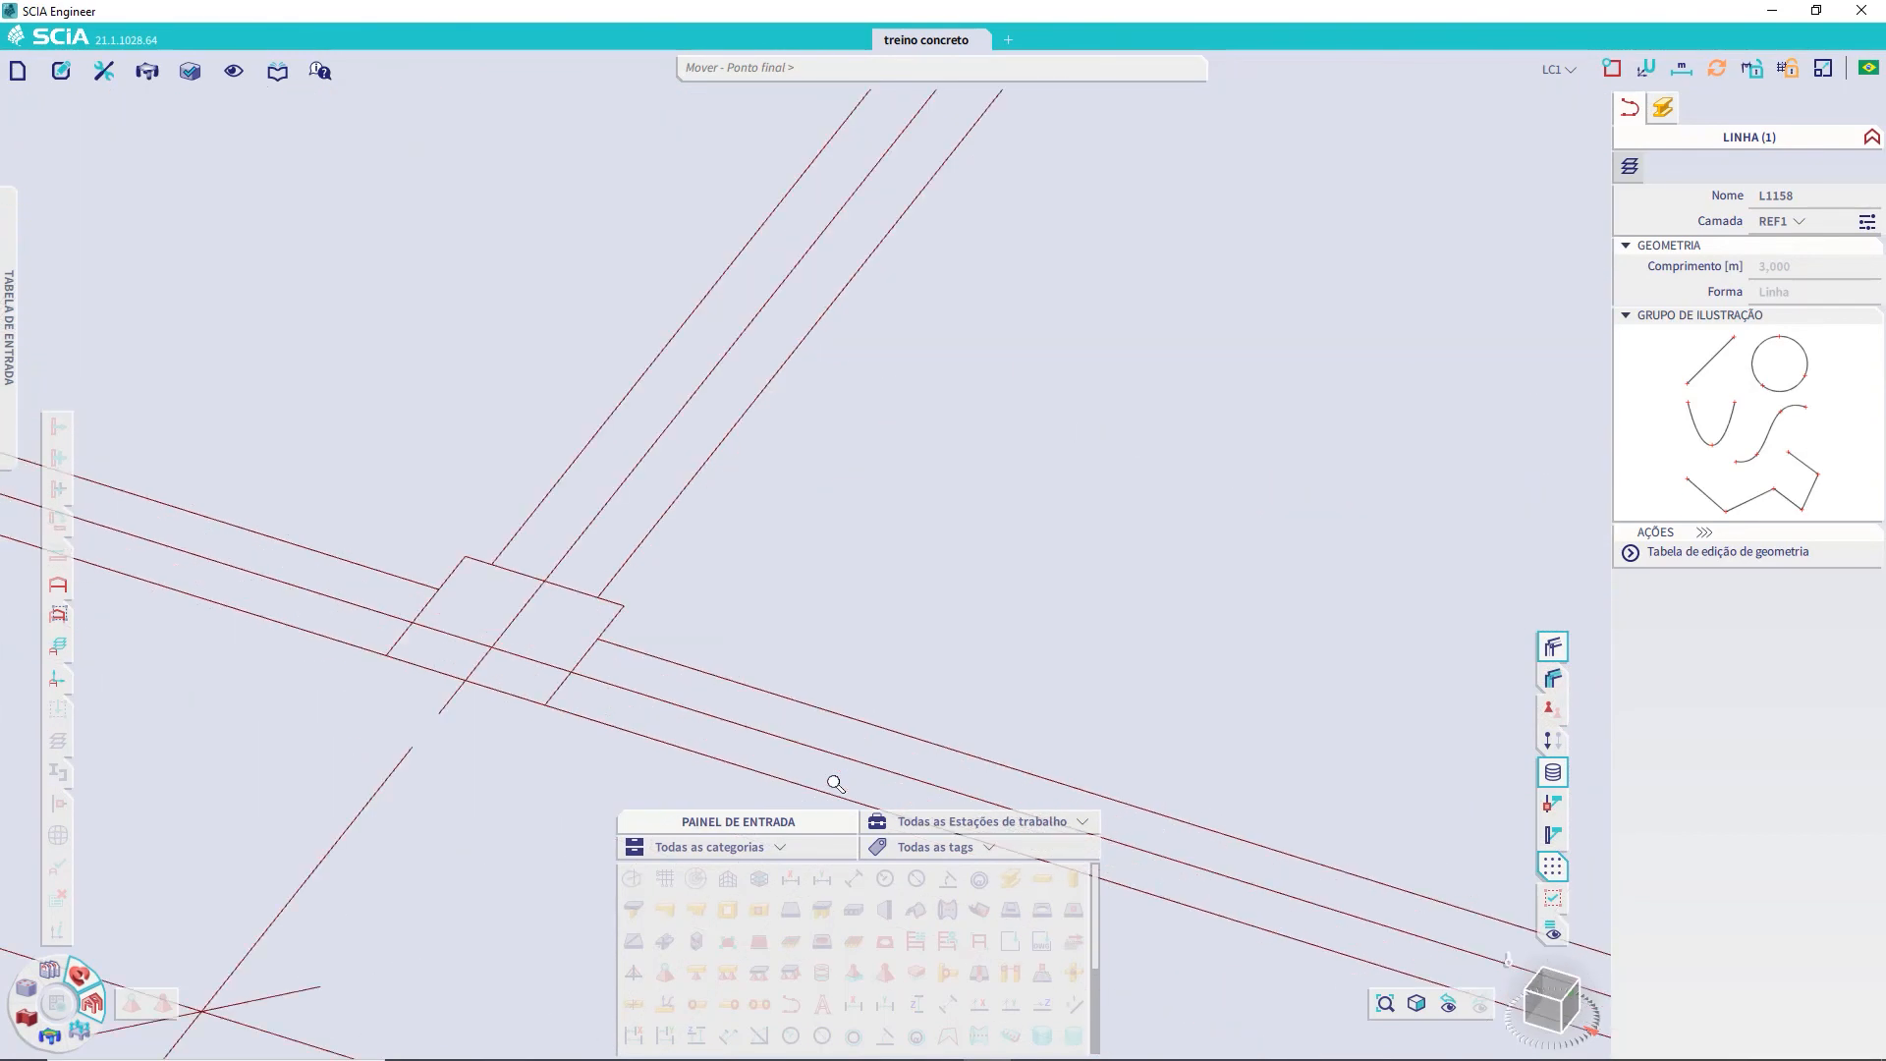
{"action": "left_click", "coordinate": [545, 705]}
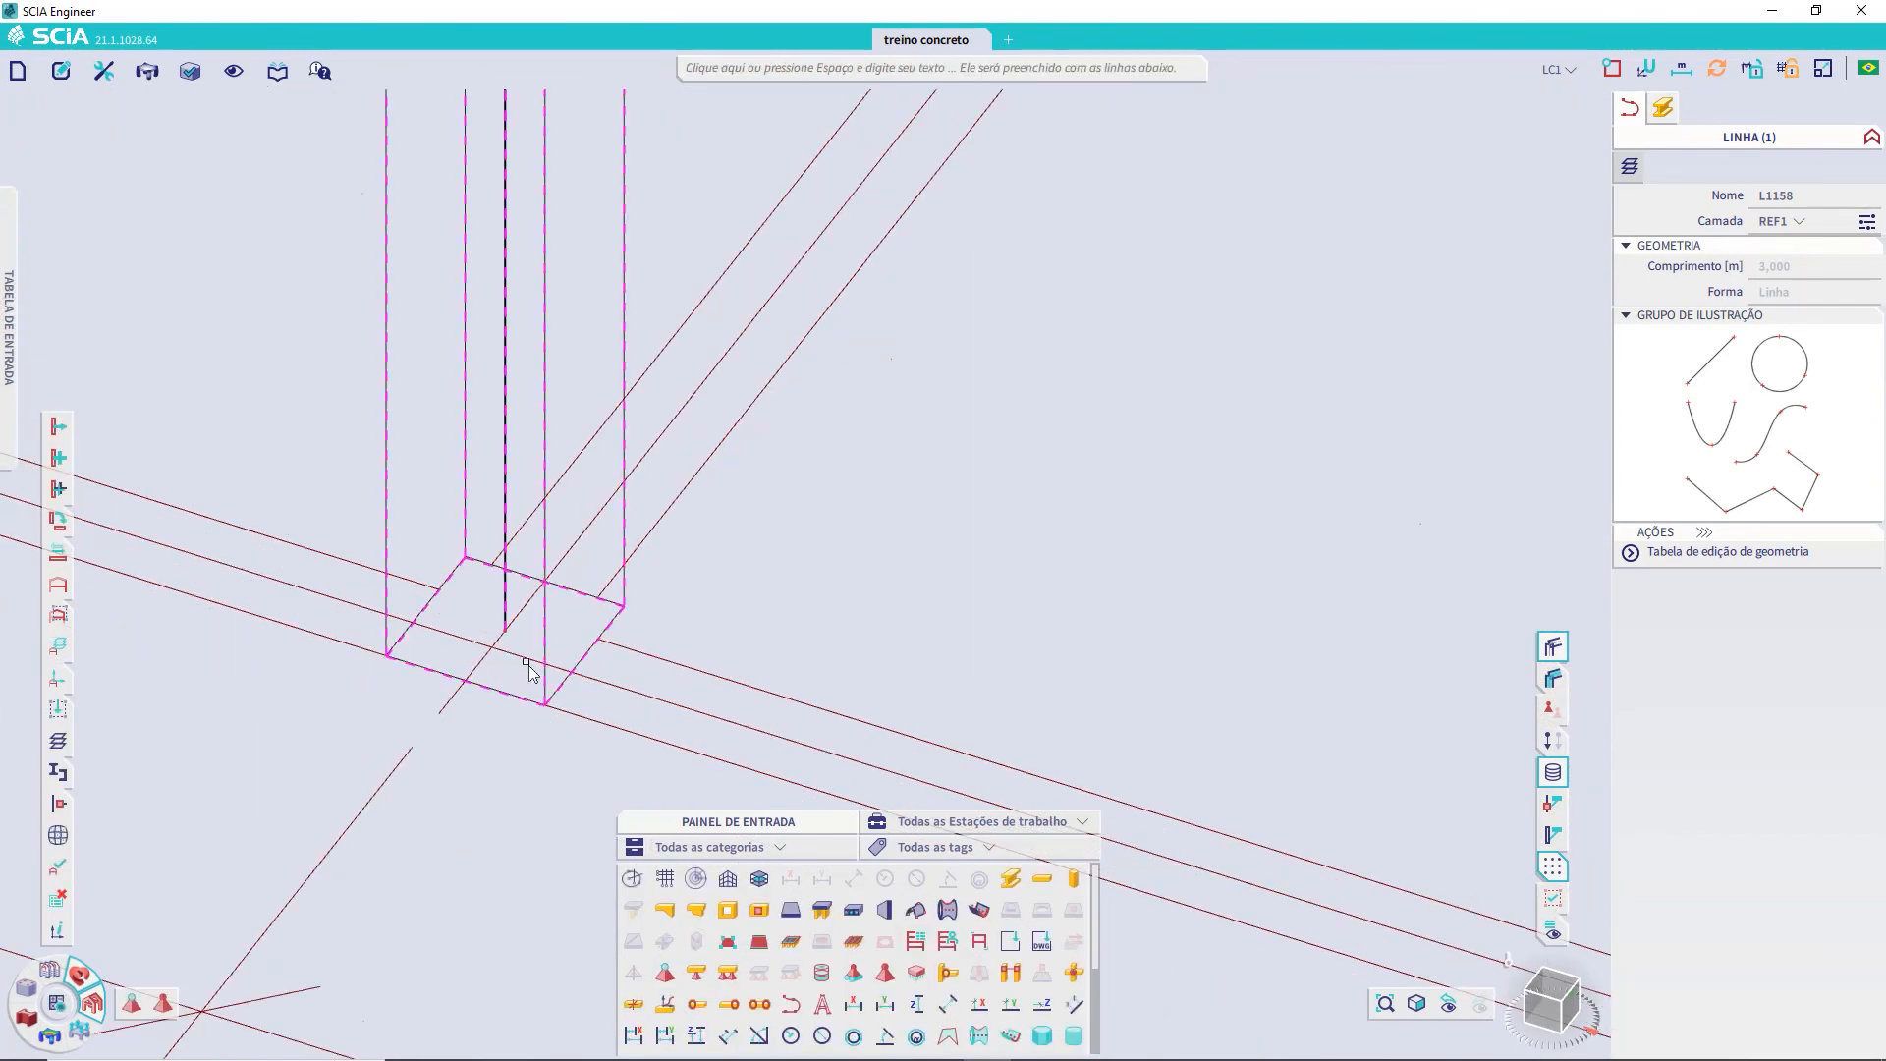
{"action": "key", "text": "Escape"}
{"action": "scroll", "coordinate": [291, 449], "scroll_direction": "down", "scroll_amount": 8}
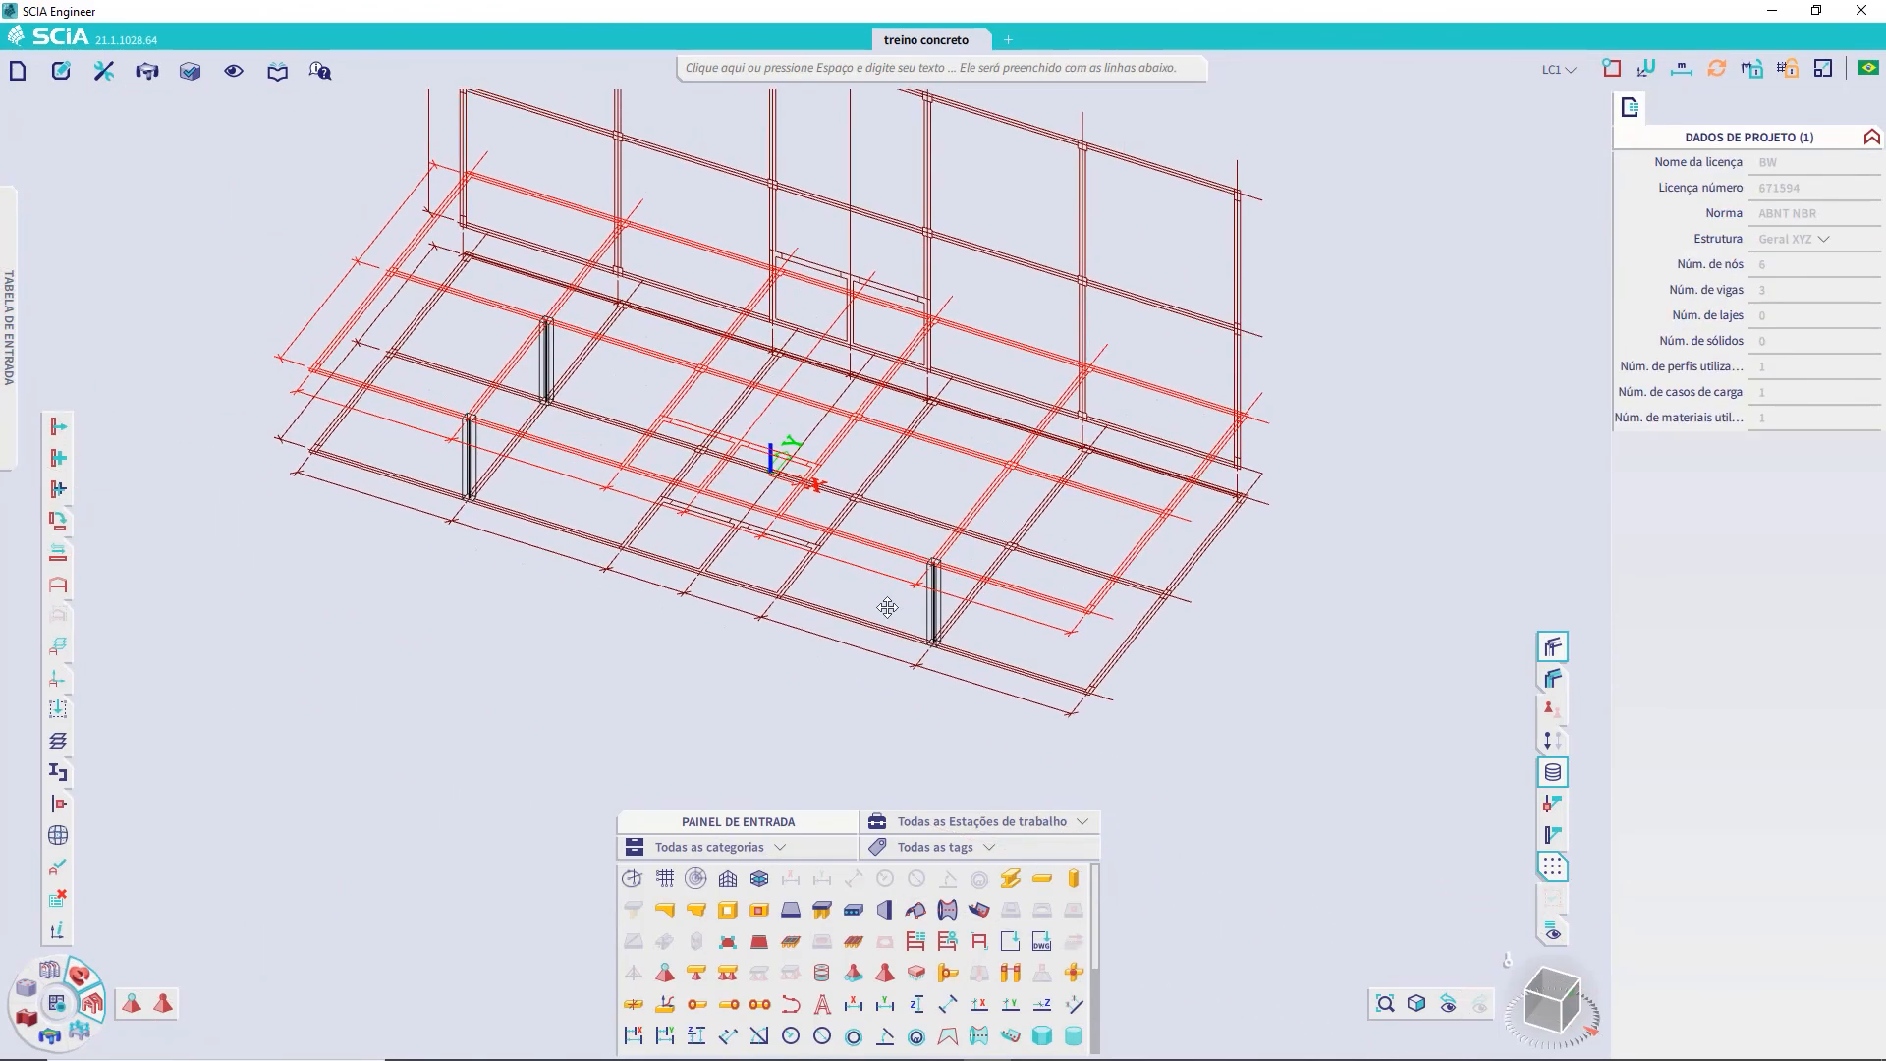